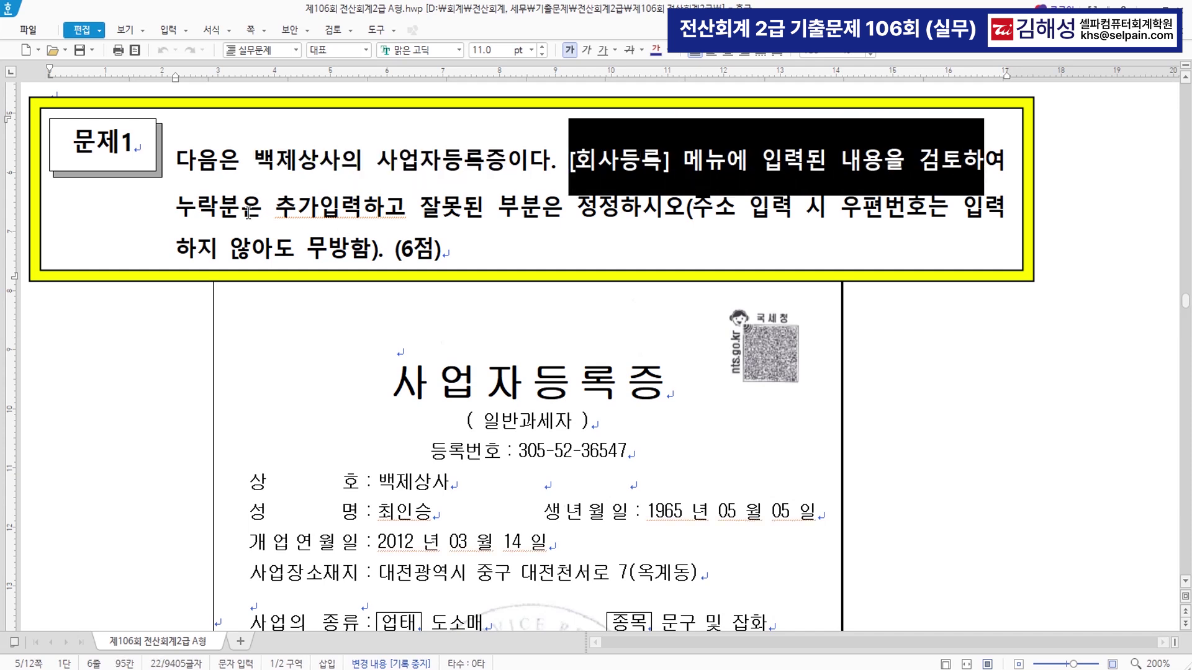
- Read the 문제1 task and 백제상사's business registration certificate, then switch to KcLep
left_click_drag(177, 209, 618, 211)
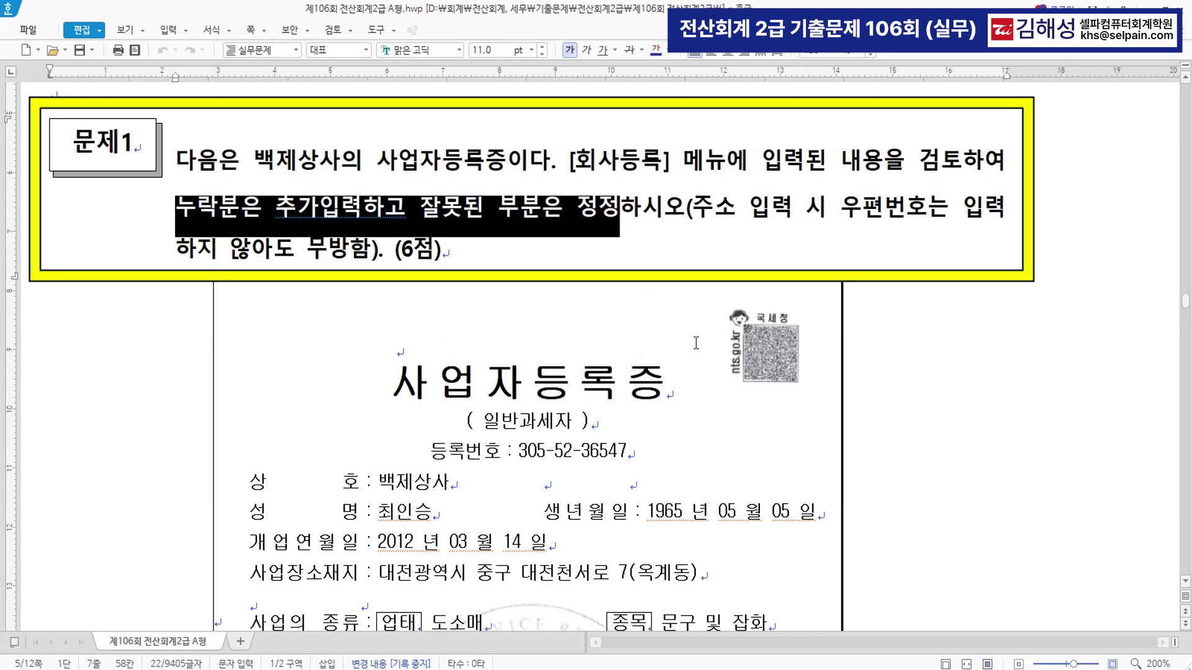
scroll(639, 348, "down", 5)
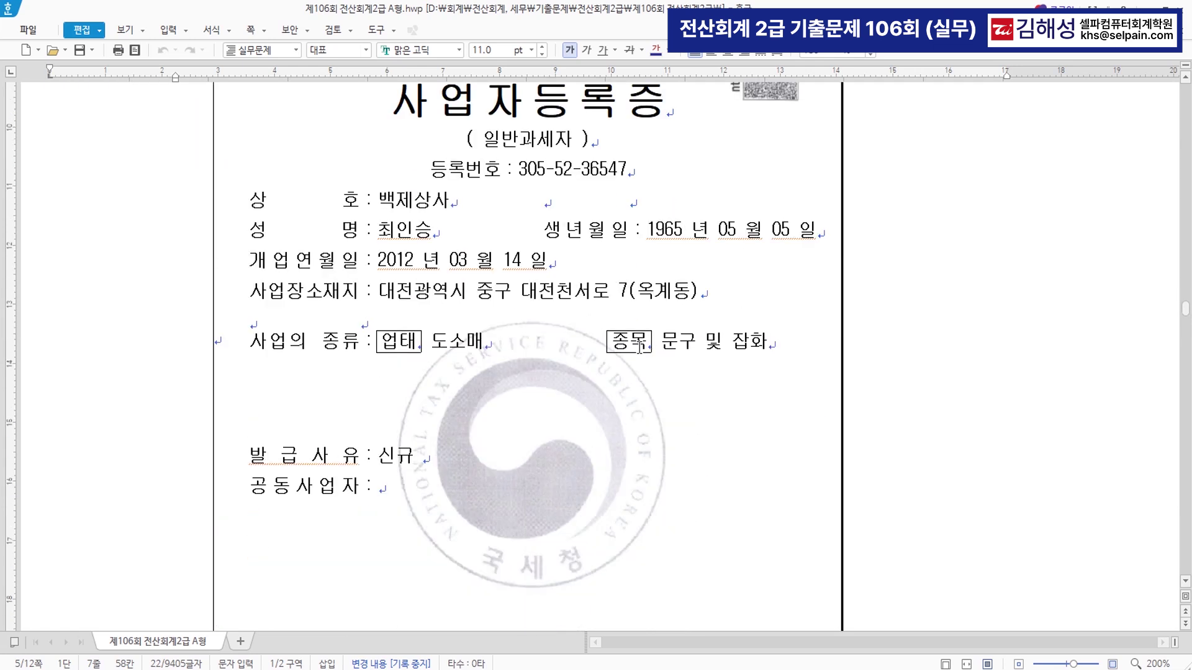
left_click(642, 214)
key("alt+Tab")
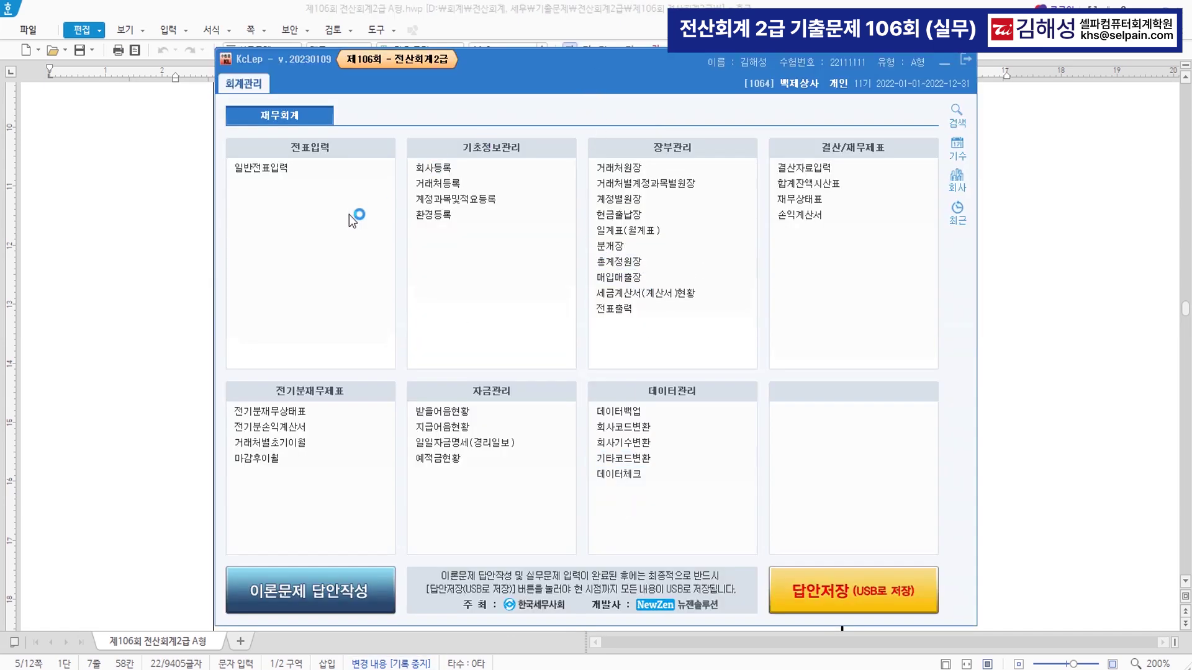
- Open company 1064 백제상사 in 회사등록 and place it beside the certificate
left_click(458, 170)
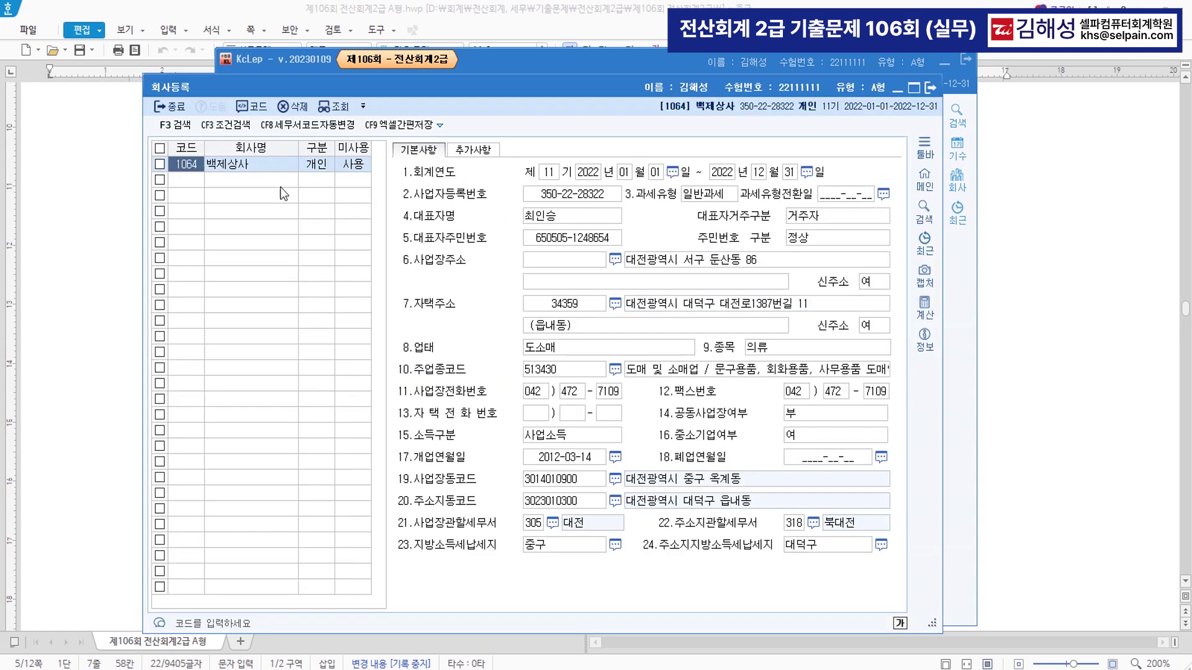
left_click(267, 171)
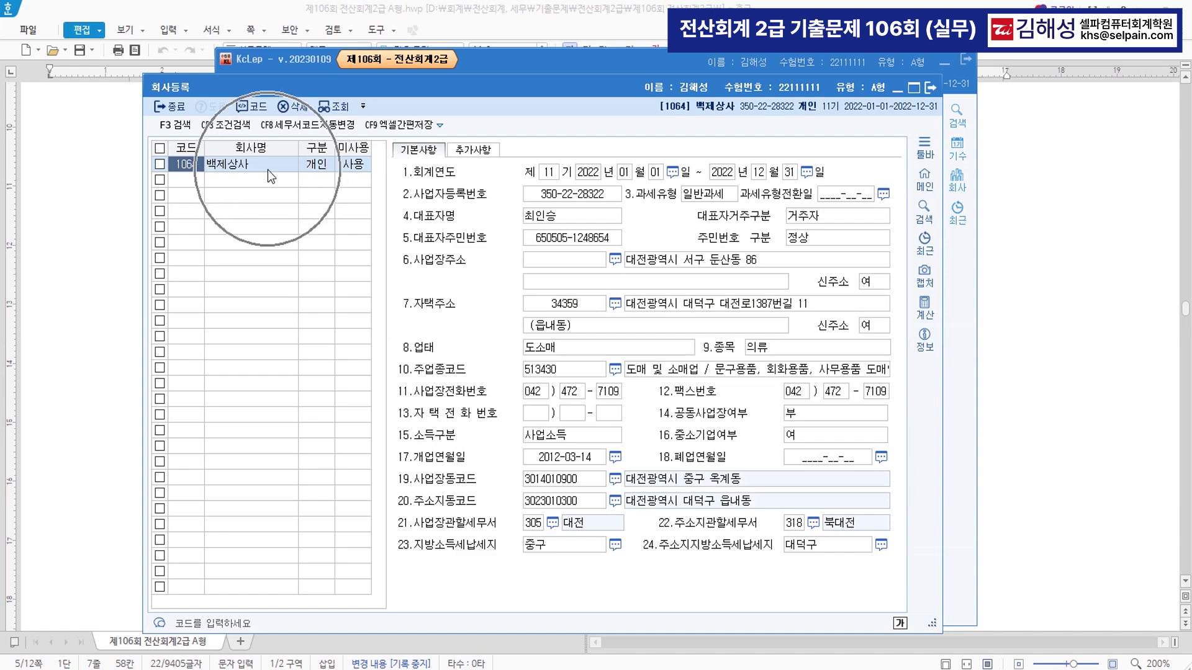
left_click(96, 318)
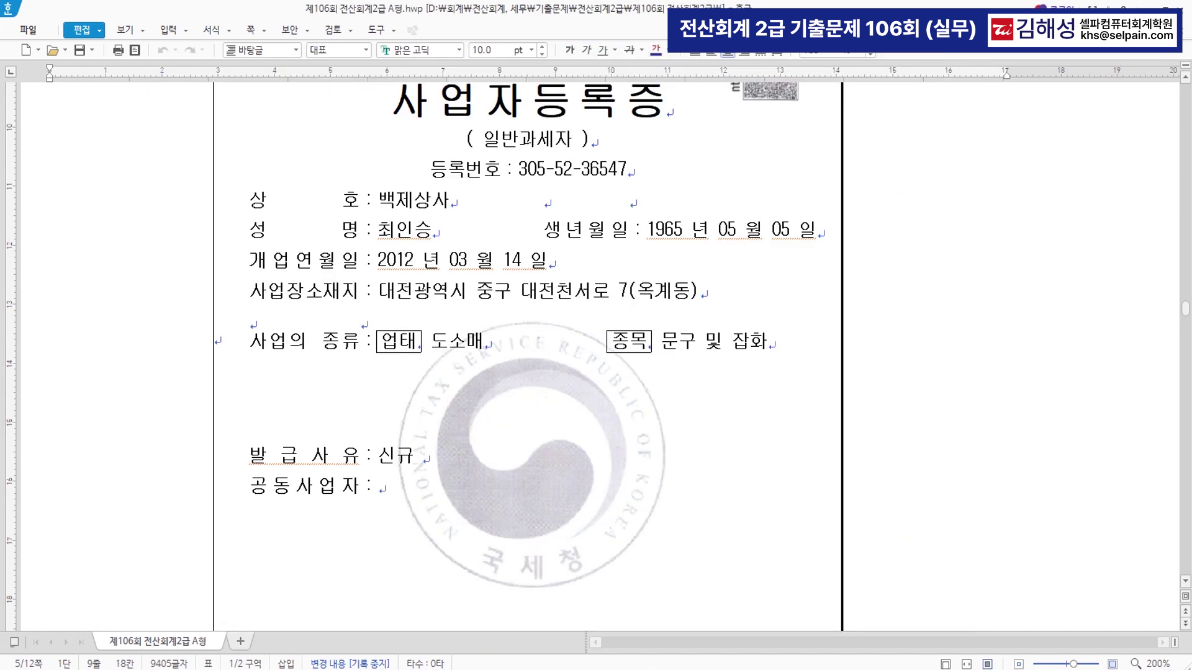
key("alt+Tab")
left_click_drag(557, 94, 571, 328)
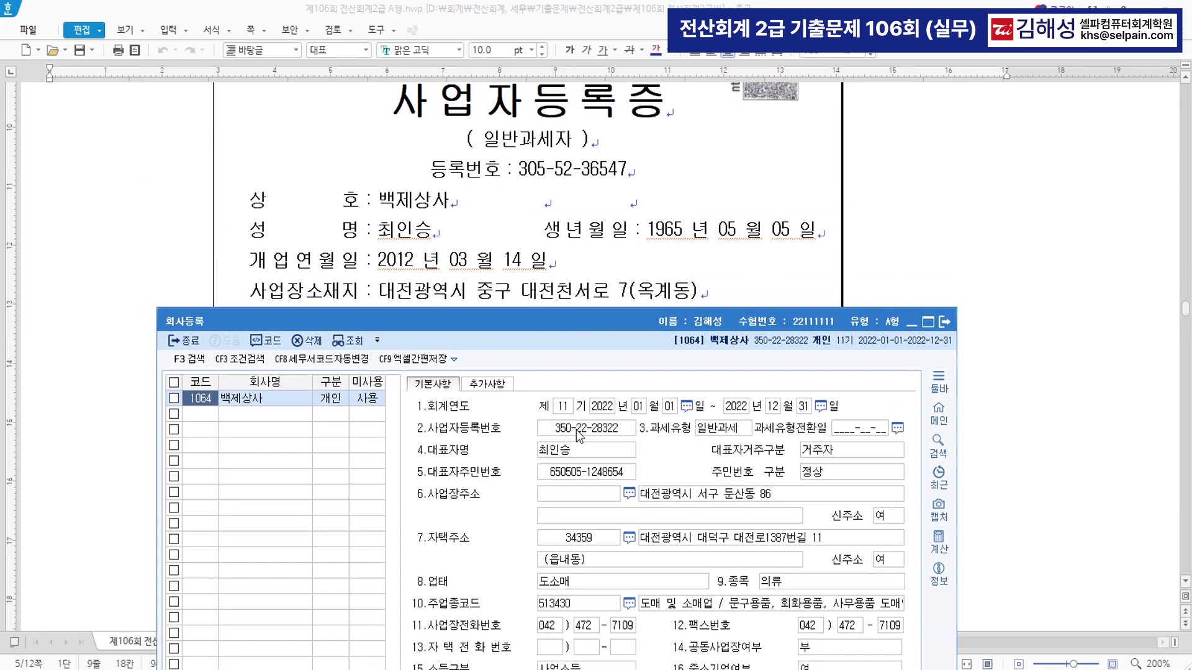
left_click(577, 432)
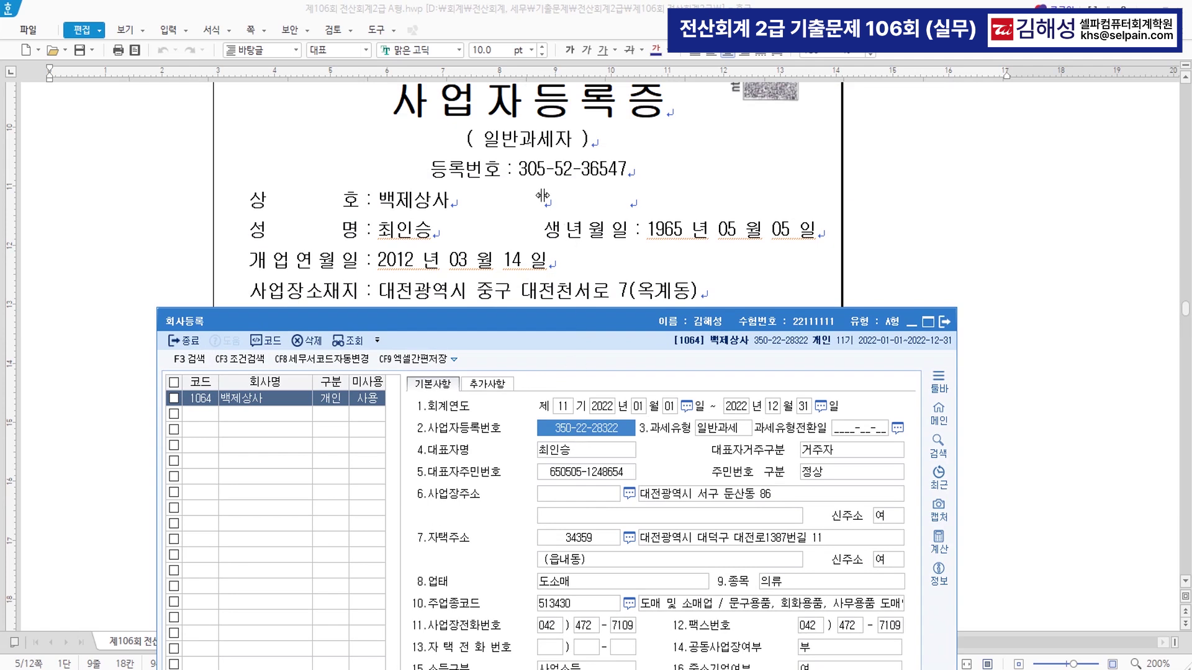
left_click(658, 427)
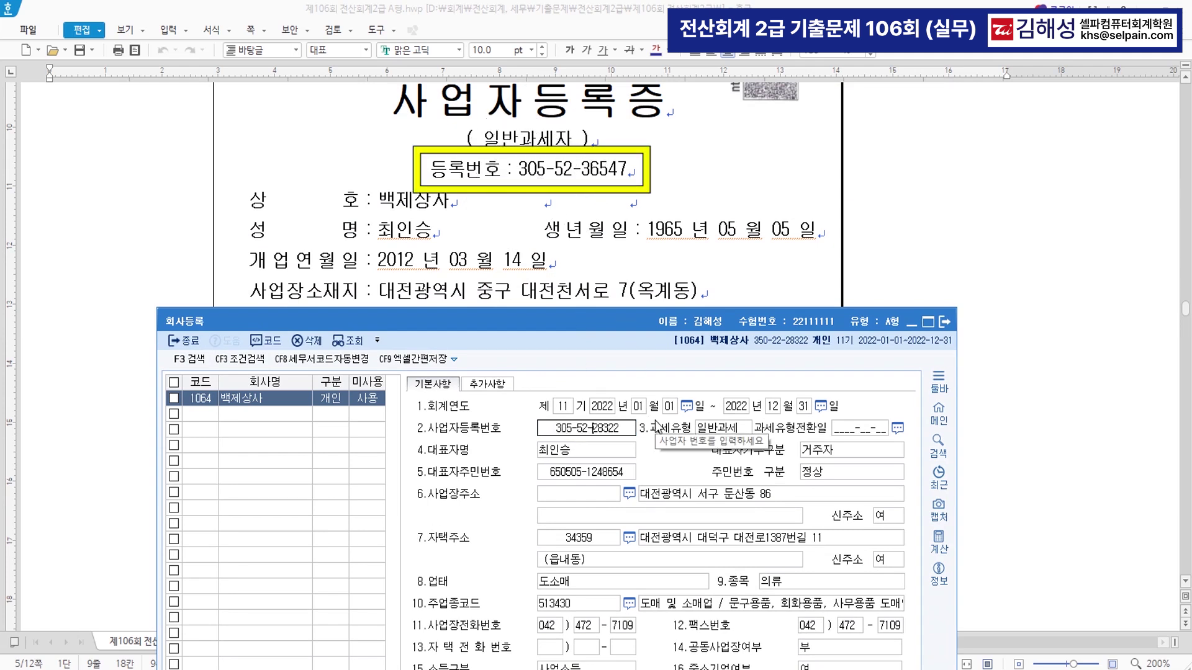
key("Return")
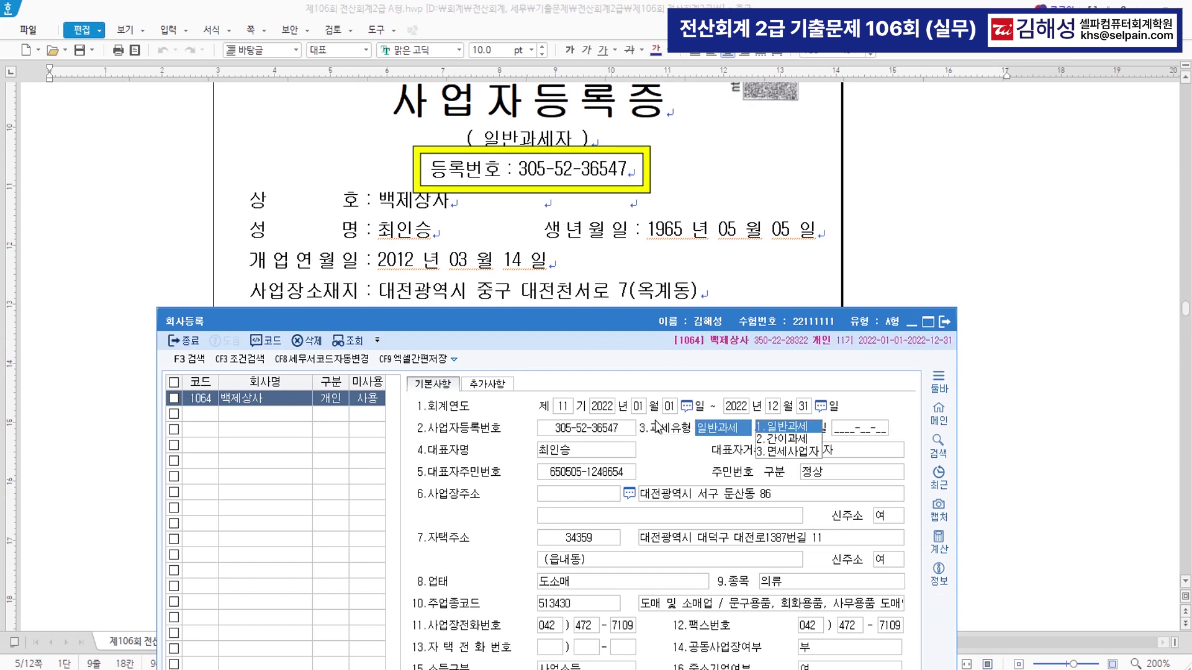
key("Return")
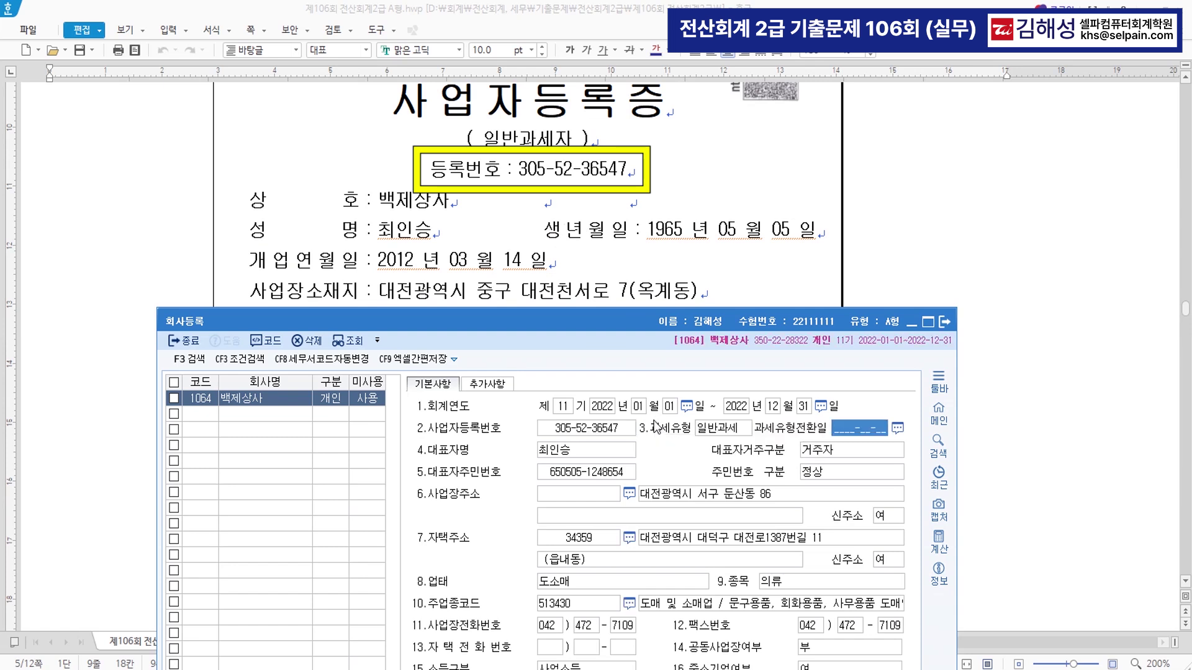
key("Return")
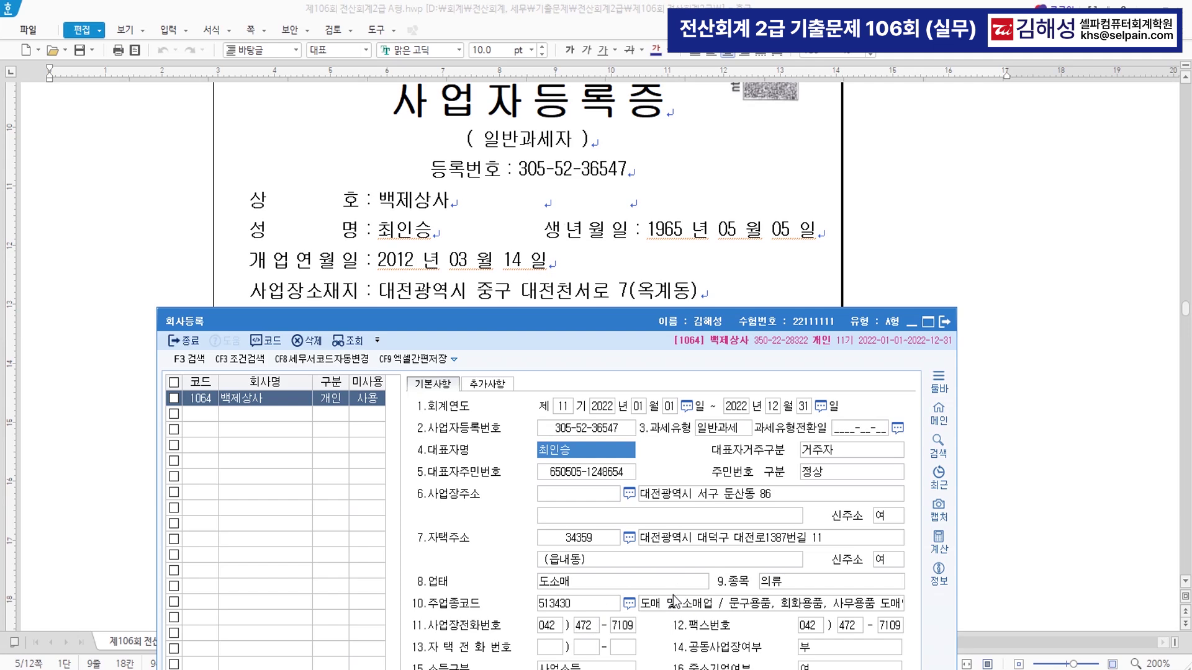
left_click_drag(620, 322, 631, 213)
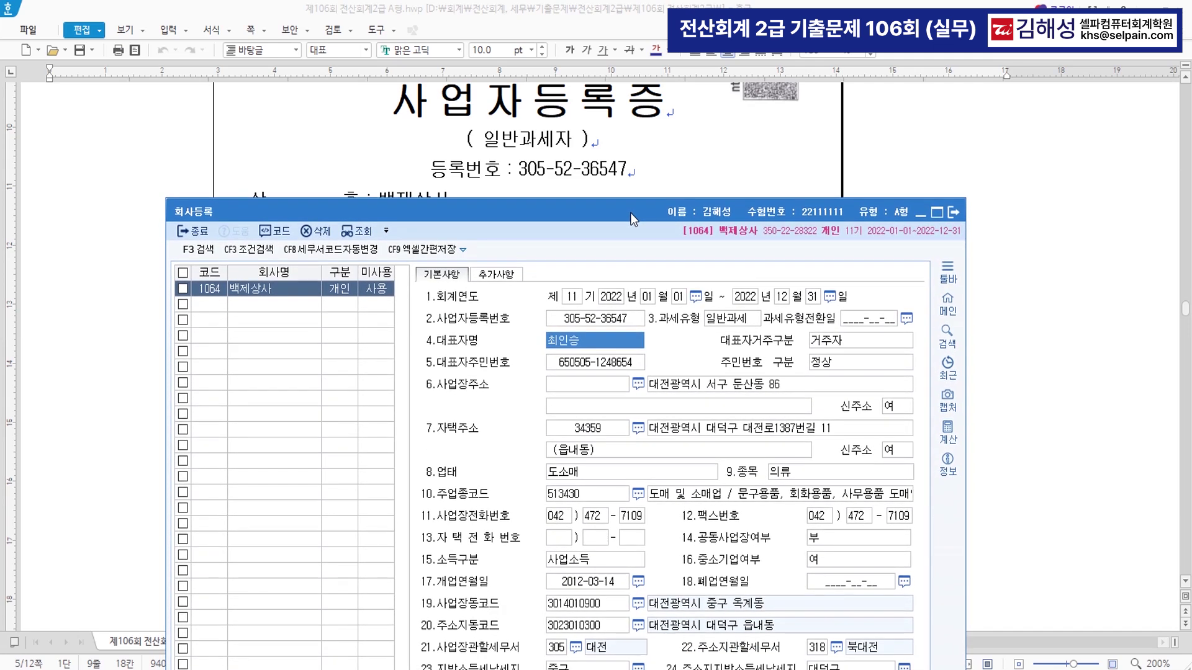
mouse_move(630, 213)
left_mouse_down()
mouse_move(617, 381)
mouse_move(624, 229)
left_mouse_up()
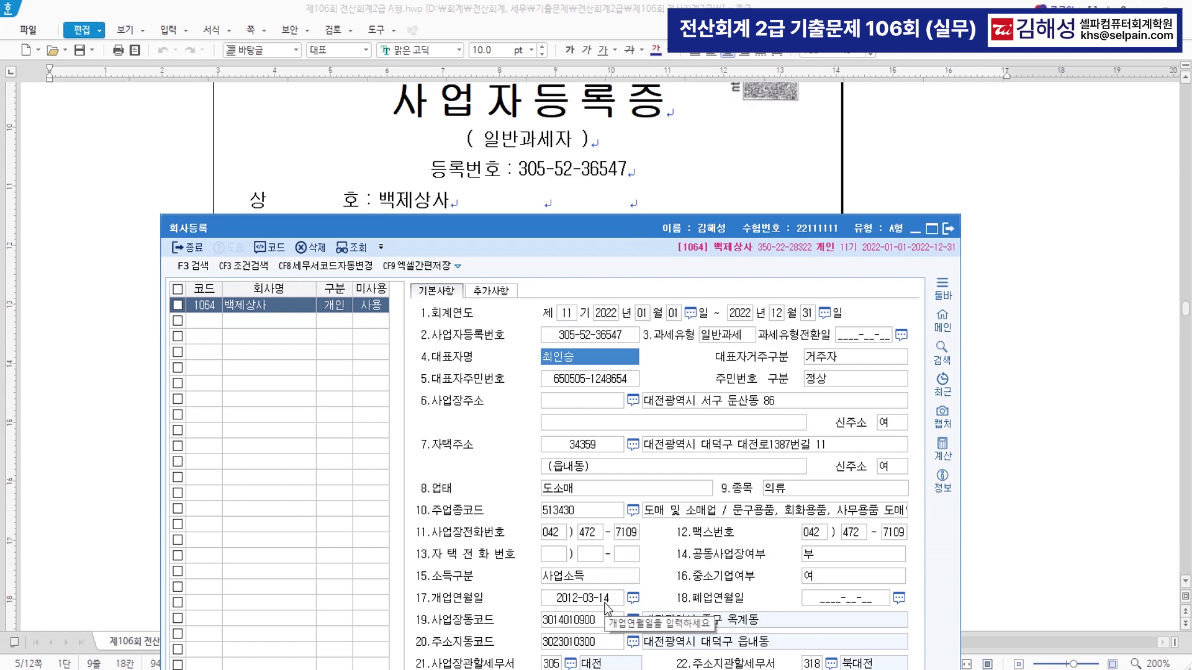
left_click_drag(578, 232, 598, 366)
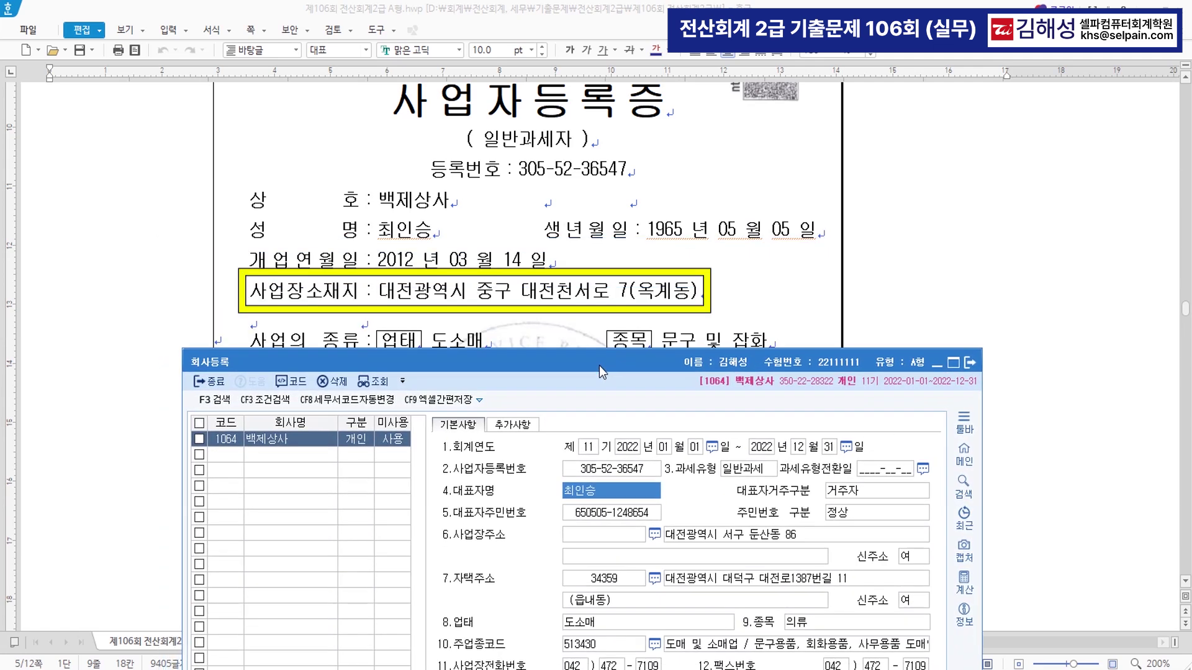
left_click(694, 540)
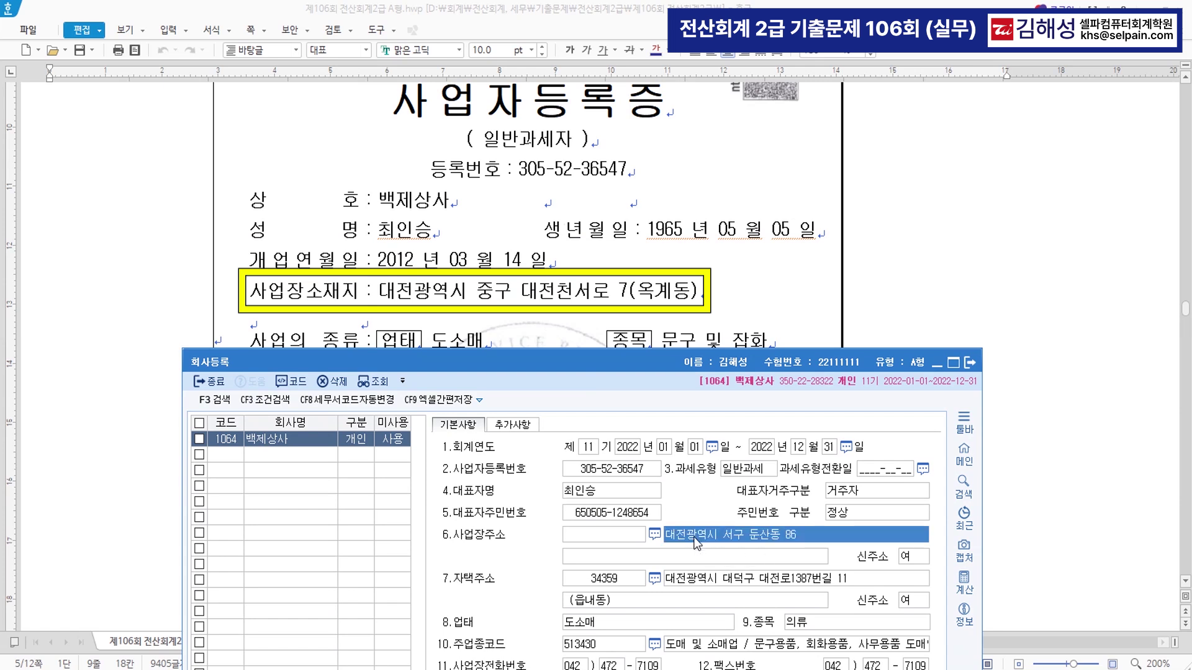
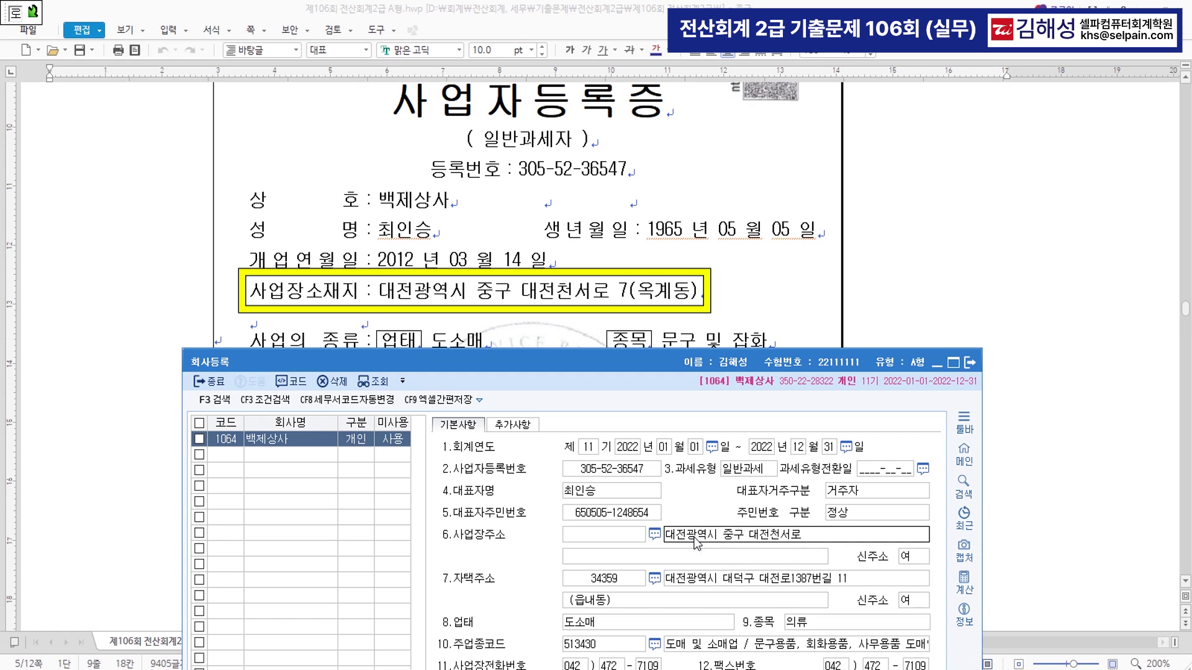
key("Return")
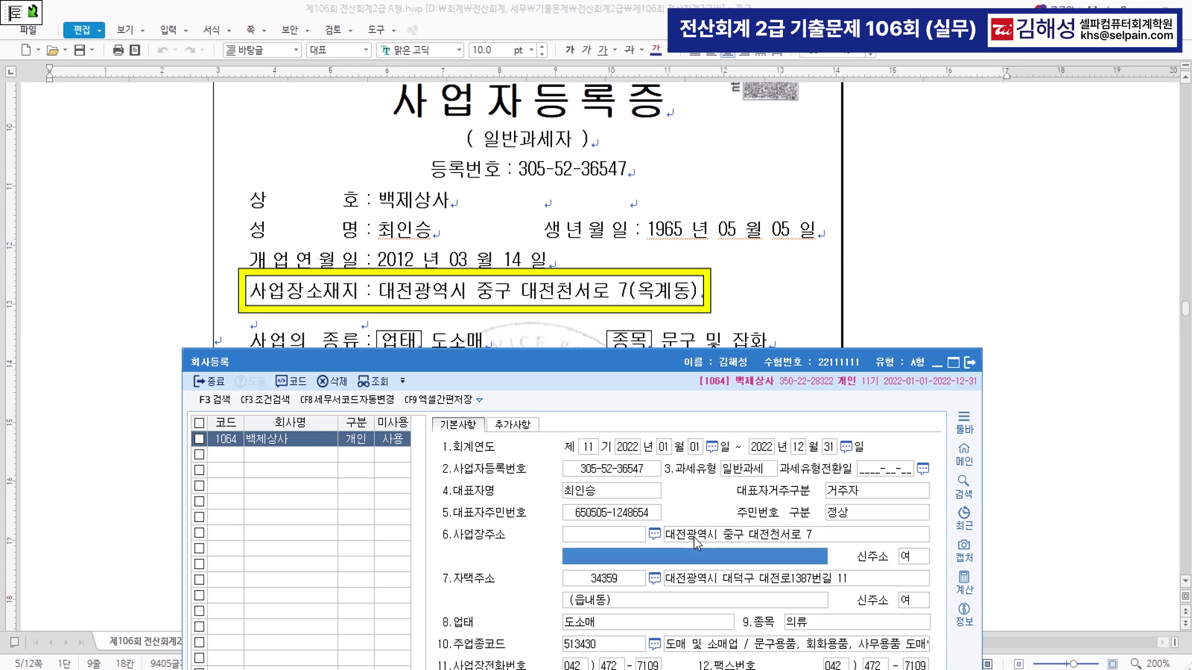
key("Return")
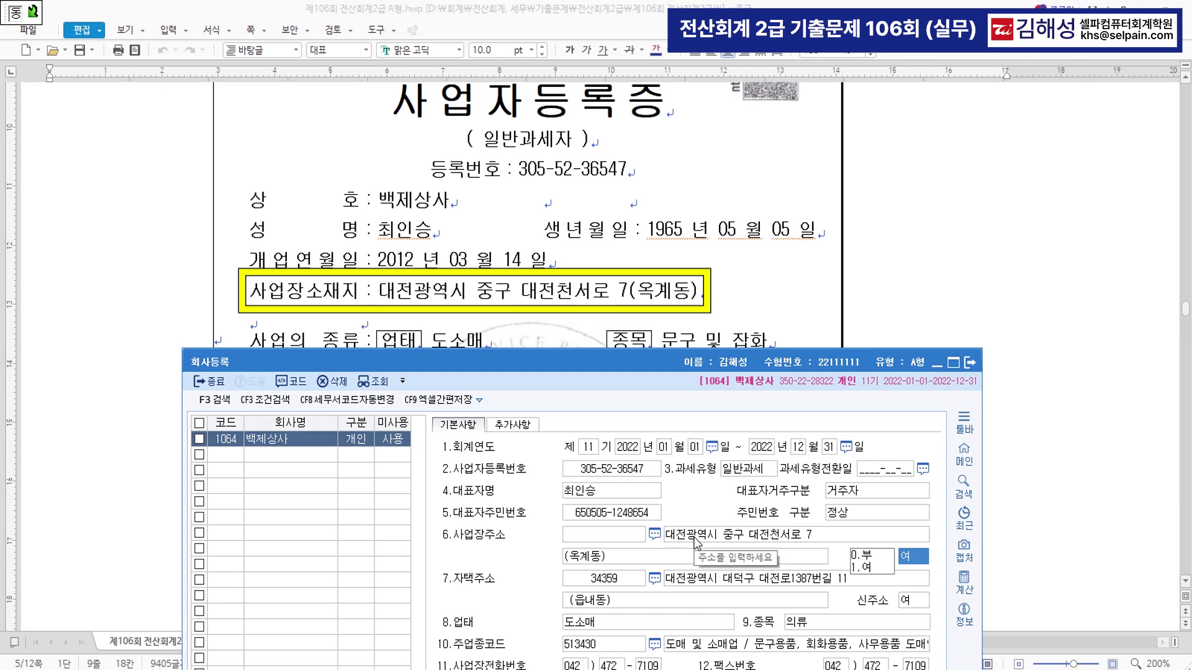
left_click(826, 540)
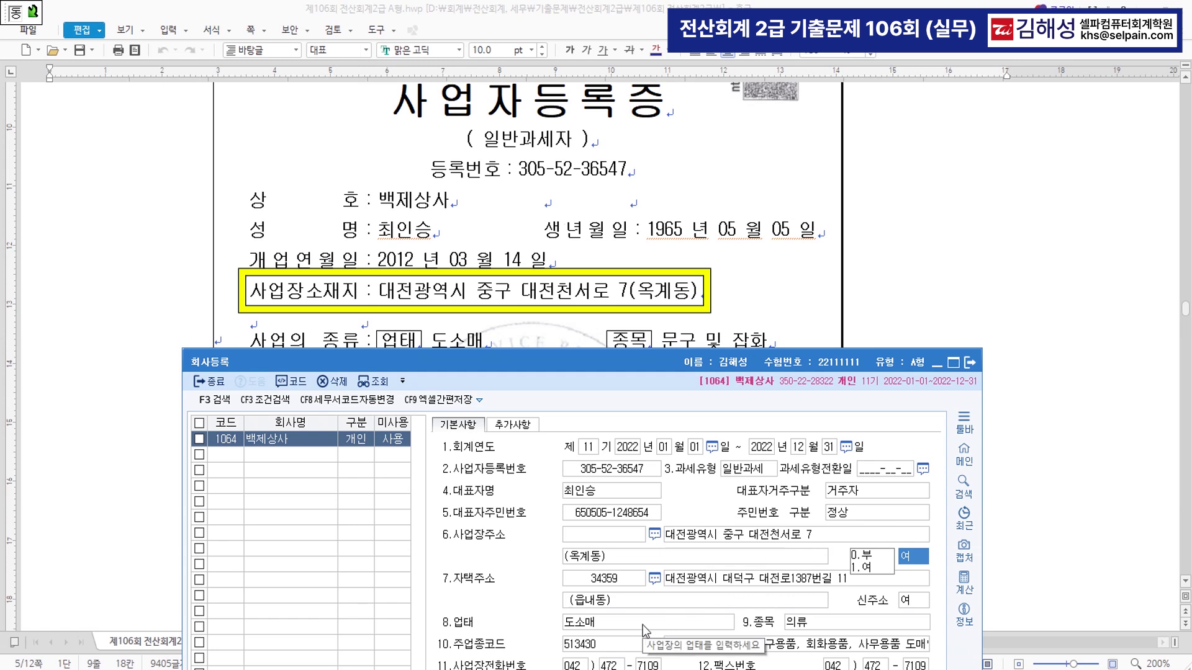
- Replace the 종목 의류 with 문구 및 잡화
left_click_drag(578, 367, 578, 398)
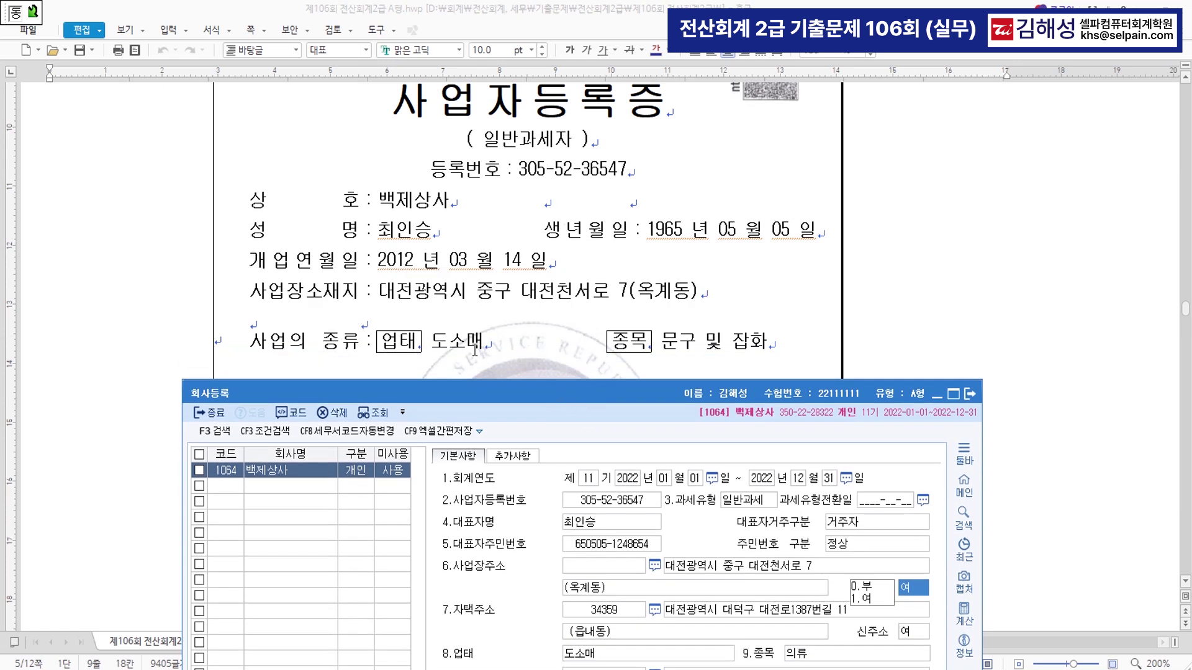
left_click(807, 653)
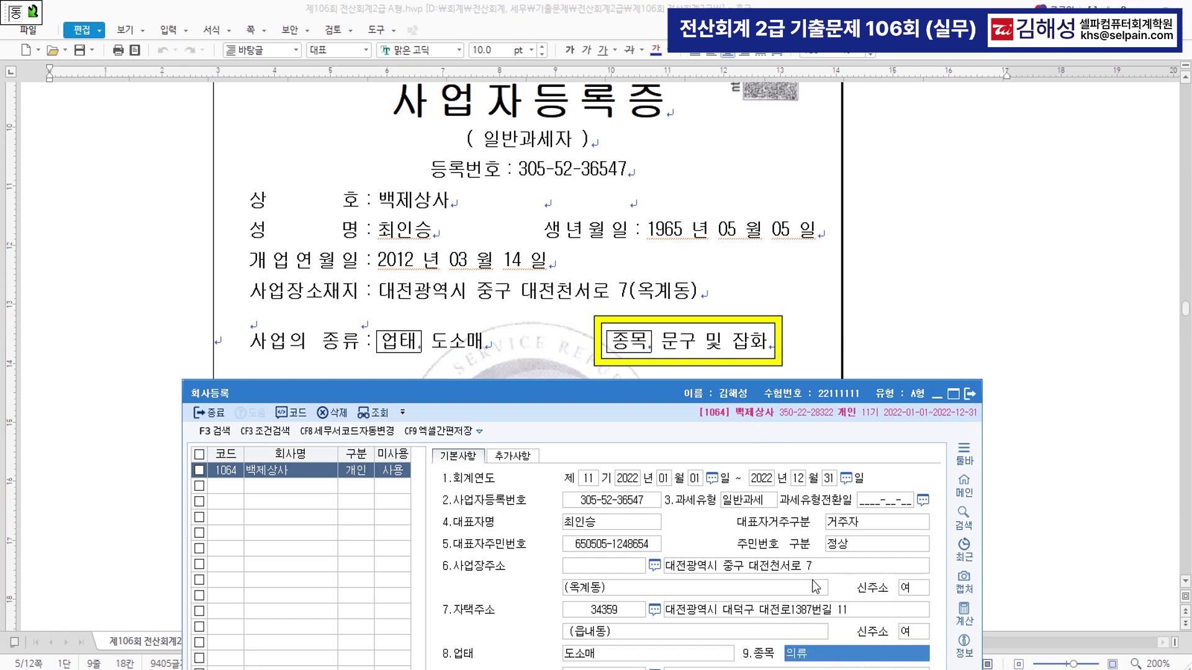
type("문구 미")
type("및 잡화")
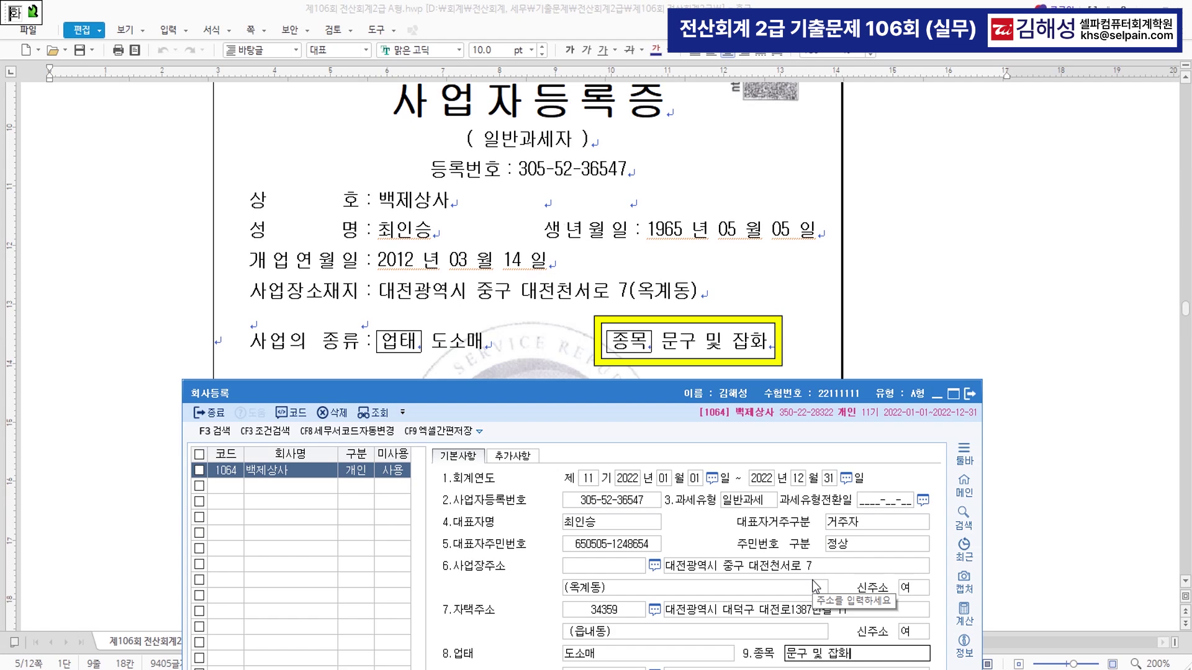
key("Return")
left_click_drag(675, 409, 713, 106)
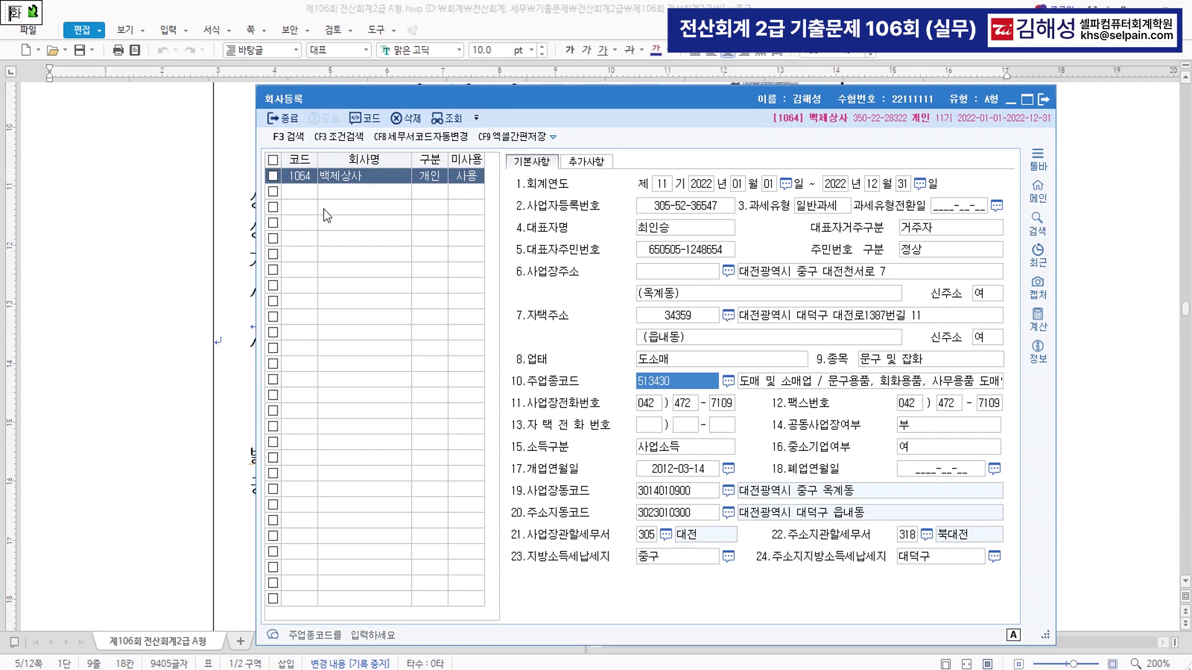
- Close the 회사등록 screen and scroll the exam document down to question 2
left_click(309, 191)
left_click(1044, 103)
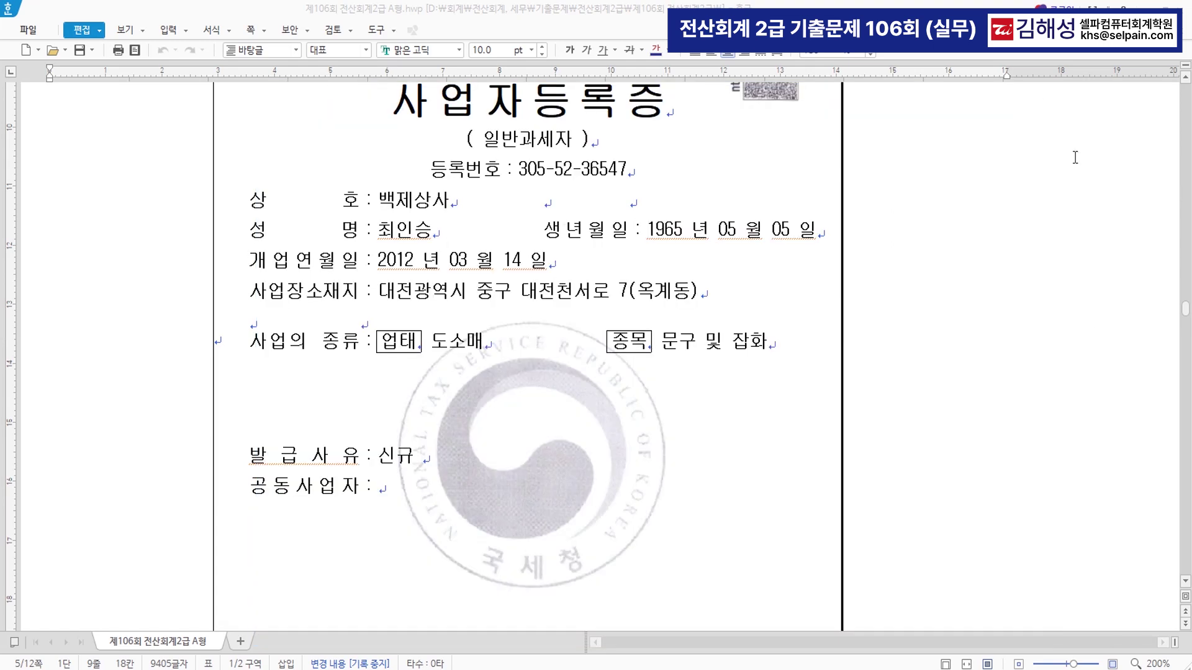
scroll(876, 443, "down", 10)
scroll(875, 443, "down", 5)
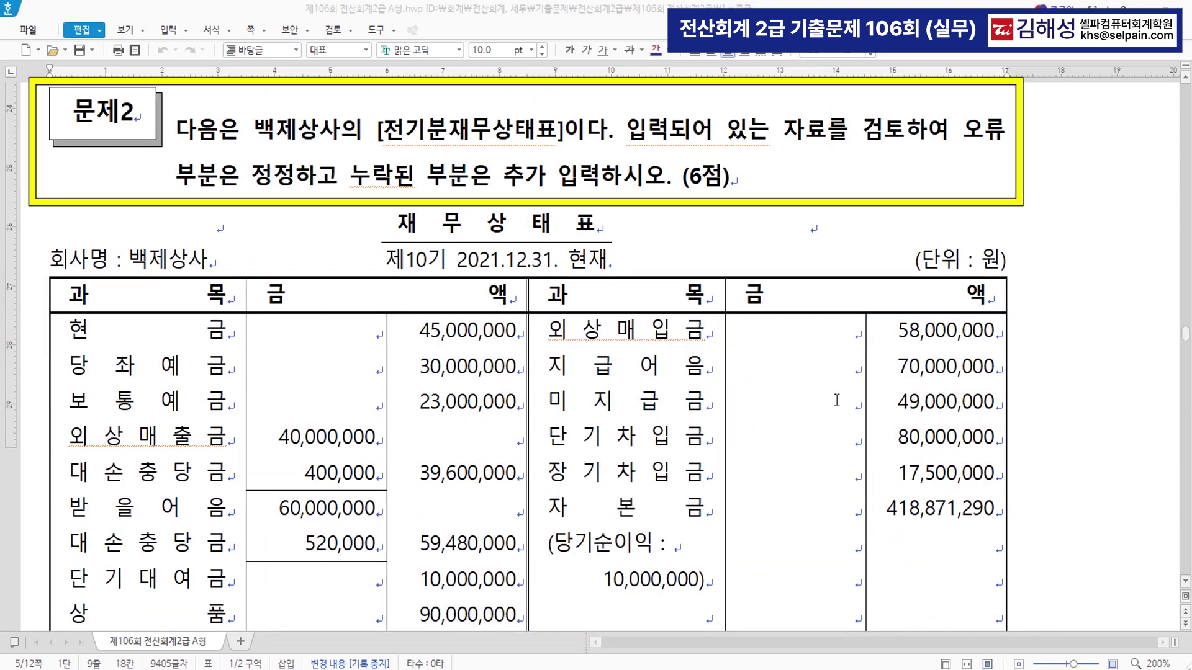
scroll(868, 303, "down", 1)
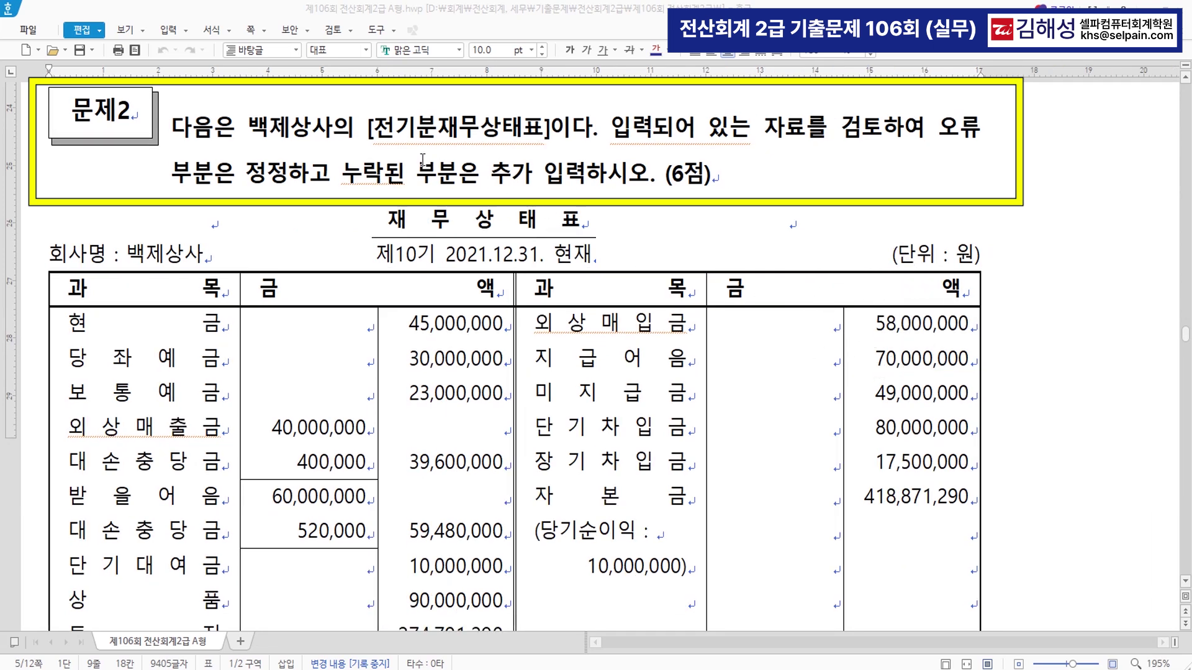
- Review 백제상사's 전기분재무상태표 table as of 2021.12.31, then return to KcLep
left_click_drag(372, 129, 546, 129)
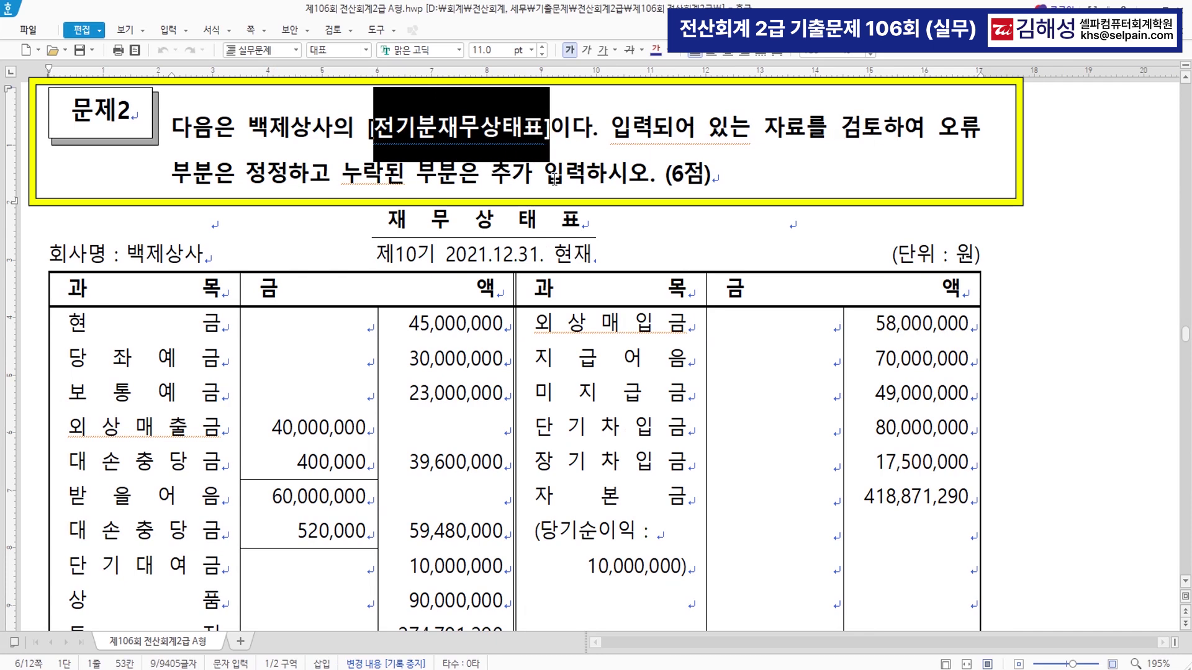
left_click(652, 182)
scroll(595, 251, "down", 5)
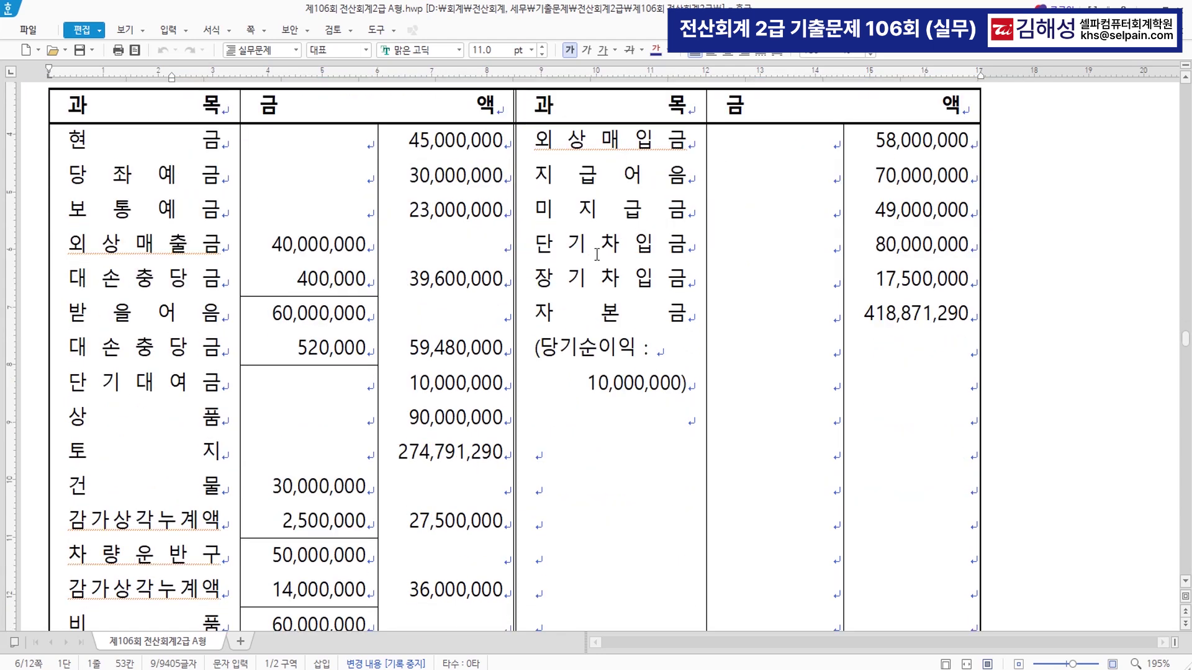
scroll(597, 255, "up", 4)
scroll(594, 314, "down", 1)
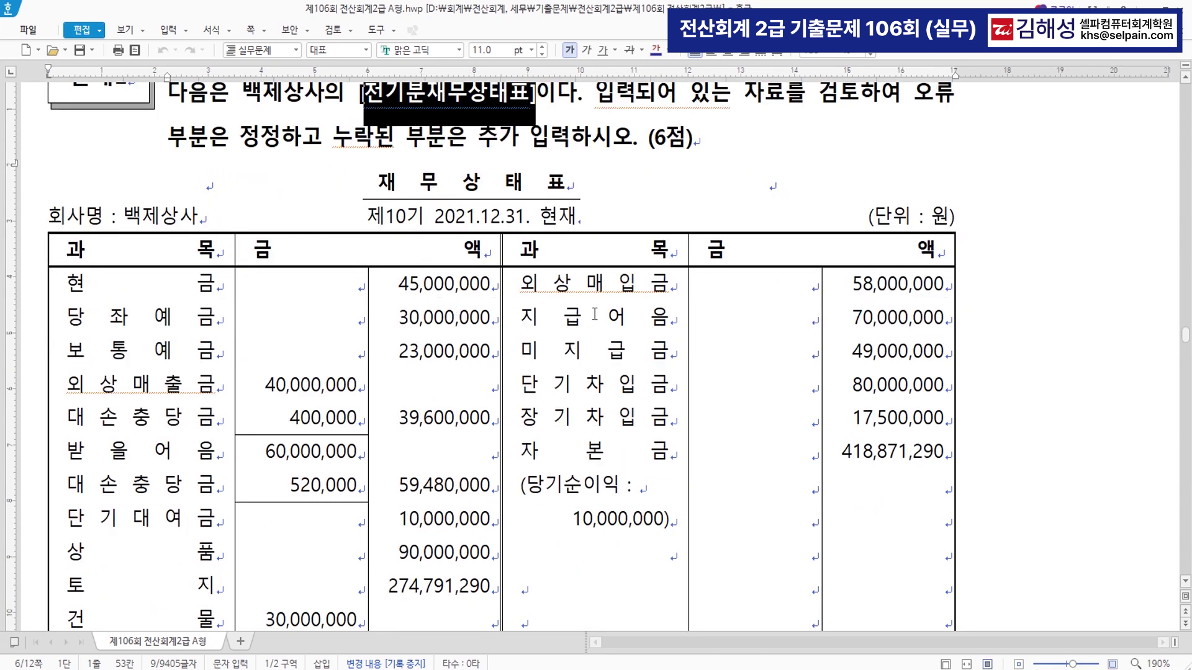
scroll(594, 314, "down", 3)
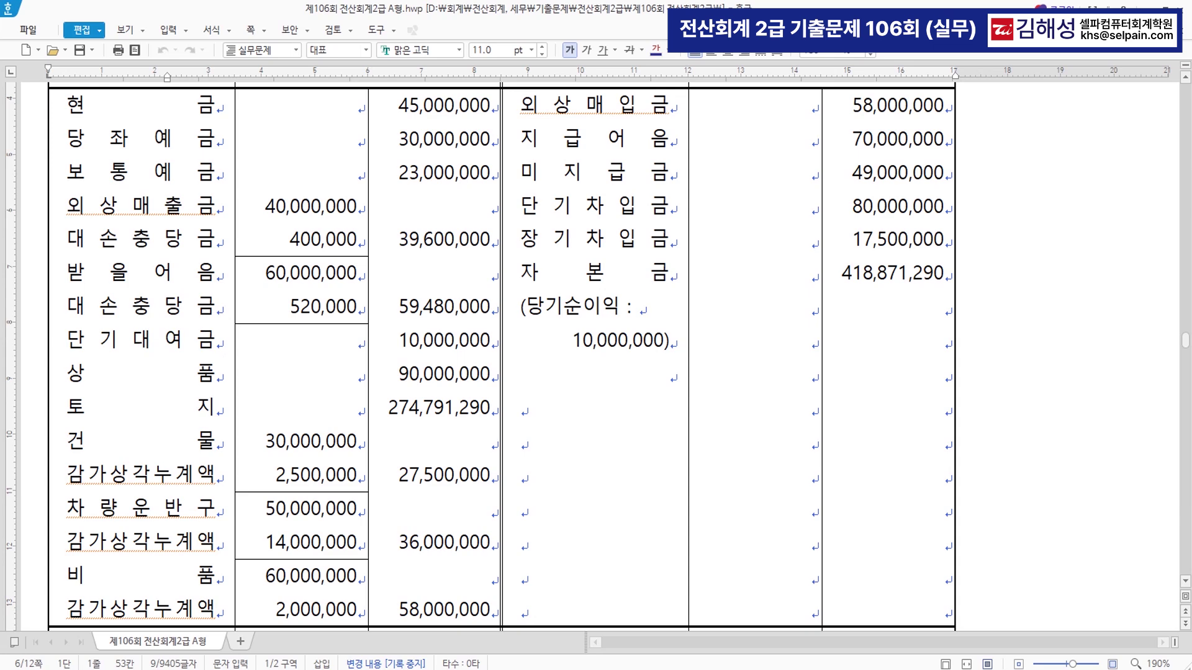
key("alt+Tab")
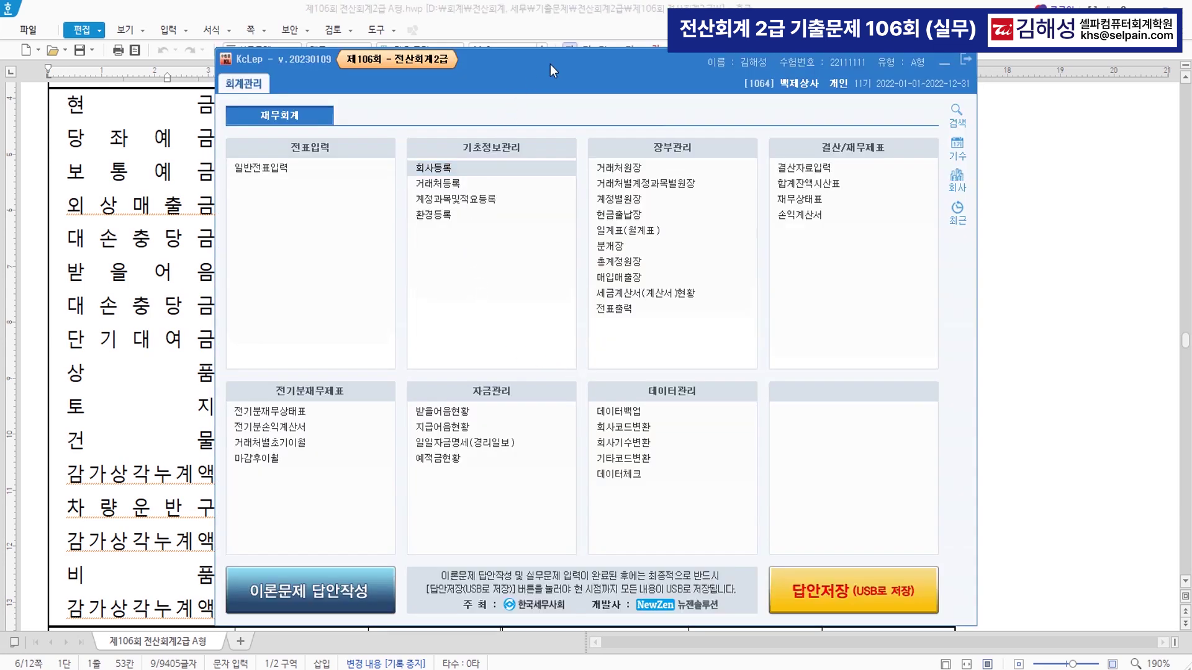
- In 전기분재무상태표, change 외상매출금 from 4,000,000 to 40,000,000
left_click(291, 414)
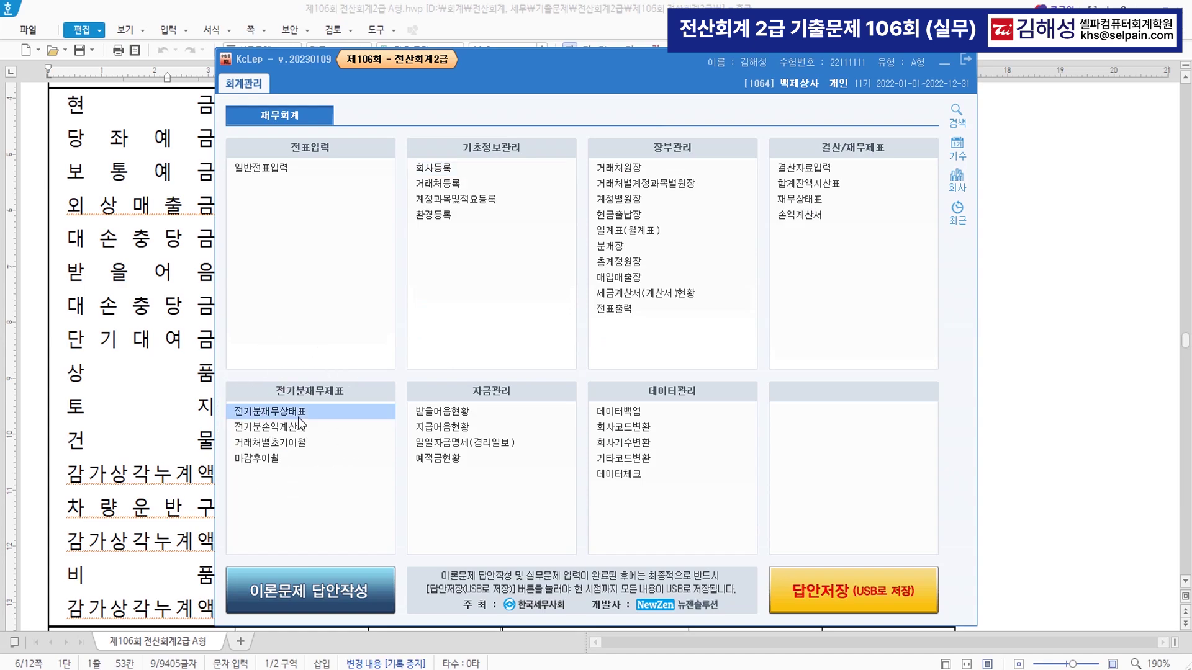
key("alt+Tab")
key("alt+Tab")
left_click_drag(529, 246, 844, 87)
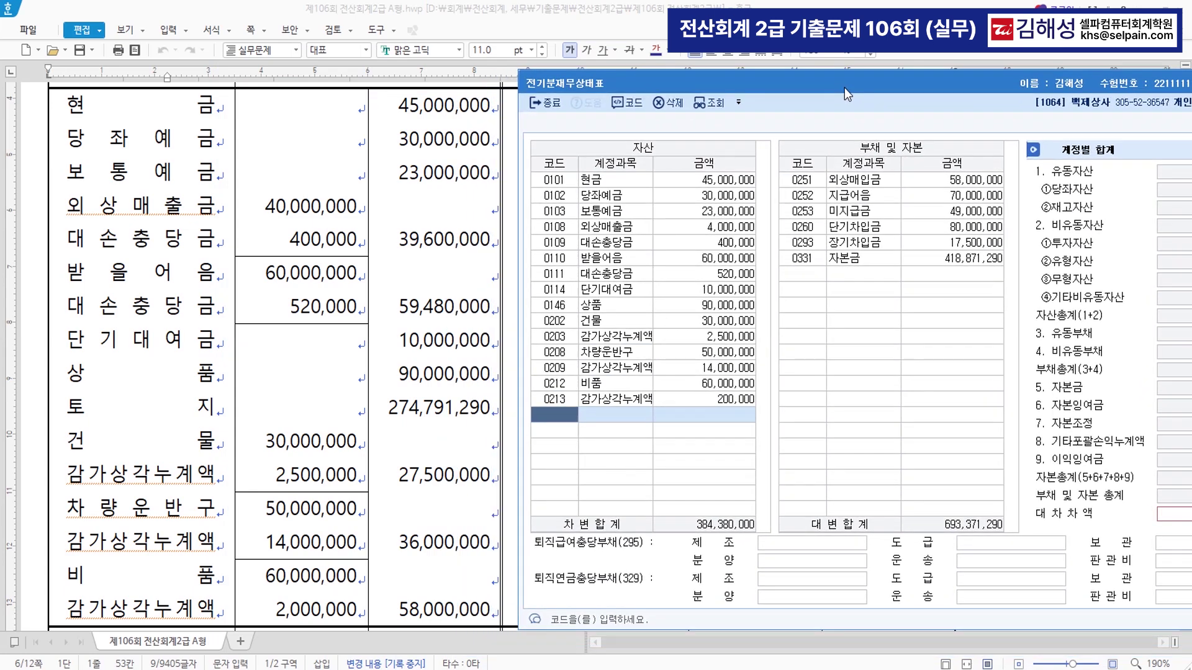
left_click(703, 181)
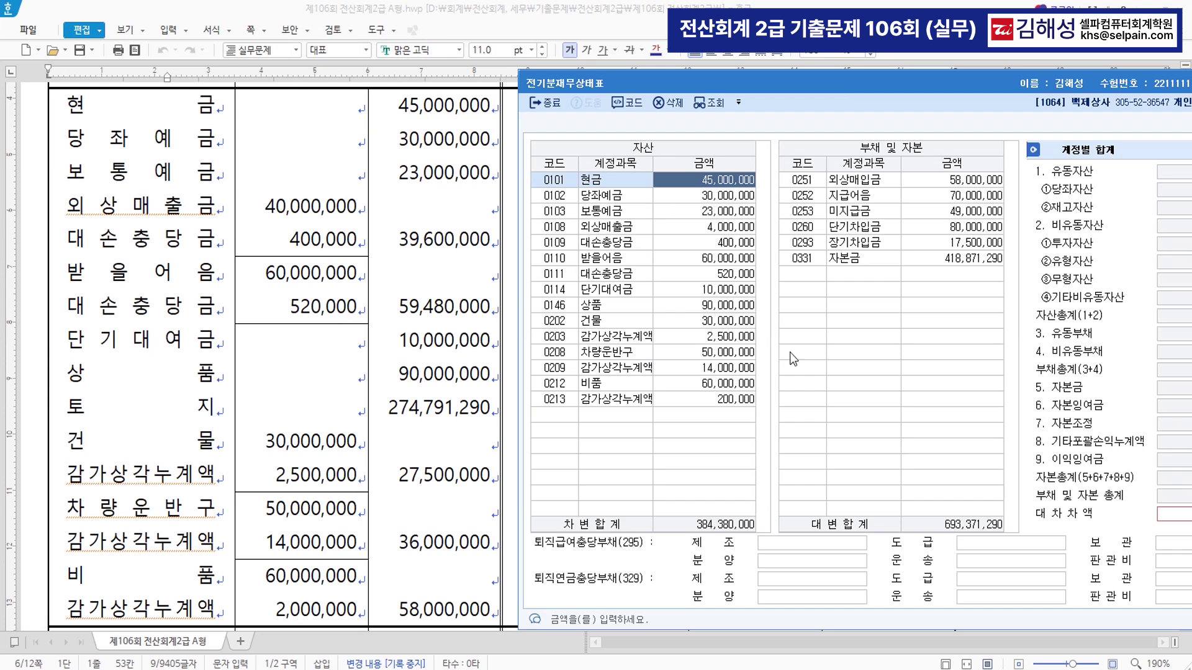
key("Down")
key("Down")
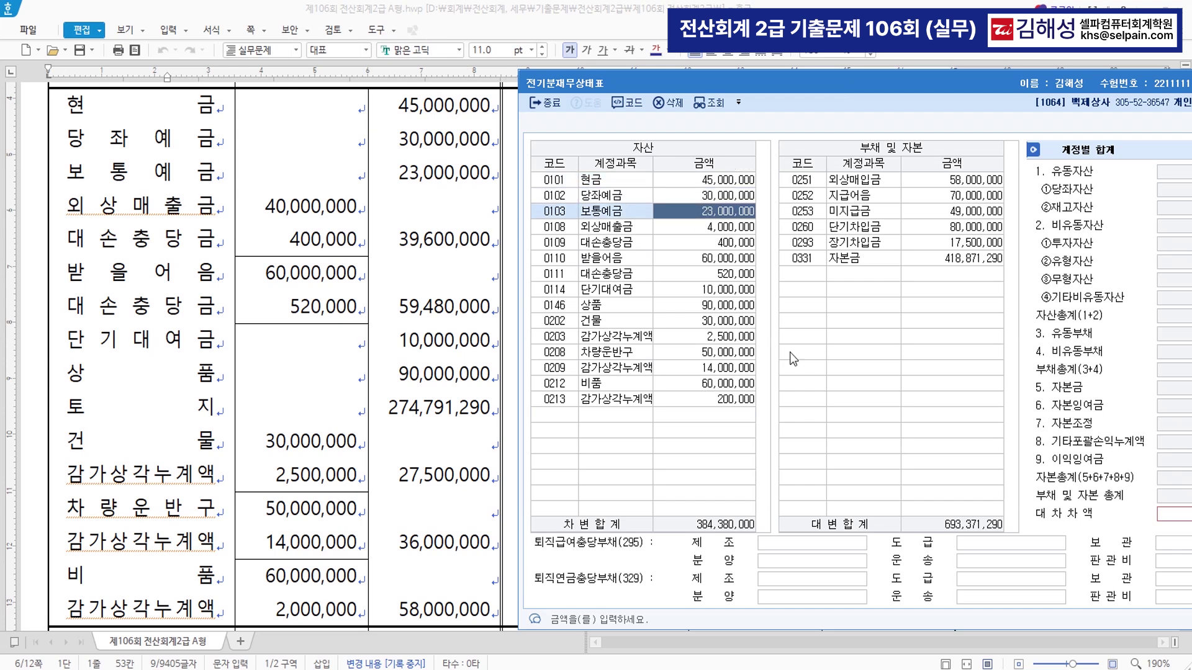
key("Down")
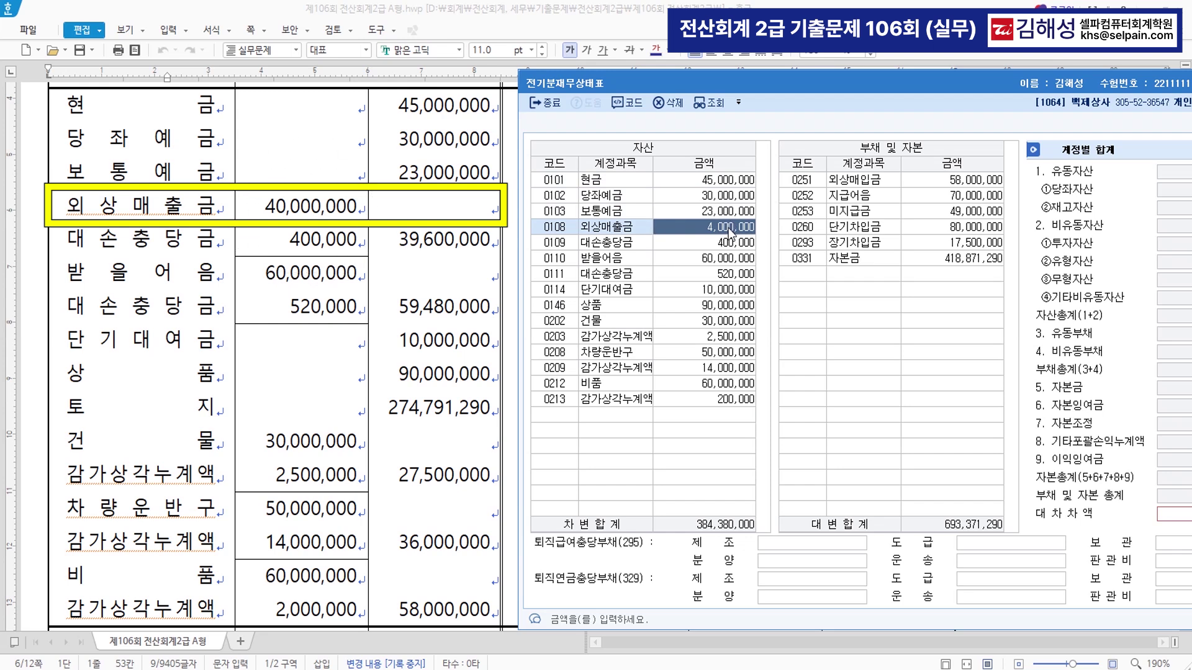
type("40000000")
key("Return")
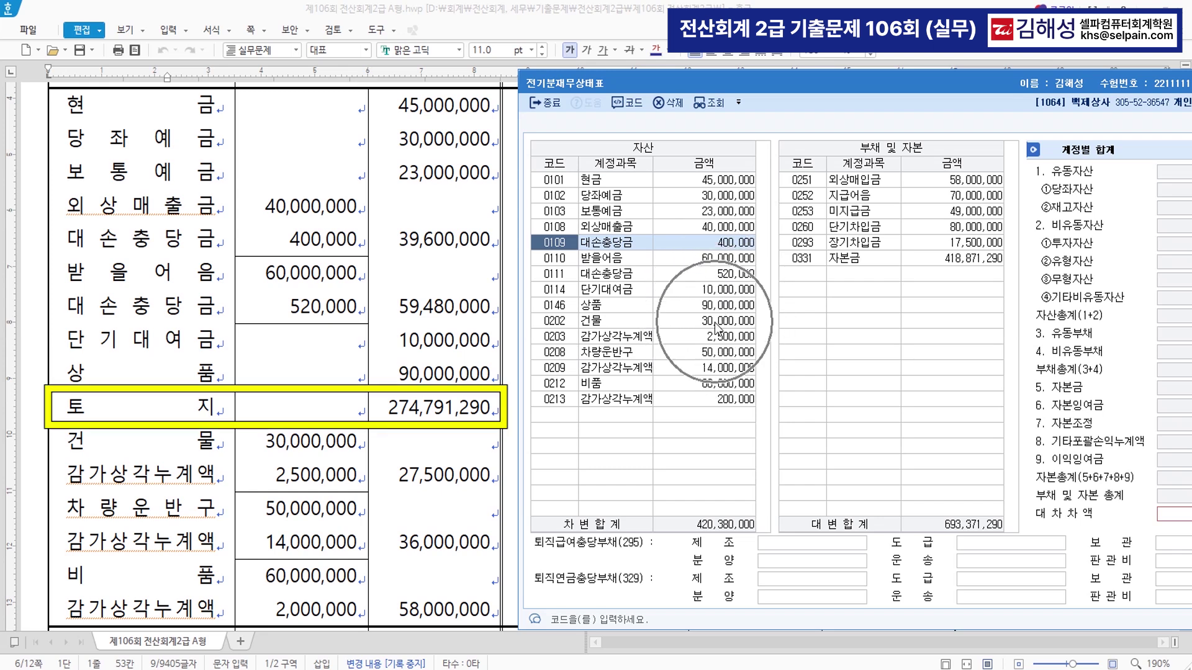
- Add account 0201 토지 with an amount of 274,791,290
left_click(557, 416)
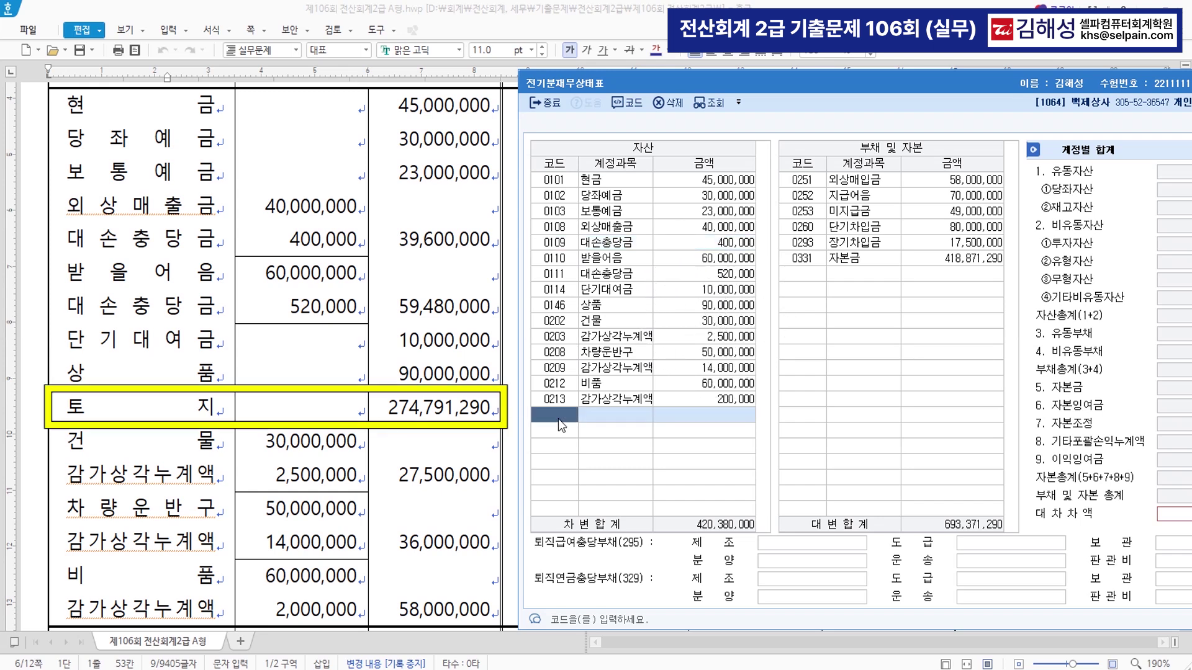
type("0201")
key("Return")
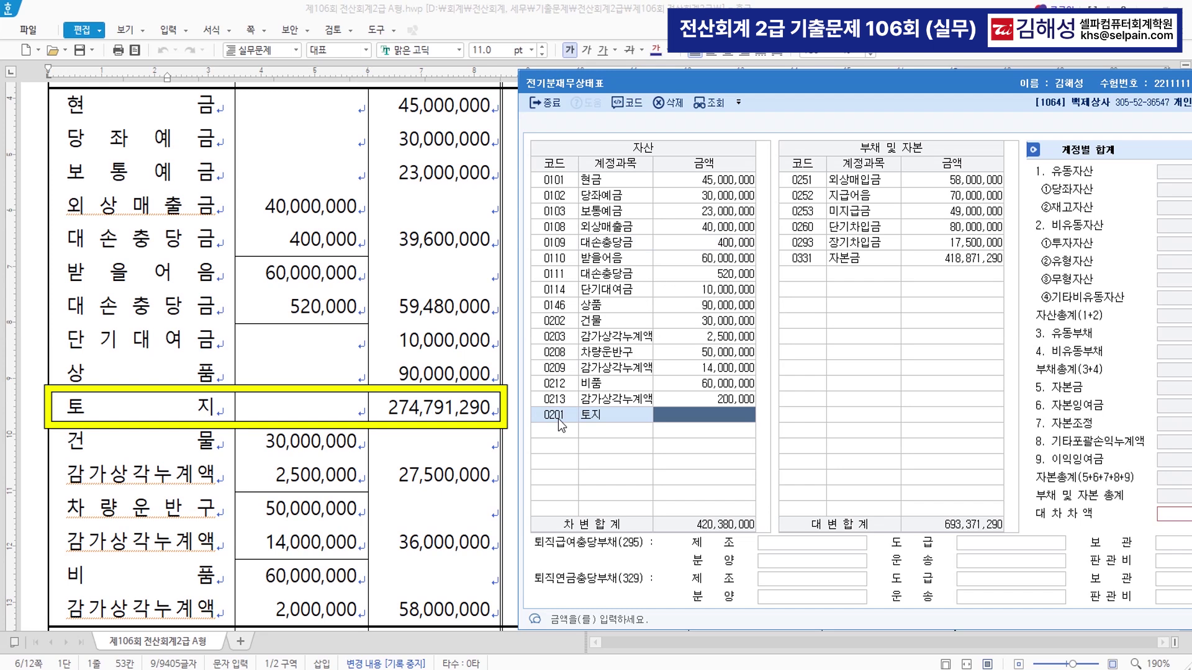
type("27")
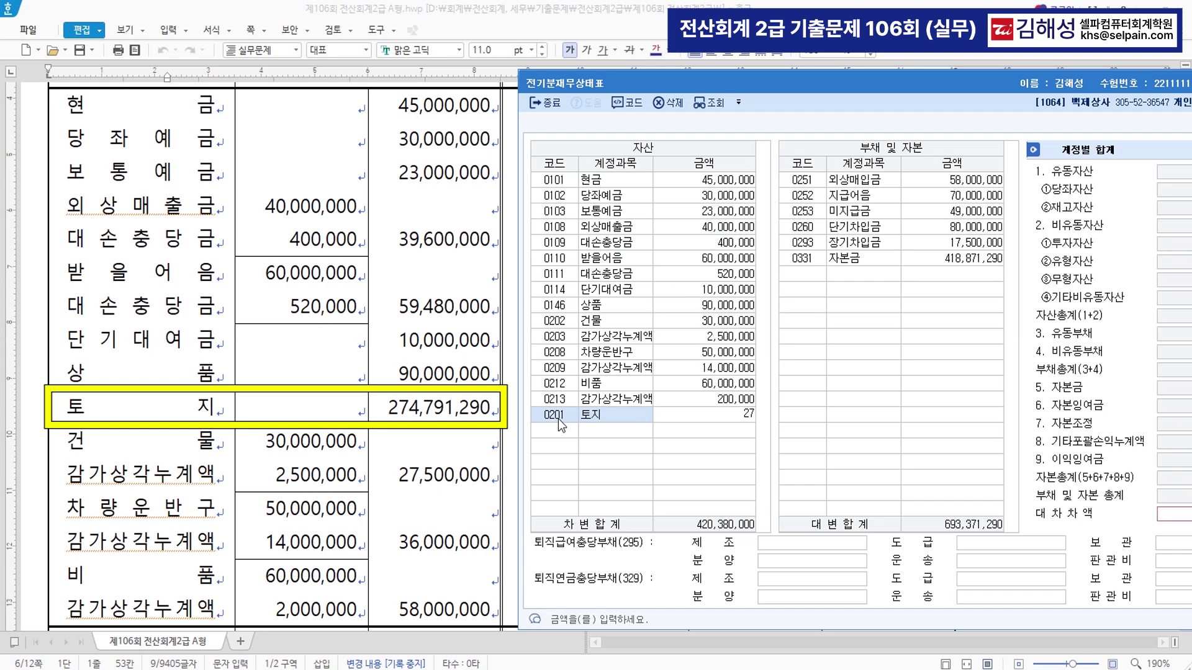
type("4,791,290")
key("Return")
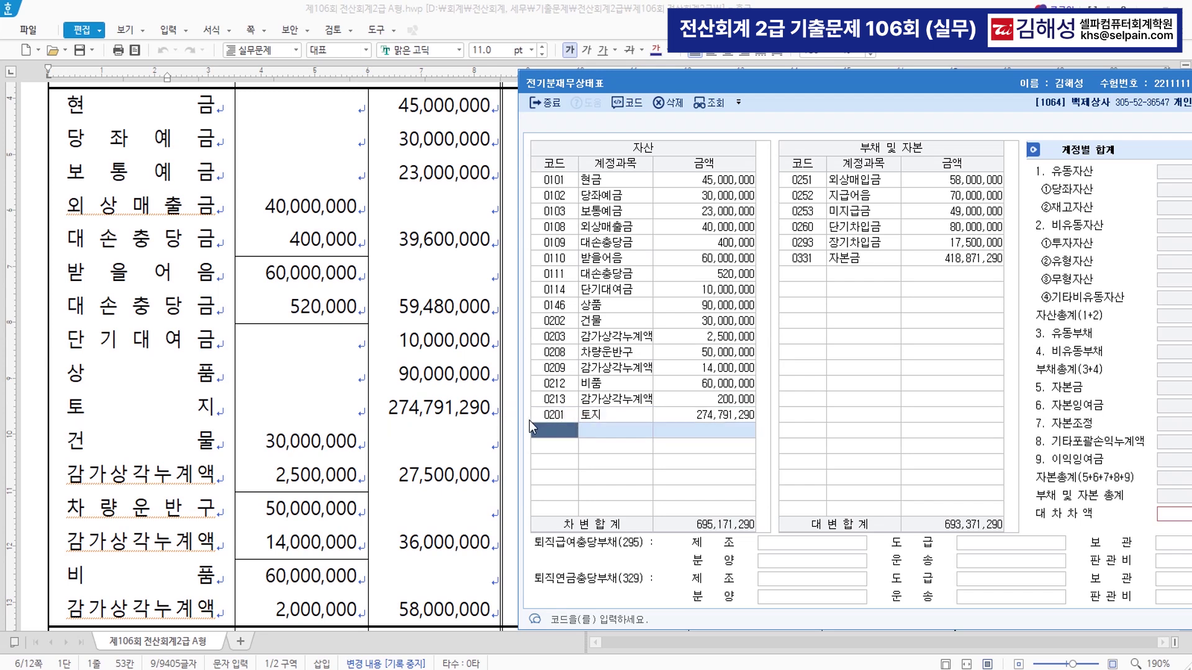
- Correct 0213 감가상각누계액 to 2,000,000 and confirm both totals equal 693,371,290
left_click(627, 326)
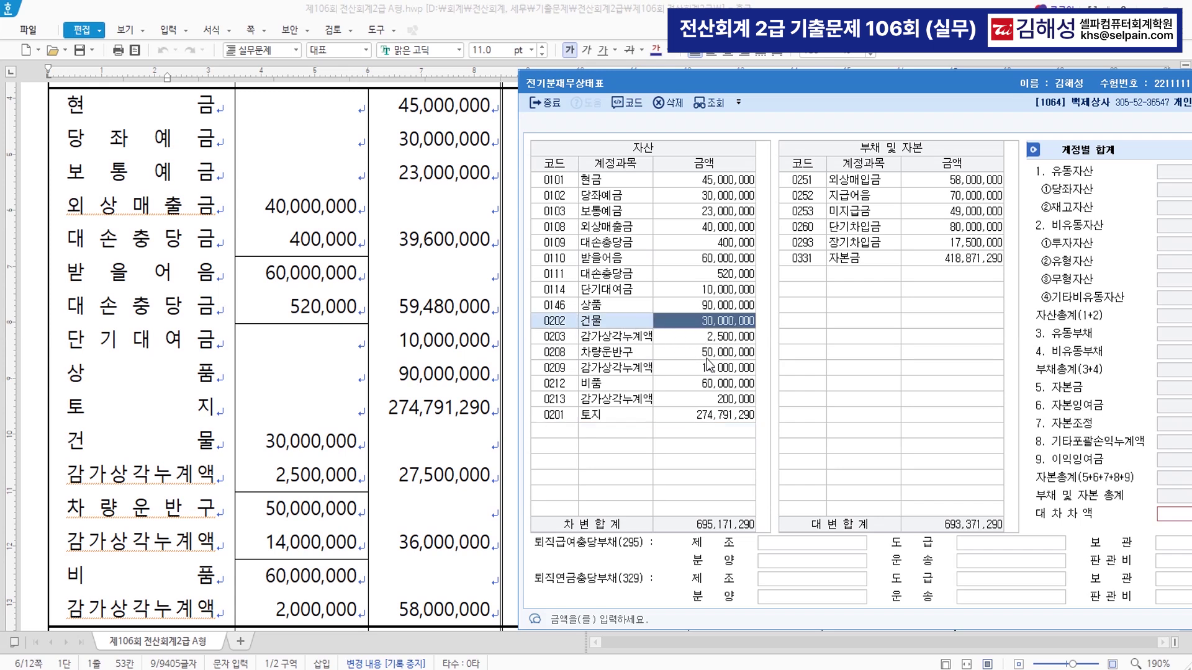
left_click(707, 357)
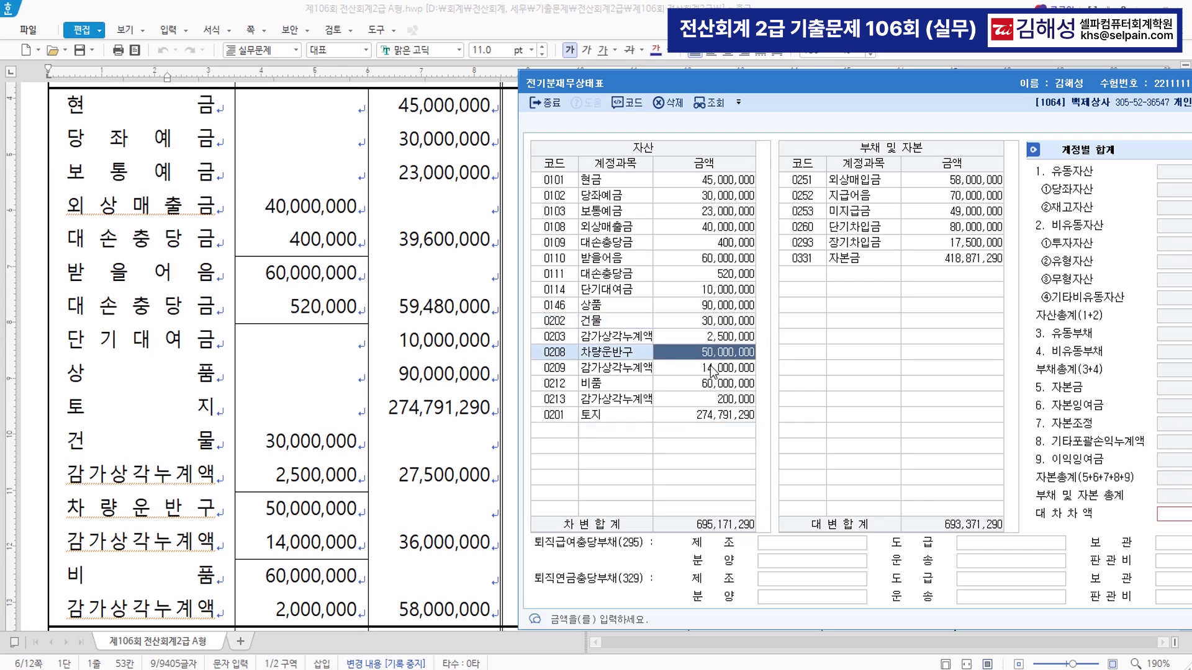
left_click(711, 368)
left_click(713, 386)
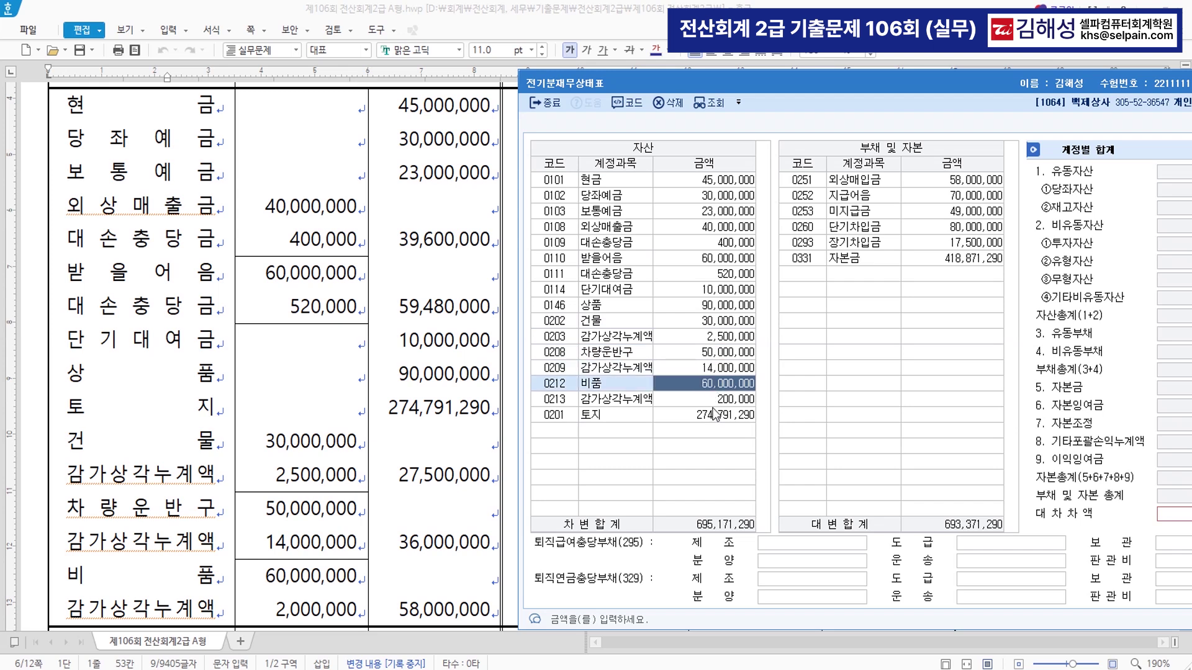
left_click(714, 404)
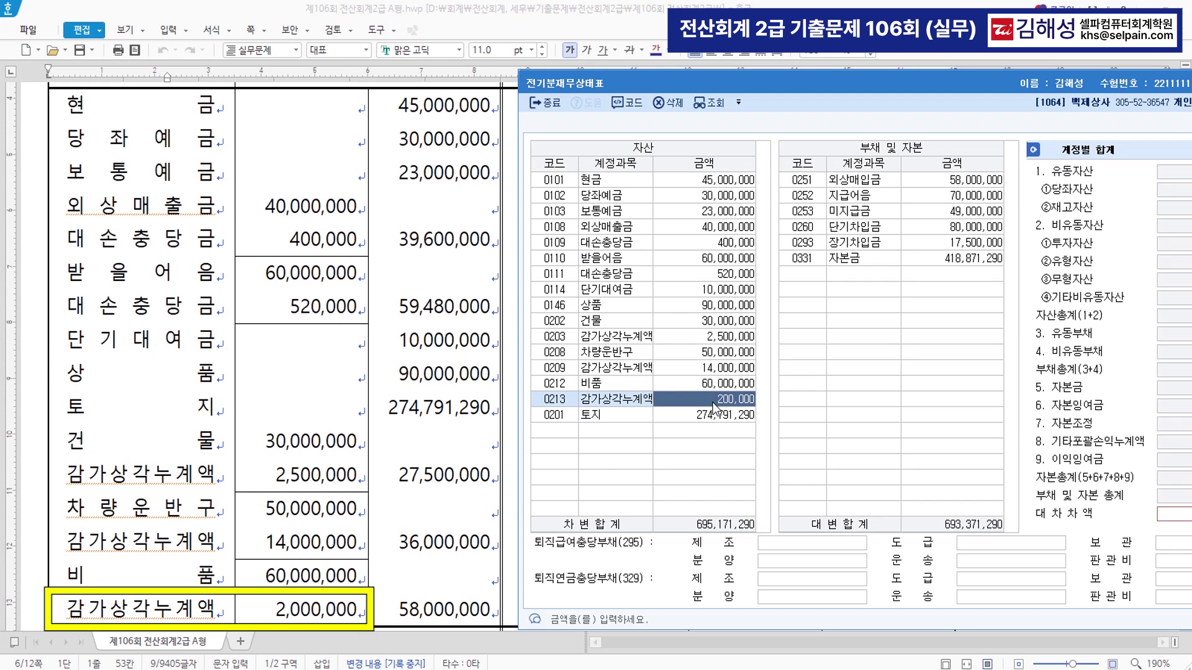
type("2000000")
key("Return")
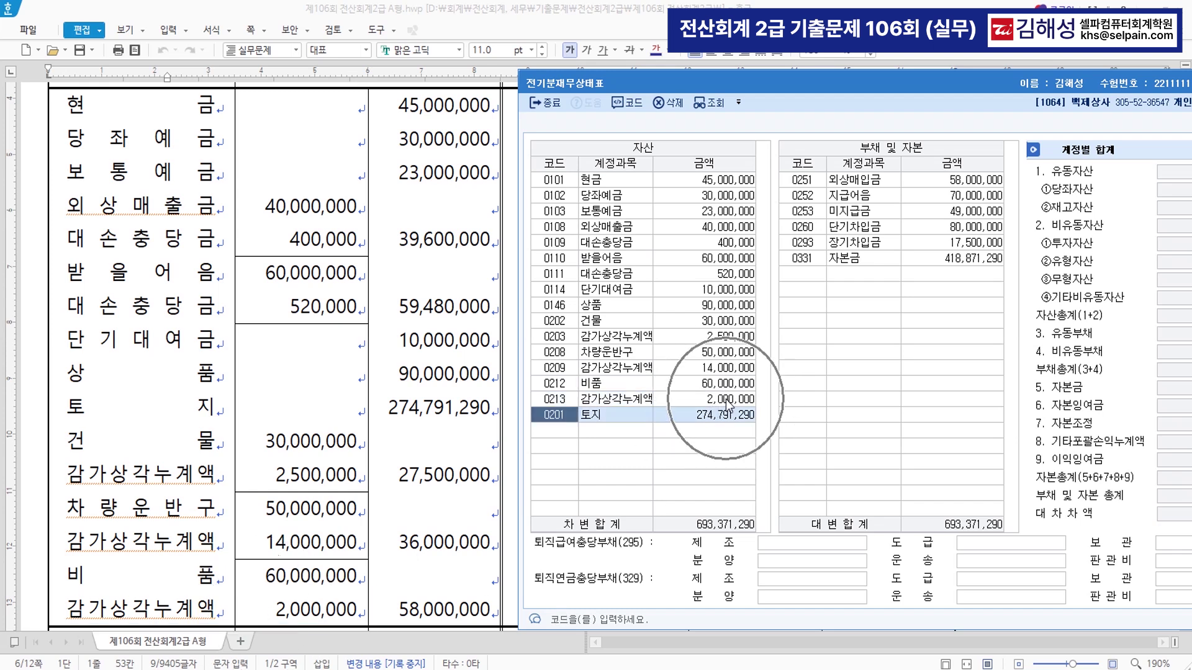
left_click_drag(855, 85, 568, 79)
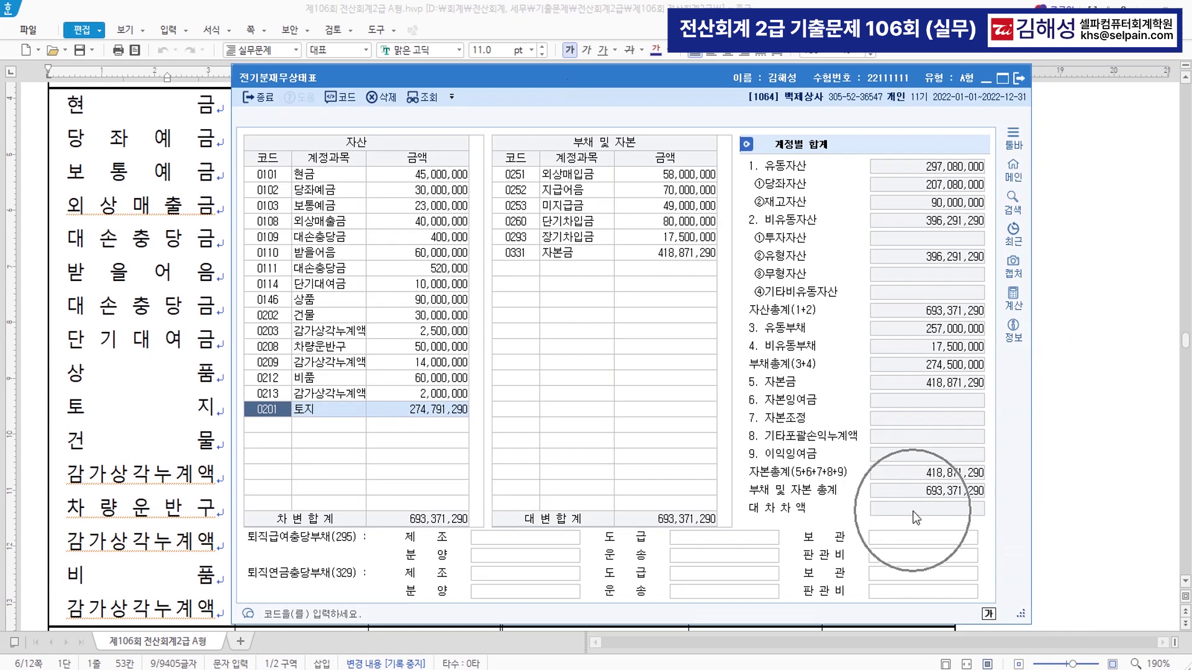
left_click_drag(617, 79, 635, 367)
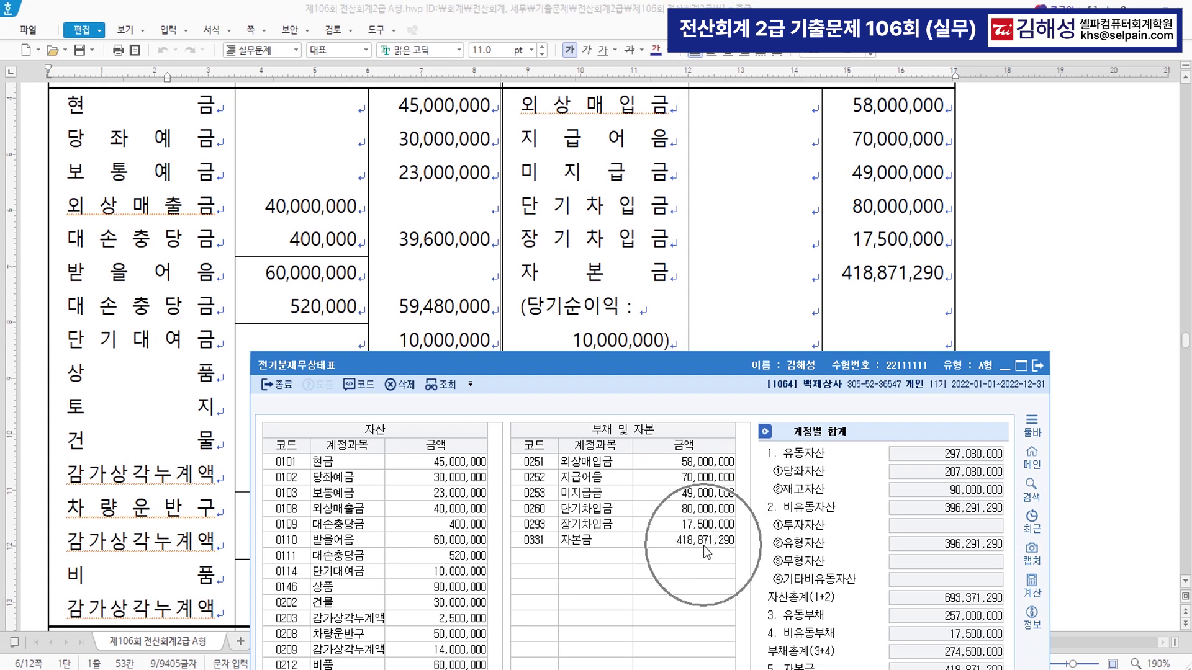
left_click_drag(703, 369, 710, 70)
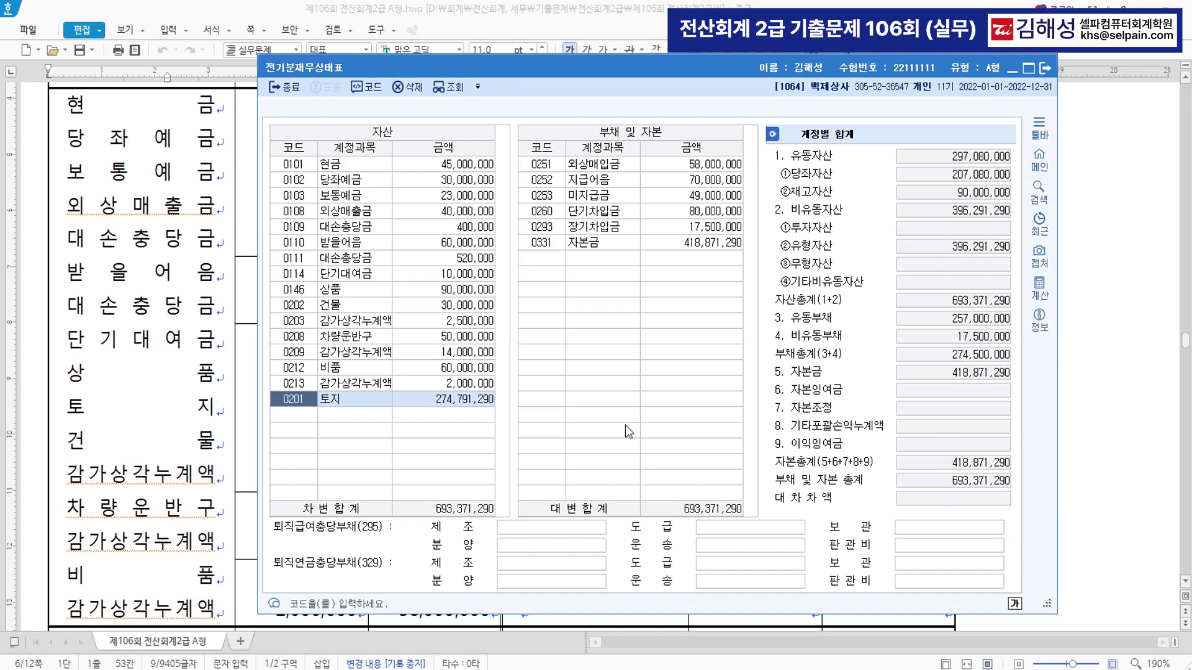
- Open the 거래처등록 screen through the menu search with ㄱㄹㅊ
key("ctrl+f")
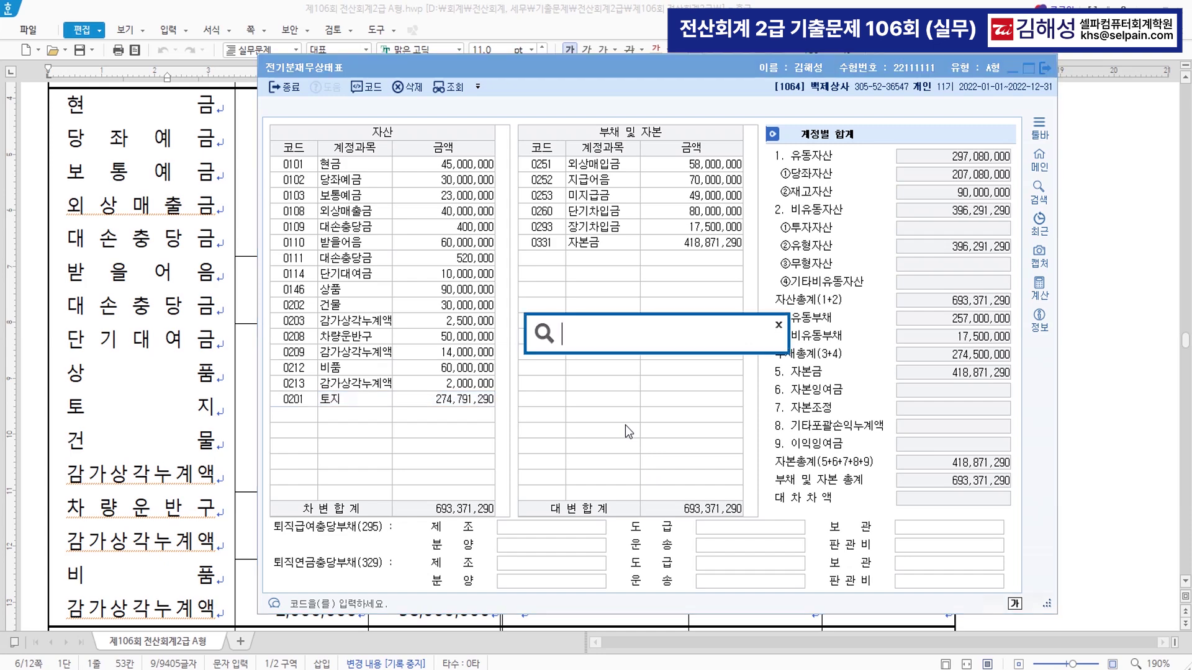
type("ㄱㄹㅊ")
key("Return")
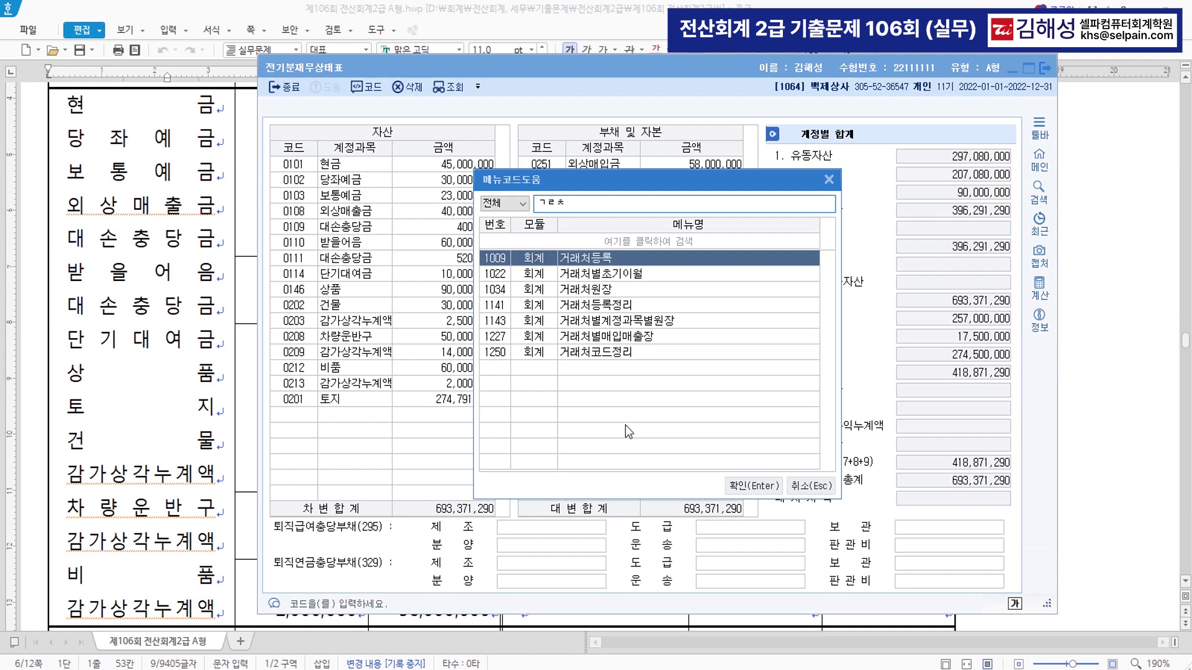
key("Return")
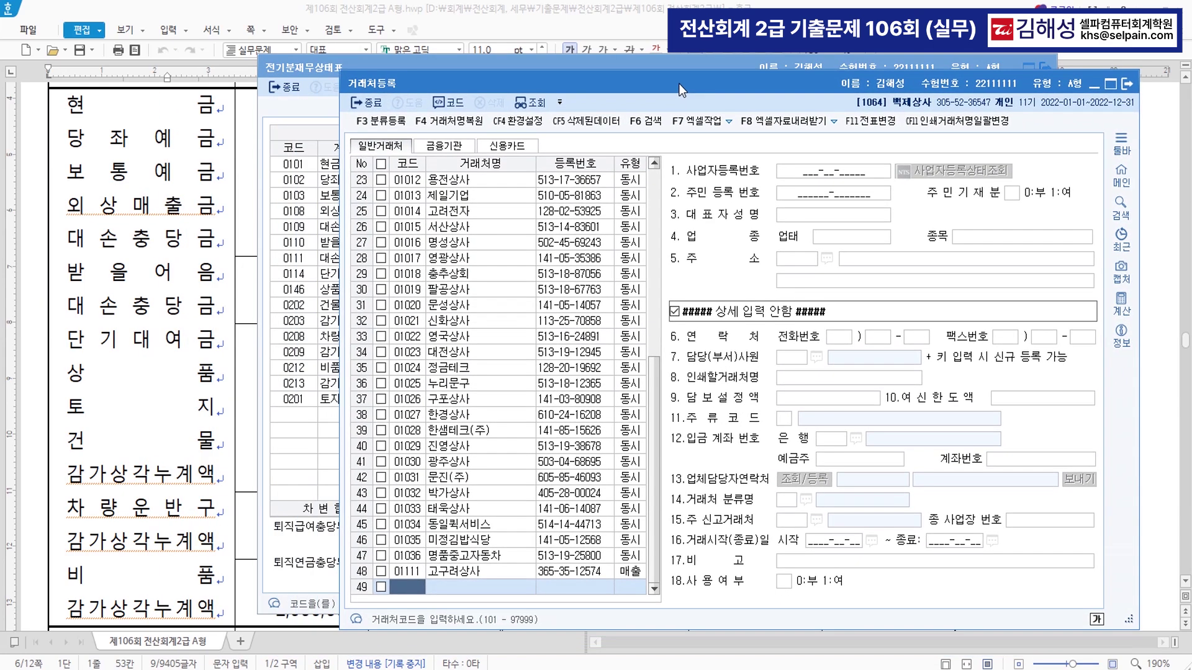
- Read 문제3 [1] about correcting 고구려상사 (code 01111), then return to KcLep
left_click(163, 439)
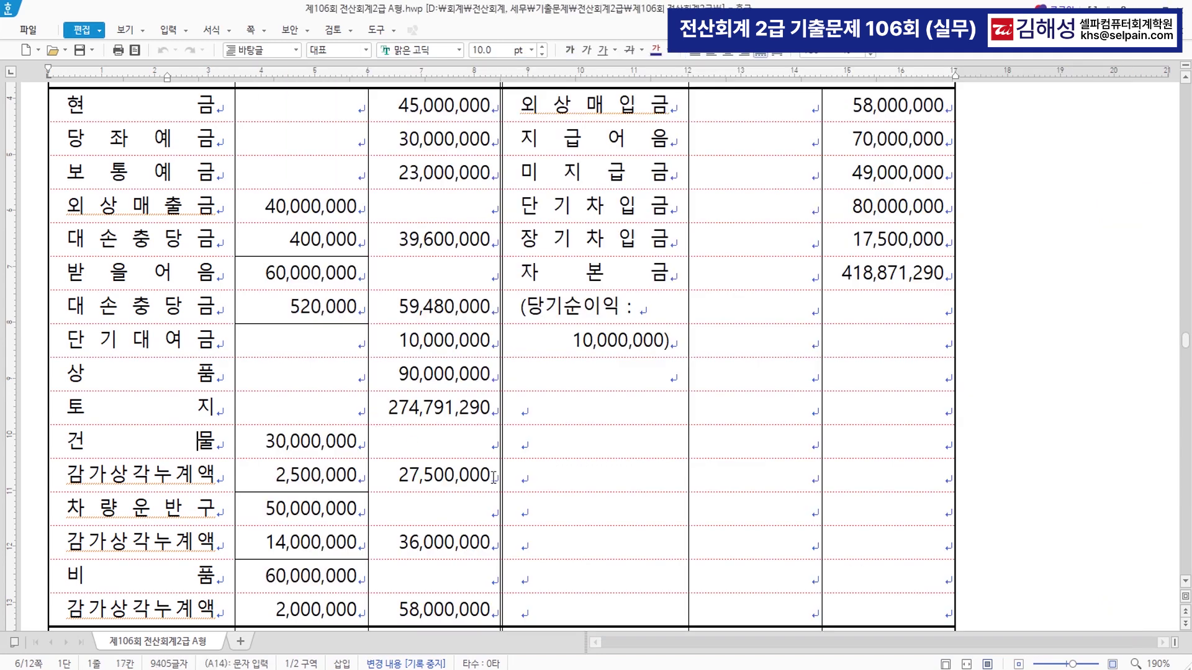
key("Page_Down")
scroll(631, 416, "down", 3)
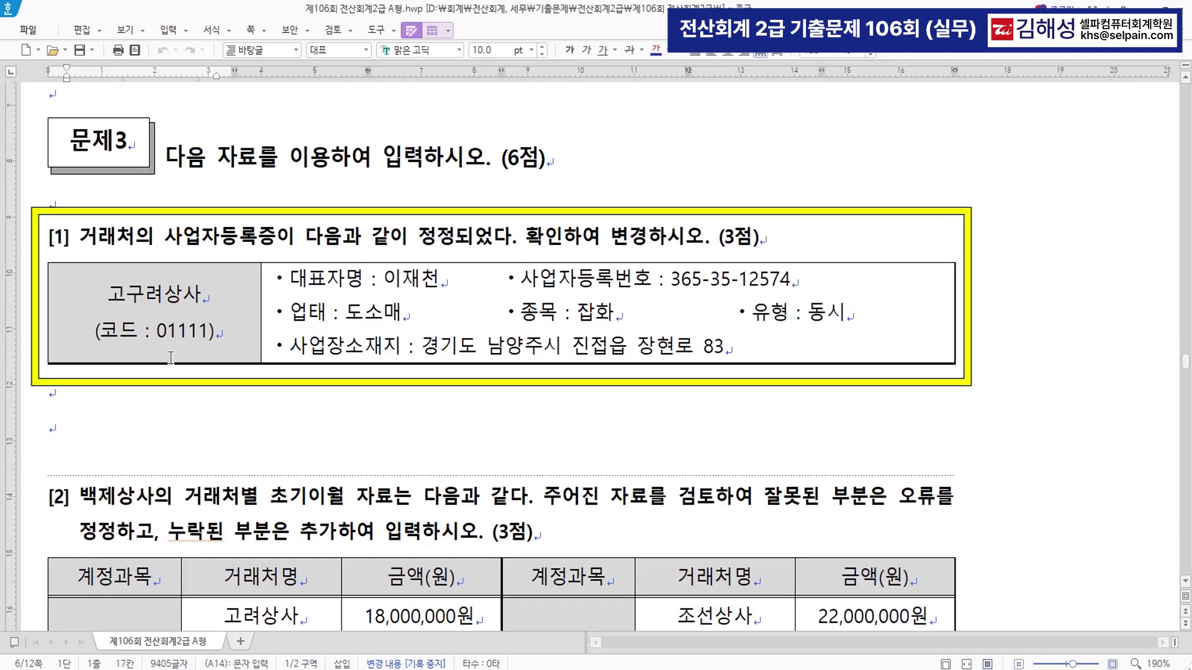
left_click_drag(80, 237, 705, 247)
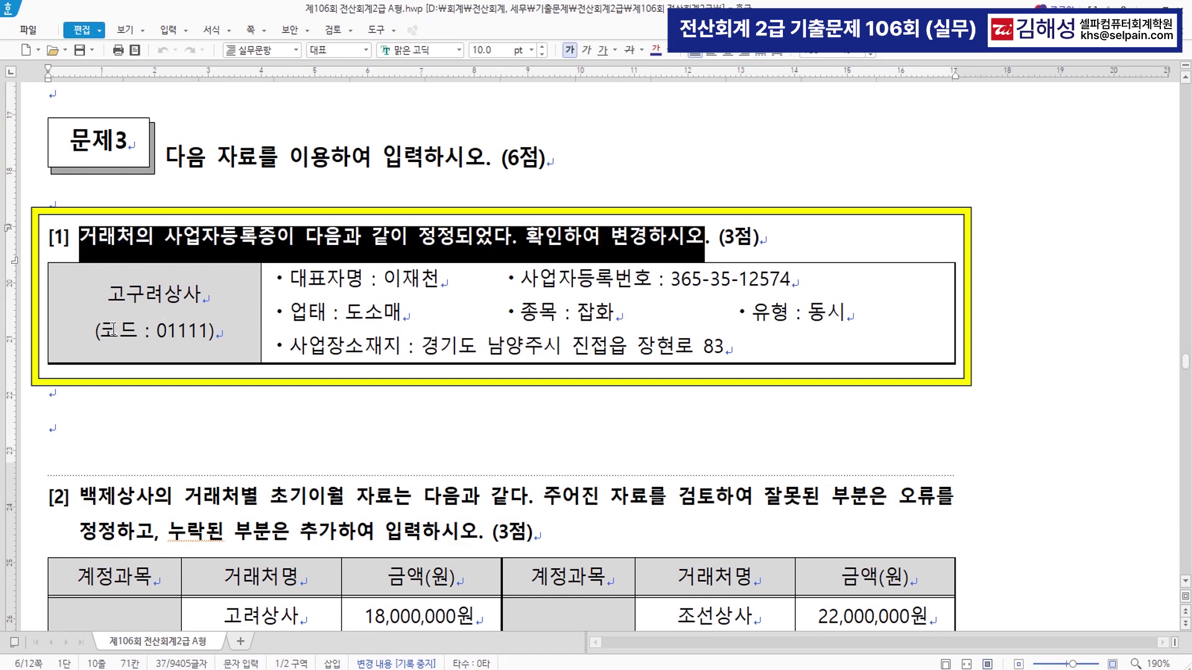
left_click_drag(95, 332, 236, 336)
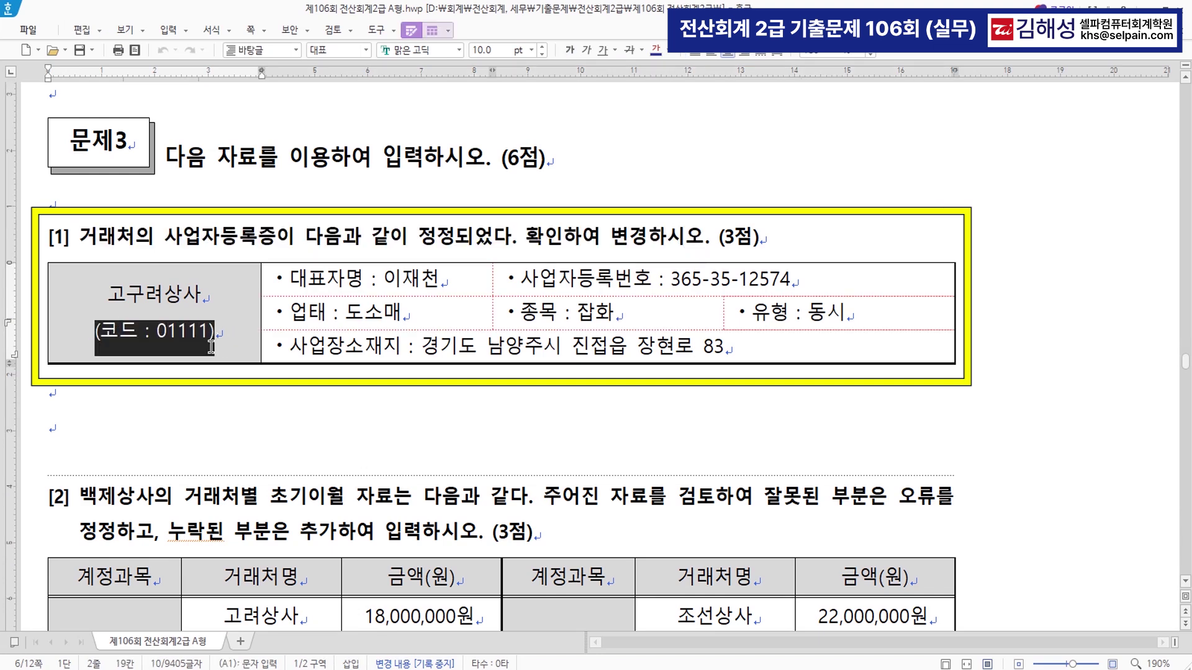
key("alt+Tab")
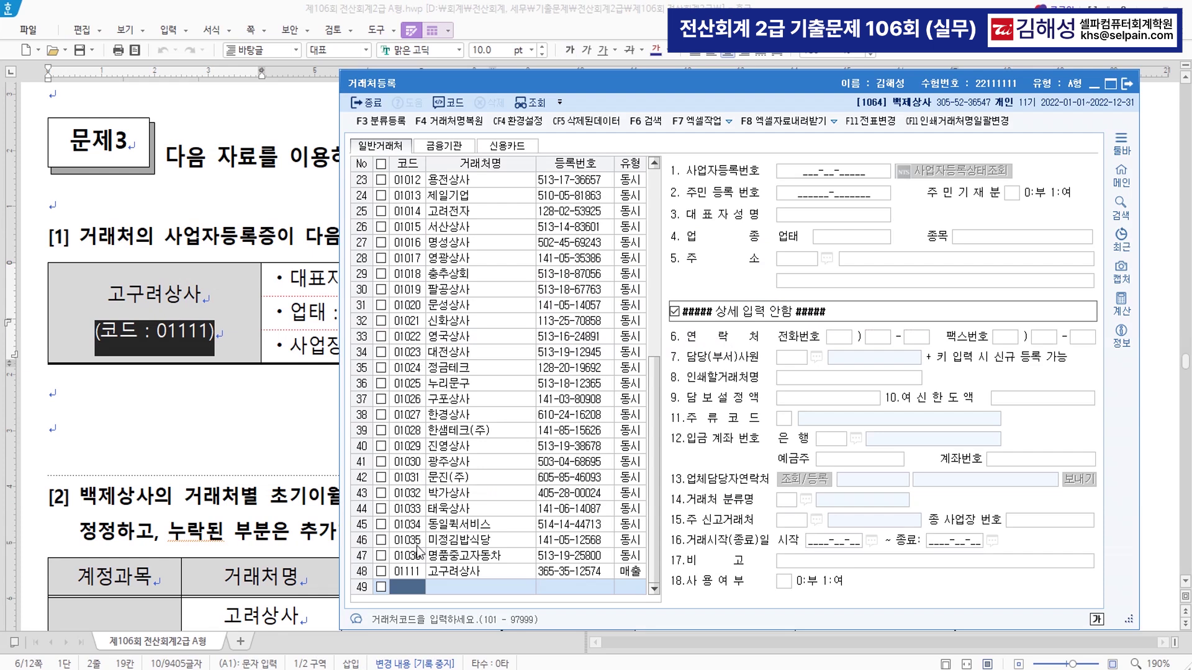
- Open 01111 고구려상사, verify its details, and change its 종목 from 전자제품 to 잡화
left_click(416, 571)
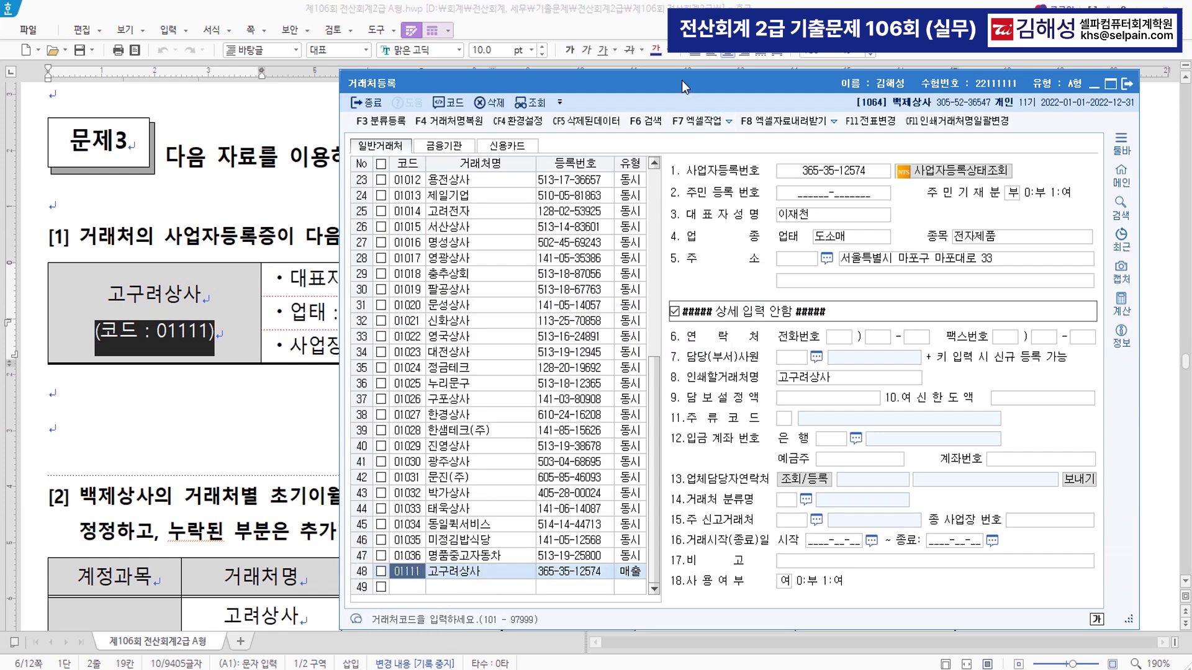
left_click_drag(681, 80, 482, 396)
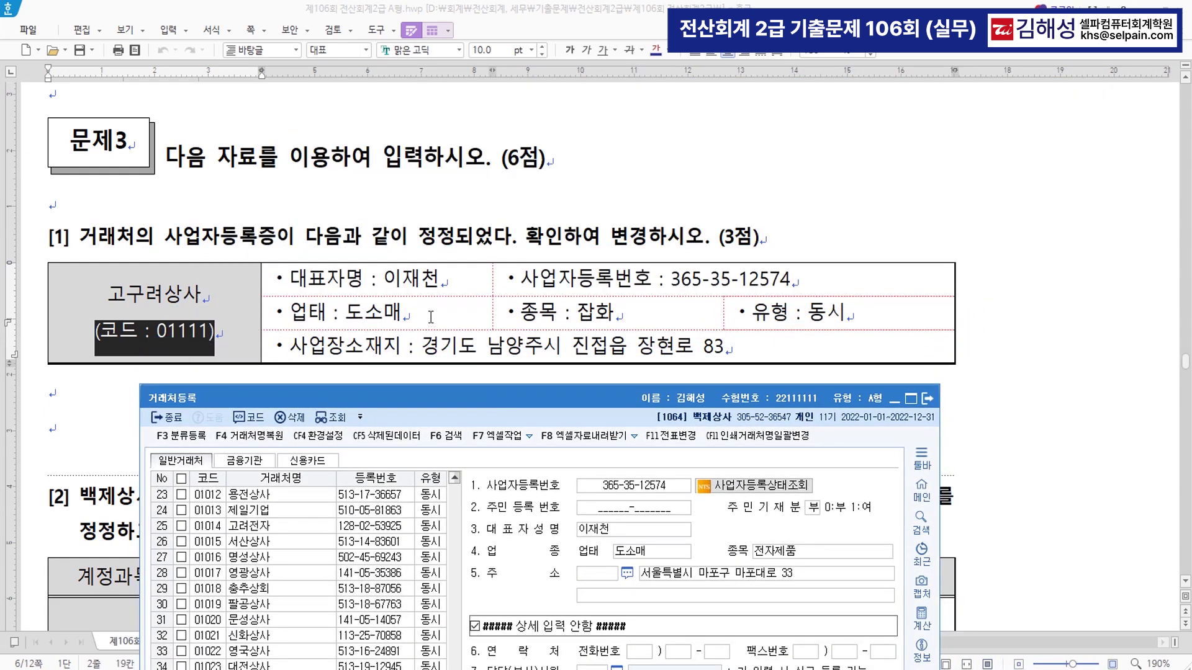
left_click(421, 290)
left_click(635, 494)
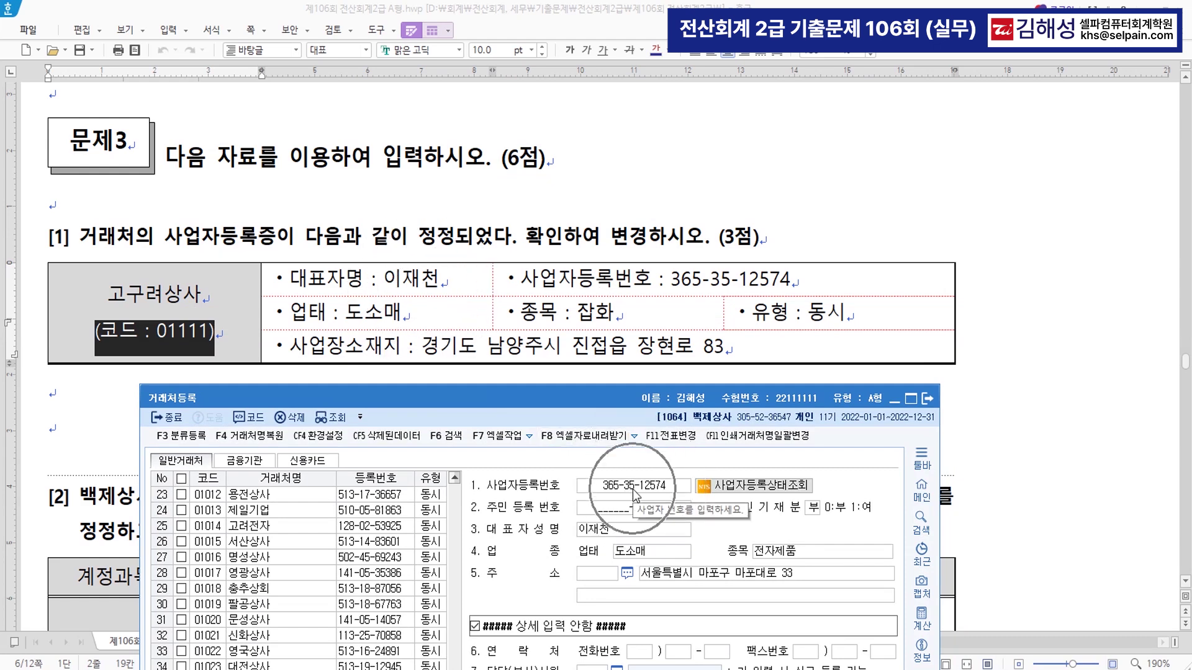
left_click(640, 557)
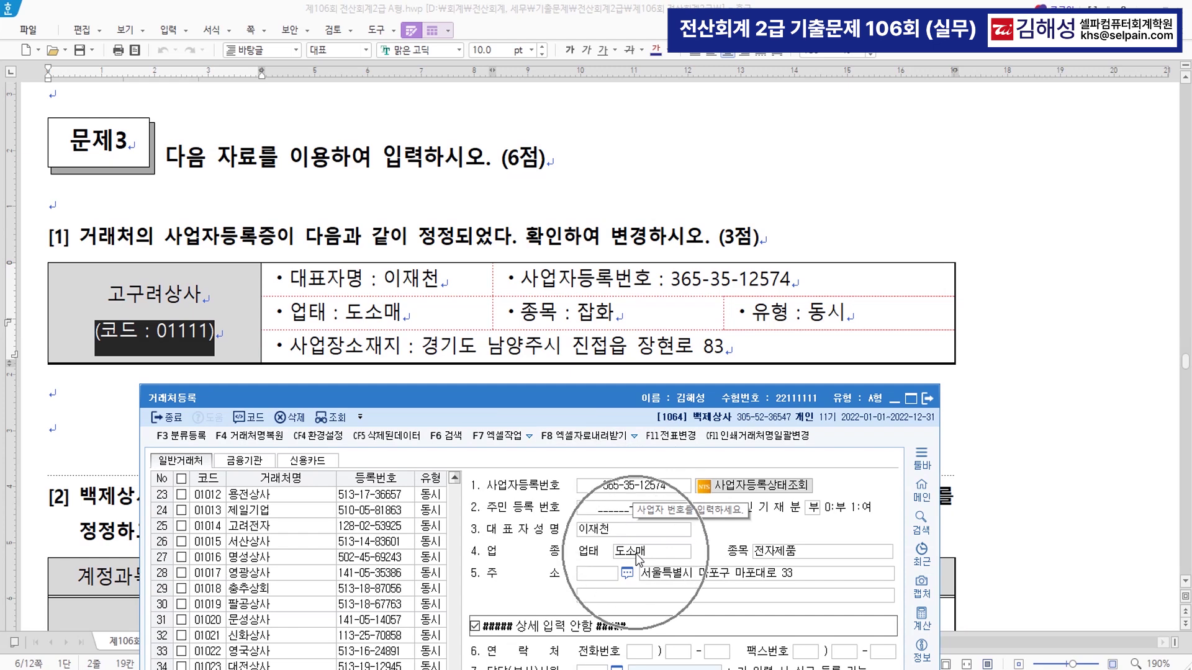
left_click(795, 554)
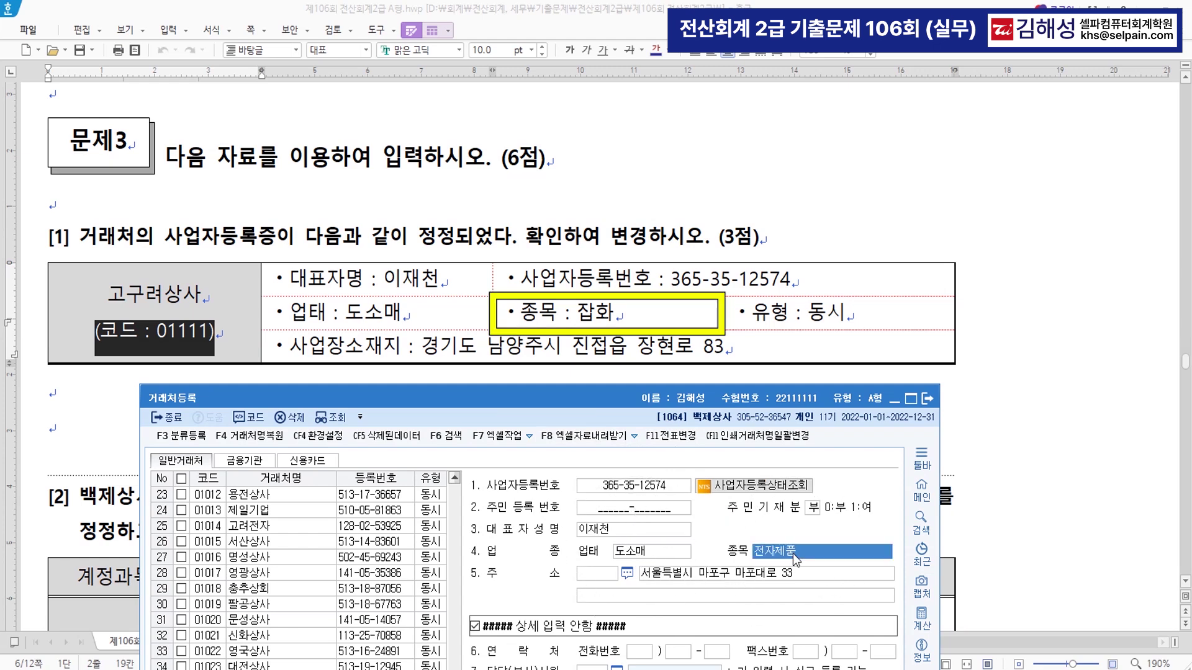
type("잡화")
key("Return")
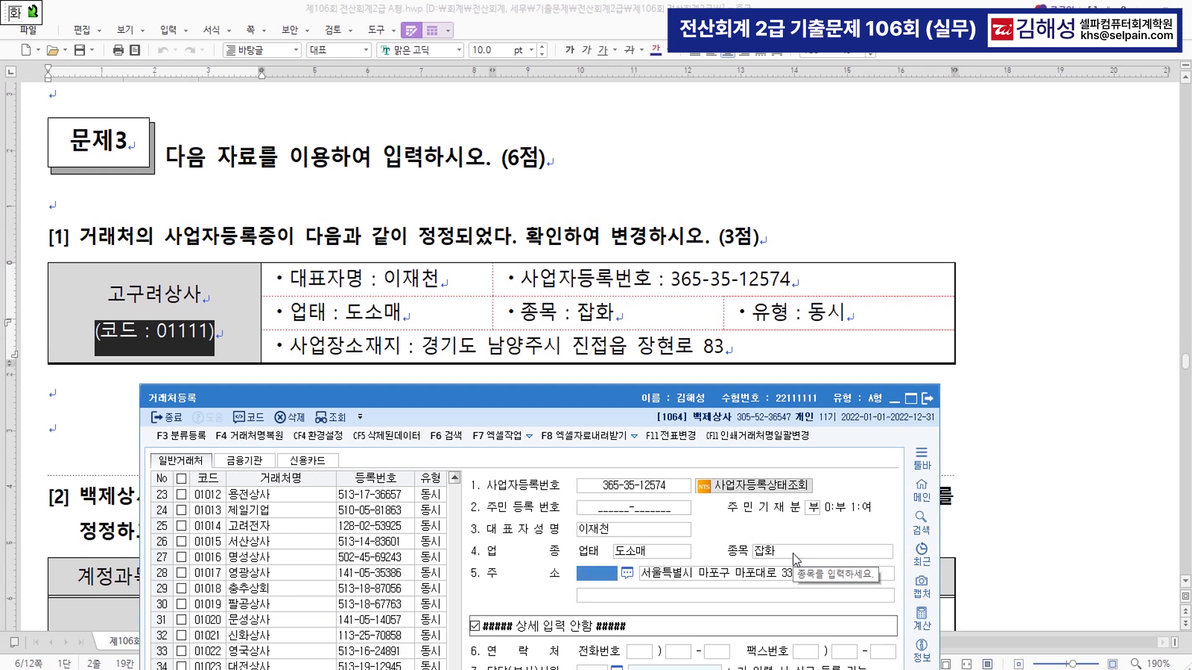
left_click(667, 576)
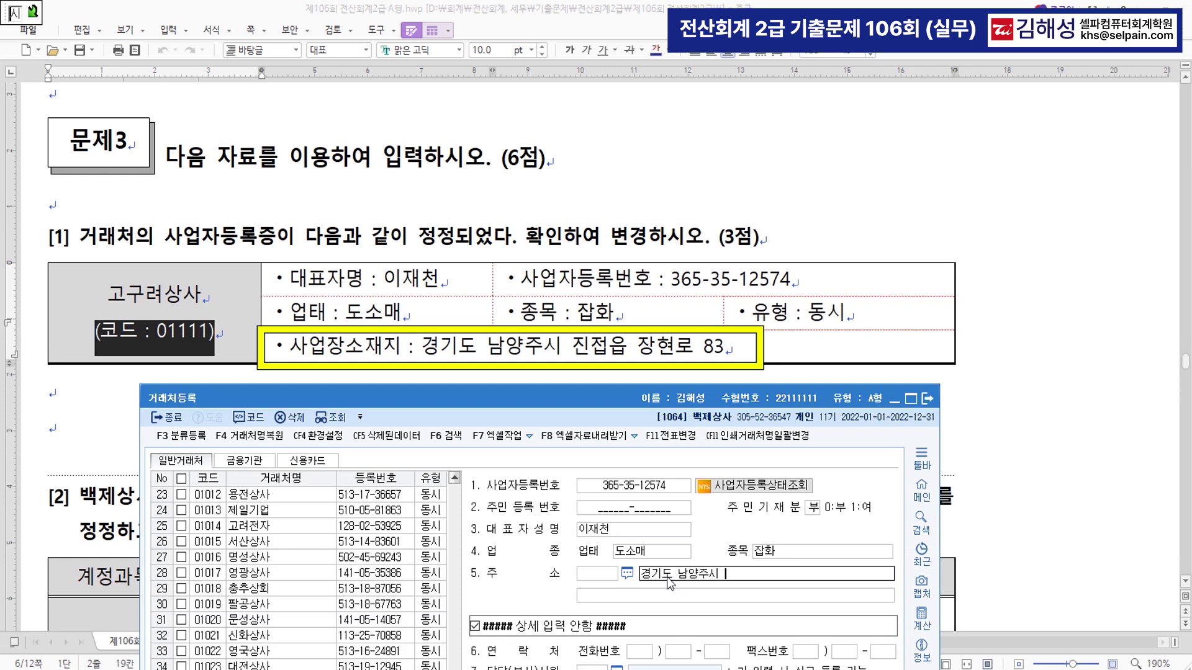
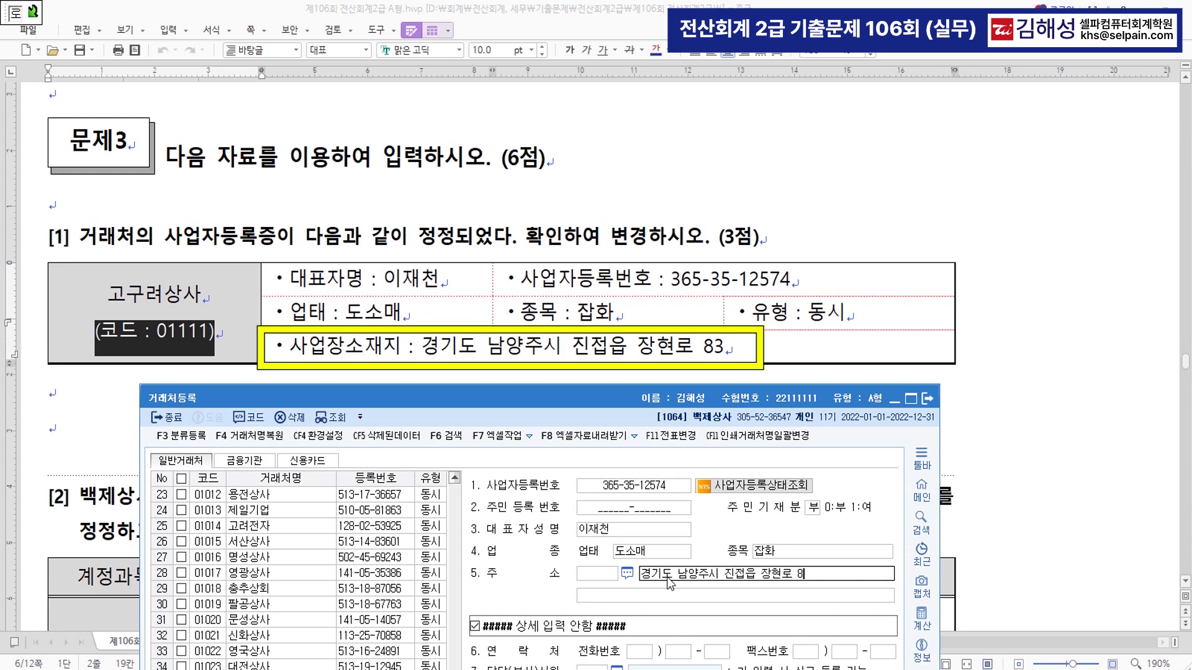
key("Return")
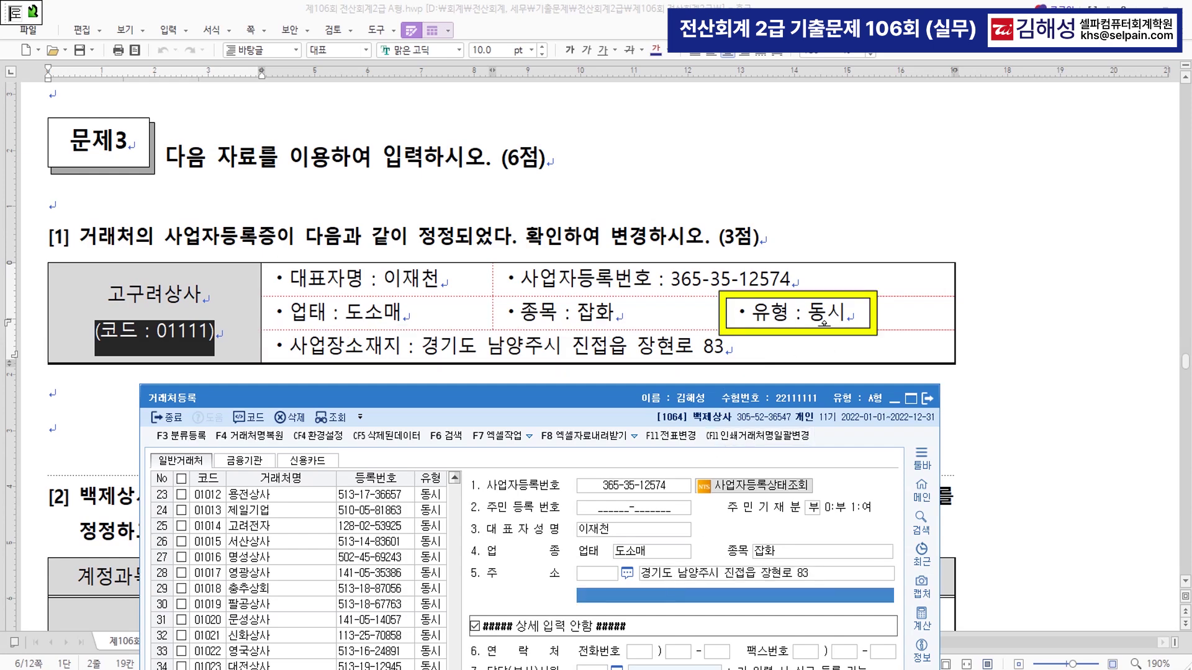
left_click_drag(628, 399, 690, 110)
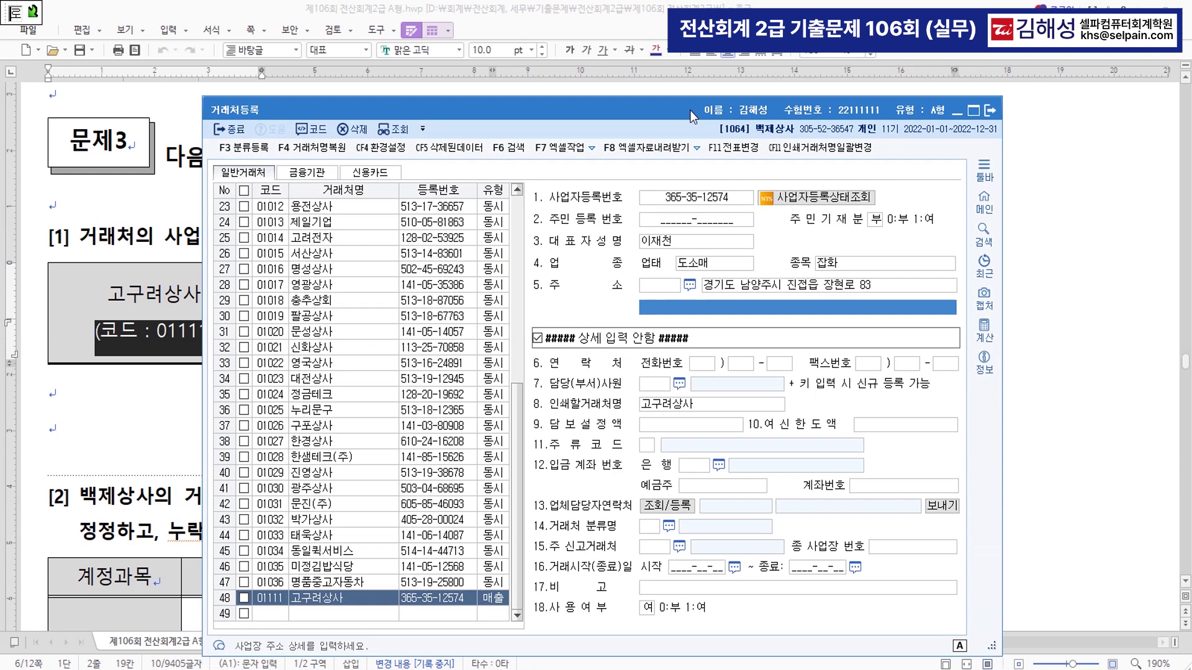
left_click(498, 602)
type("3")
key("Return")
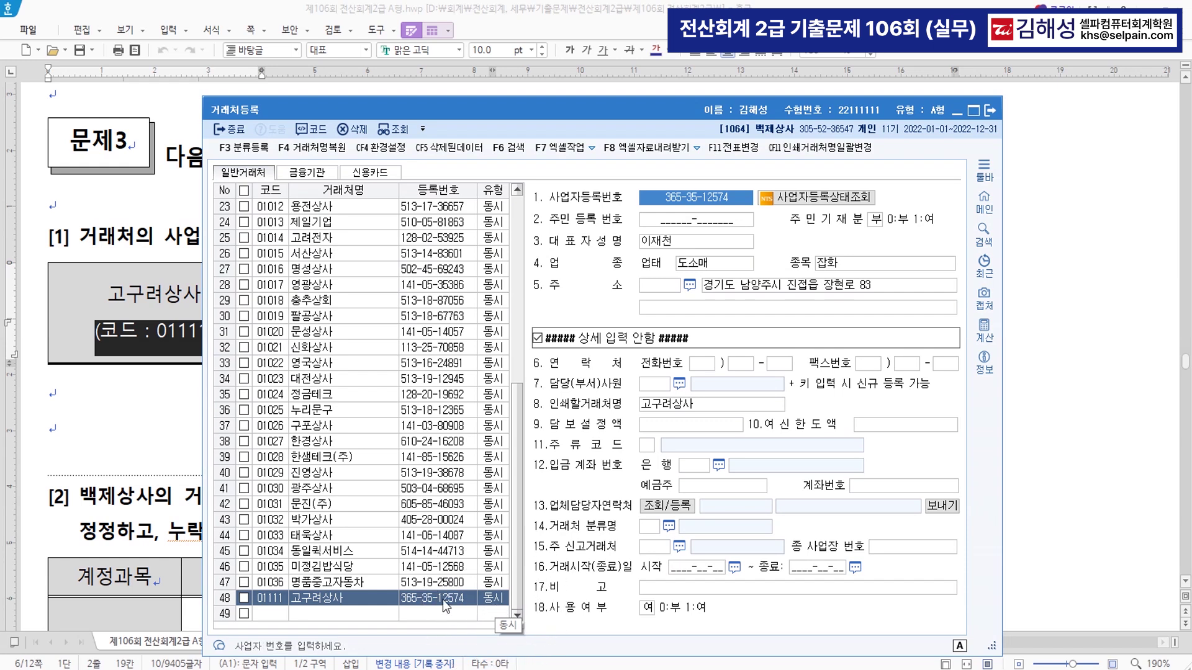
left_click(278, 614)
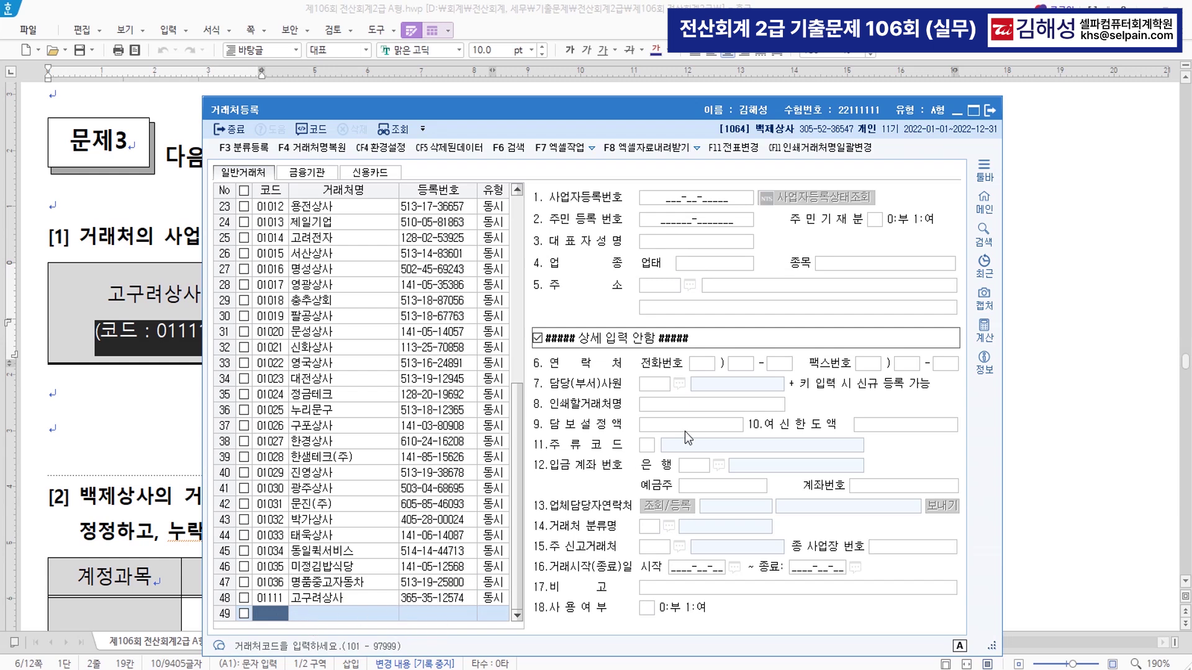
- Open the 거래처별초기이월 screen through the F6 menu search
key("F6")
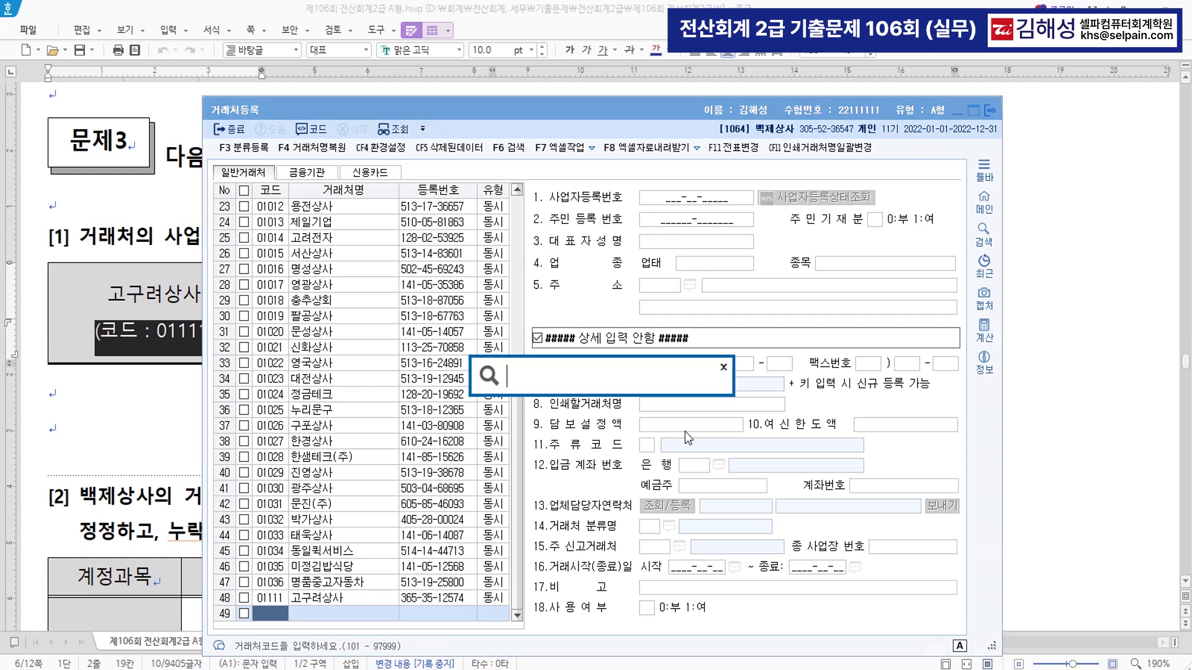
type("백")
key("Return")
key("Down")
key("Escape")
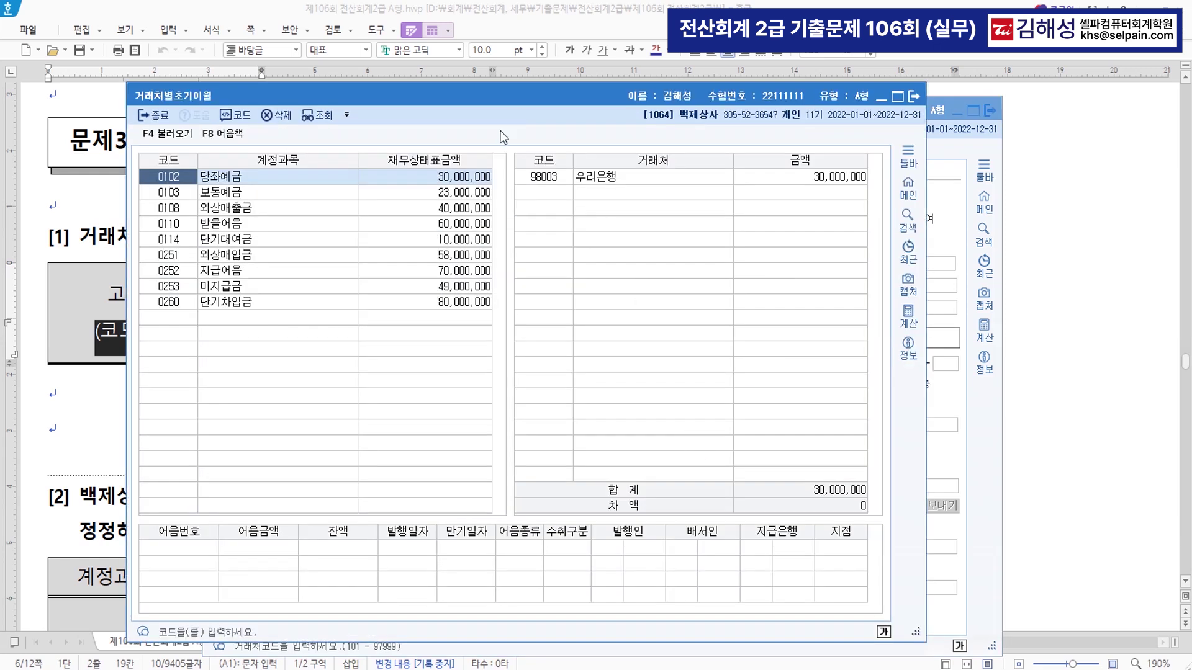
- Review question 3's [2] table in the exam document, then return to 거래처별초기이월
key("alt+Tab")
scroll(497, 479, "down", 5)
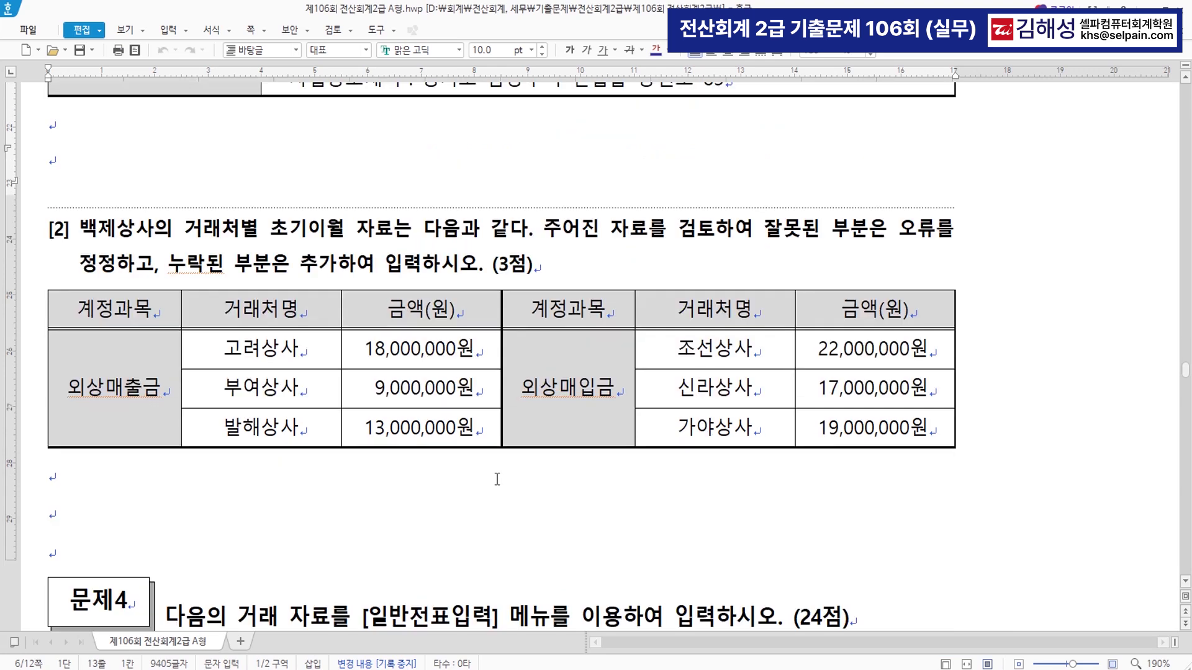
scroll(497, 479, "down", 3)
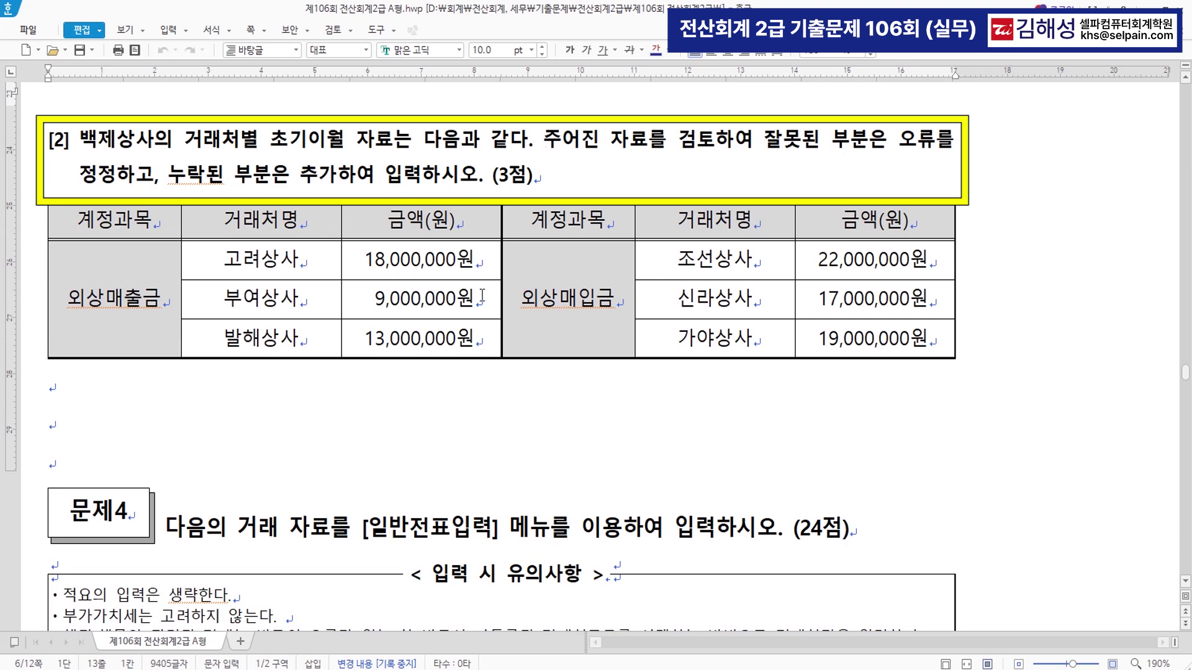
scroll(519, 375, "down", 3)
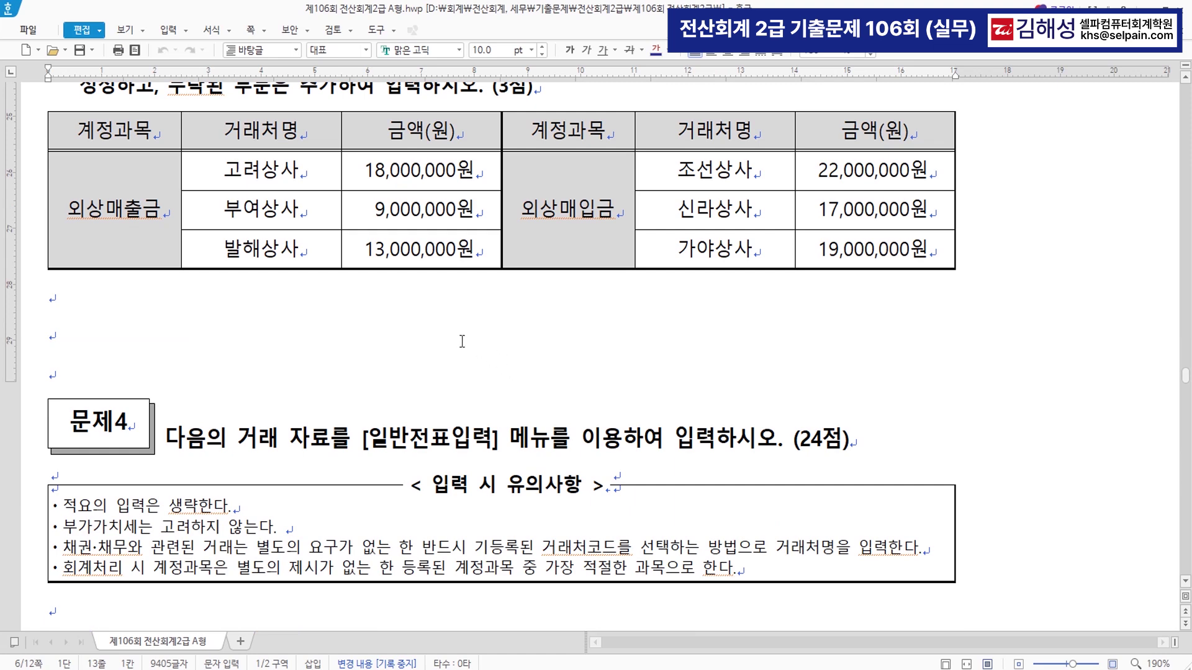
key("alt+Tab")
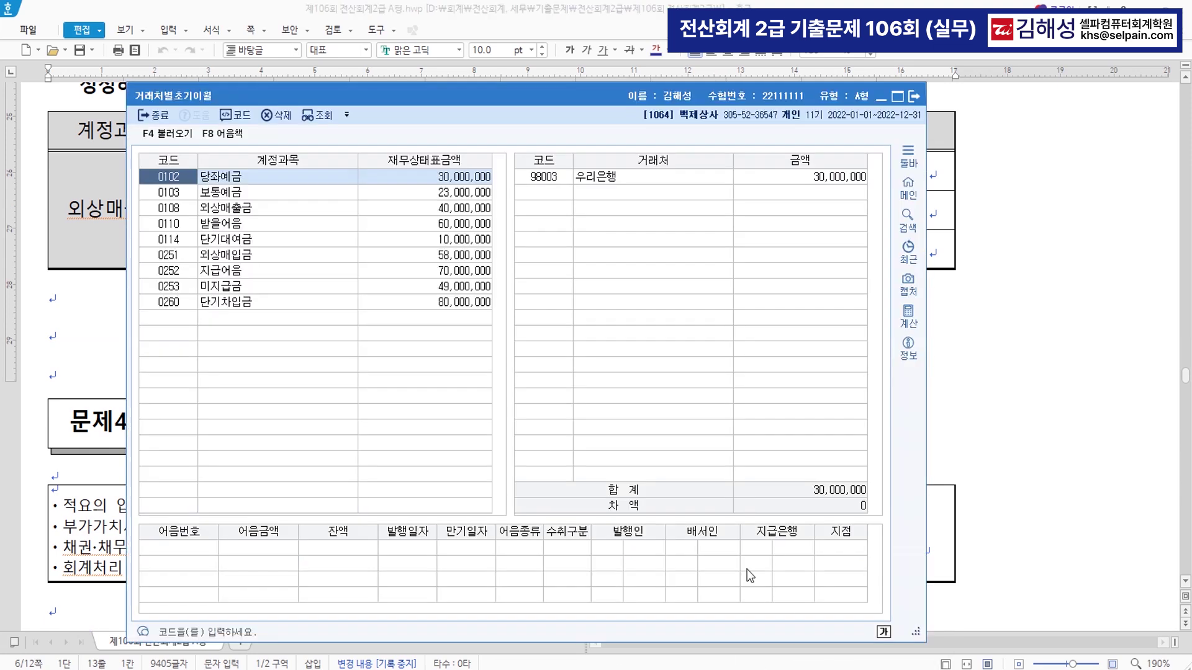
- Change 발해상사's 외상매출금 balance from 10,000,000 to 13,000,000 and confirm the 차액 is 0
left_click_drag(491, 73, 543, 295)
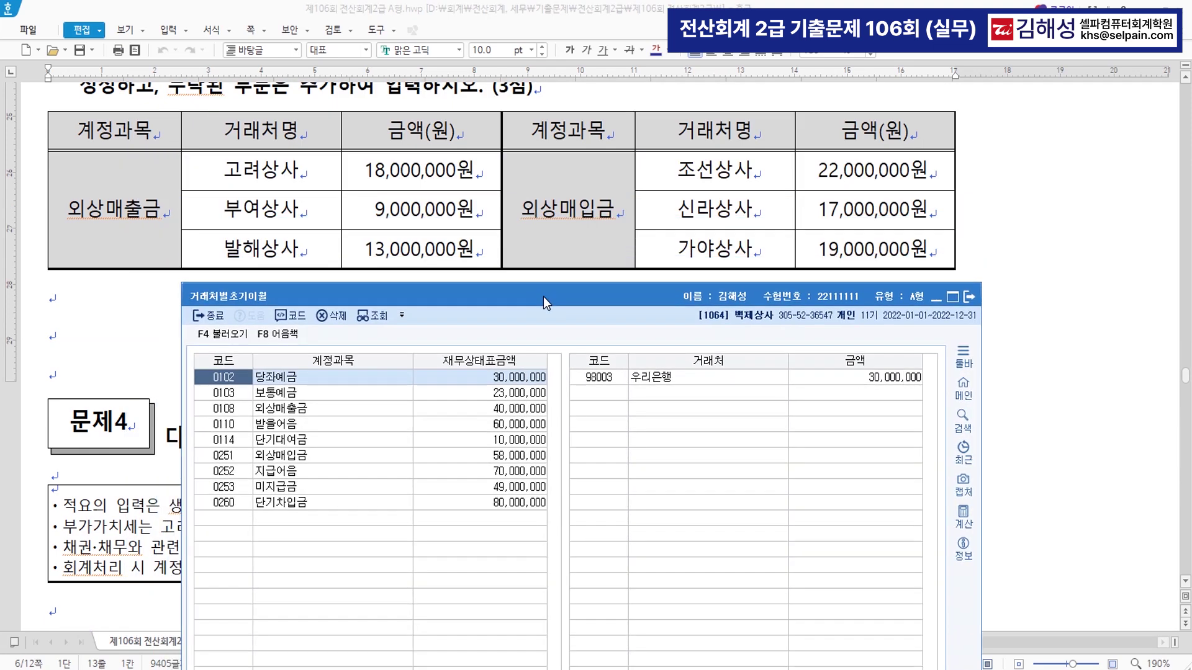
left_click(281, 411)
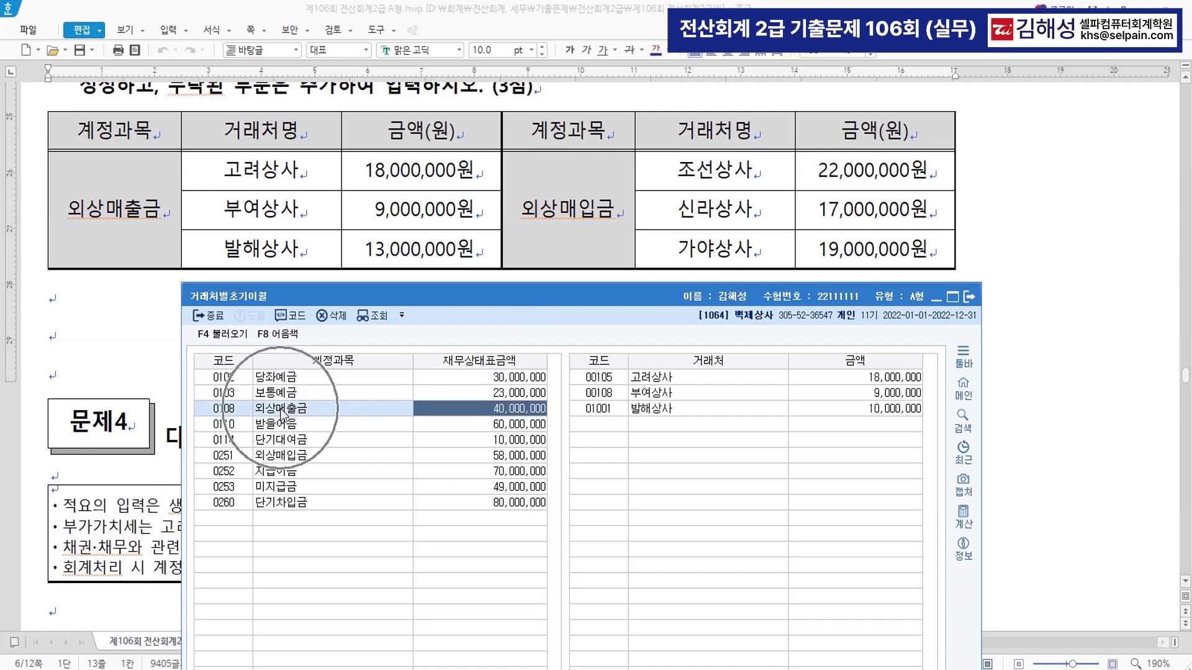
left_click(814, 376)
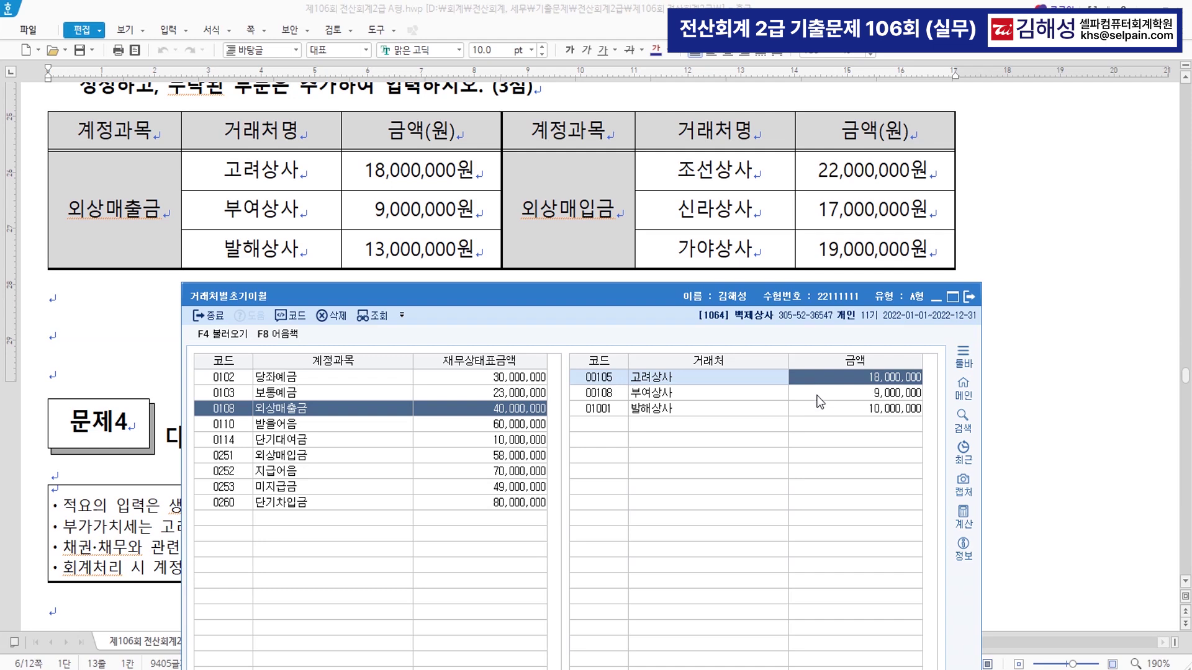
left_click(816, 395)
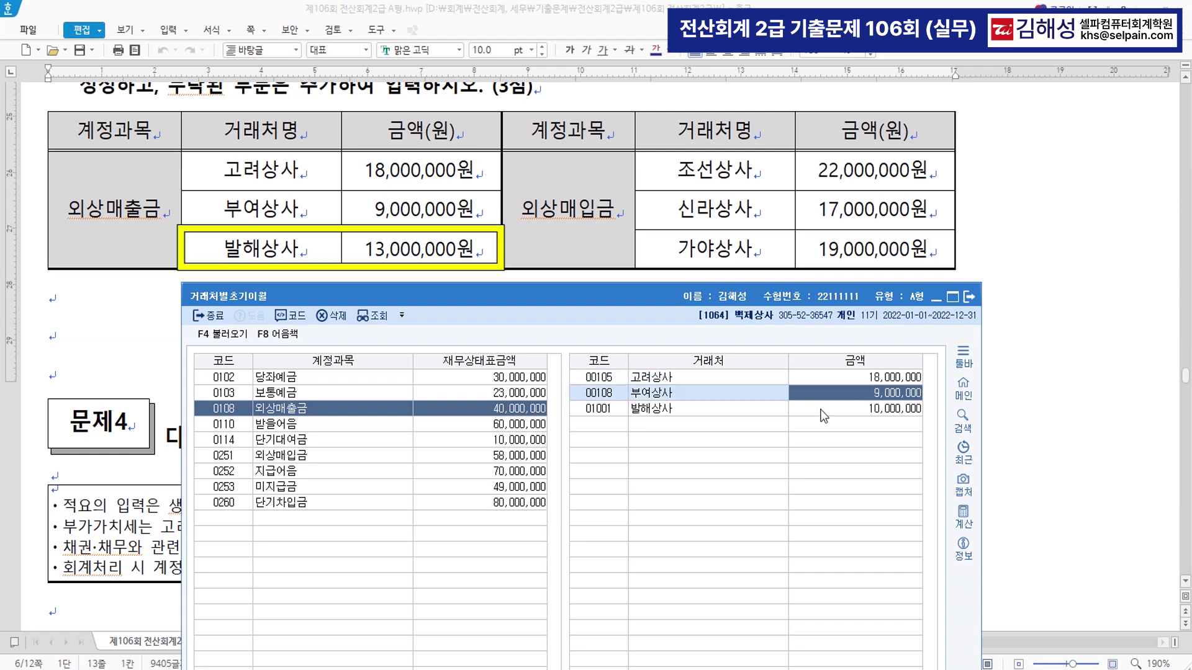
left_click(821, 414)
left_click(823, 415)
type("13000000")
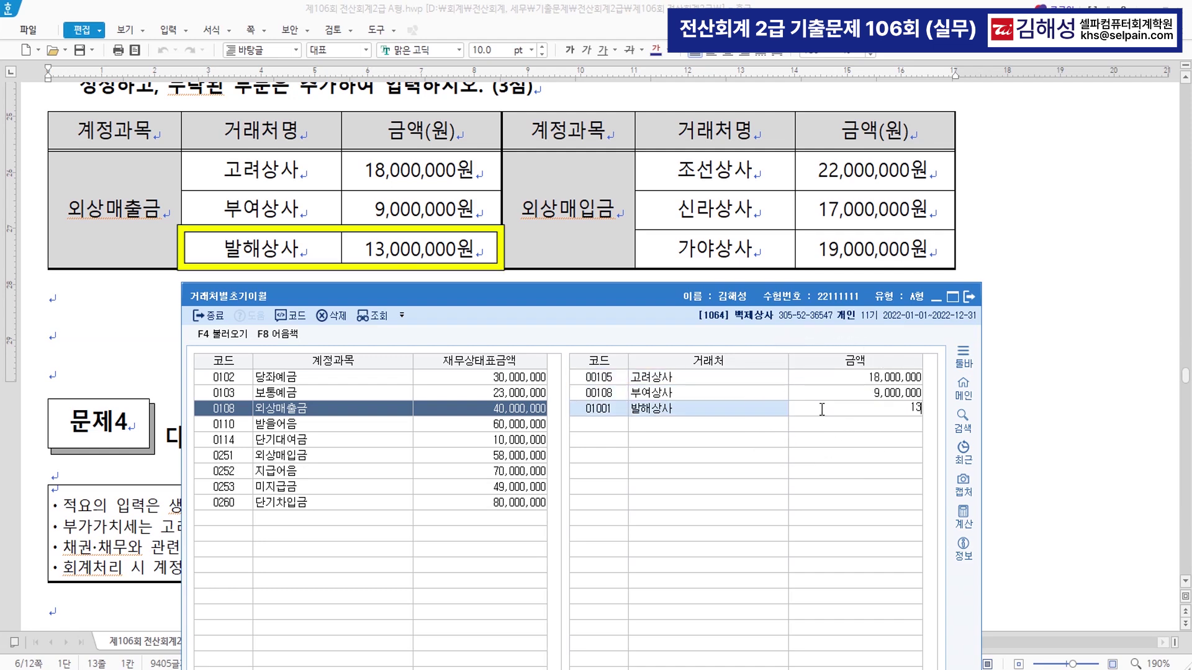
key("Return")
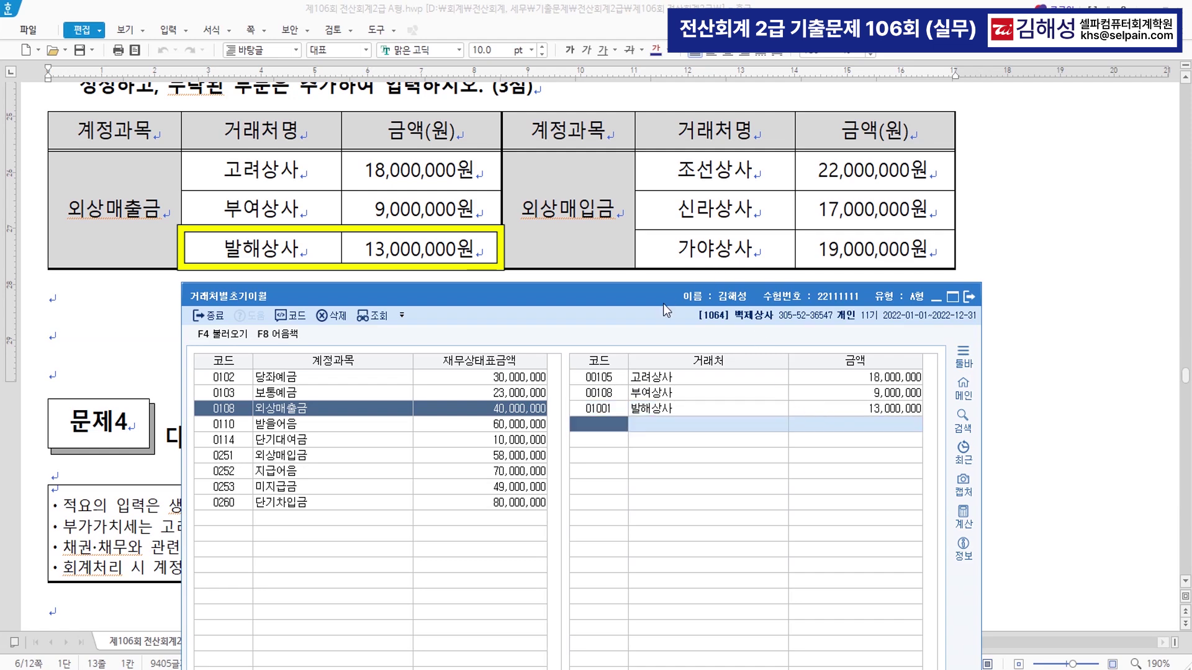
left_click_drag(663, 303, 661, 183)
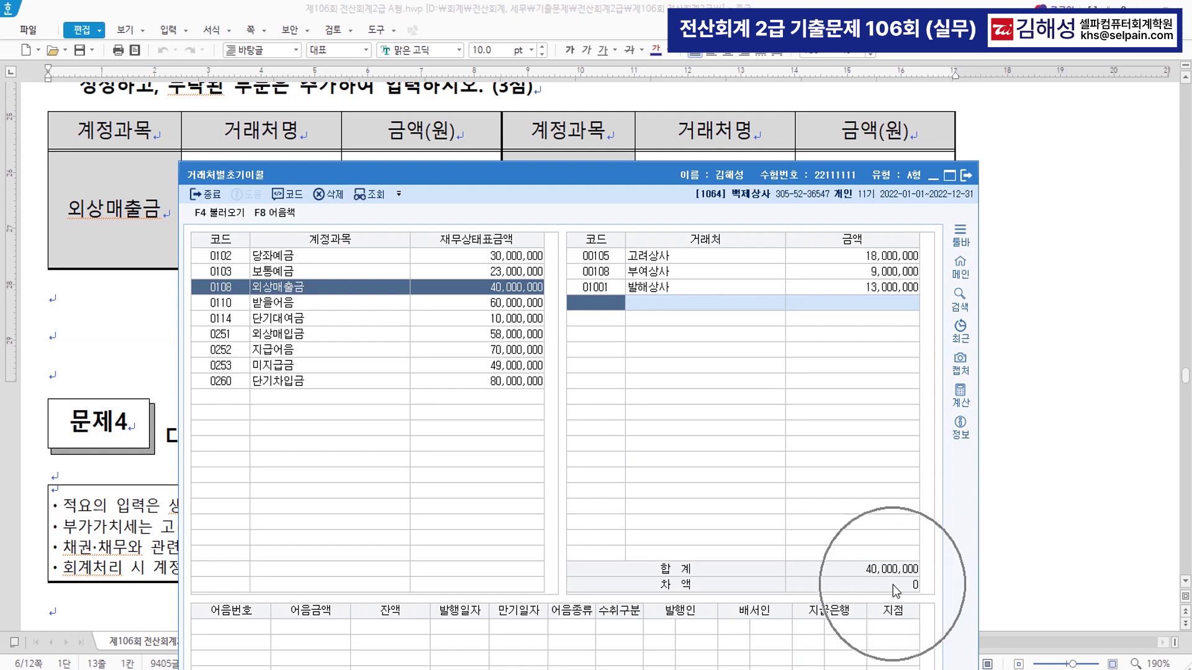
left_click_drag(639, 179, 656, 298)
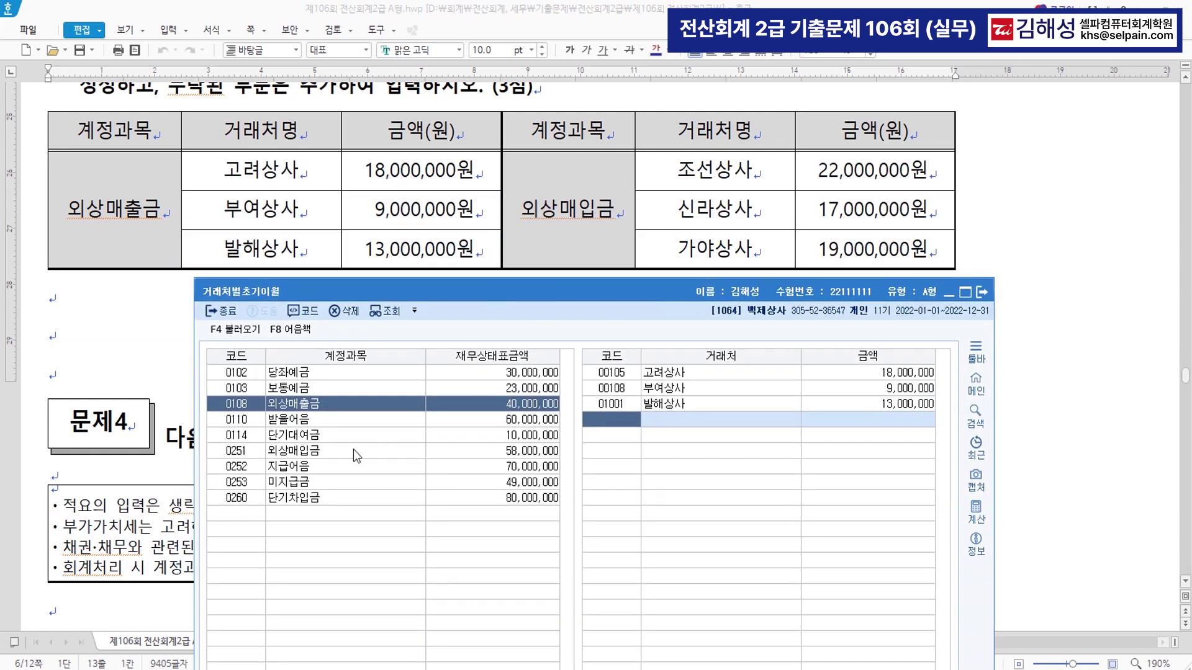
left_click(354, 450)
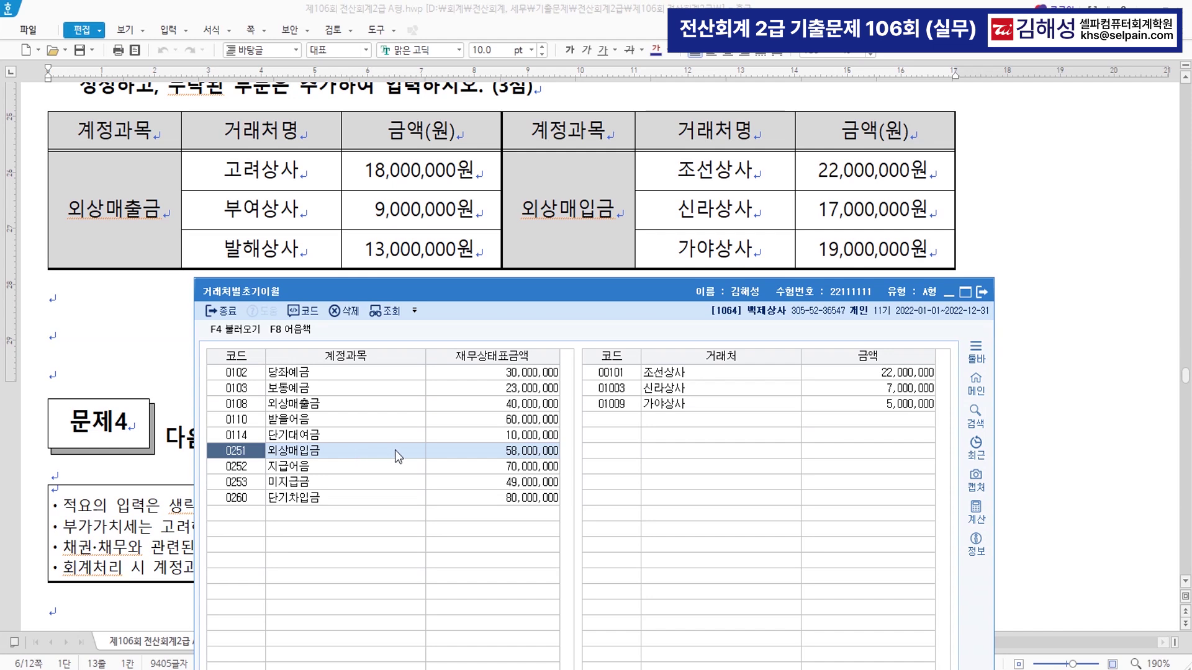
- Correct the 외상매입금 client balances: 신라상사 to 17,000,000 and 가야상사 to 19,000,000
left_click(894, 381)
left_click(894, 391)
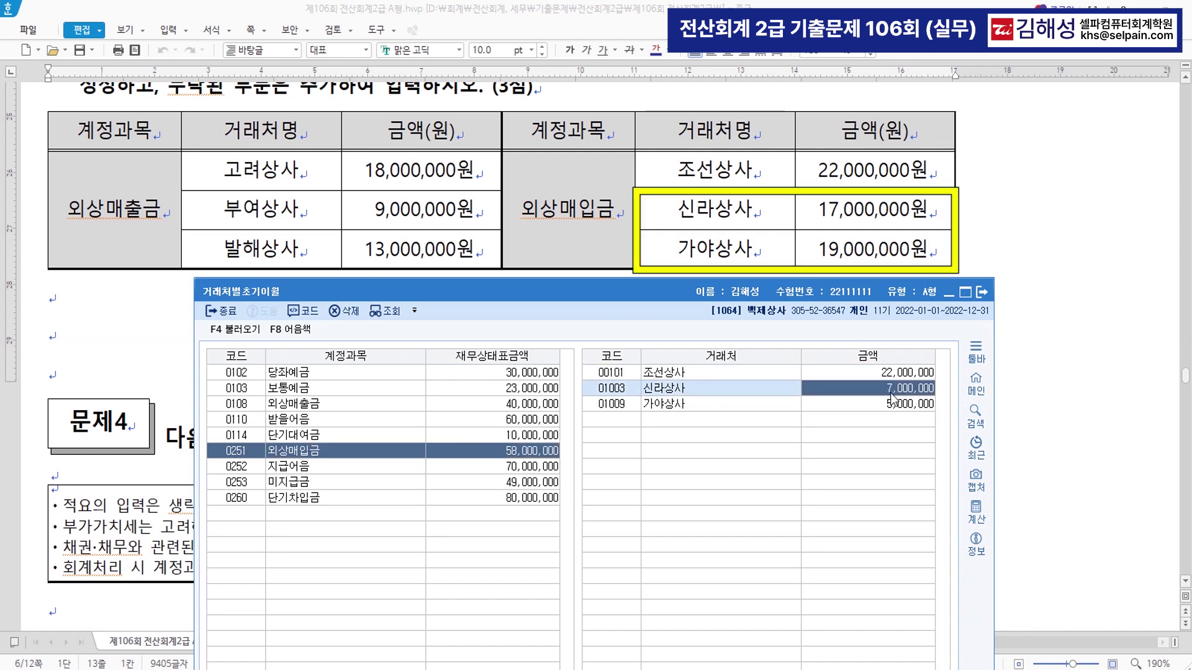
type("17,000,")
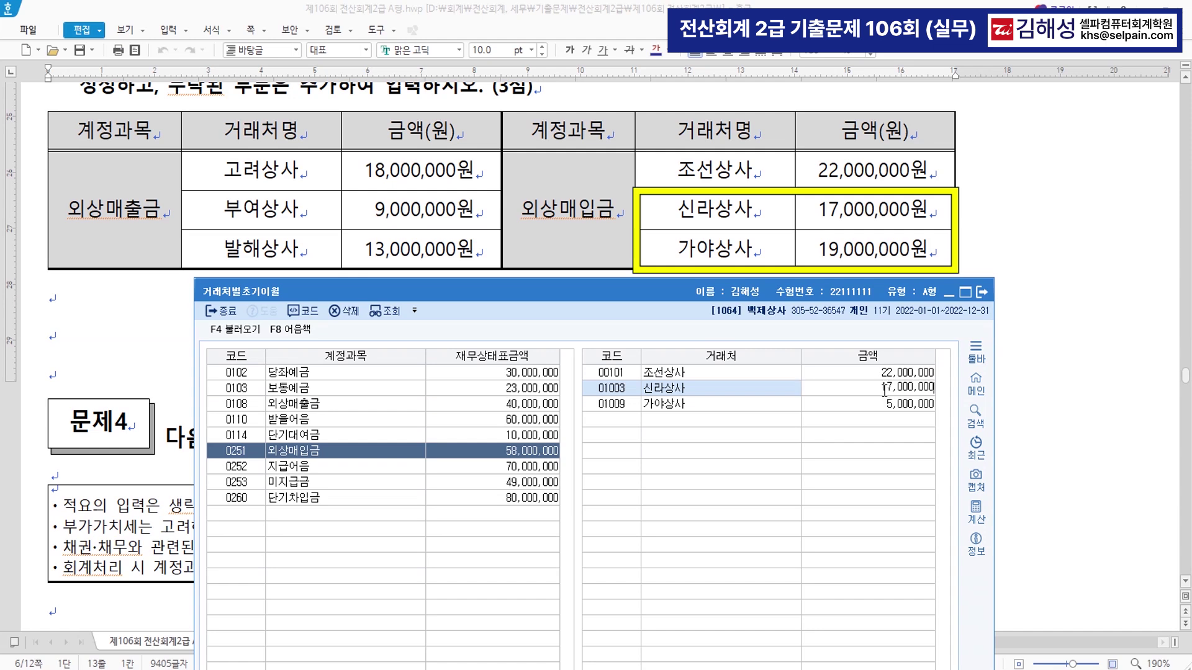
type("000")
key("Return")
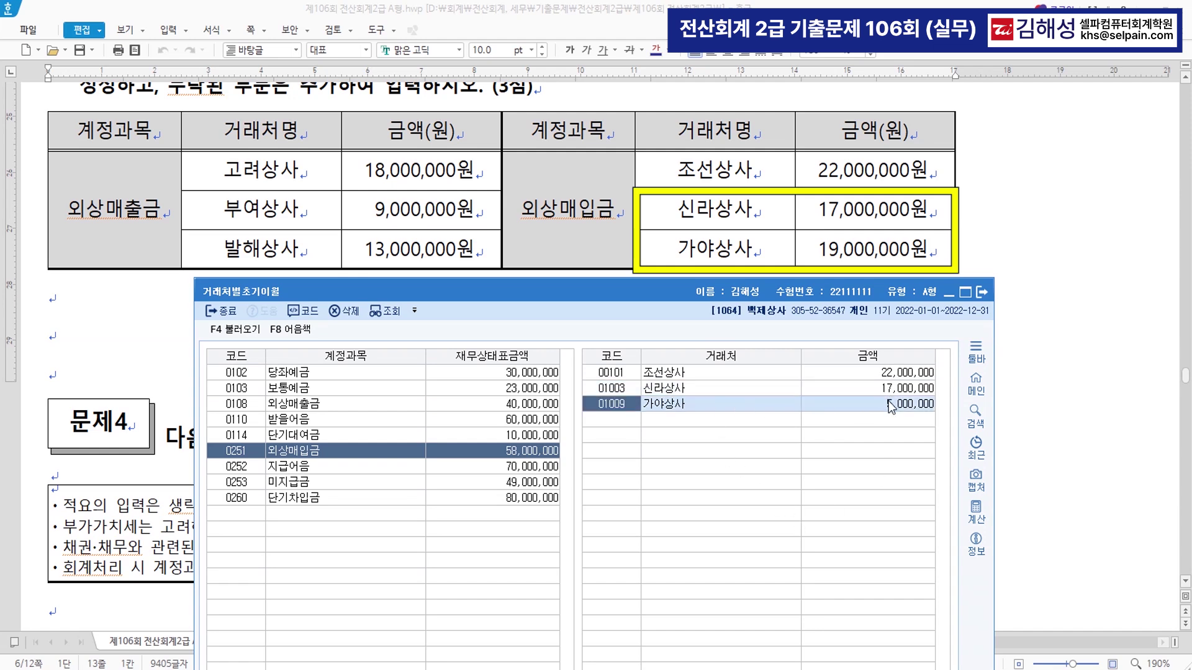
type("19000000")
key("Return")
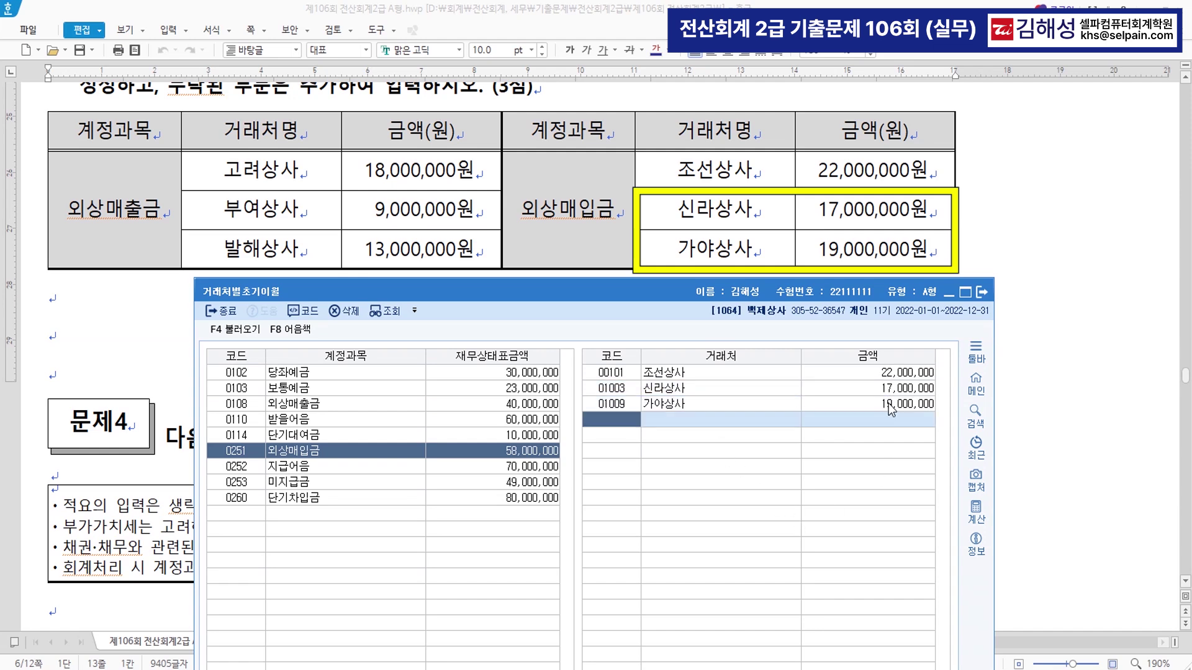
left_click_drag(732, 293, 751, 94)
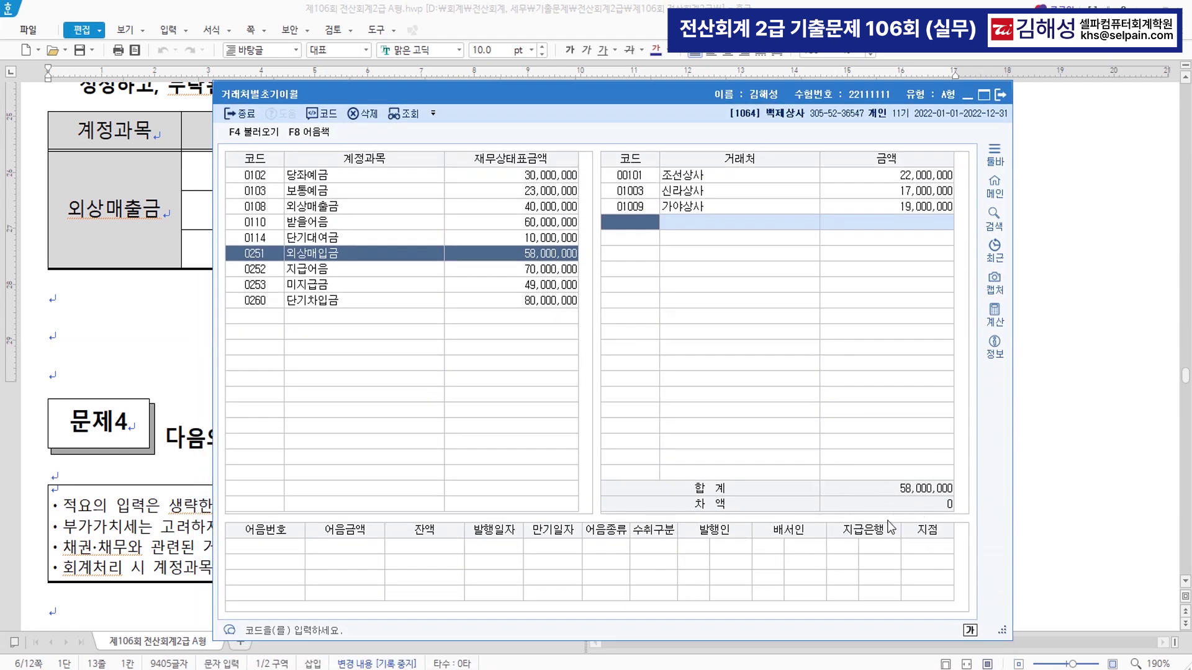
left_click(318, 272)
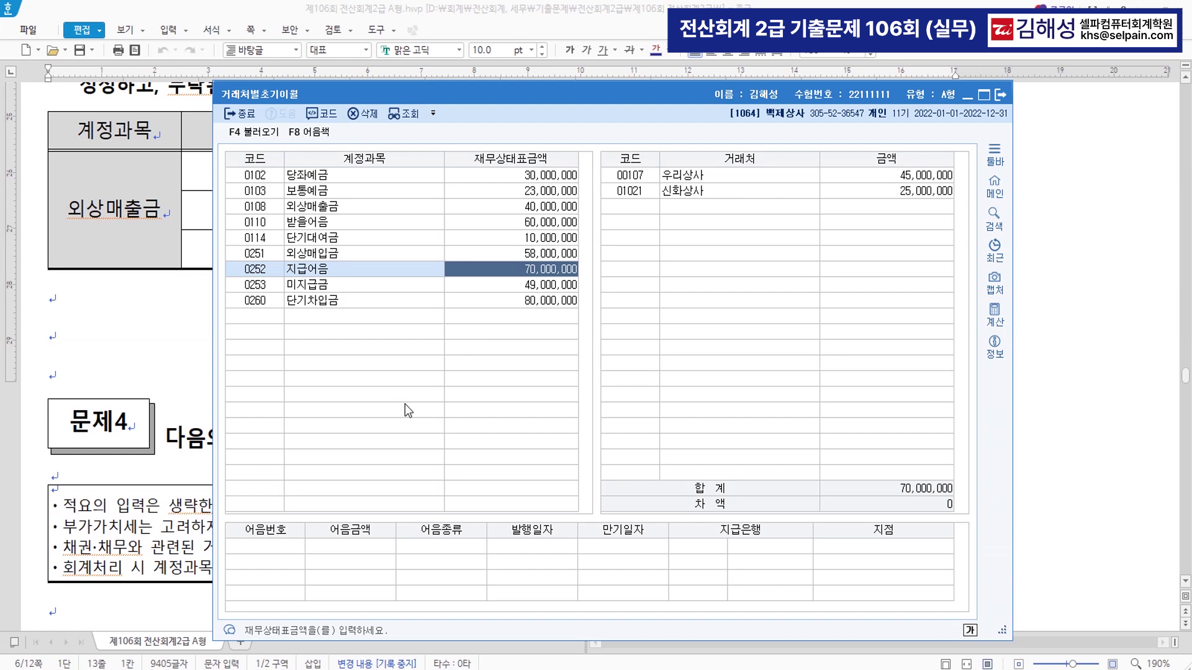
- Open 일반전표입력 through the menu search with ㅇㅂ and shift its window aside
key("ctrl+f")
type("ㅇㅂ")
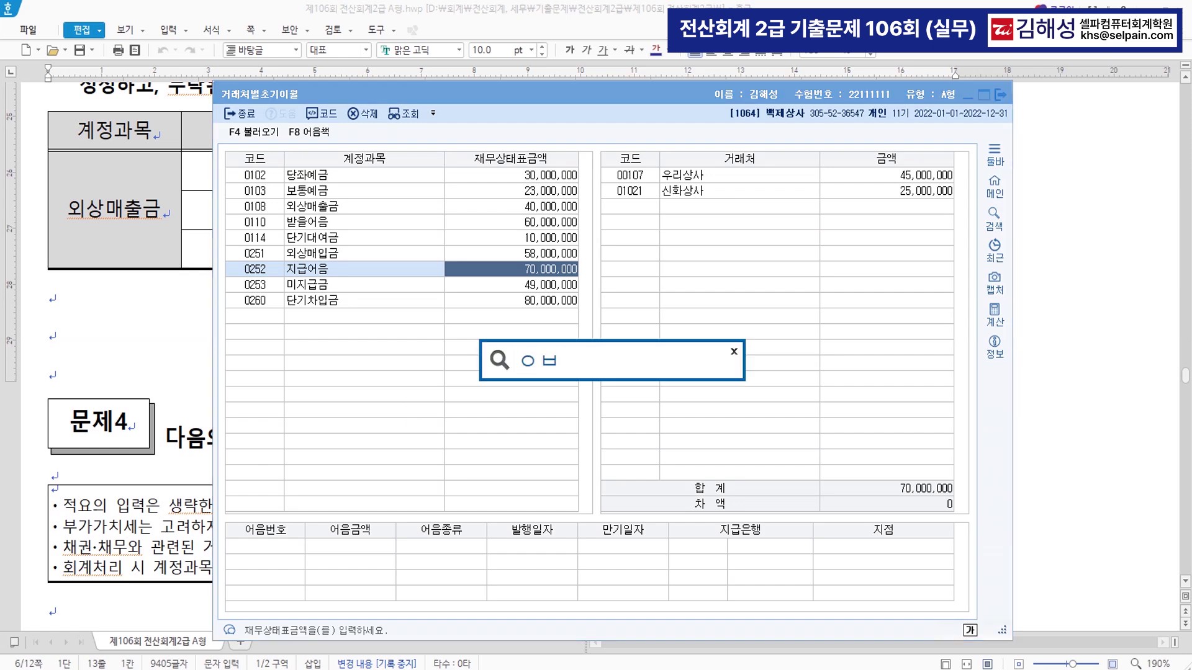
key("Return")
key("Return")
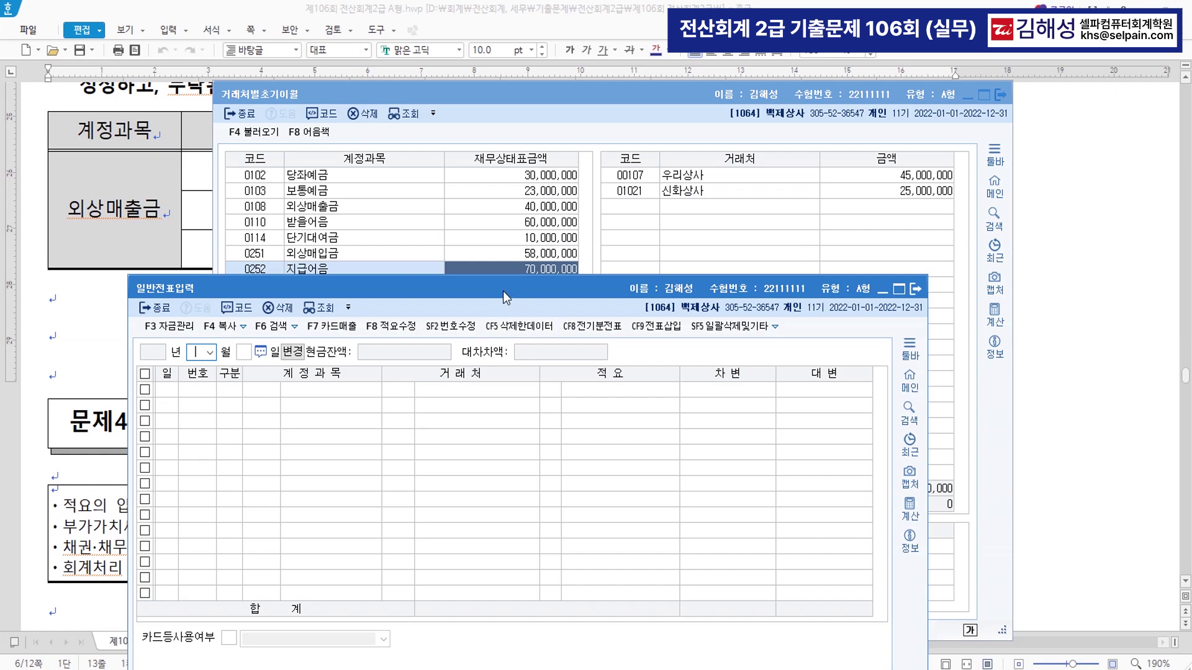
left_click_drag(503, 292, 590, 318)
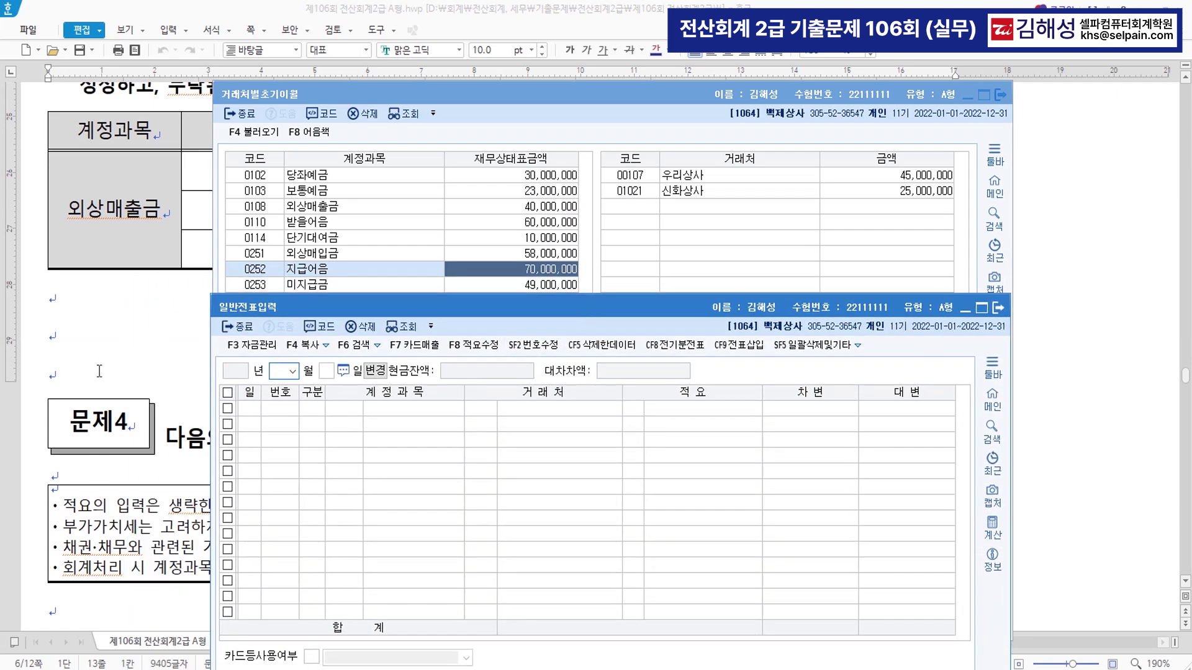
- Highlight problem [1]'s 45,000,000원 vehicle purchase paid by cheque, then return to the journal window
key("alt+Tab")
scroll(563, 385, "down", 4)
left_click(563, 384)
scroll(563, 385, "down", 3)
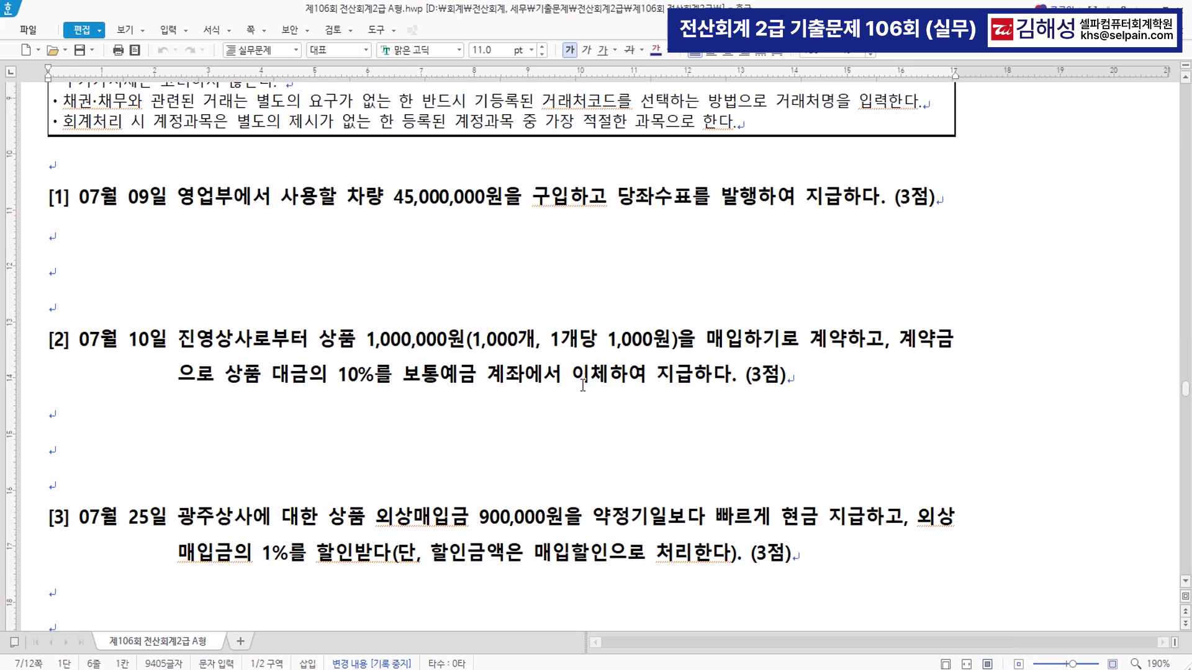
scroll(467, 319, "down", 1)
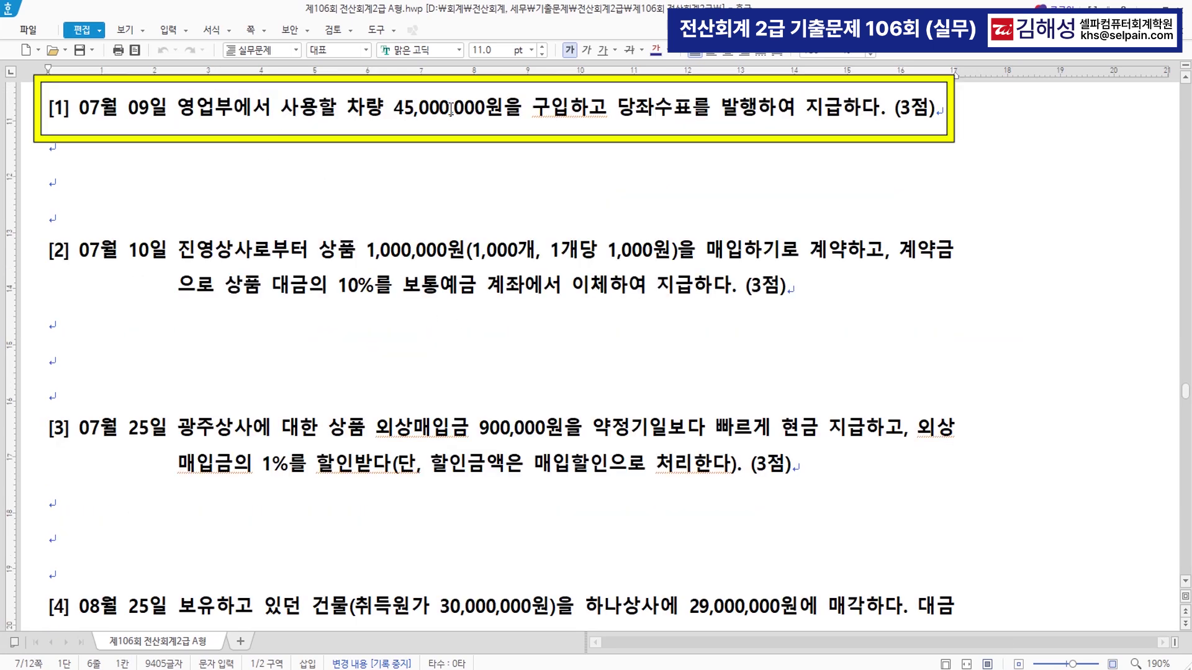
left_click_drag(346, 107, 755, 120)
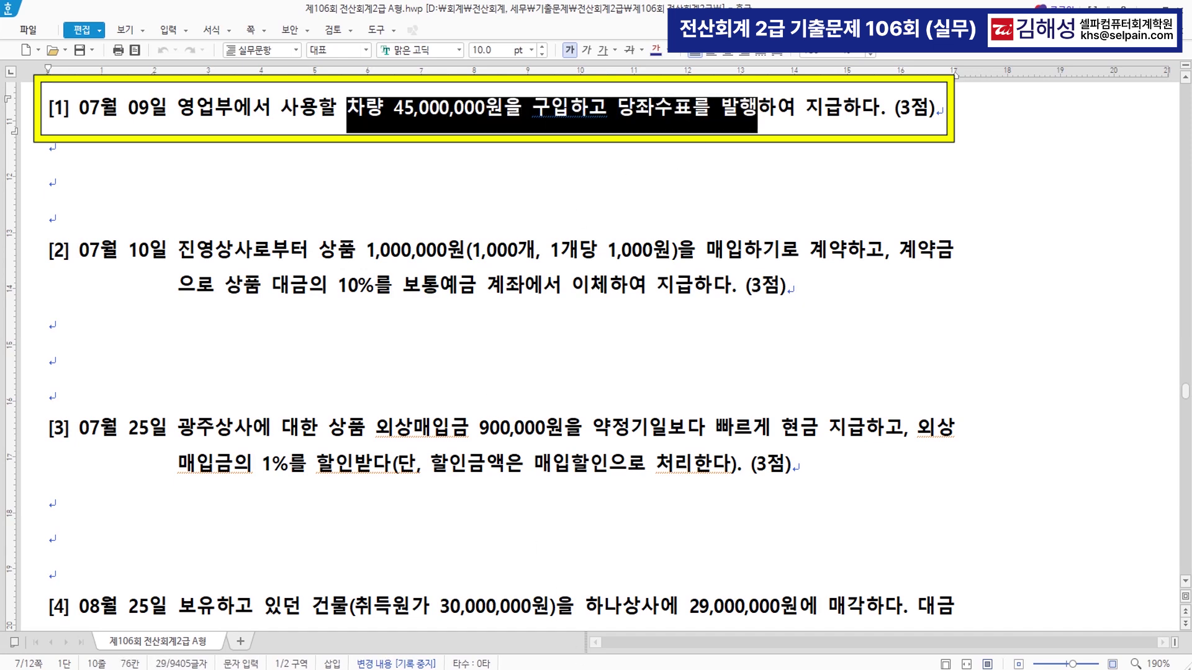
key("alt+Tab")
left_click_drag(497, 309, 483, 232)
- Enter the July 9 voucher debiting 0208 차량운반구 and crediting 0102 당좌예금 45,000,000 each
type("07")
key("Return")
type("9")
key("Return")
type("3")
key("Return")
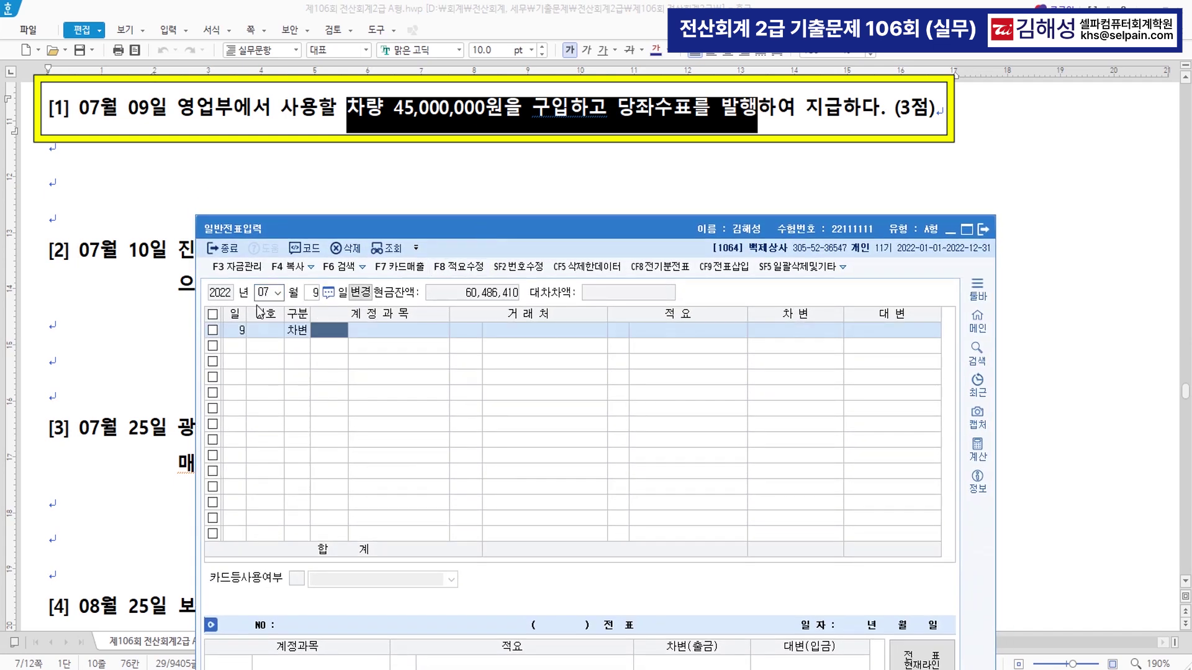
type("208")
key("Return")
key("Return")
key("Return")
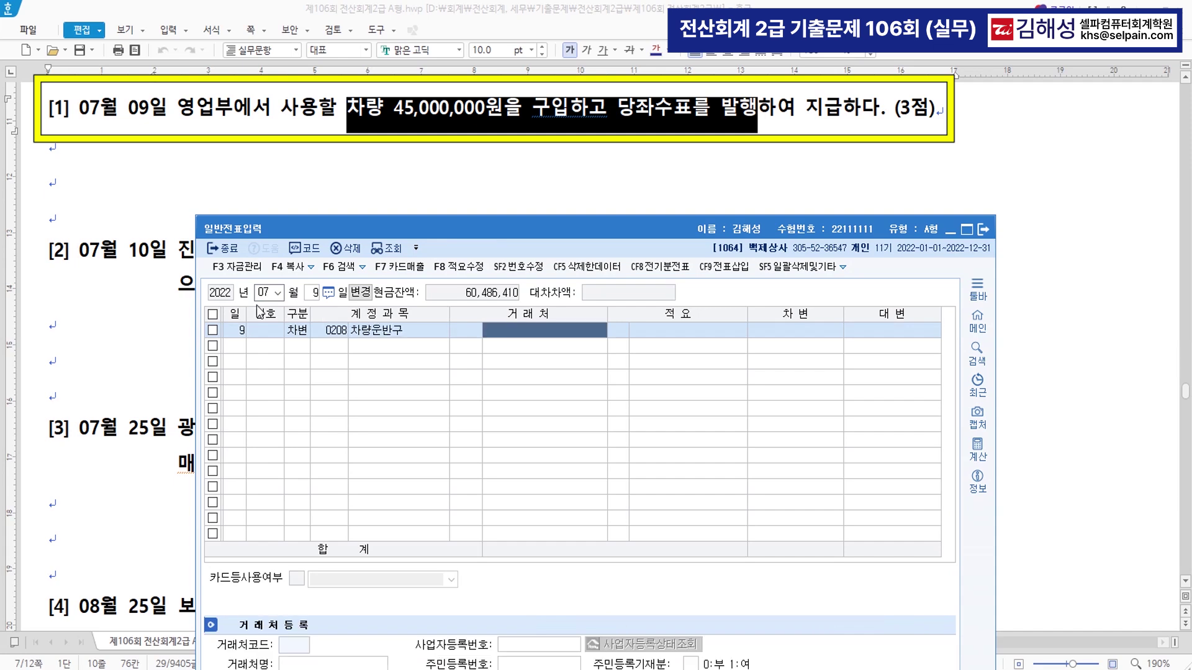
type("45000000")
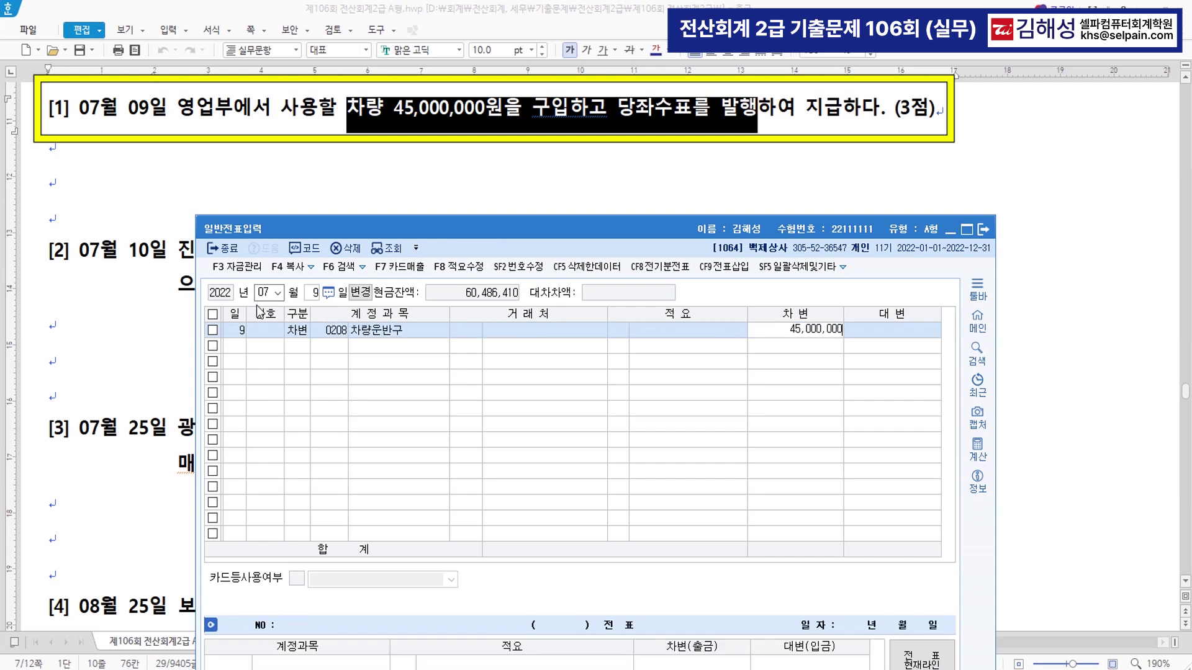
key("Return")
key("Return")
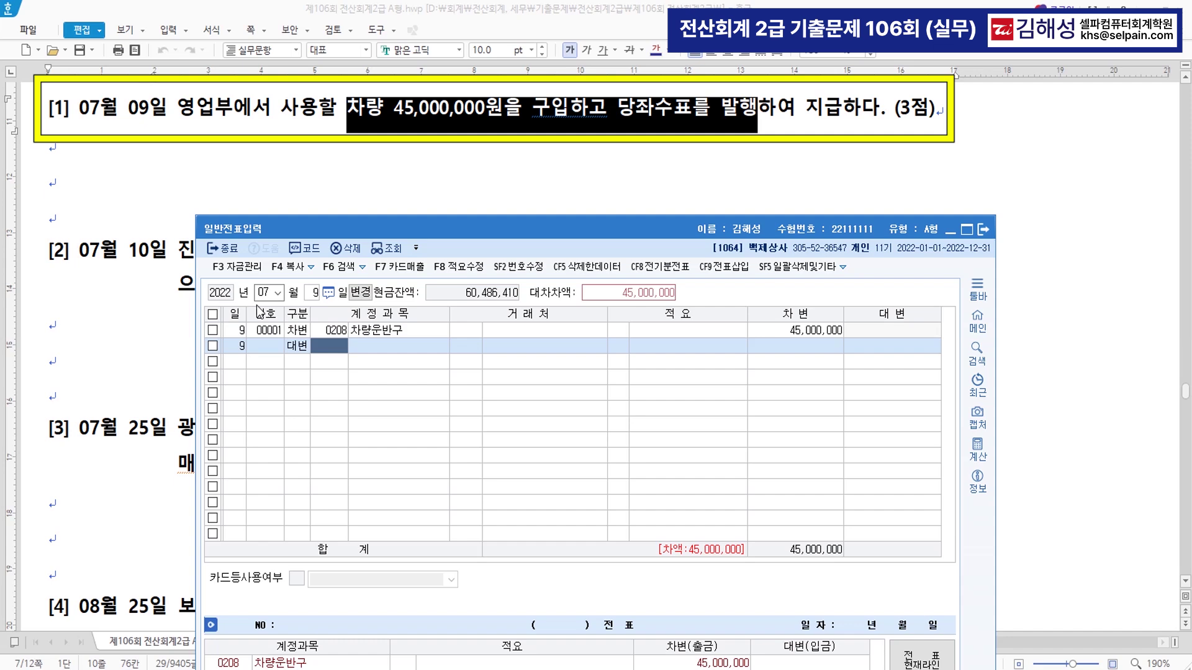
type("102")
key("Return")
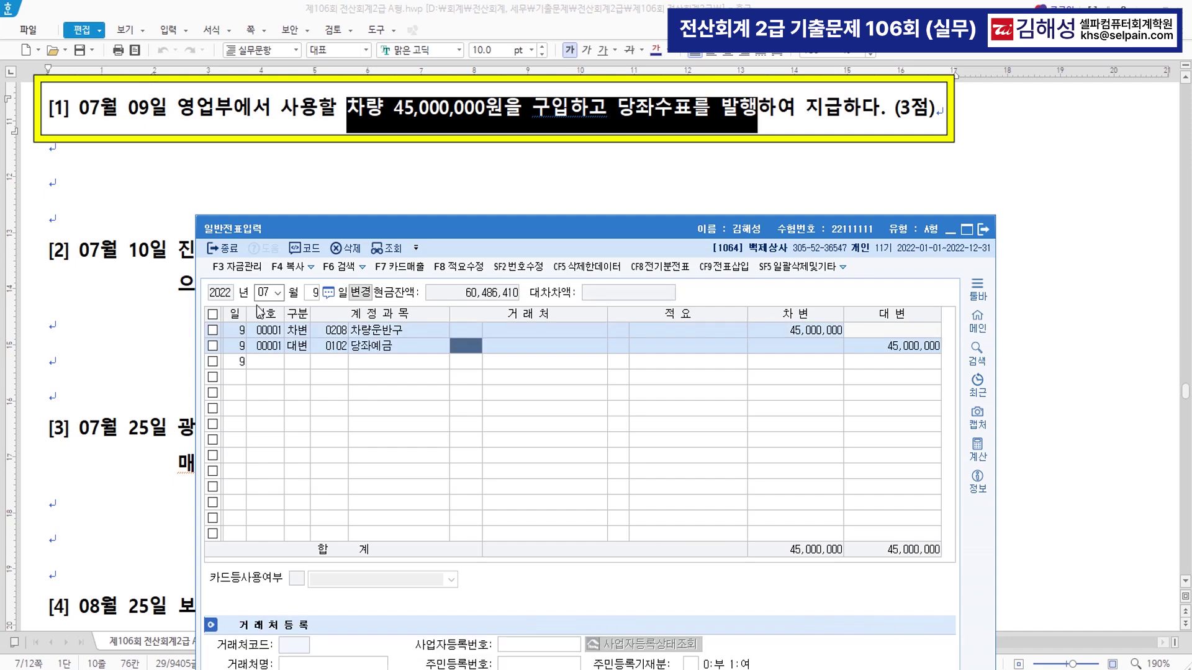
key("Return")
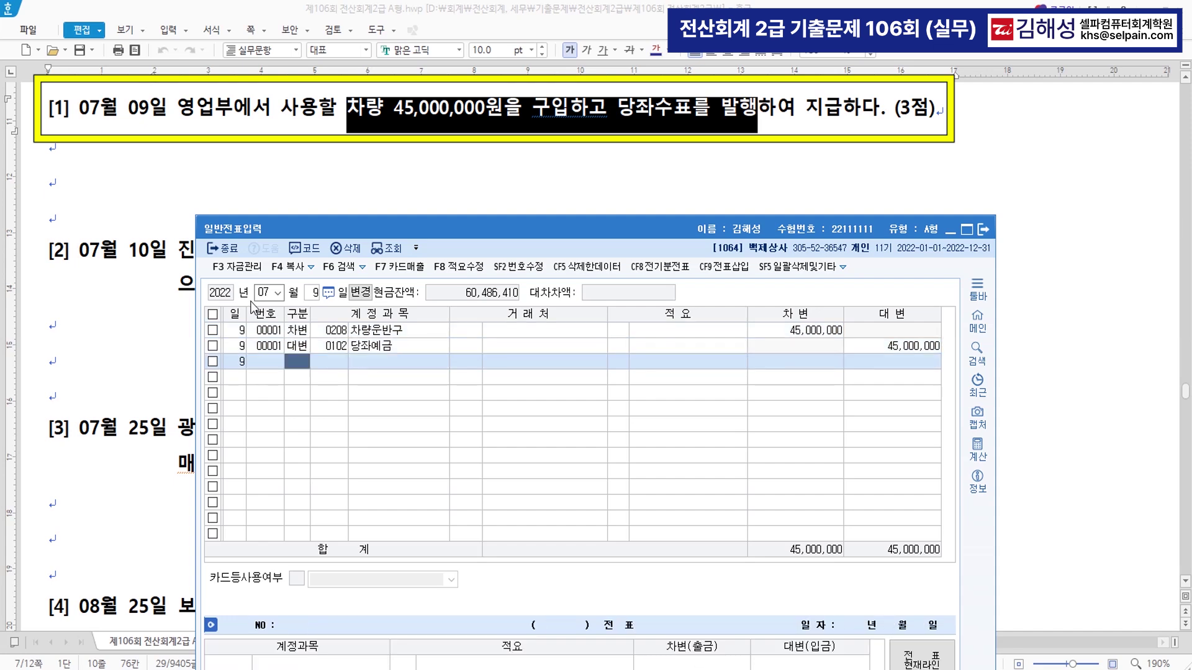
- Highlight problem [2]'s purchase contract, 10% deposit rate and 보통예금 payment, then return to KcLep
left_click(148, 318)
scroll(391, 267, "down", 3)
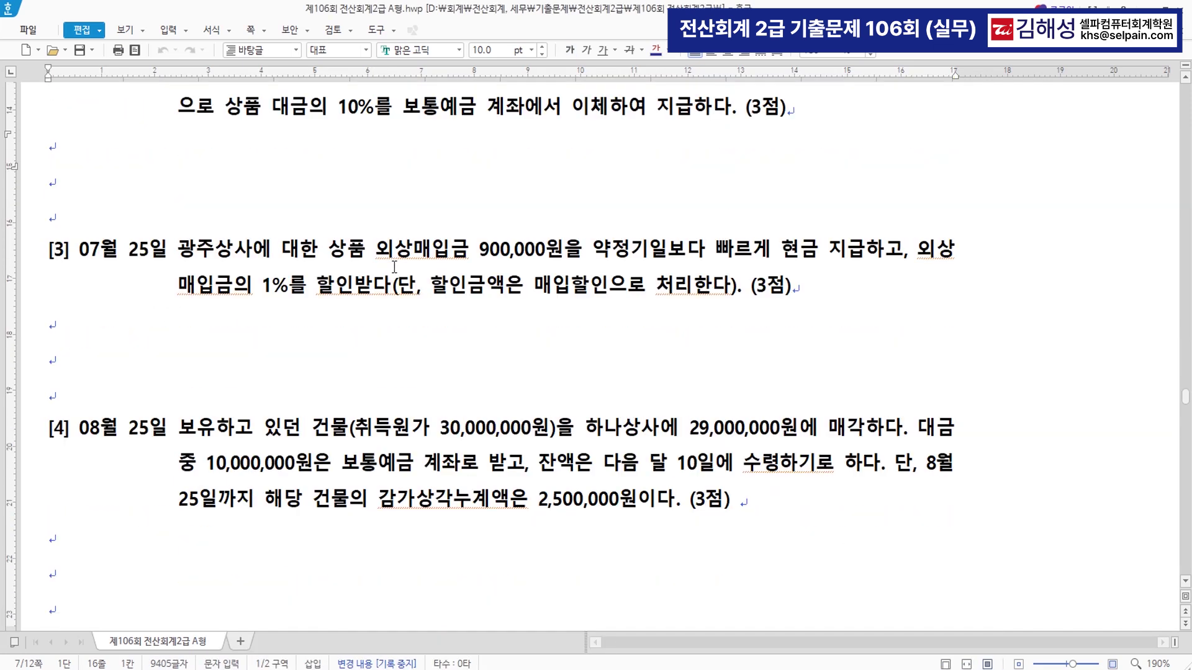
scroll(394, 267, "up", 2)
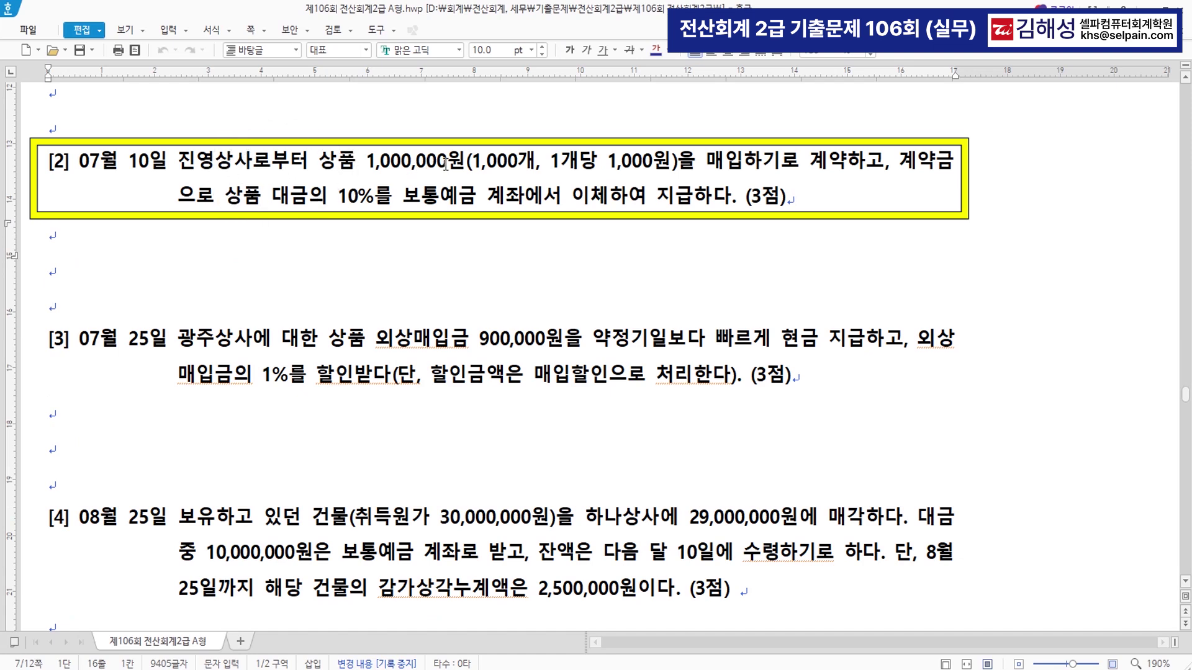
left_click_drag(706, 162, 877, 156)
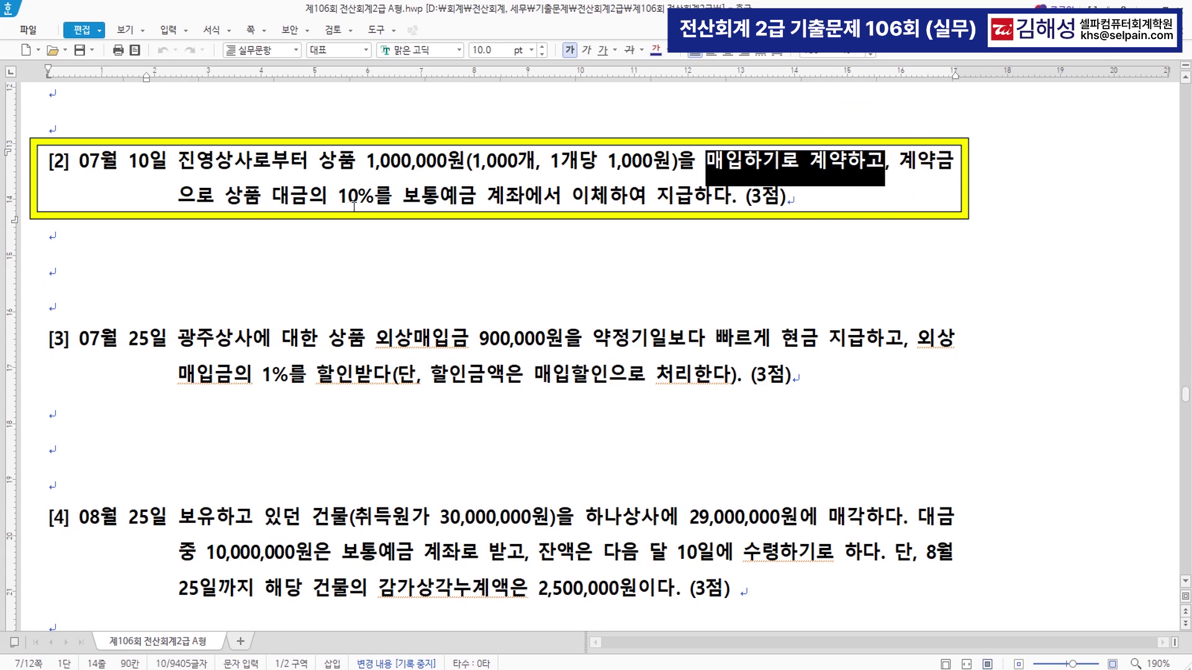
left_click_drag(339, 200, 374, 198)
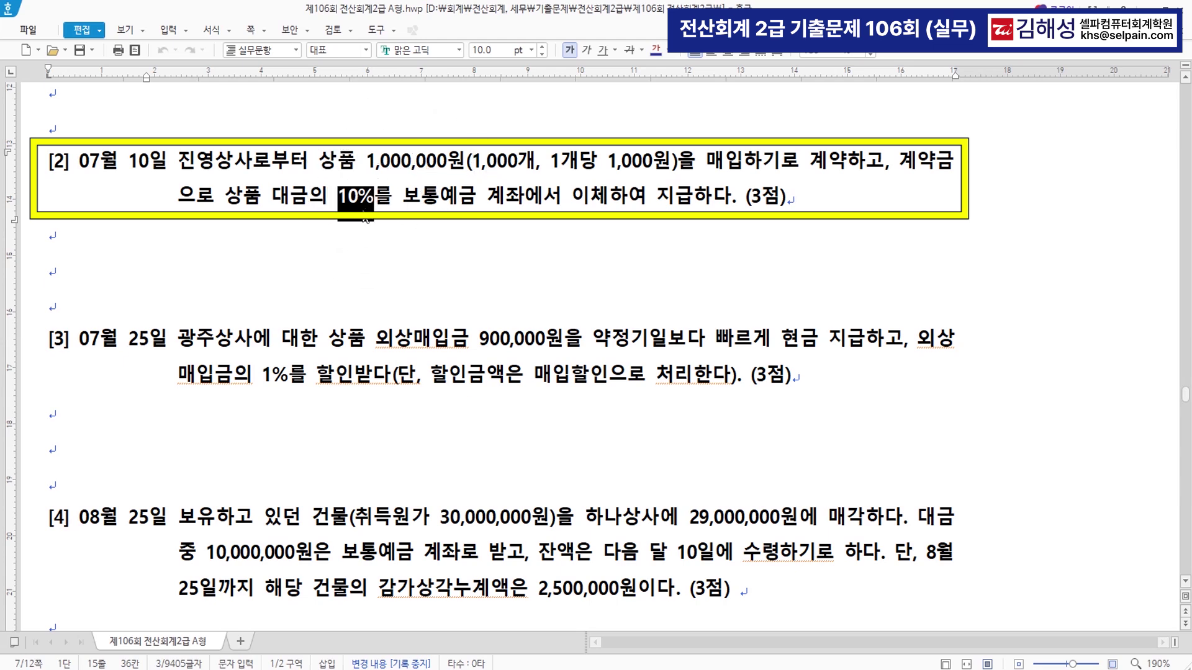
left_click_drag(403, 198, 693, 201)
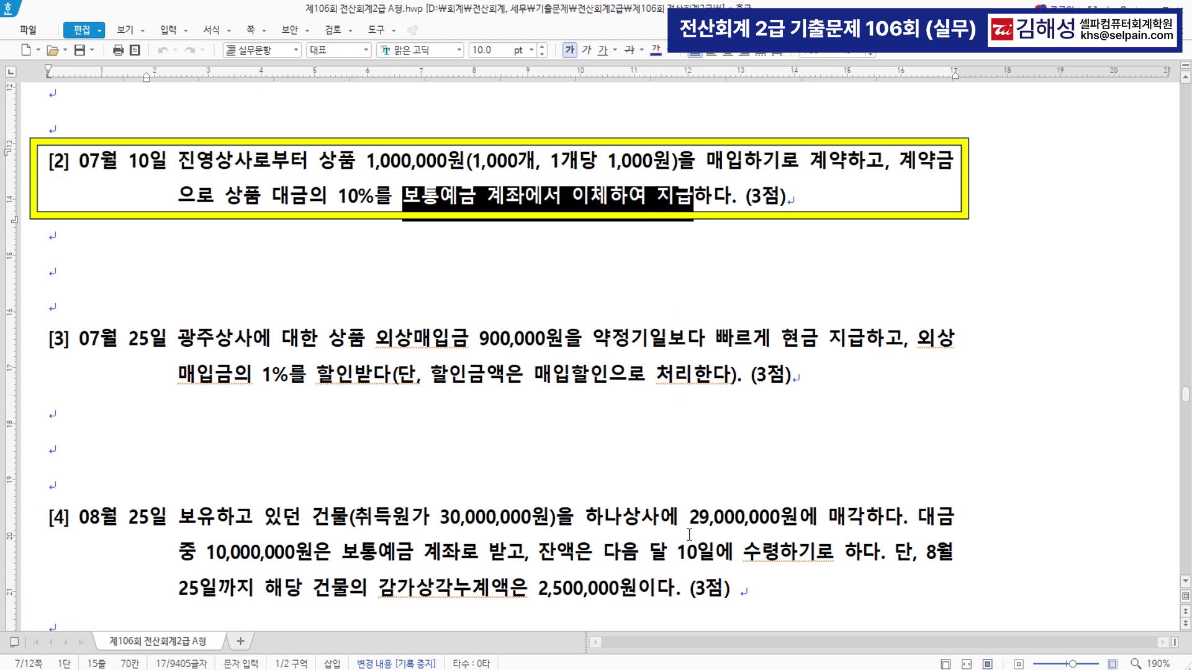
key("alt+Tab")
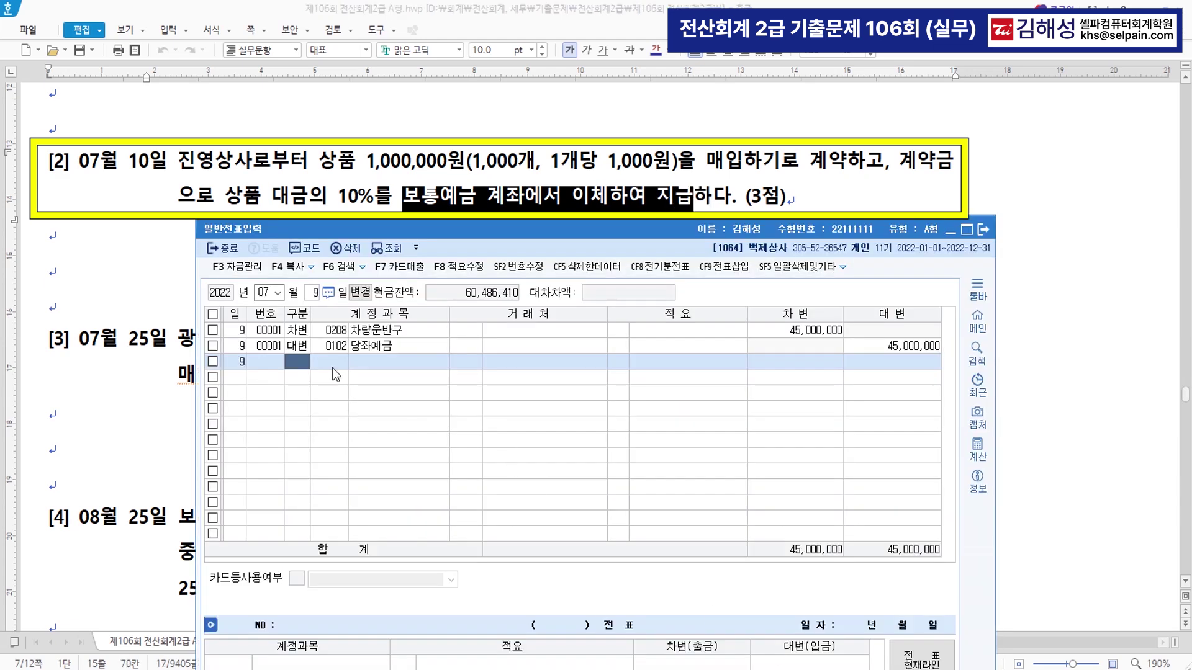
- Start a July 10 voucher with a 100,000 credit to 0103 보통예금
key("Escape")
type("10")
key("Return")
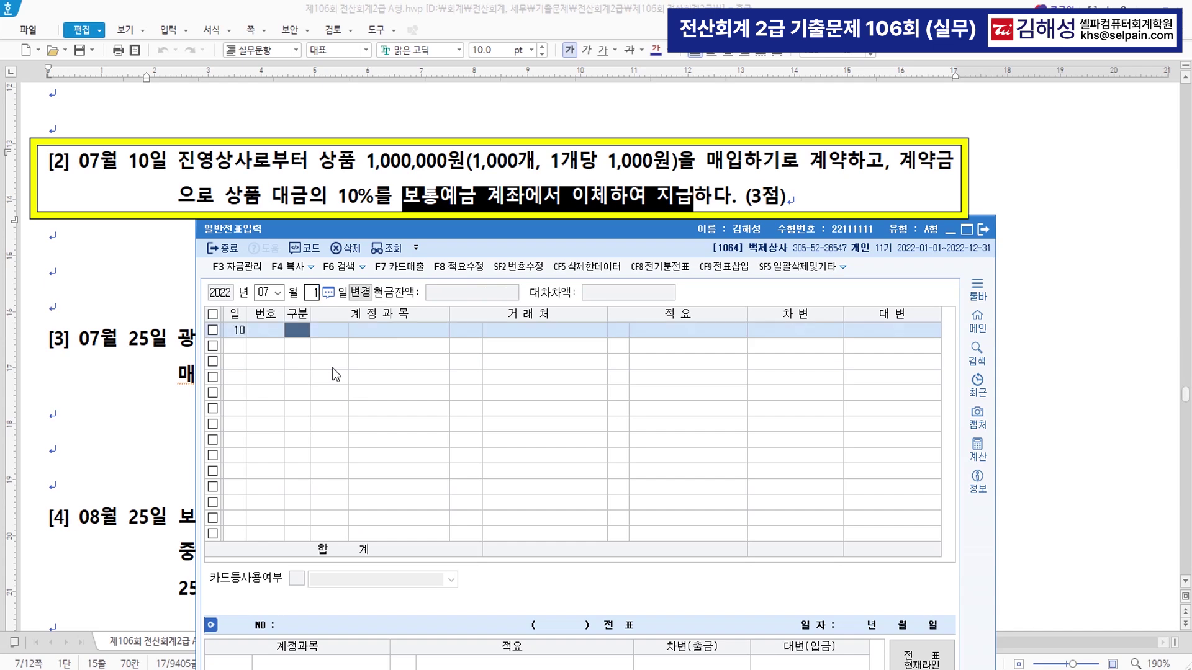
type("4")
key("Return")
type("103")
key("Return")
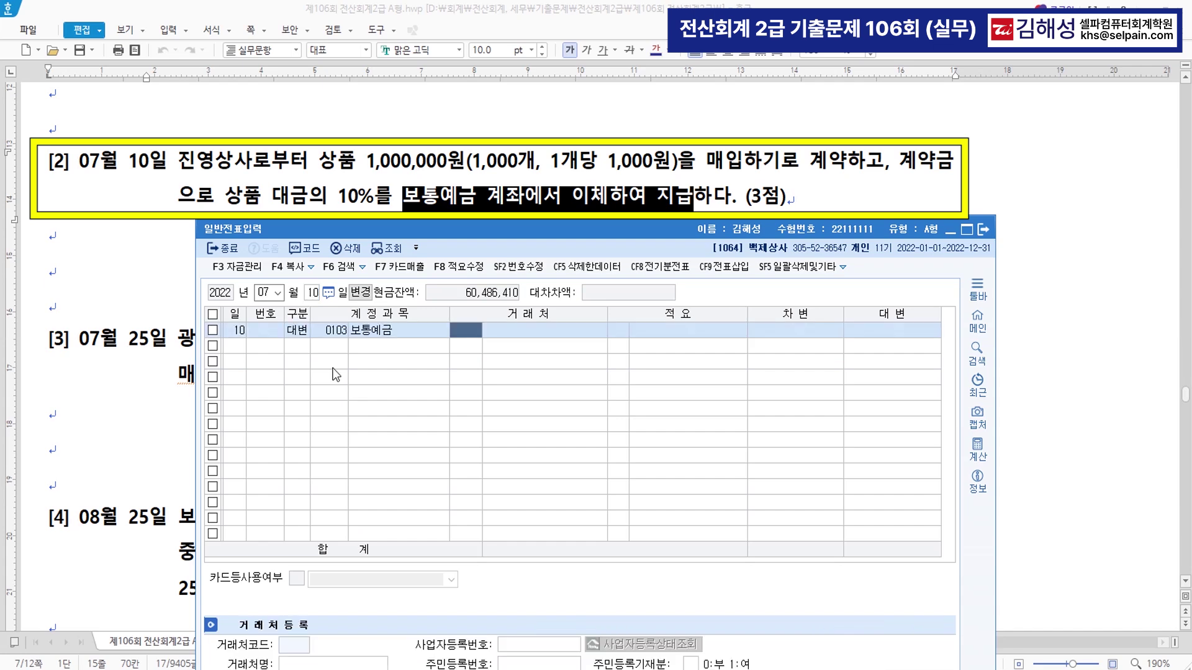
key("Return")
key("Return")
type("1000000")
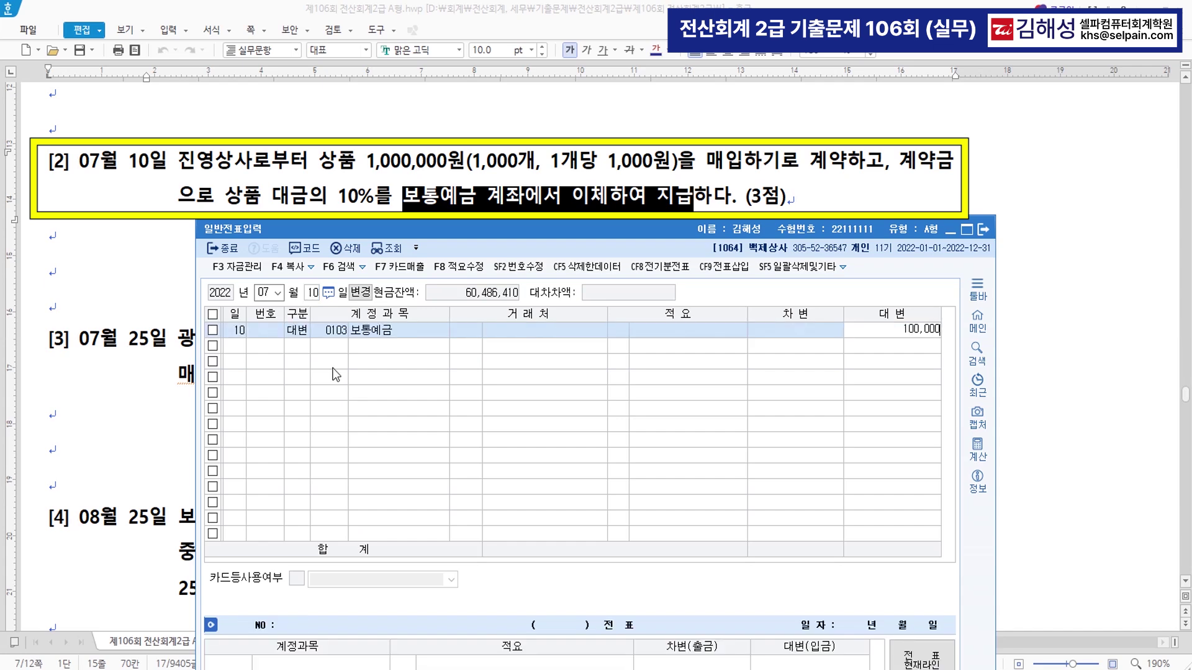
key("Return")
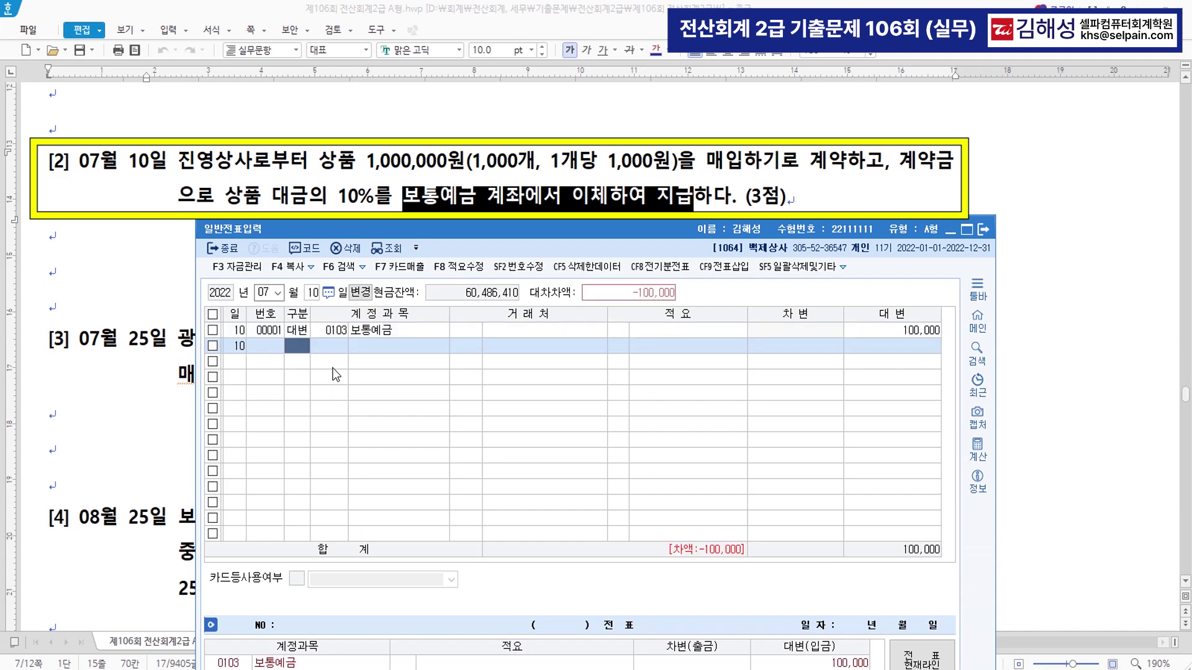
- Add the matching debit to 0131 선급금 with trading partner 진영상사
type("3")
key("Return")
type("131")
key("Return")
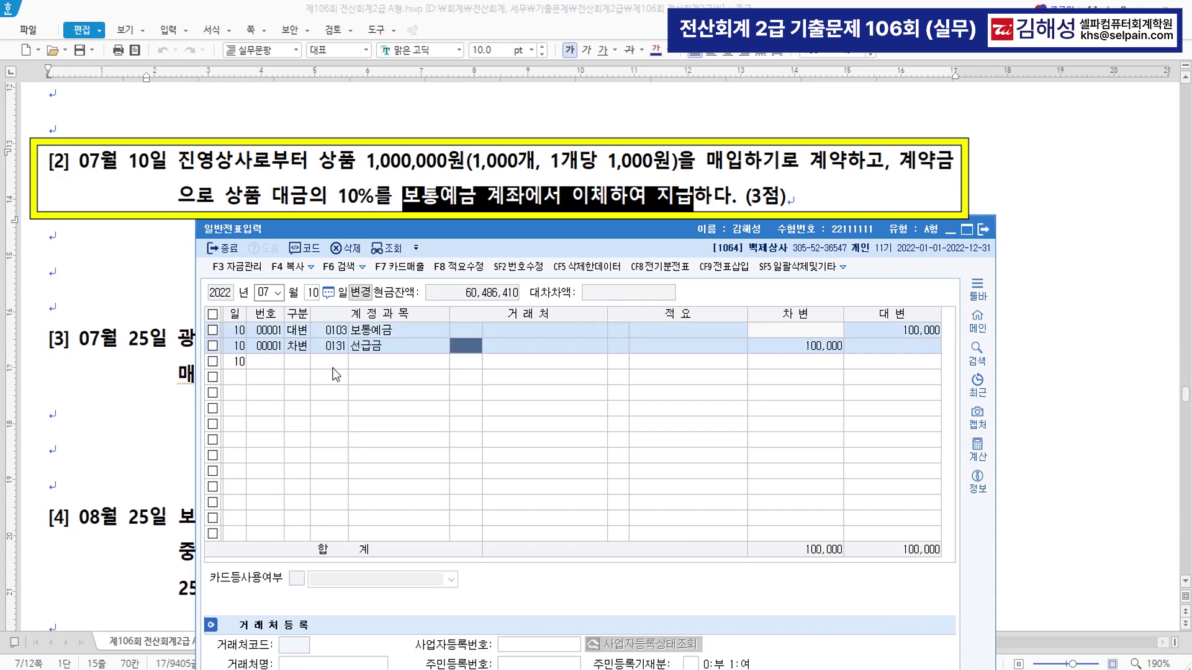
type("진영")
key("Return")
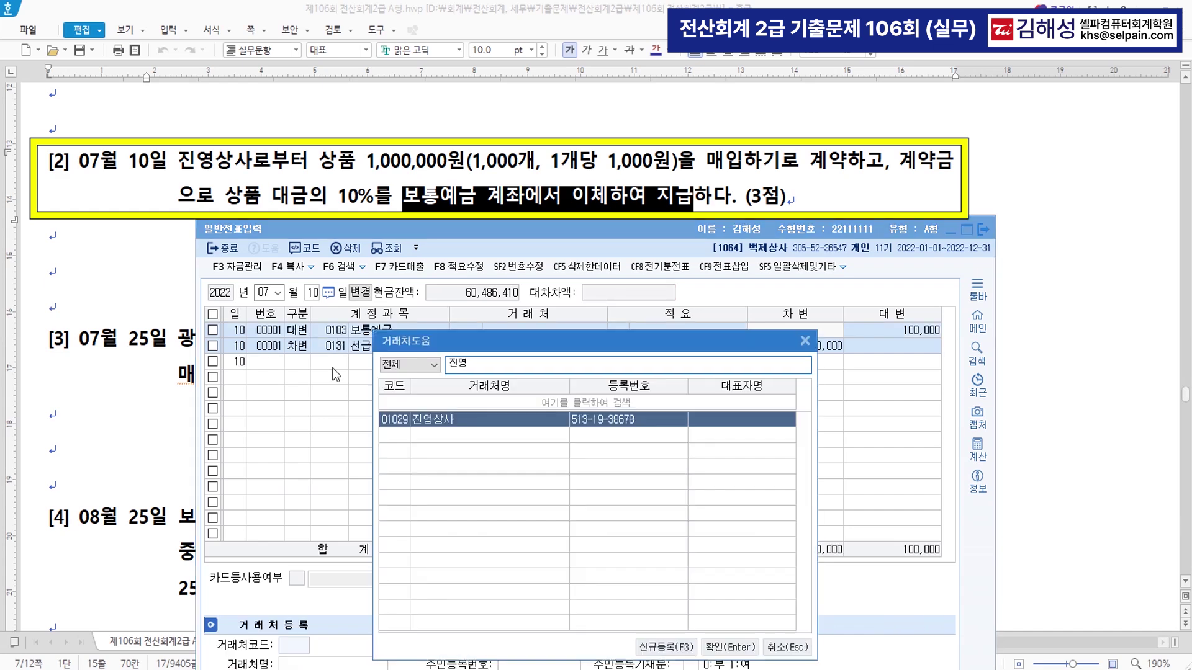
key("Return")
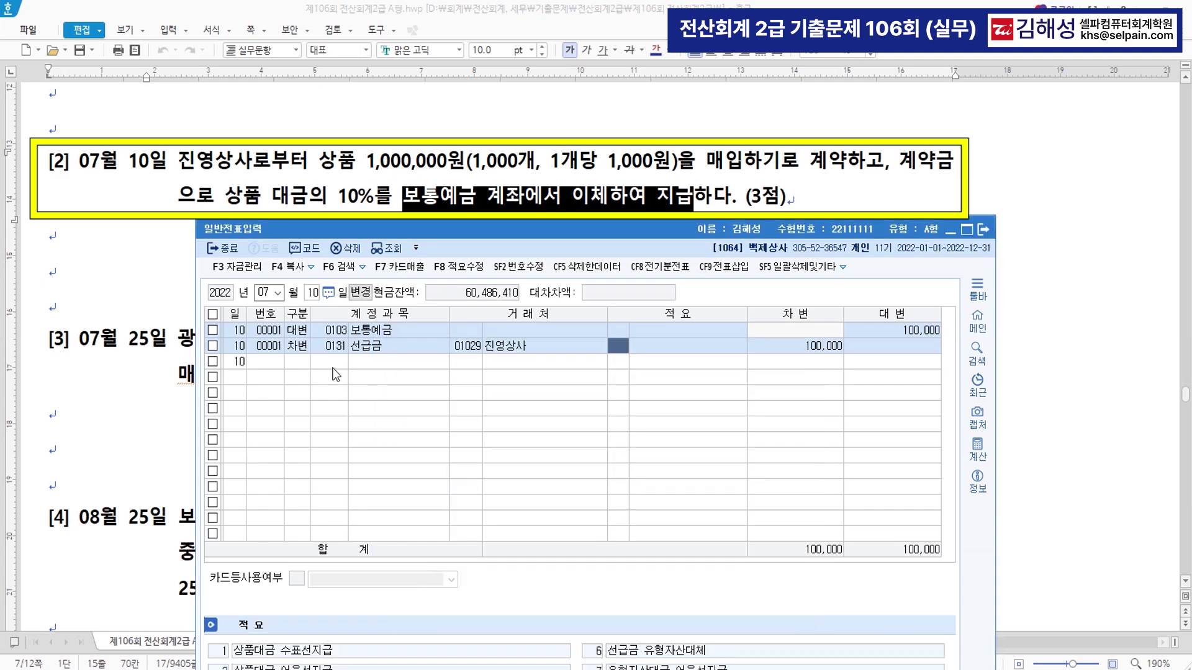
key("Return")
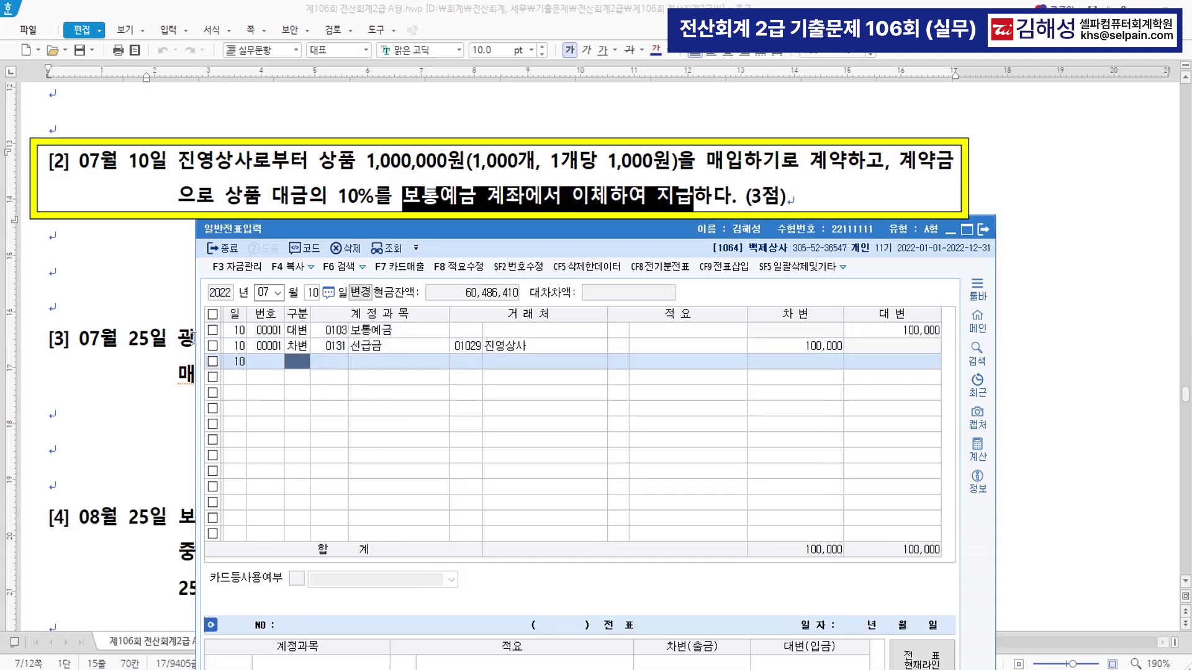
- Highlight question [3]'s 외상매입금 900,000원 early payment, 1% 매입할인 and 지급 wording, then return to KcLep
left_click(147, 391)
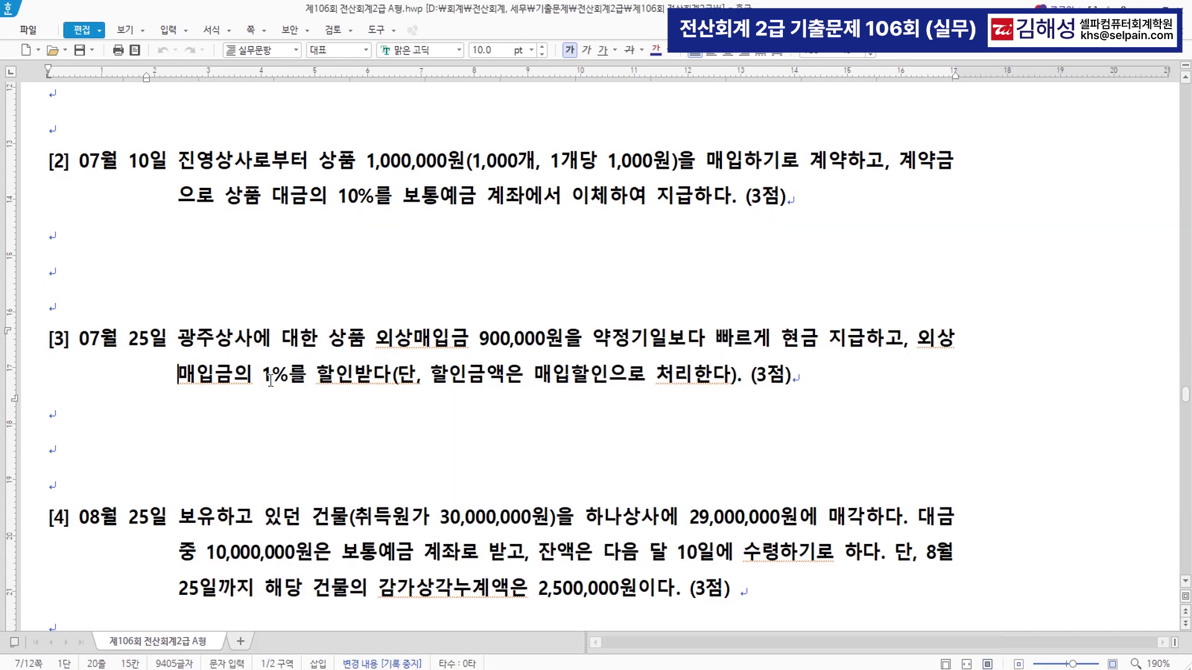
scroll(294, 381, "down", 4)
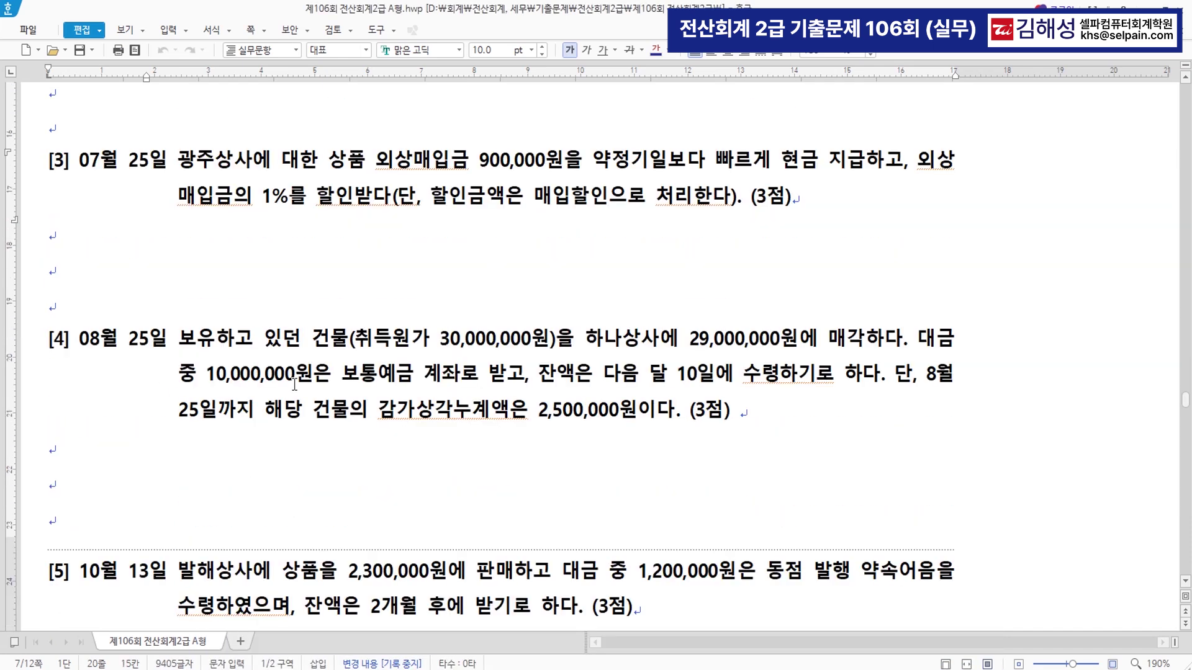
scroll(287, 388, "down", 1)
scroll(288, 388, "up", 1)
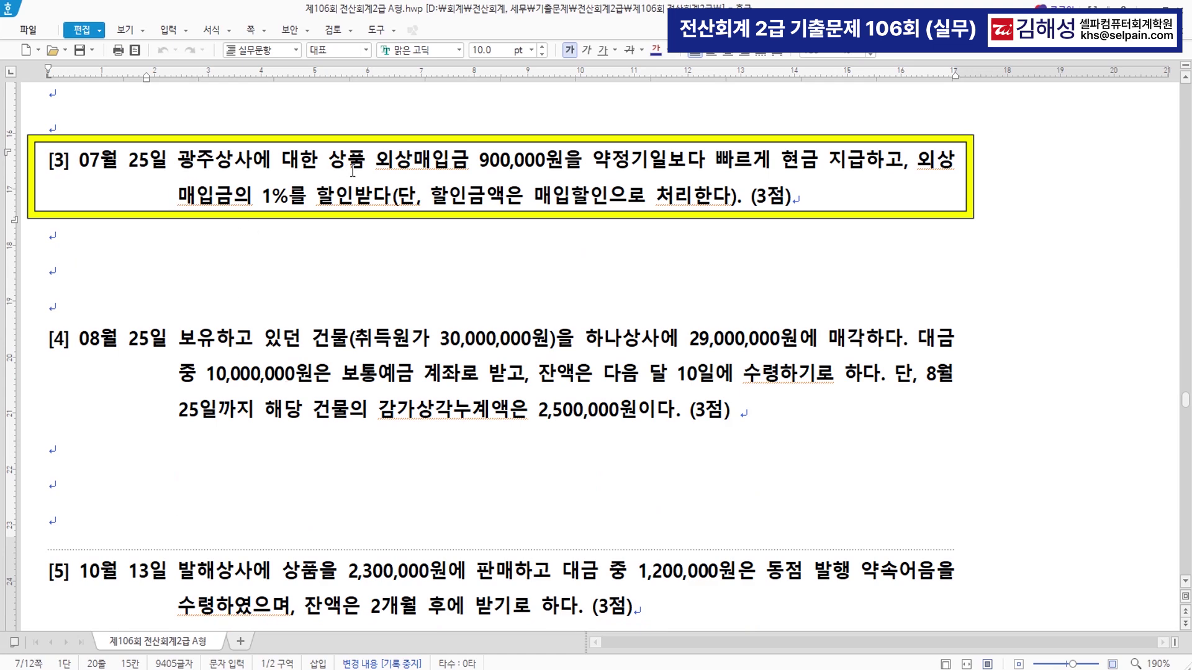
left_click_drag(376, 167, 865, 166)
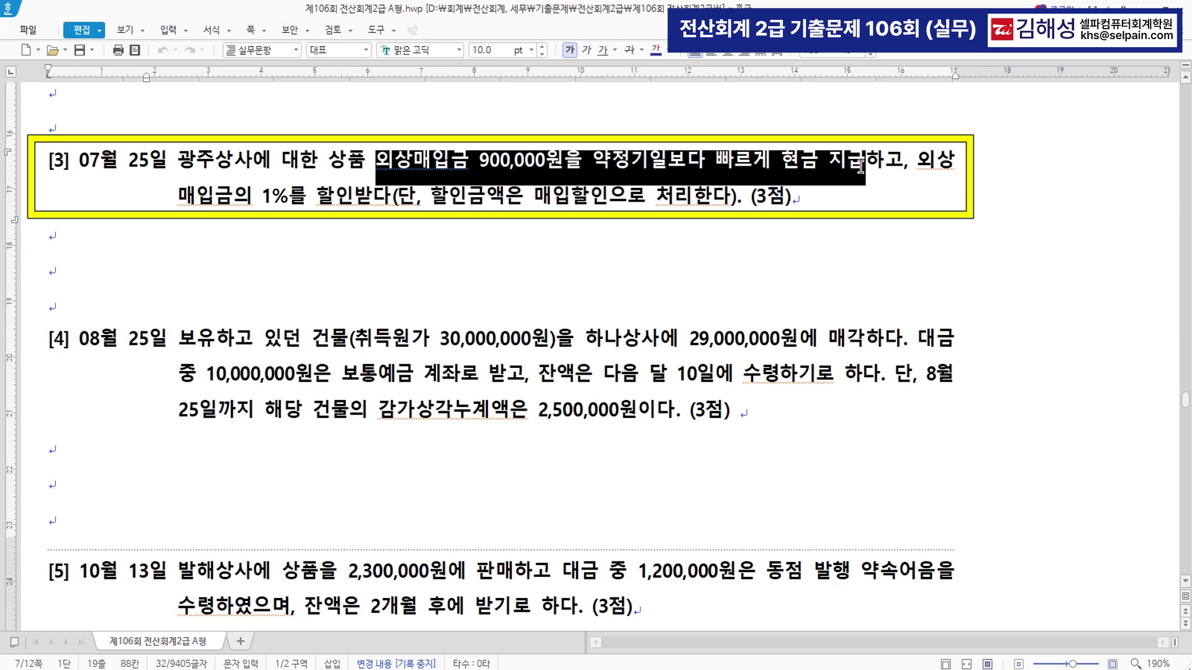
left_click_drag(261, 201, 360, 202)
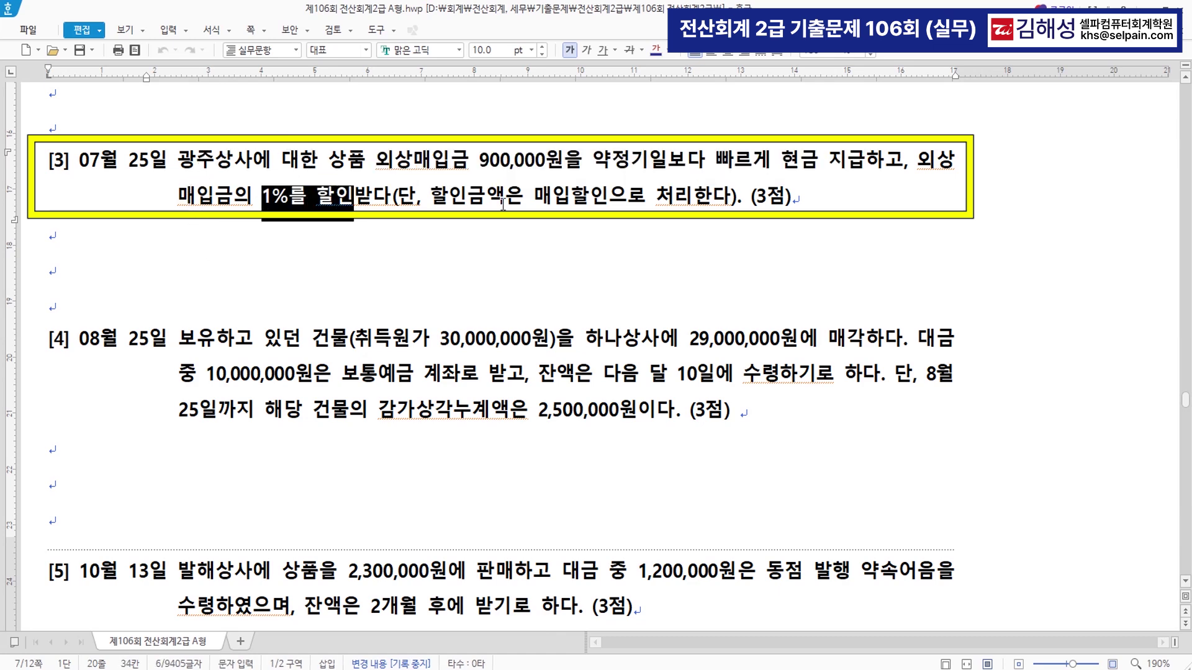
left_click_drag(534, 199, 603, 200)
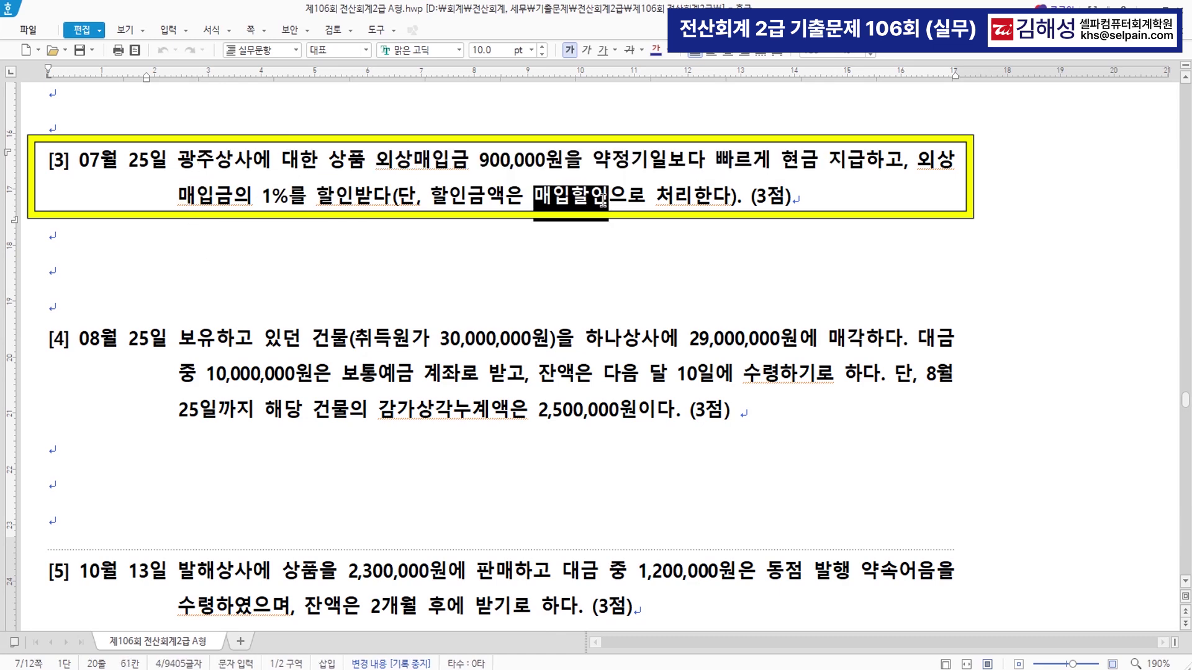
left_click_drag(374, 165, 562, 163)
left_click_drag(830, 160, 864, 160)
key("ctrl+F12")
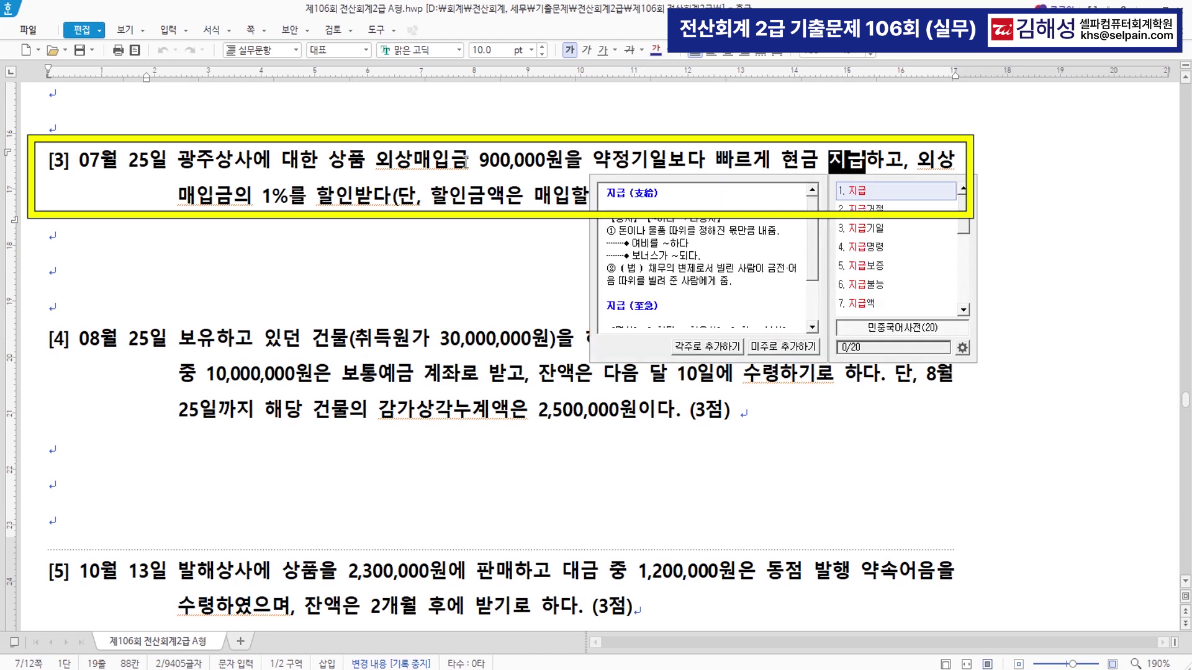
left_click(456, 166)
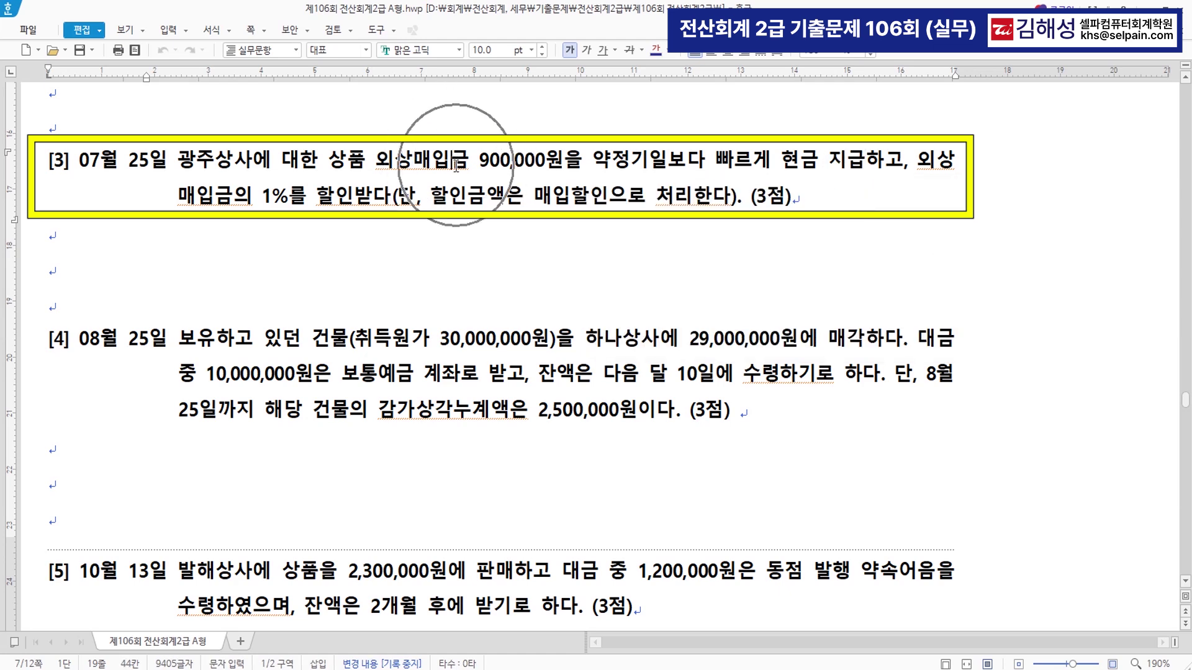
key("alt+Tab")
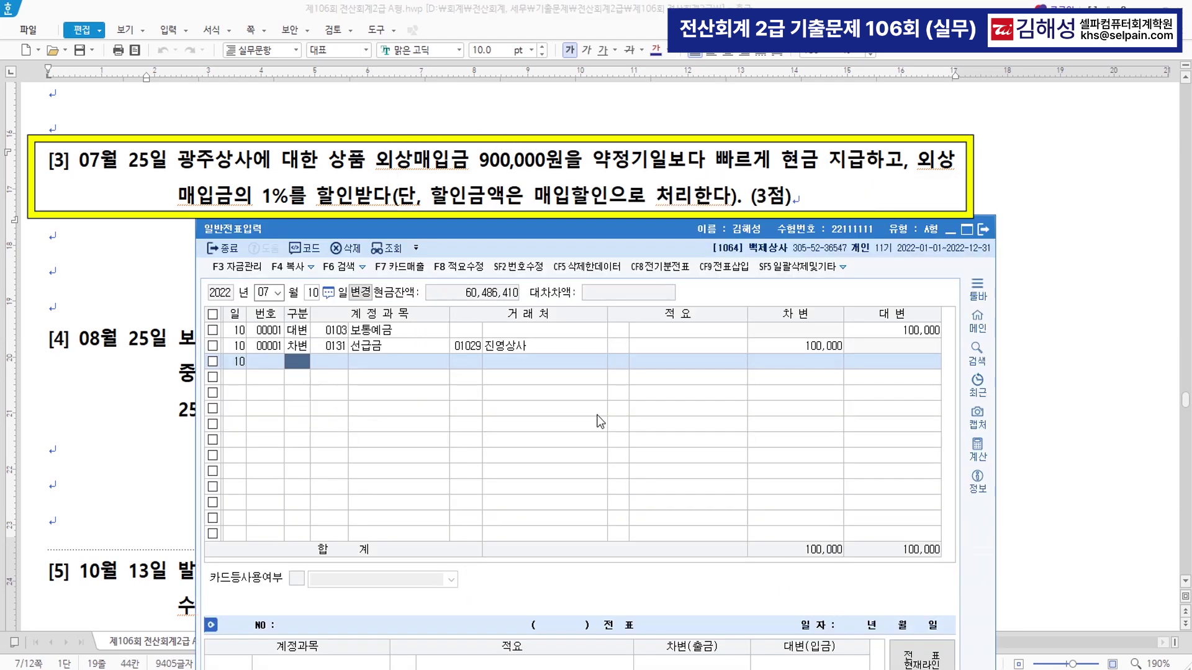
- Start a July 25 voucher debiting 0251 외상매입금 900,000 for 광주상사
left_click(314, 293)
type("25")
key("Return")
type("3")
key("Return")
type("251")
key("Return")
type("광주")
key("Return")
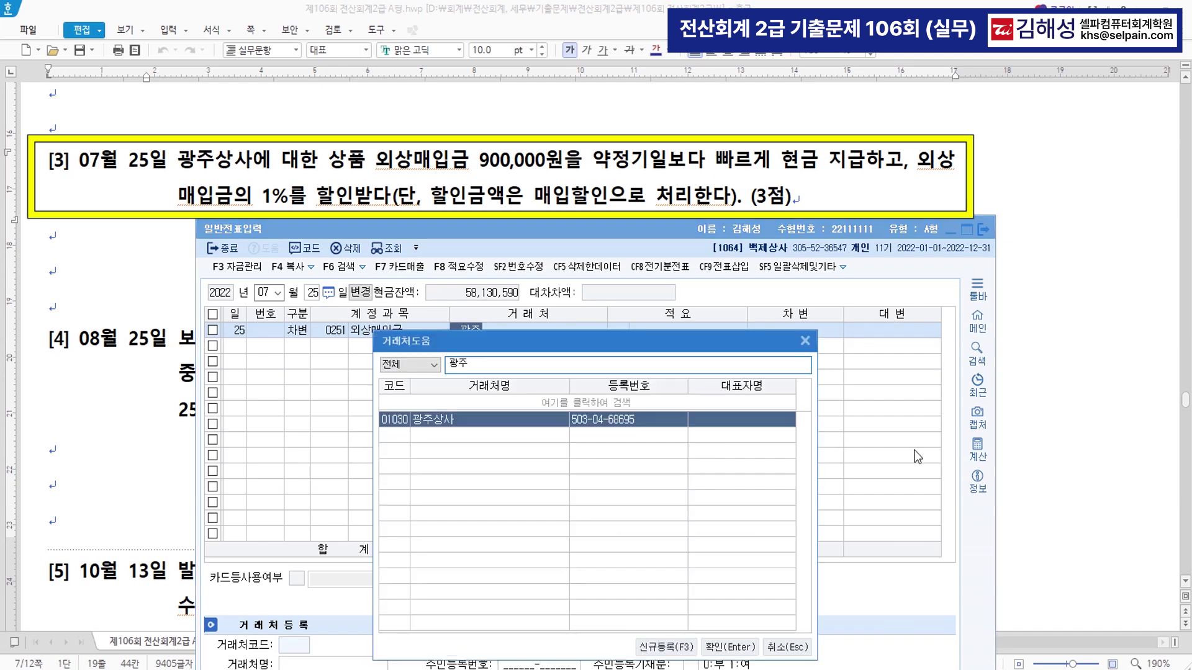
key("Return")
key("Return")
key("Return")
type("900,000")
key("Return")
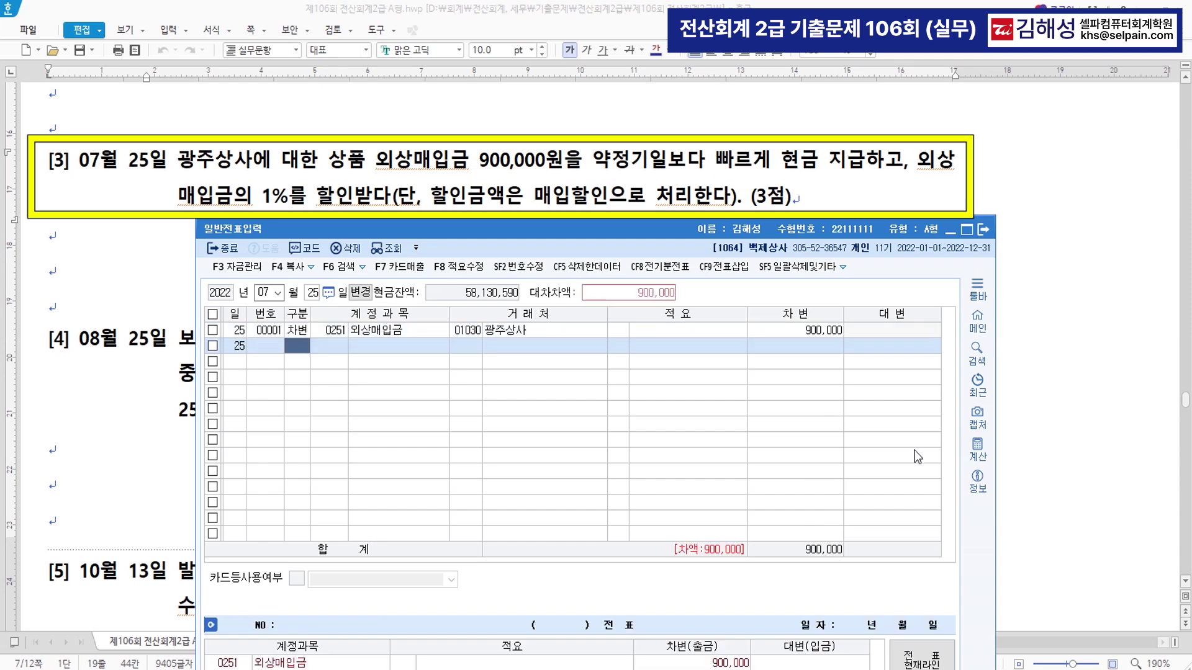
- Credit 0148 매입할인 with the 9,000 discount
type("4")
key("Return")
type("매입할")
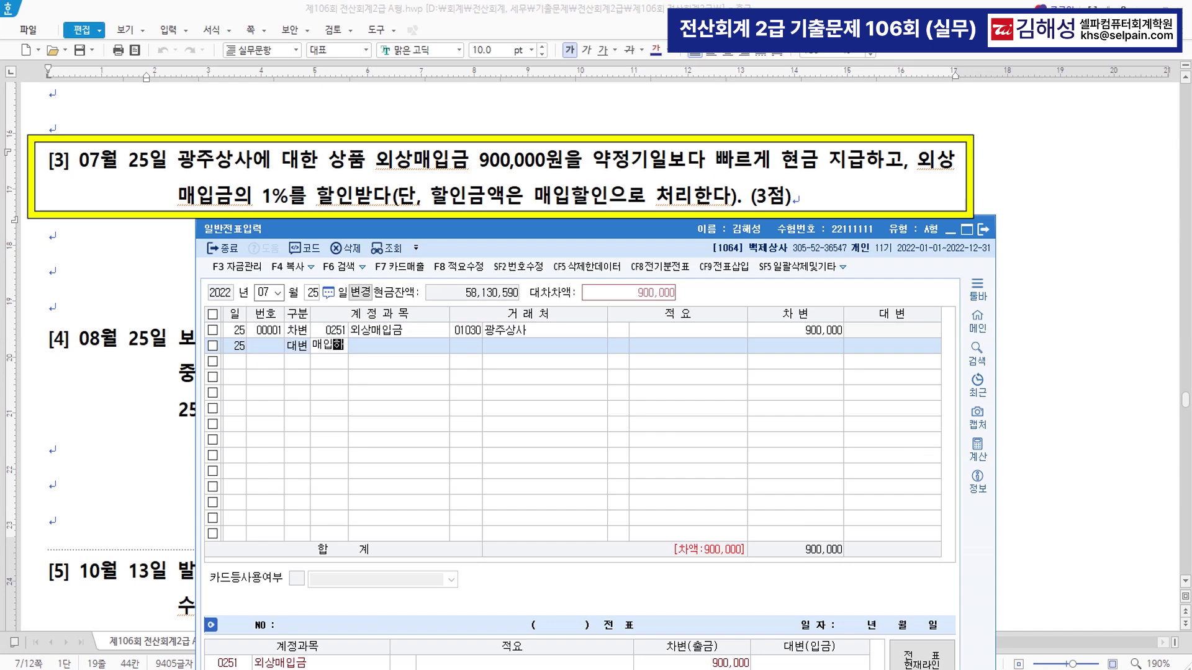
key("Return")
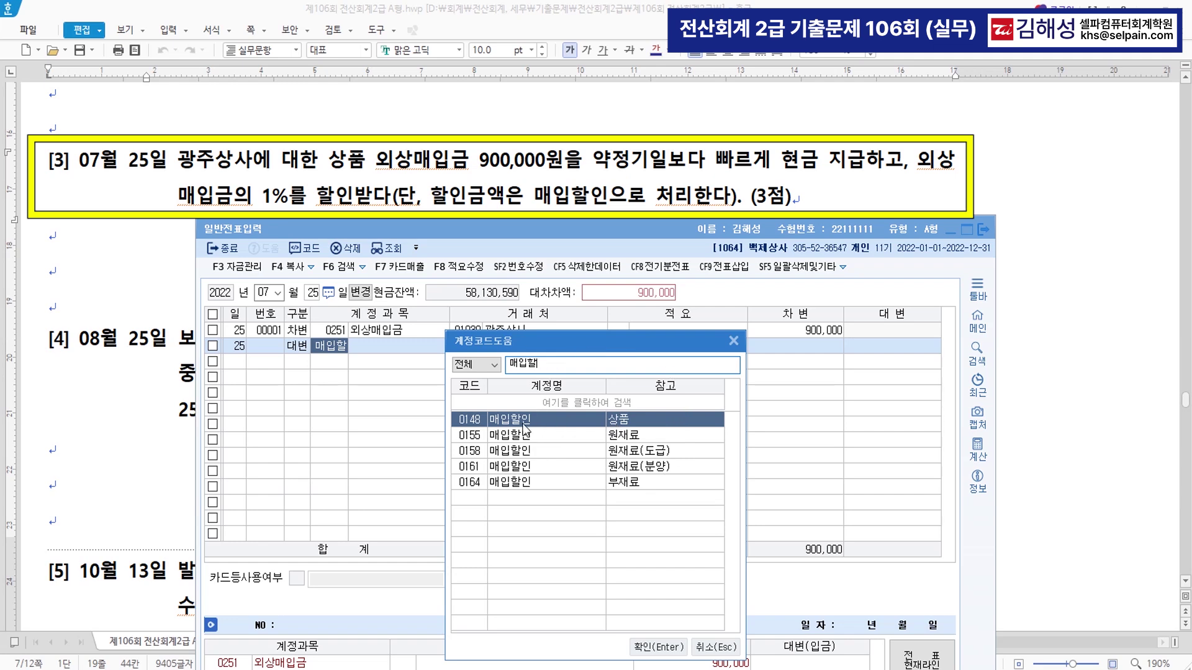
left_click(476, 422)
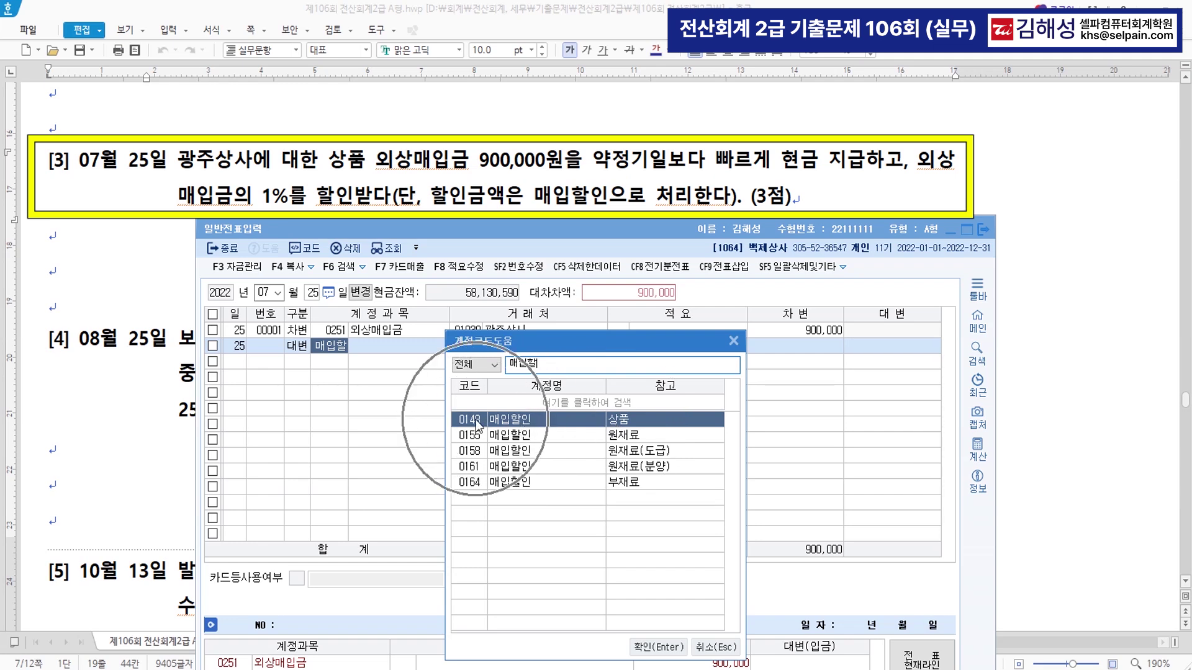
left_click(658, 647)
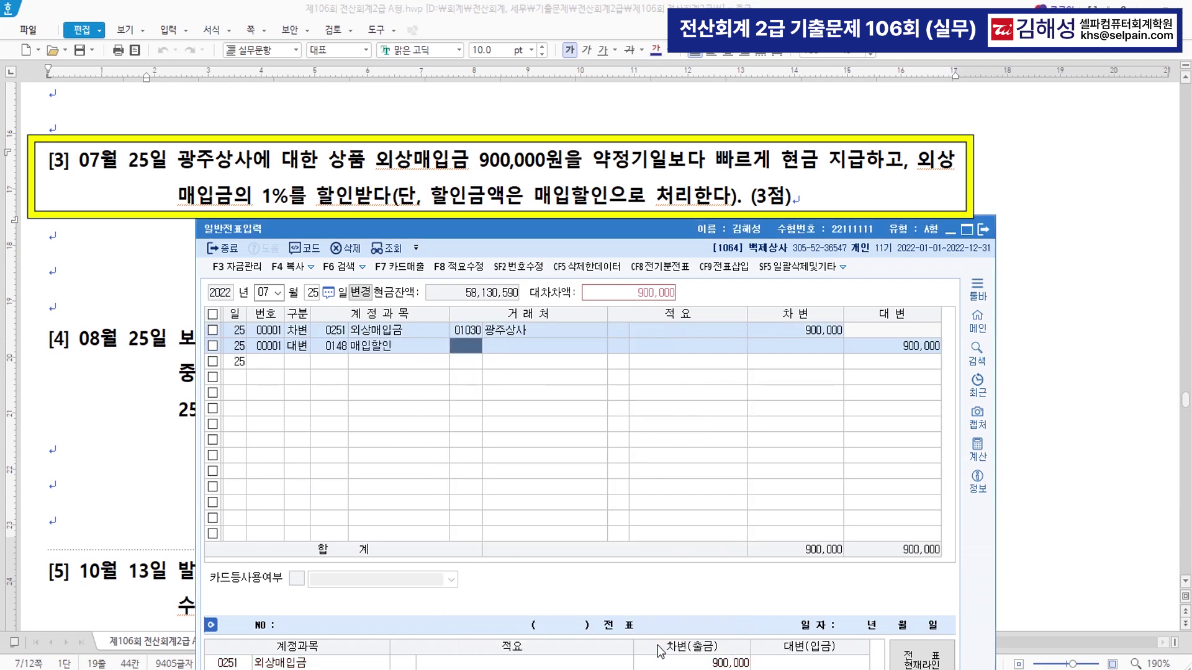
key("Return")
key("Return")
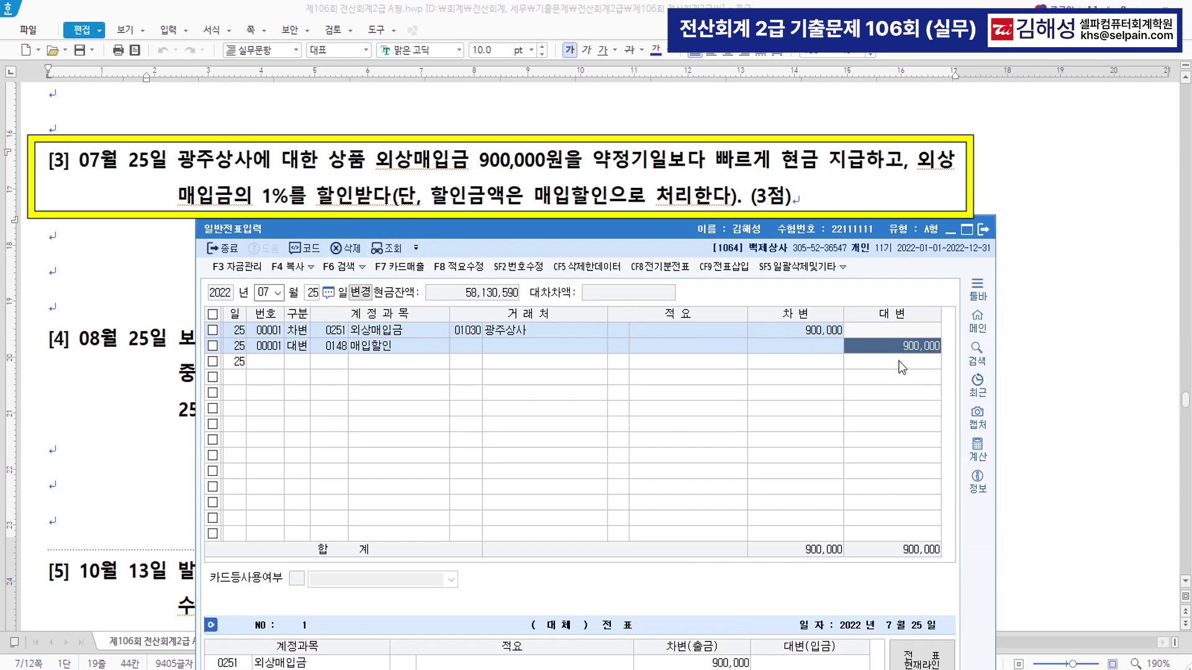
type("9000")
key("Return")
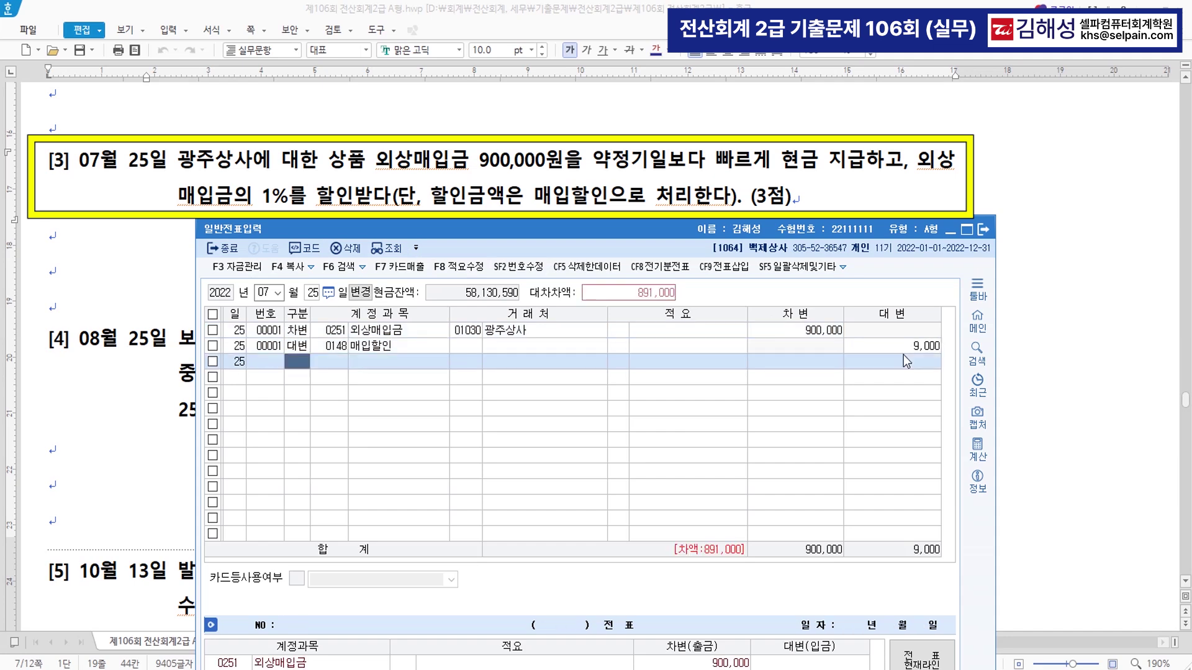
- Credit 0101 현금 for the remaining 891,000, then return to the question document
type("4")
key("Return")
type("101 현금")
key("Return")
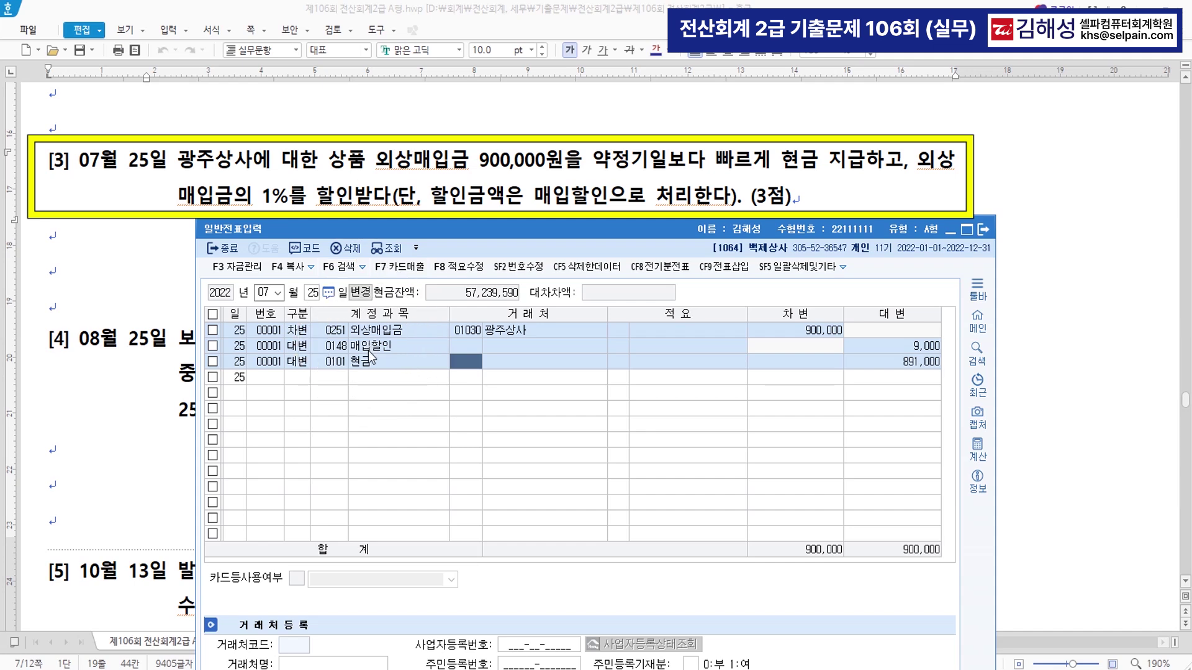
left_click(308, 379)
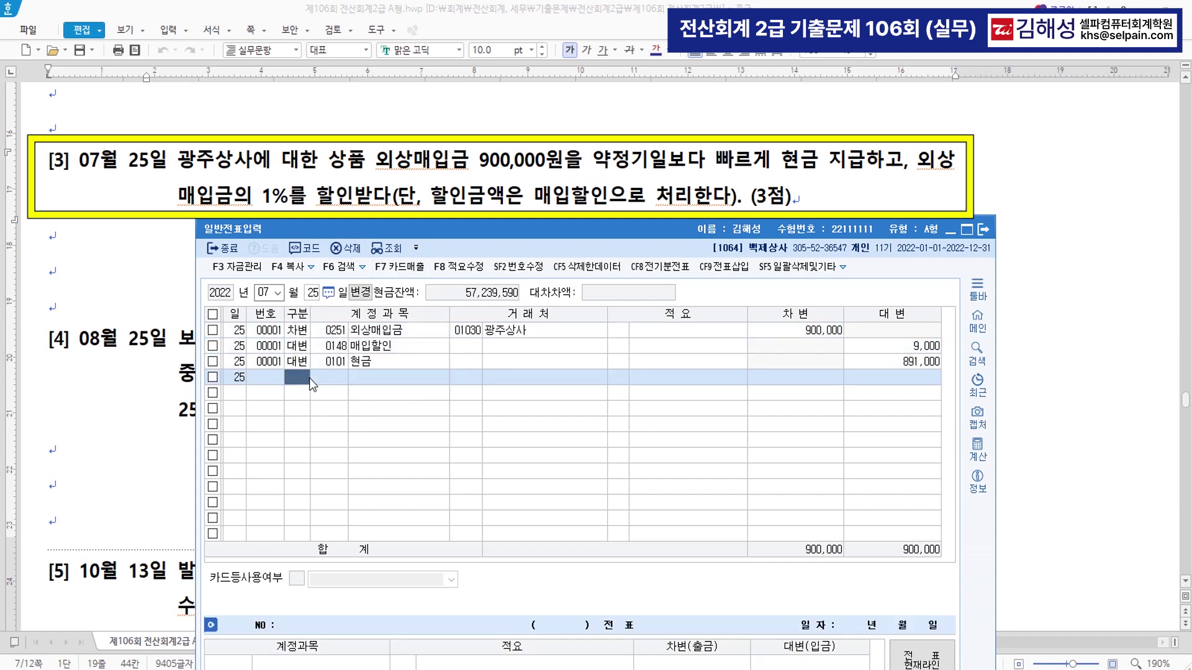
left_click(149, 393)
scroll(558, 355, "down", 5)
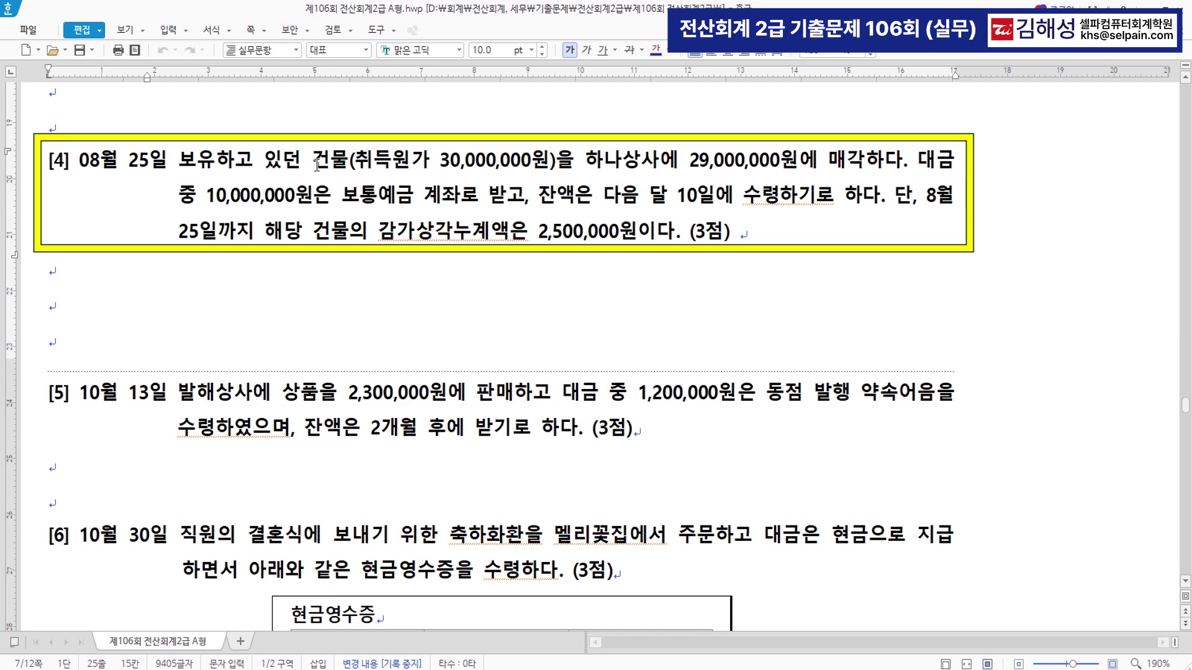
- Colour question [4]'s 취득원가 30,000,000원 and 감가상각누계액 2,500,000원 phrases red
left_click_drag(313, 162, 896, 164)
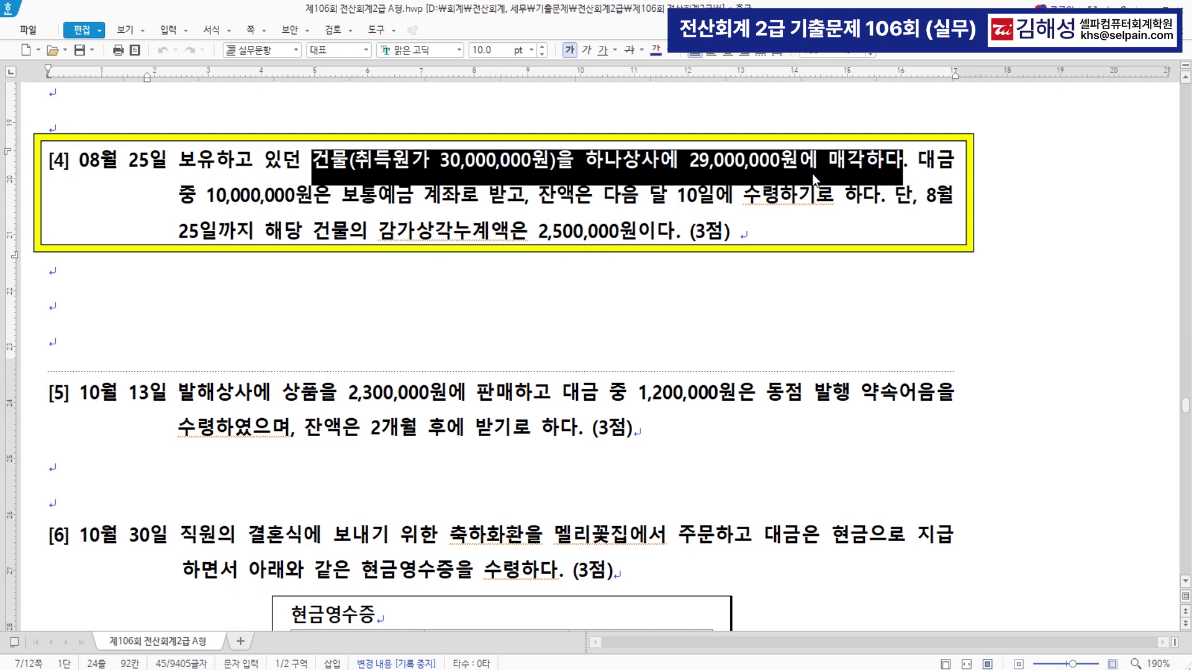
left_click(449, 169)
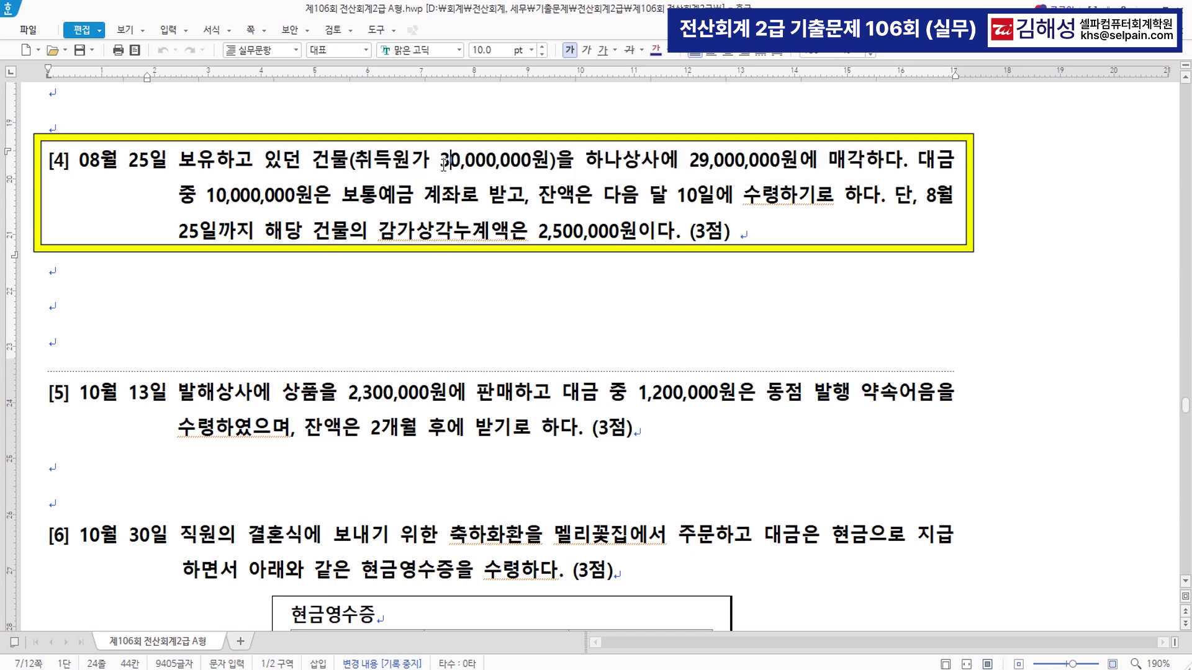
left_click_drag(355, 163, 551, 164)
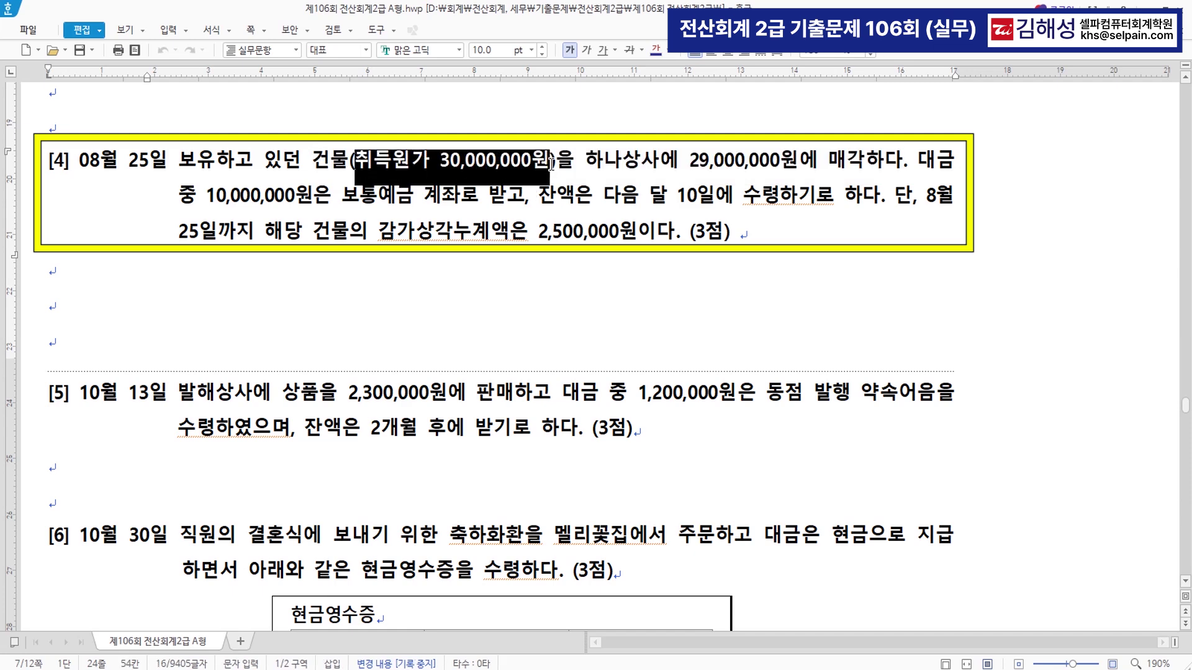
left_click(667, 50)
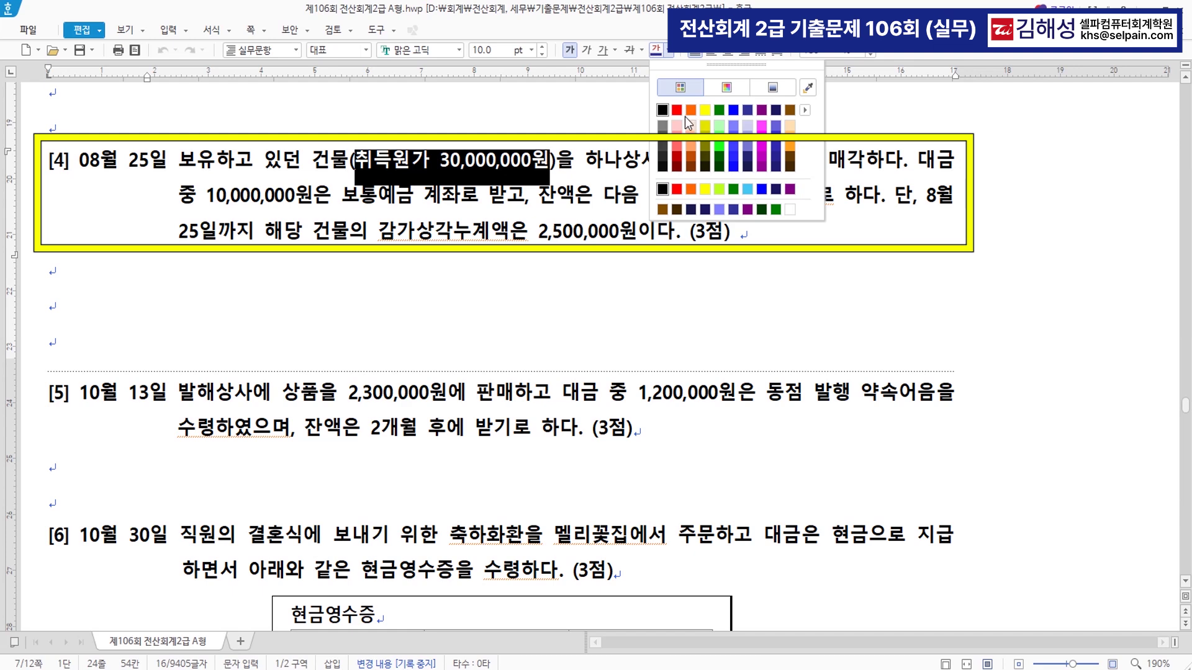
left_click(677, 109)
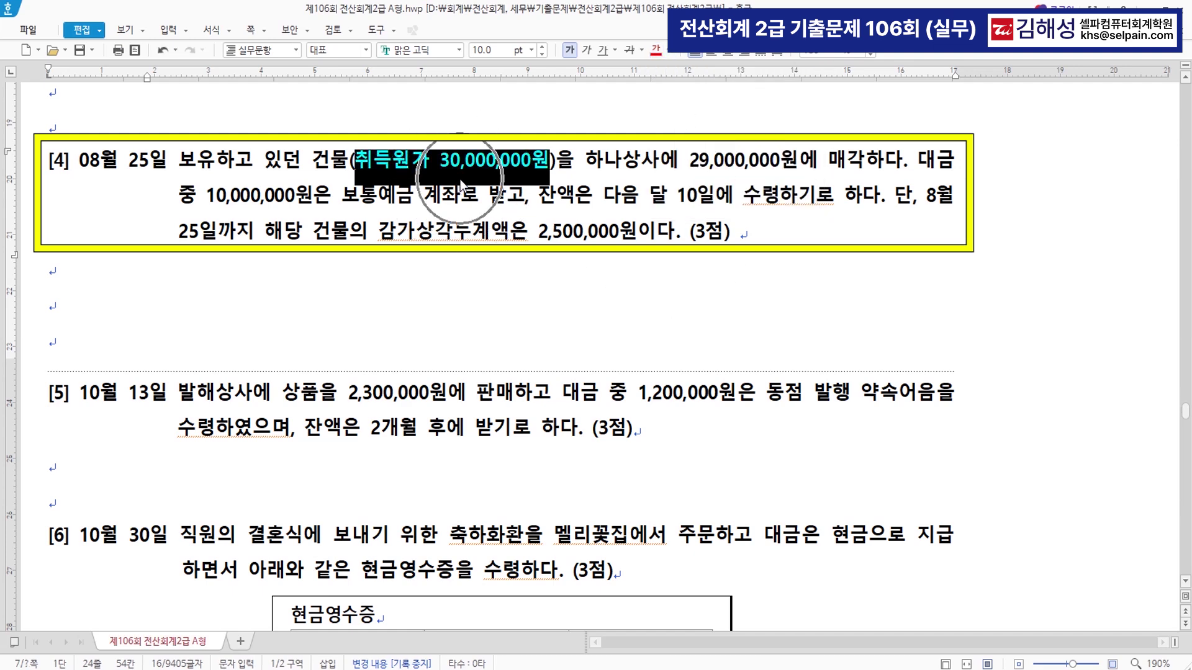
left_click_drag(319, 238, 637, 239)
left_click(655, 49)
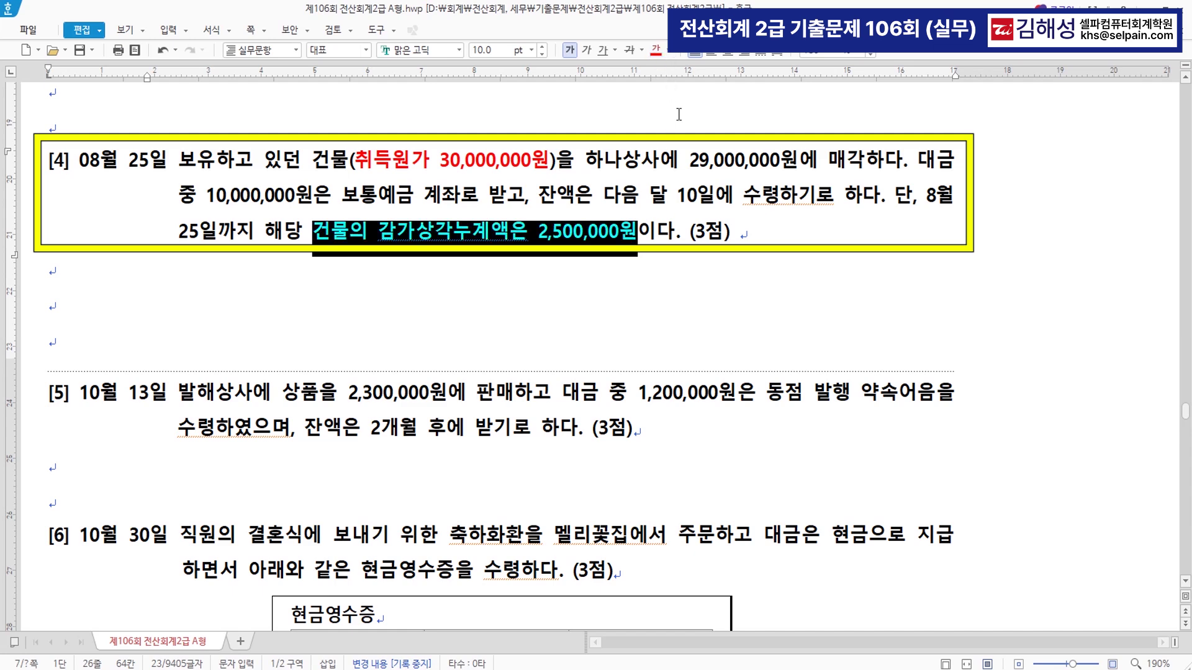
left_click(698, 285)
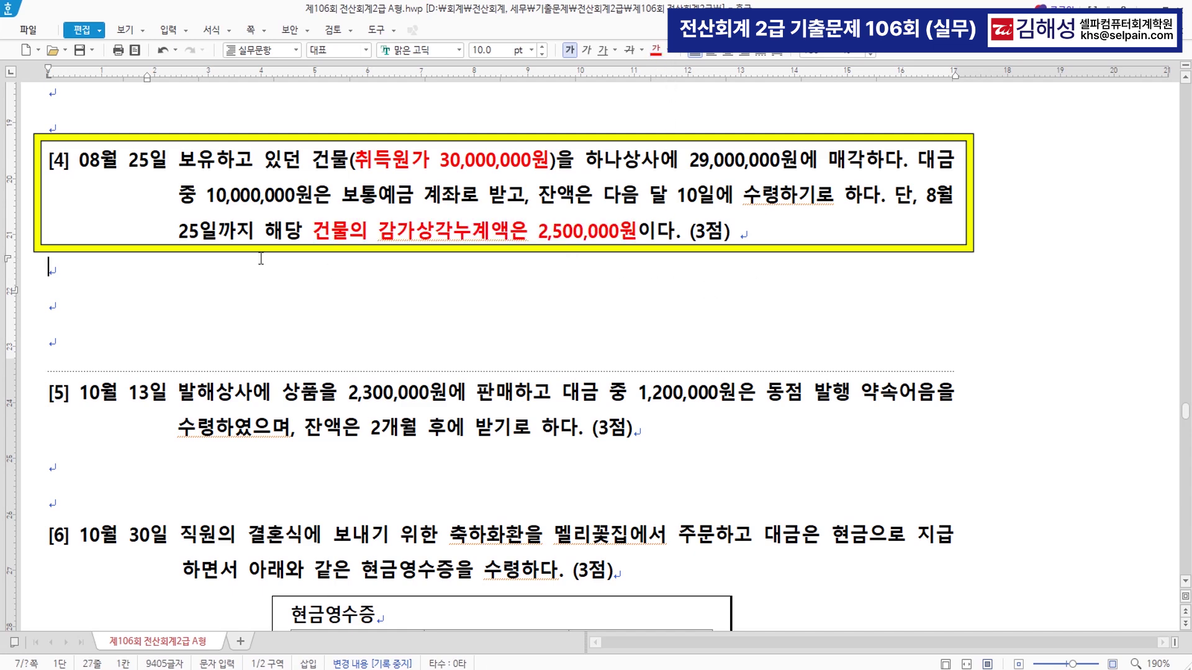
- Colour the 10,000,000원 보통예금 and 다음 달 10일에 수령 phrases red, adding '(미수금)' after 수령
left_click_drag(206, 197, 525, 208)
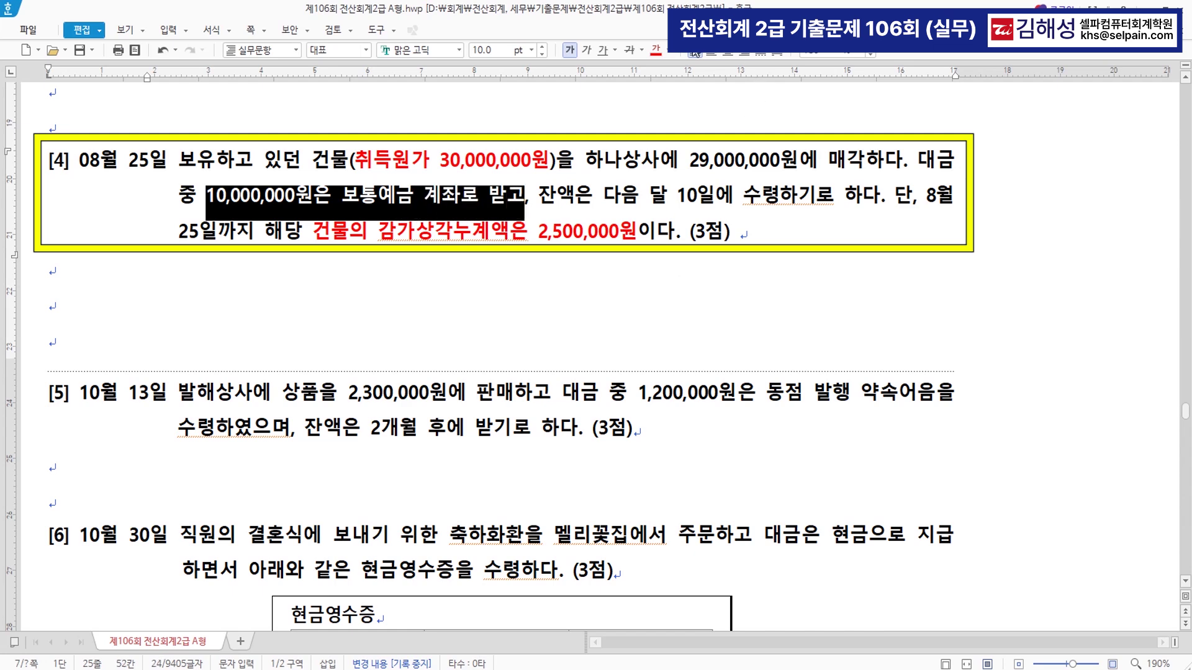
left_click(656, 53)
left_click_drag(603, 198, 779, 199)
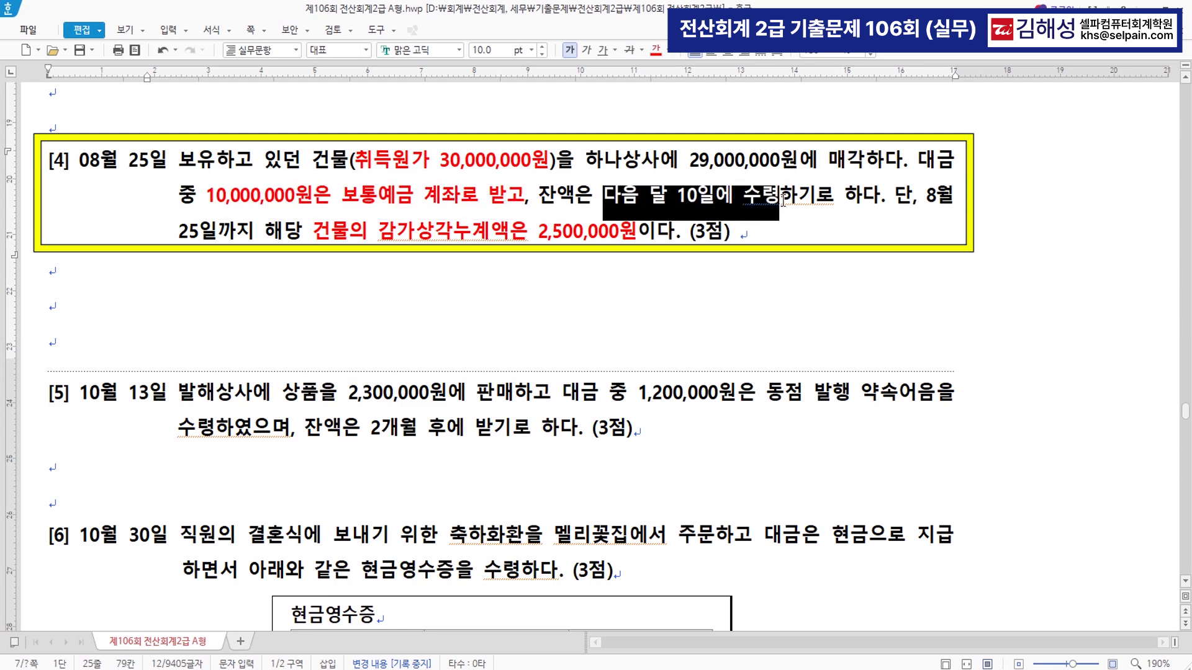
left_click(656, 52)
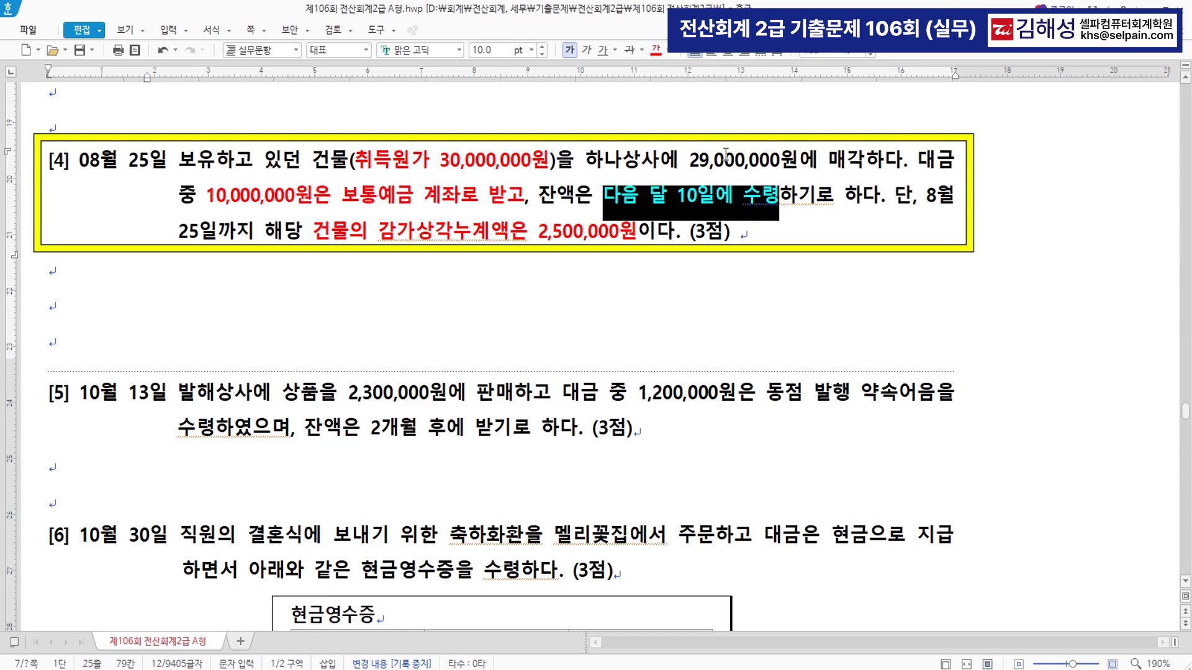
left_click(781, 197)
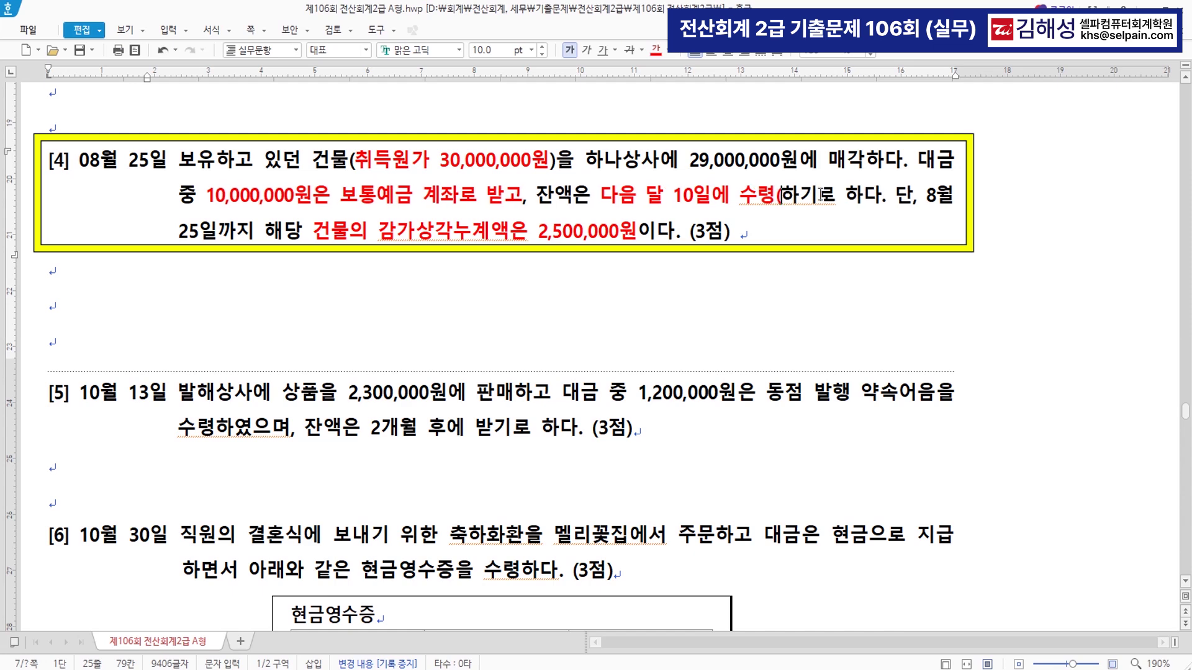
type("(미ㅁ")
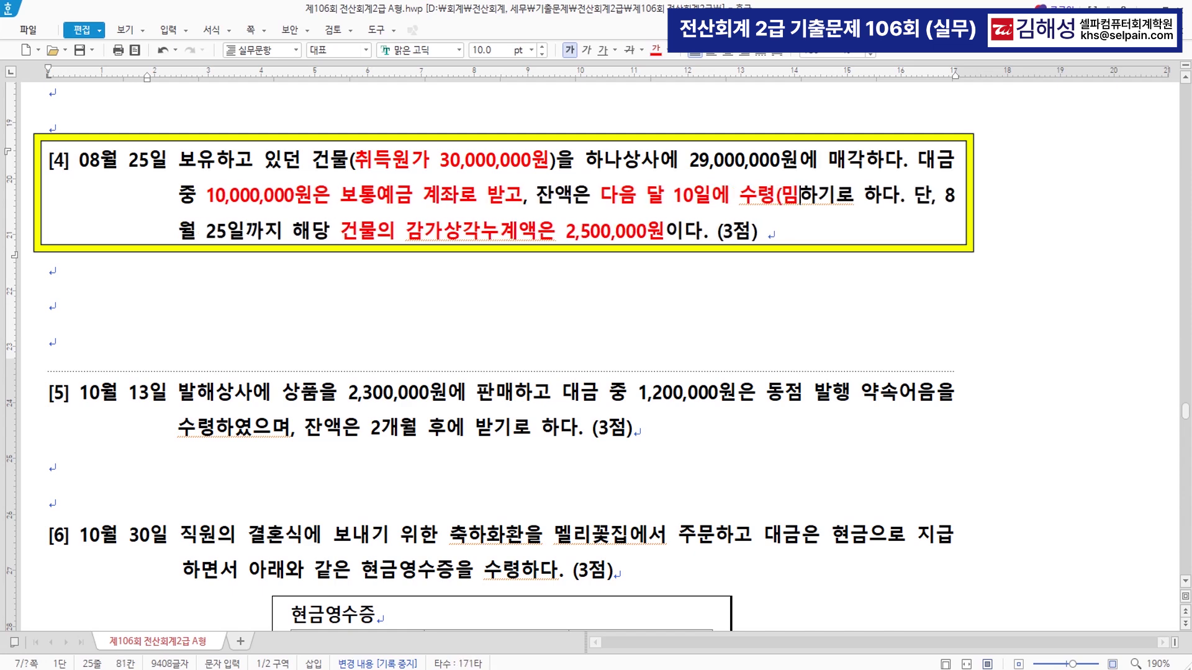
key("BackSpace")
key("BackSpace")
type("미수금")
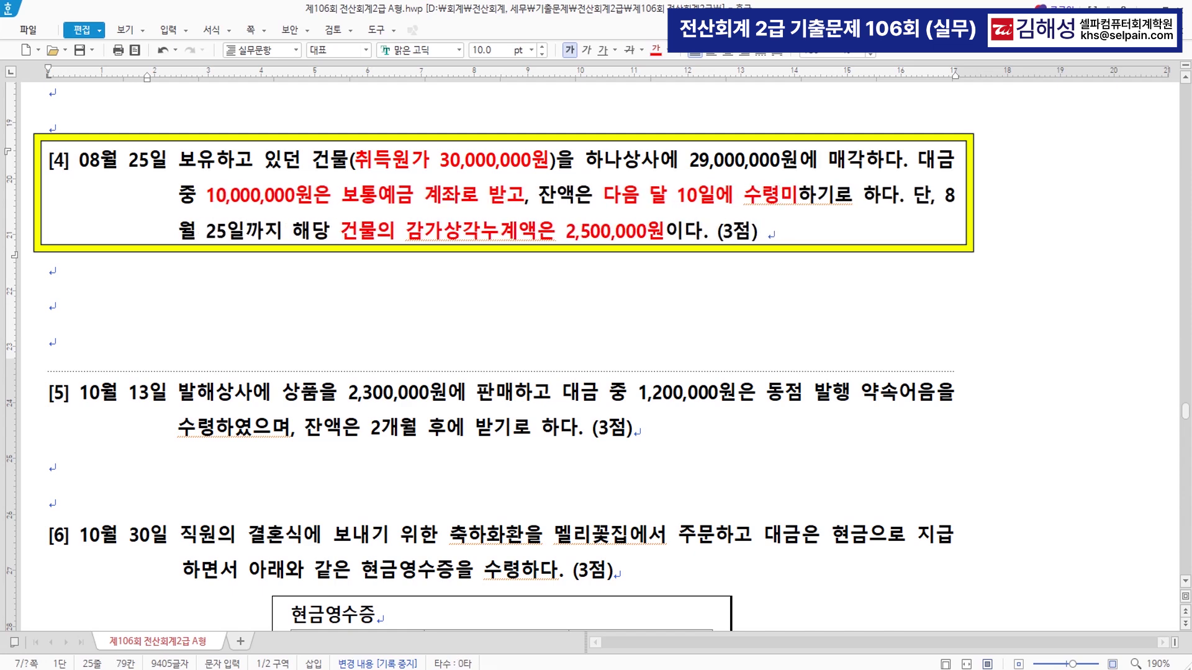
type(")")
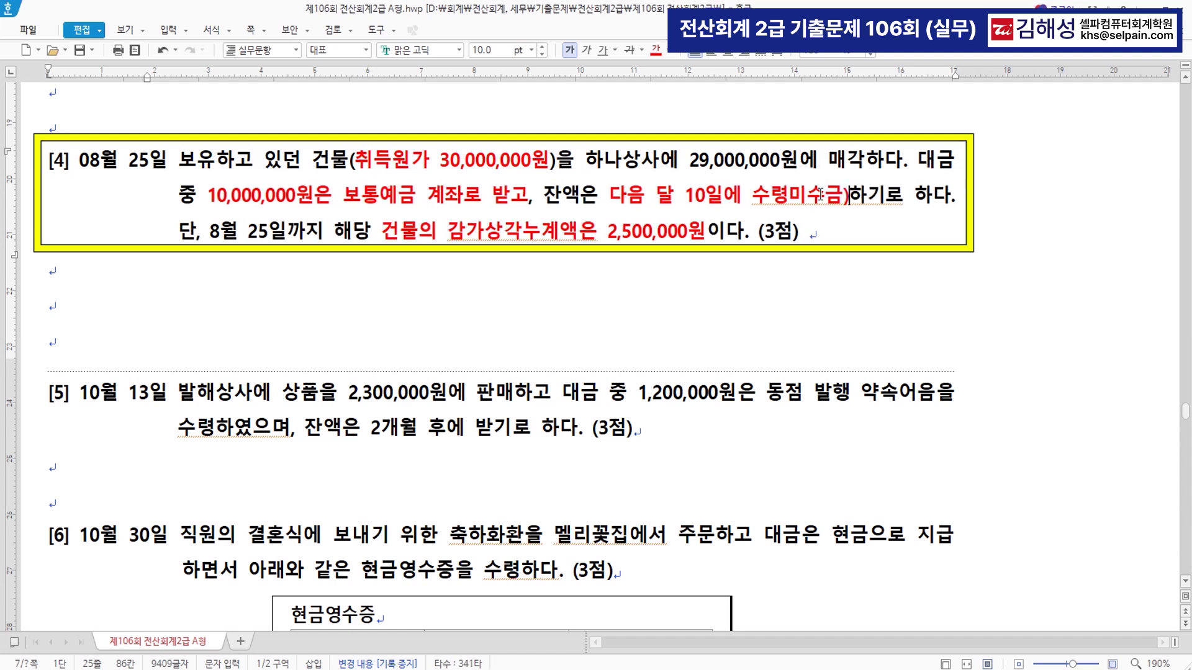
key("Left")
type("(")
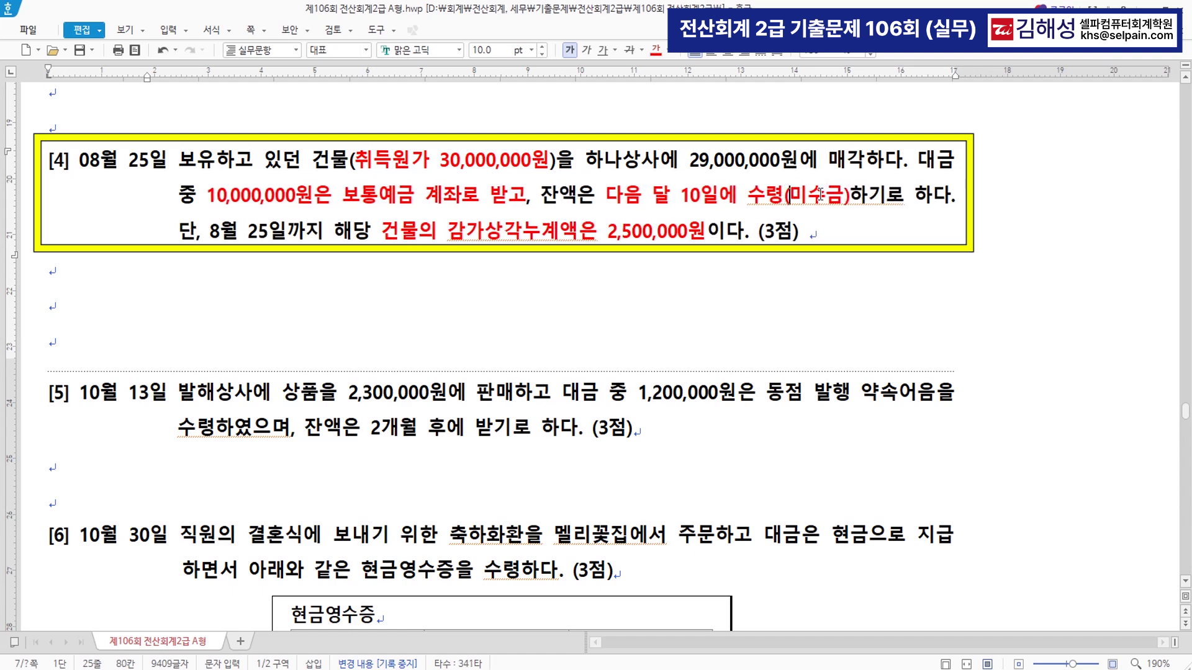
- Bring the 일반전표입력 window back in front, moved down to keep question [4] visible
left_click_drag(313, 160, 340, 163)
key("F12")
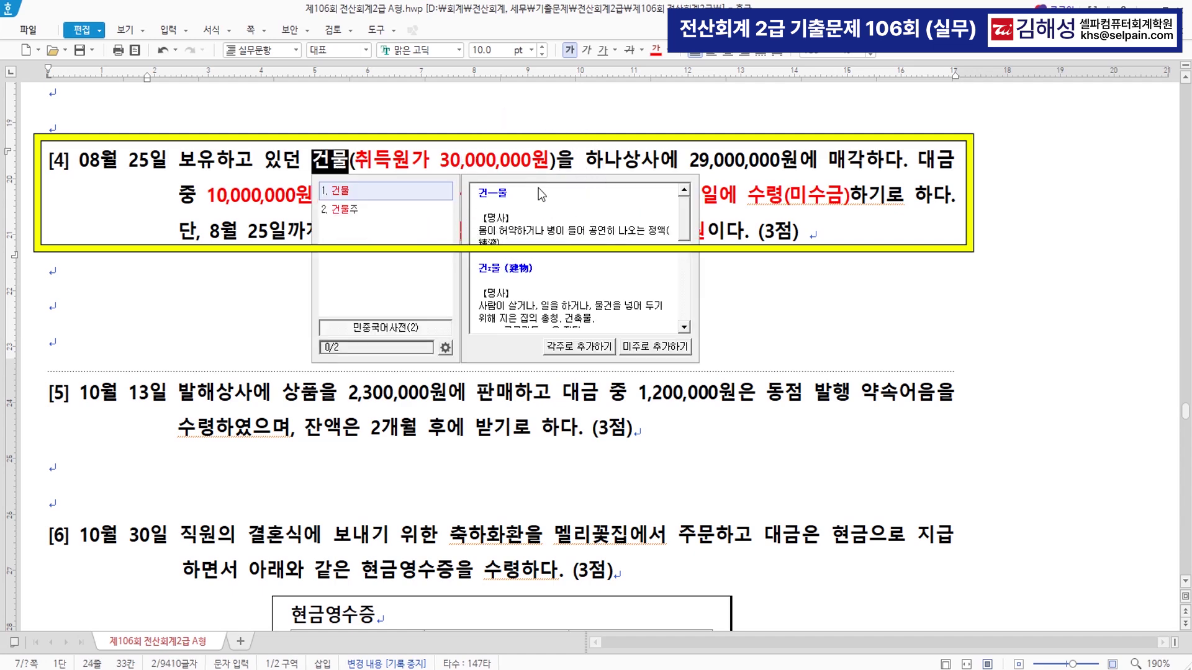
key("Escape")
key("Down")
key("Down")
key("Down")
key("Down")
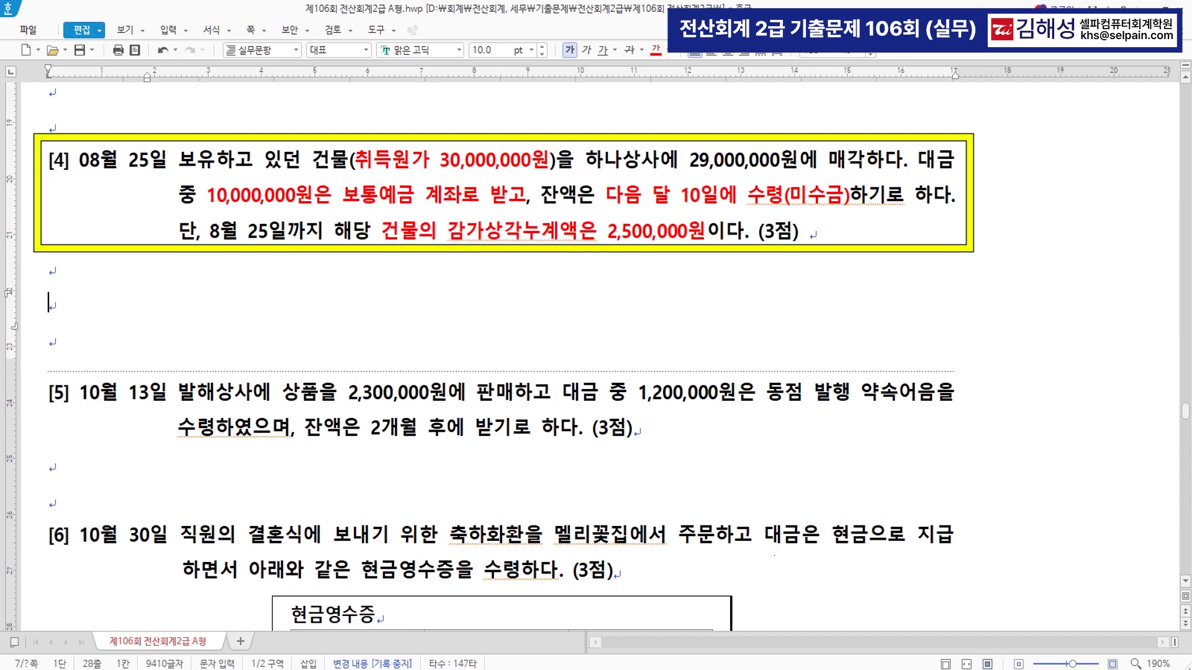
key("alt+Tab")
left_click_drag(539, 232, 540, 306)
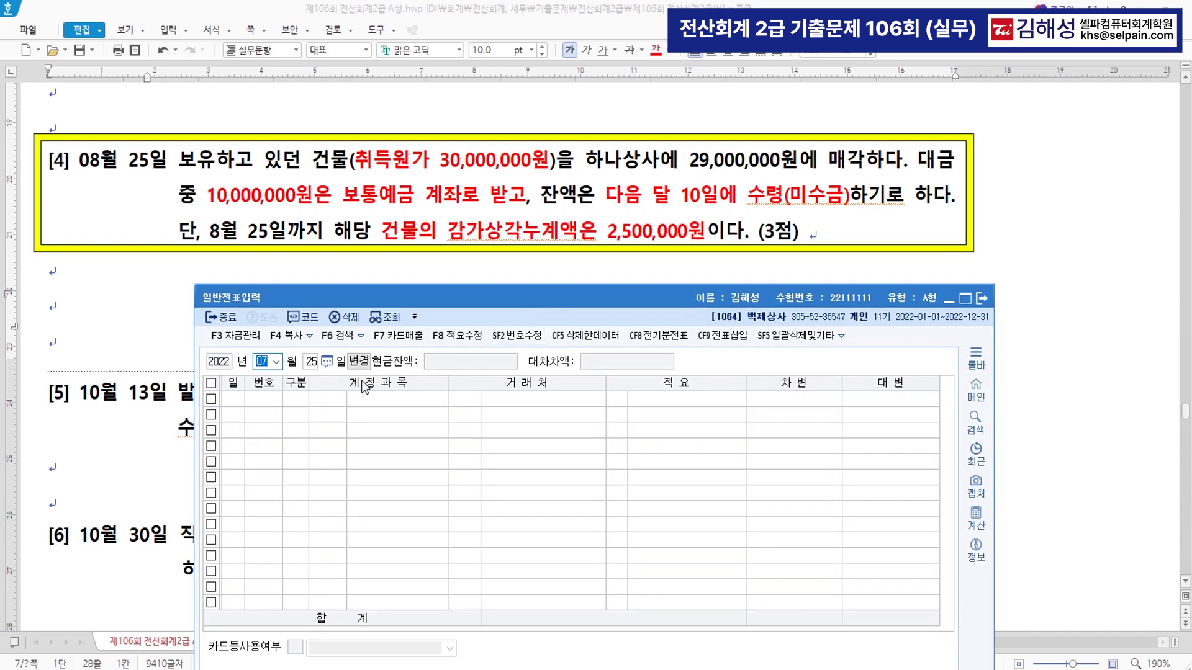
- Date the voucher August 25 and credit 0202 건물 30,000,000
type("8")
key("Return")
key("Return")
type("4")
key("Return")
type("202")
key("Return")
key("Return")
key("Return")
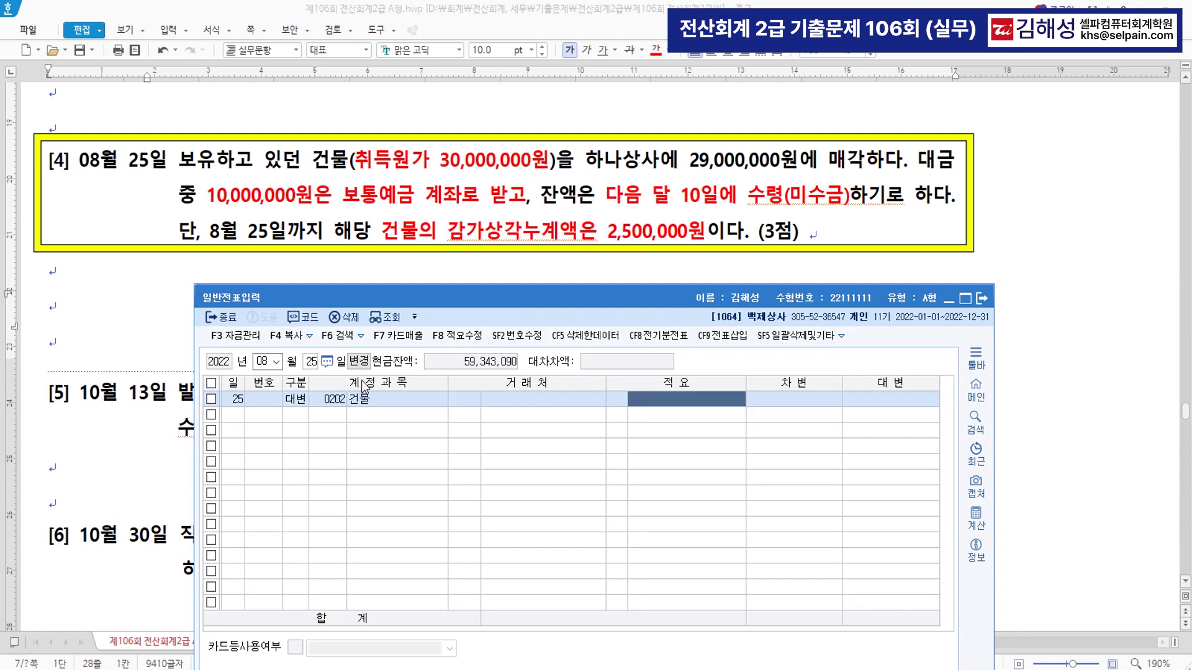
key("Return")
type("30000000")
key("Return")
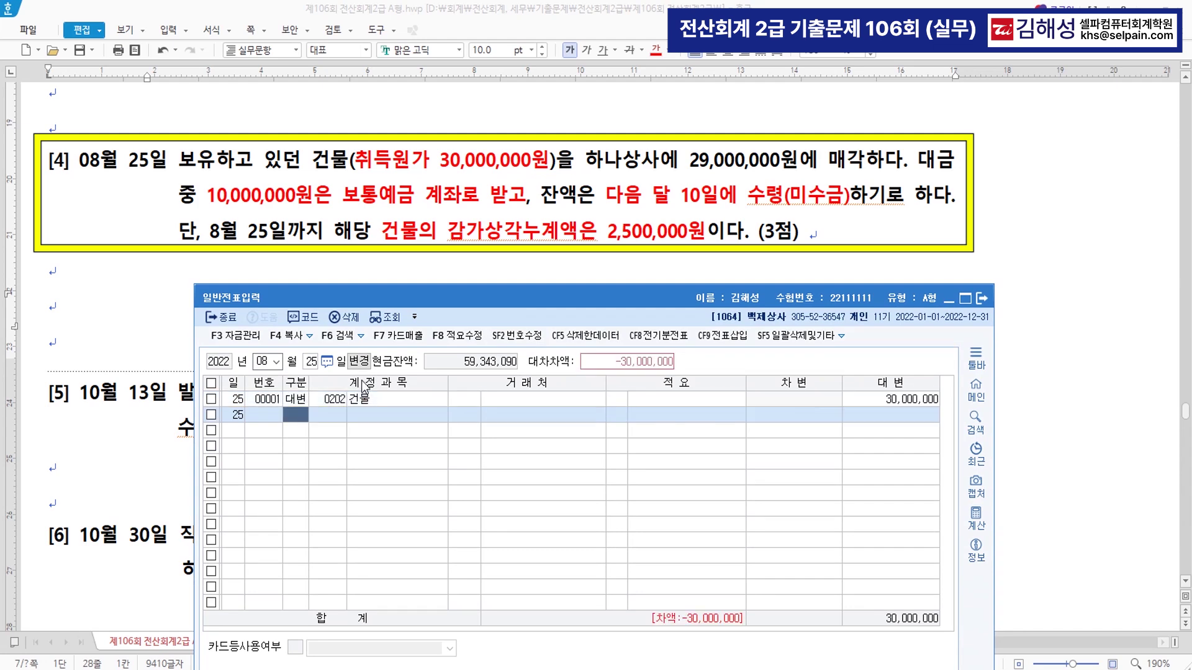
type("3")
- Debit 0203 감가상각누계액 2,500,000 on the second line
key("Return")
type("203")
key("Return")
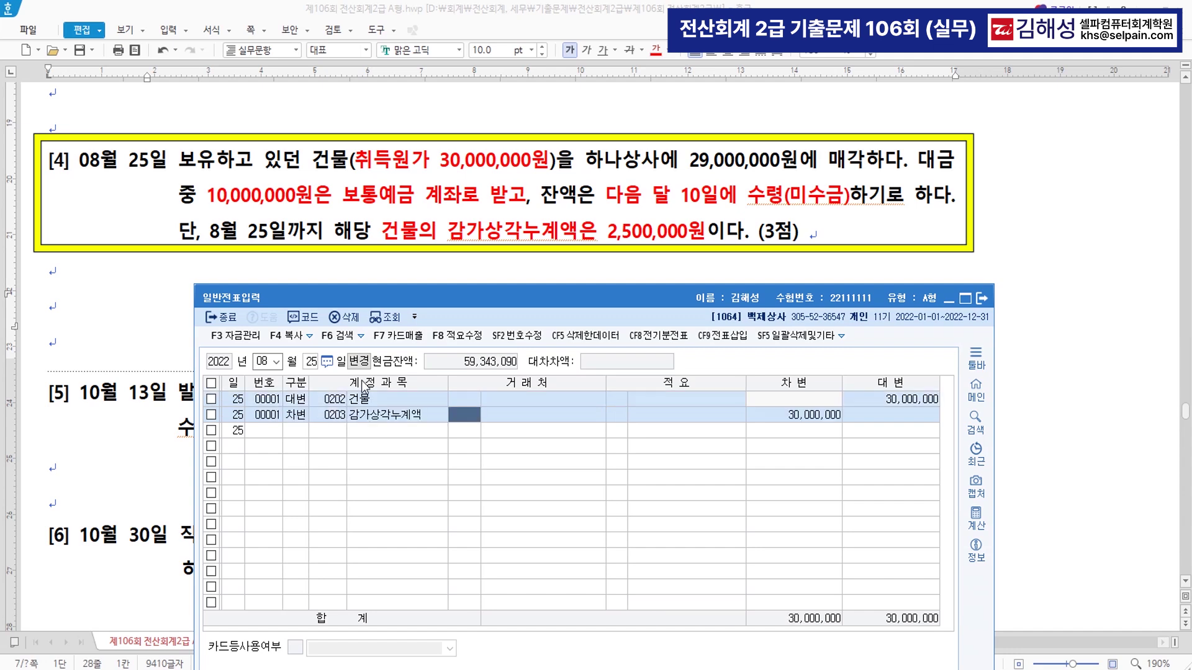
key("Return")
key("Return")
key("Return")
key("Return")
type("2")
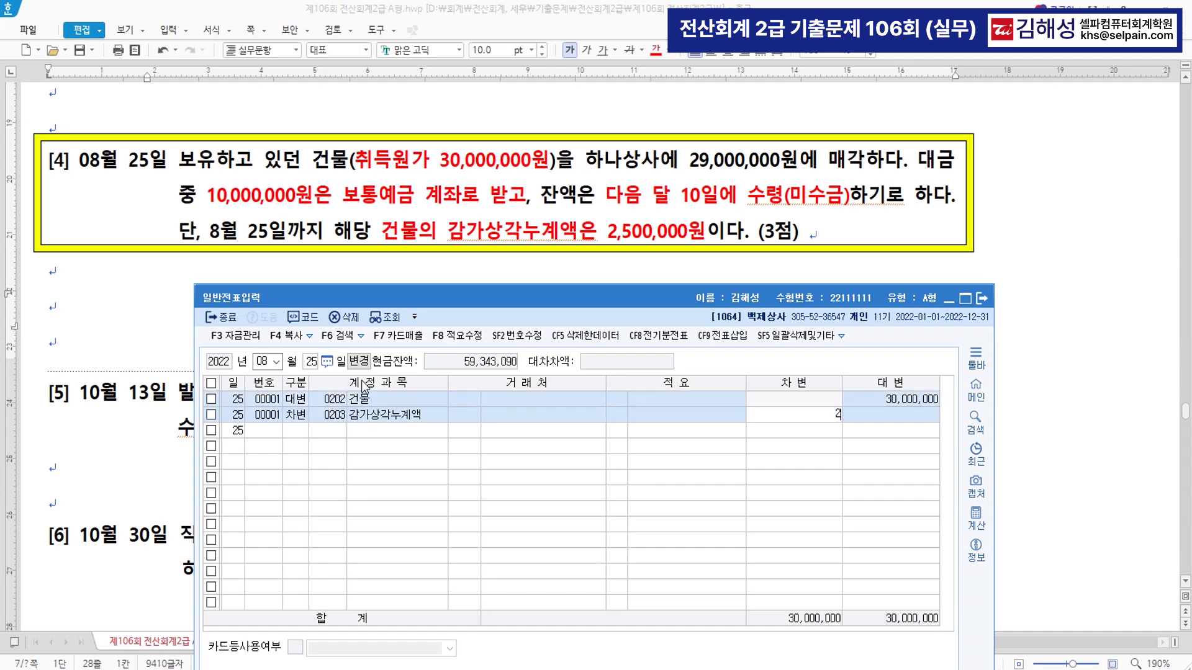
type(",500,000")
key("Return")
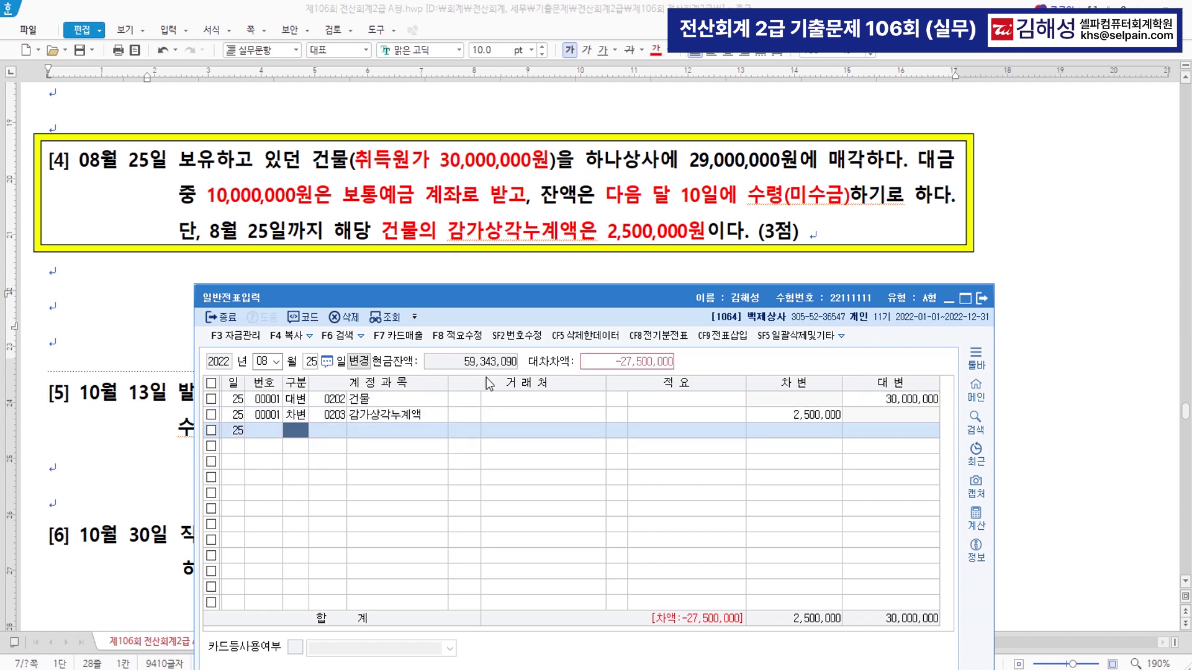
- Debit 0103 보통예금 10,000,000 on the third line
left_click(580, 241)
type("3")
key("Return")
type("103")
key("Return")
key("Return")
key("Return")
- Debit 0120 미수금 17,500,000 with 거래처 하나상사 on the fourth line
key("Return")
type("10000000")
key("Return")
type("3")
key("Return")
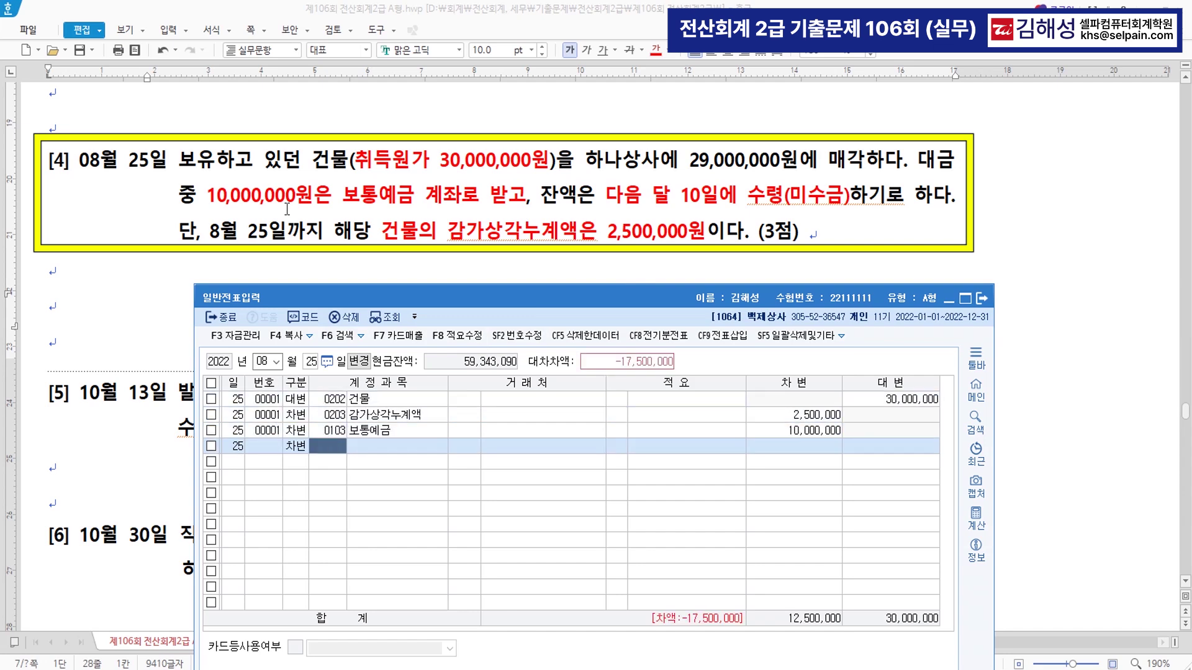
type("120")
key("Return")
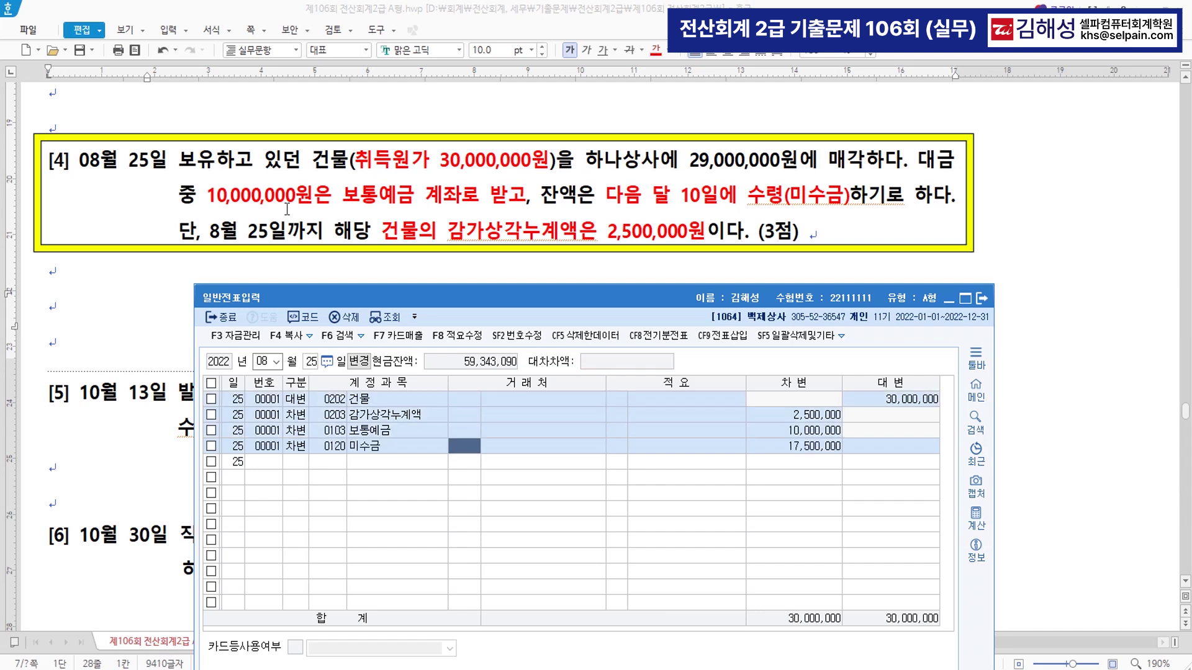
type("하내")
key("Return")
key("Return")
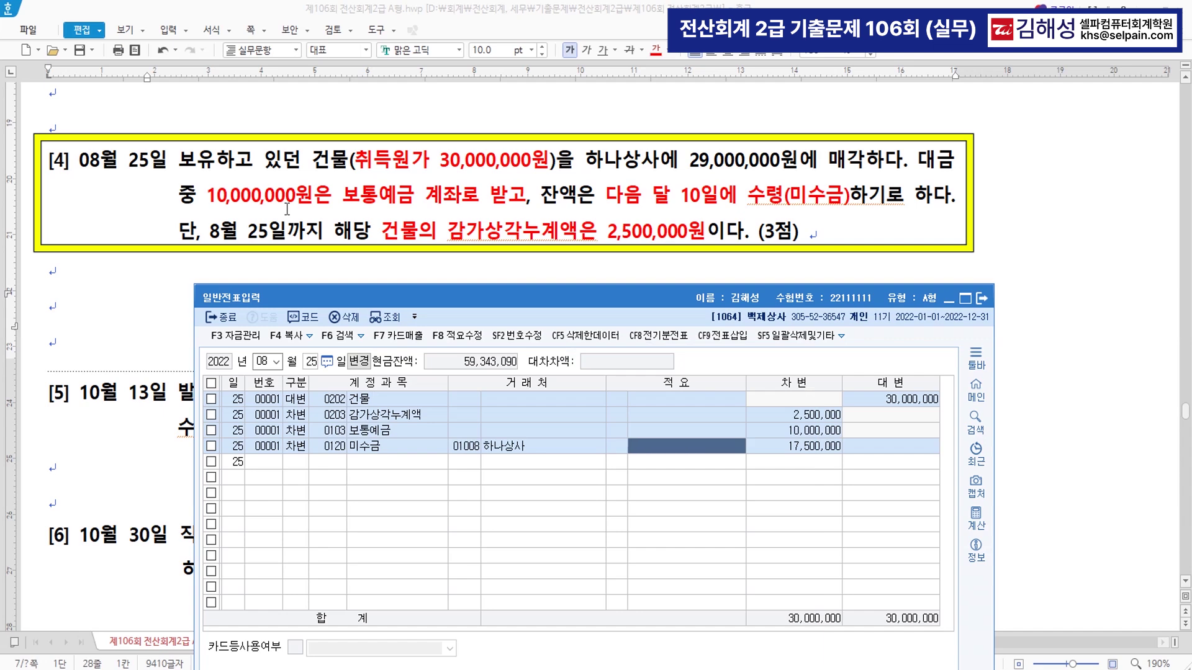
key("Return")
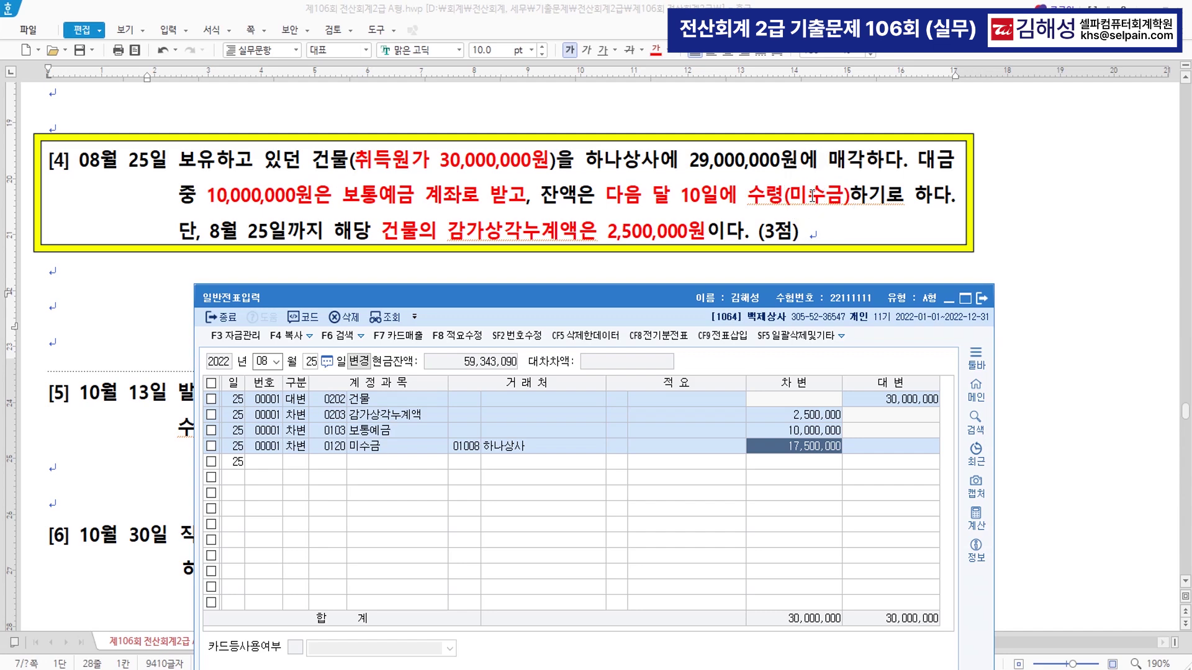
- Change the 미수금 debit amount to 19,000,000
left_click(797, 447)
type("19000000")
key("Return")
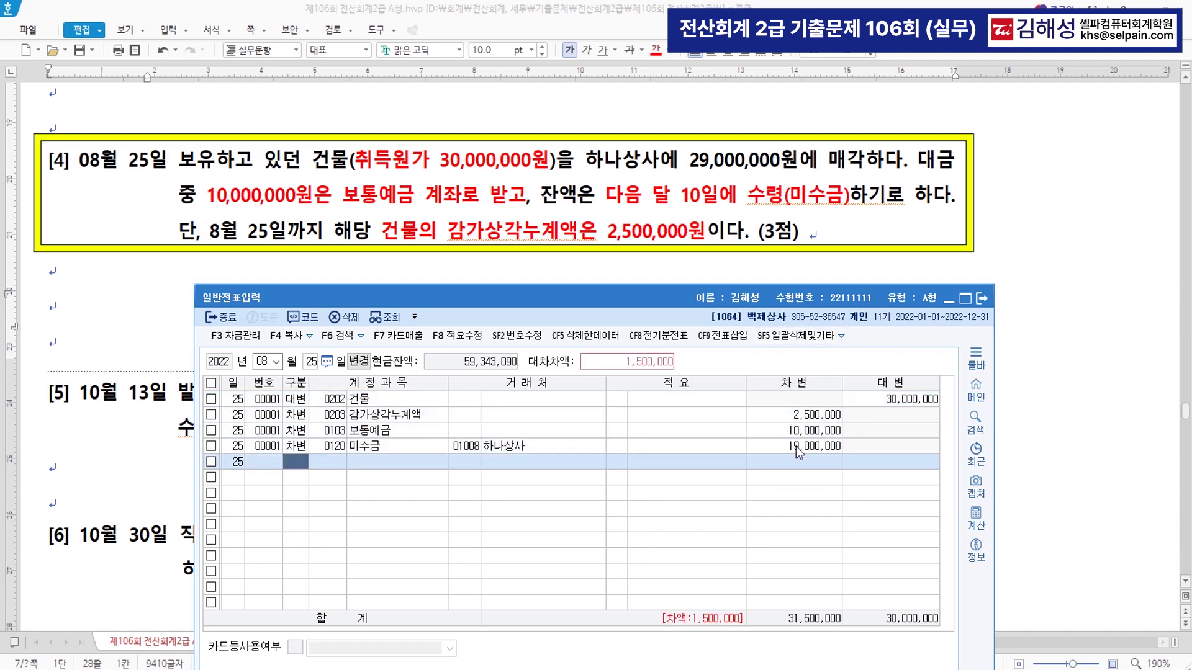
- Add a 0914 유형자산처분이익 credit of 1,500,000 so totals balance at 31,500,000
left_click(630, 363)
left_click(631, 364)
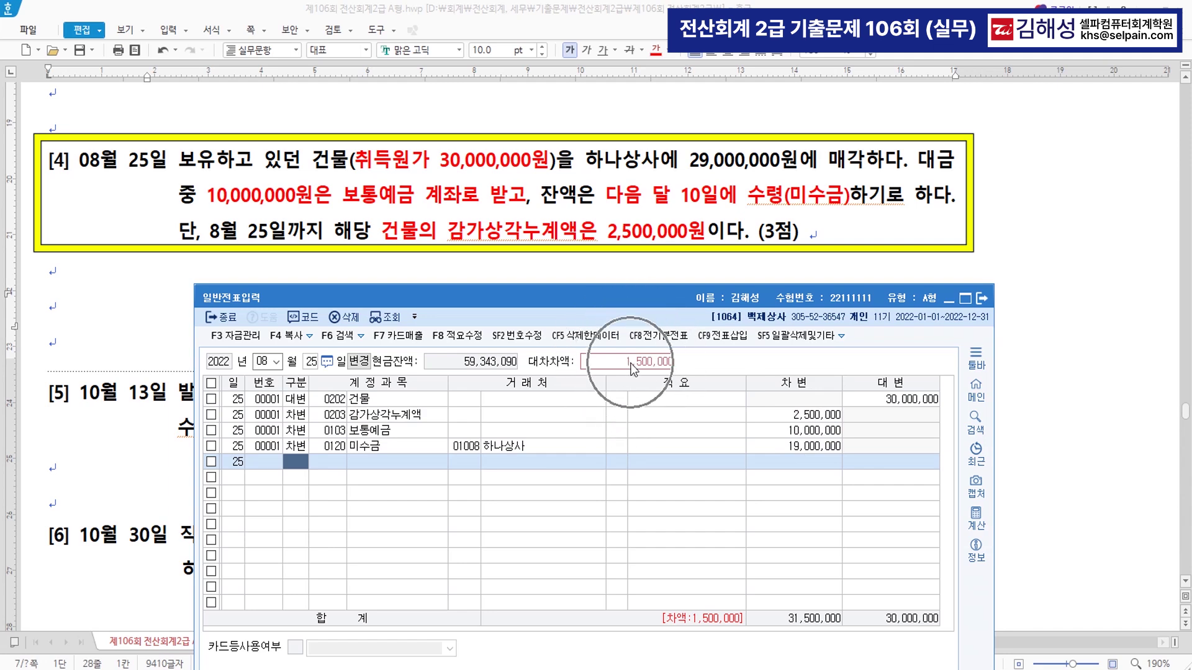
left_click(631, 365)
type("4")
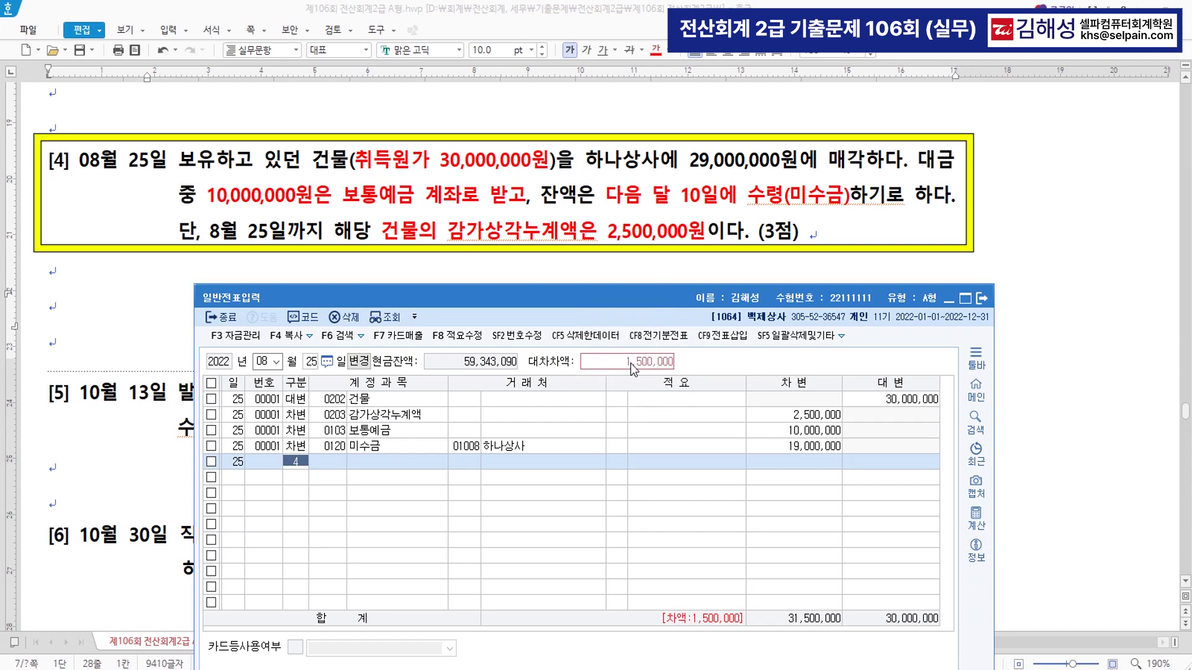
type("유형")
key("Return")
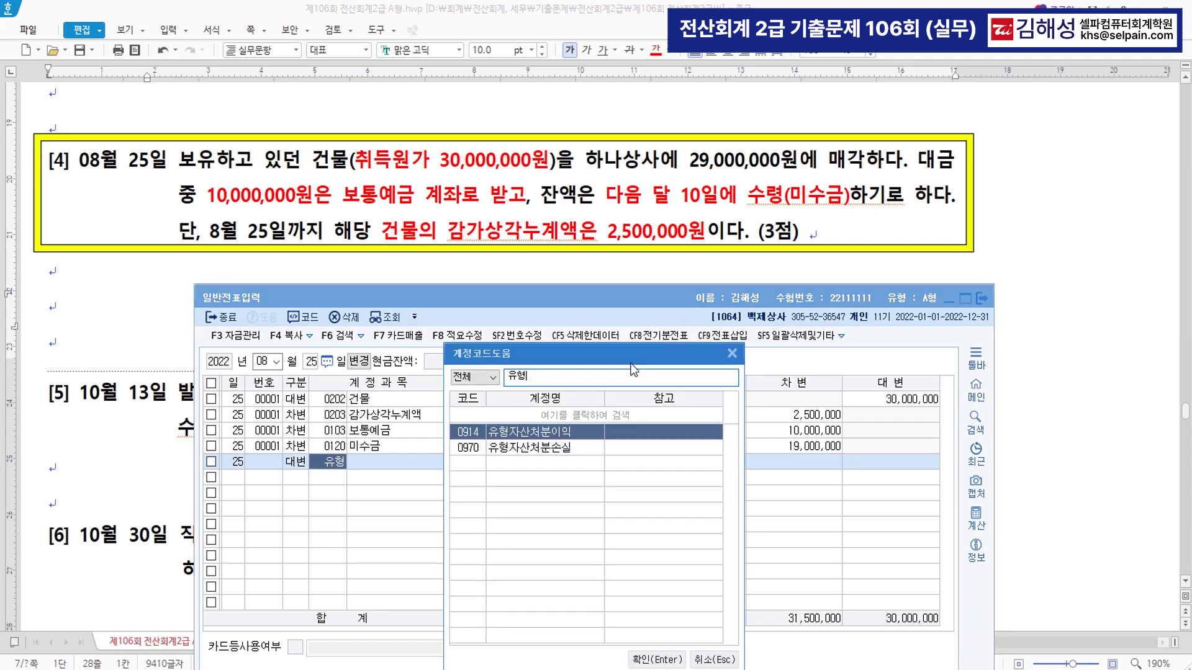
key("Return")
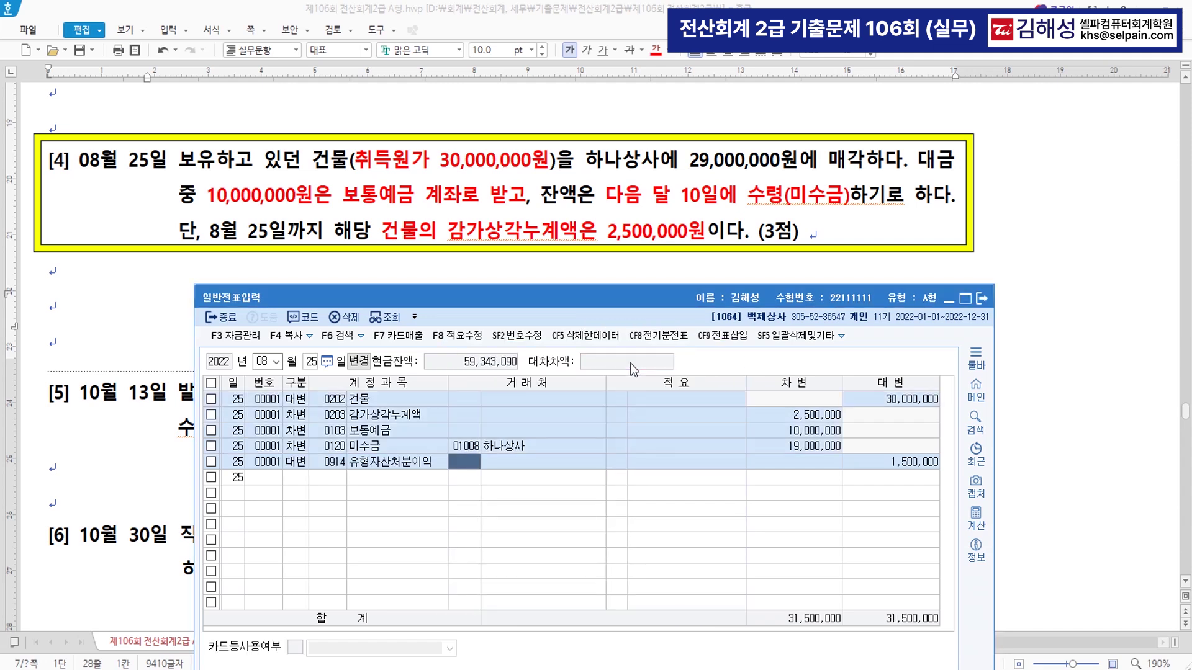
left_click(632, 364)
left_click(632, 363)
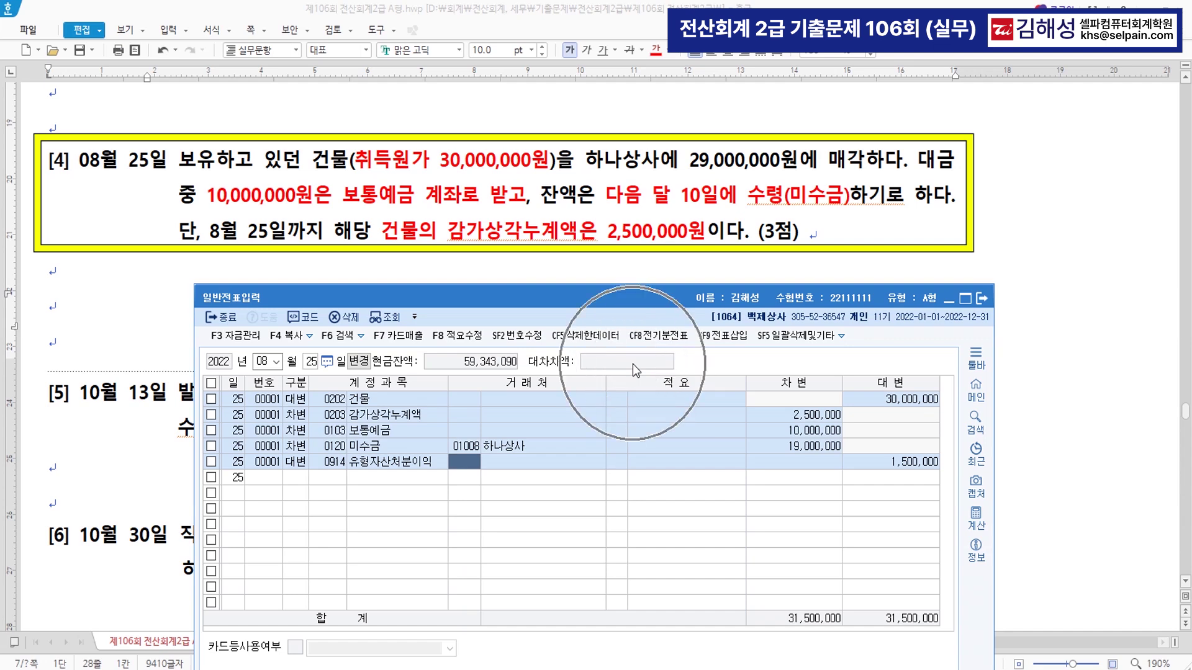
left_click(888, 463)
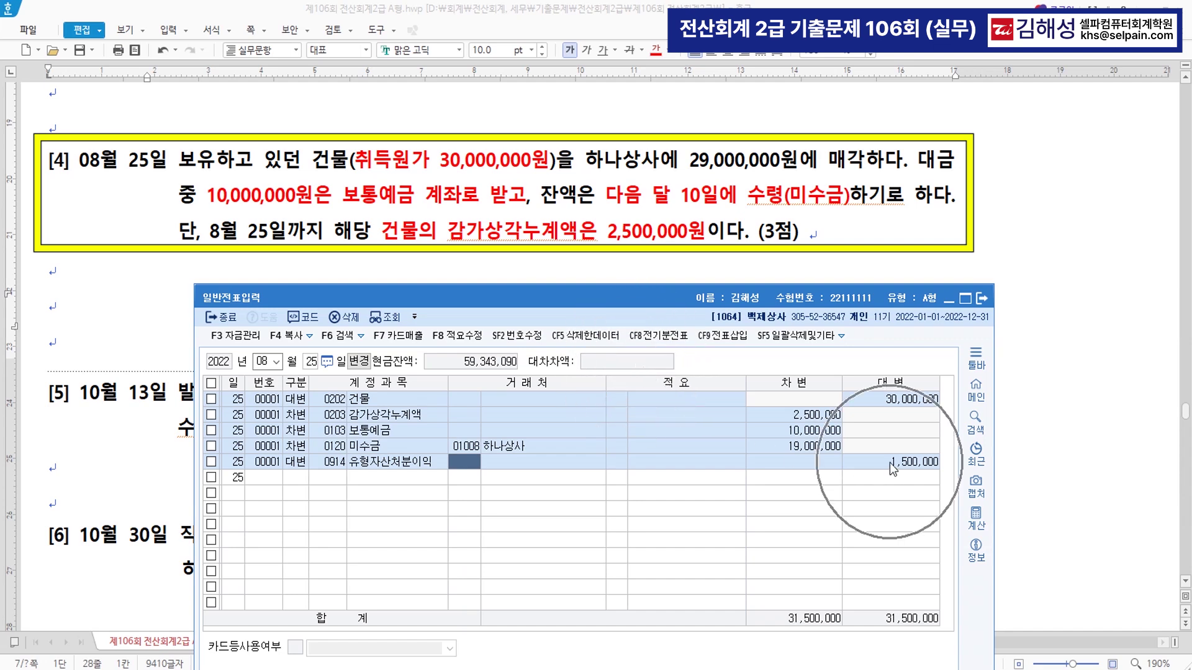
left_click(638, 365)
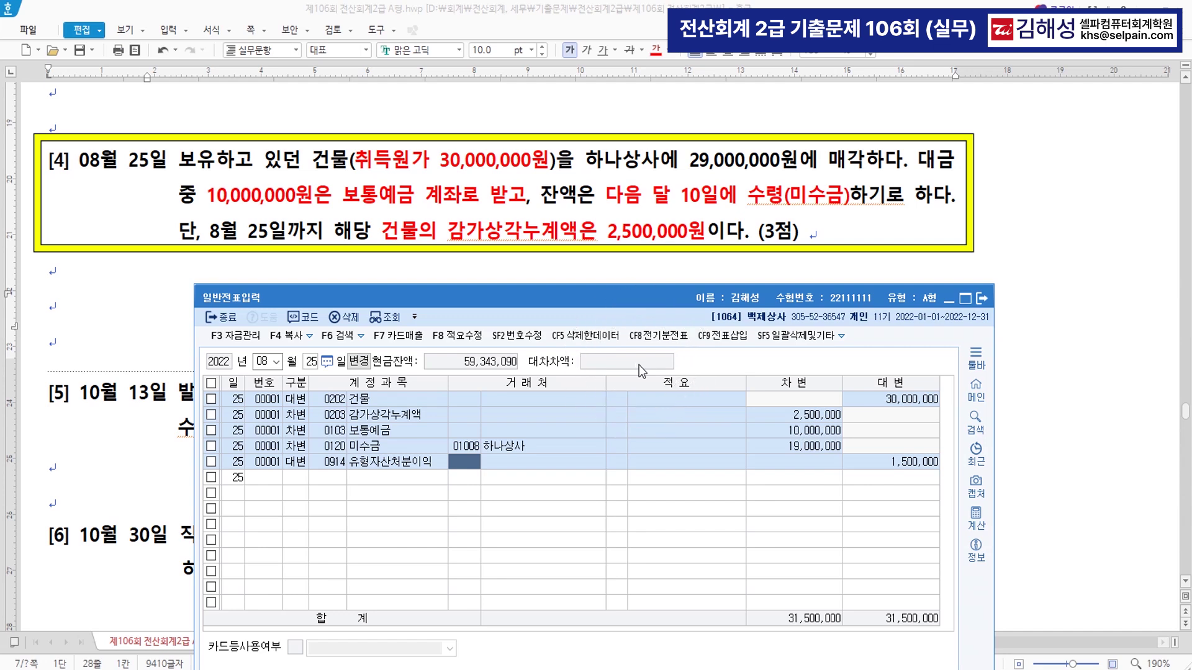
left_click(793, 471)
left_click(128, 397)
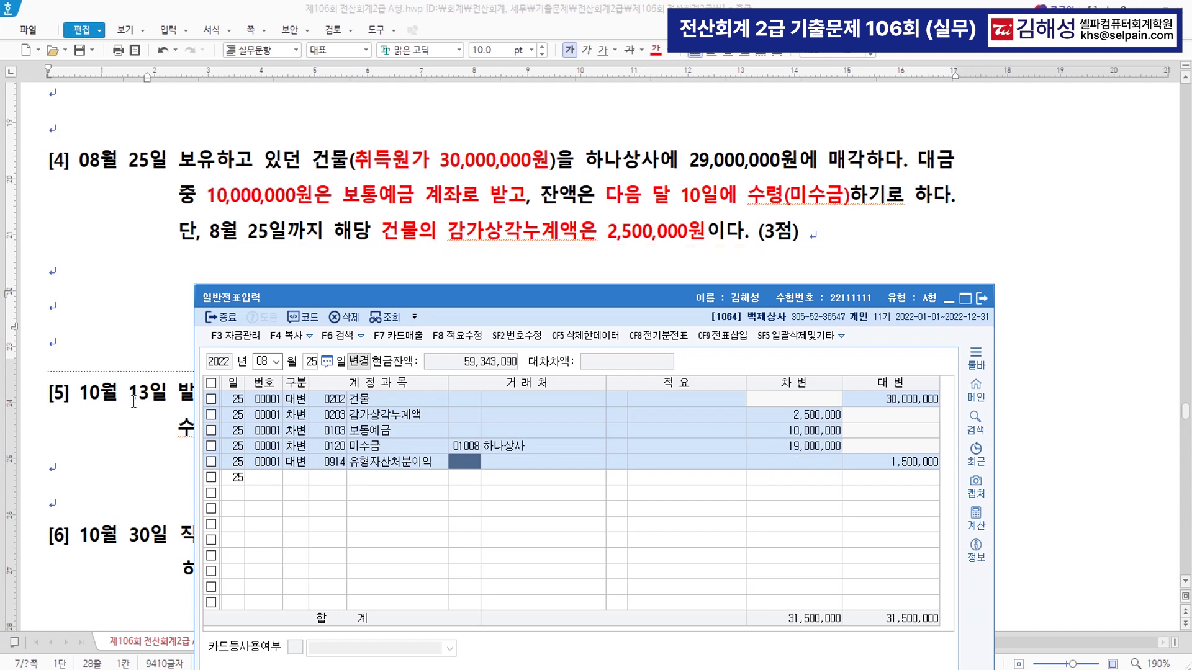
- Colour question [5]'s sale, promissory-note and remaining-balance phrases red, then clear the KcLep voucher
scroll(310, 310, "down", 5)
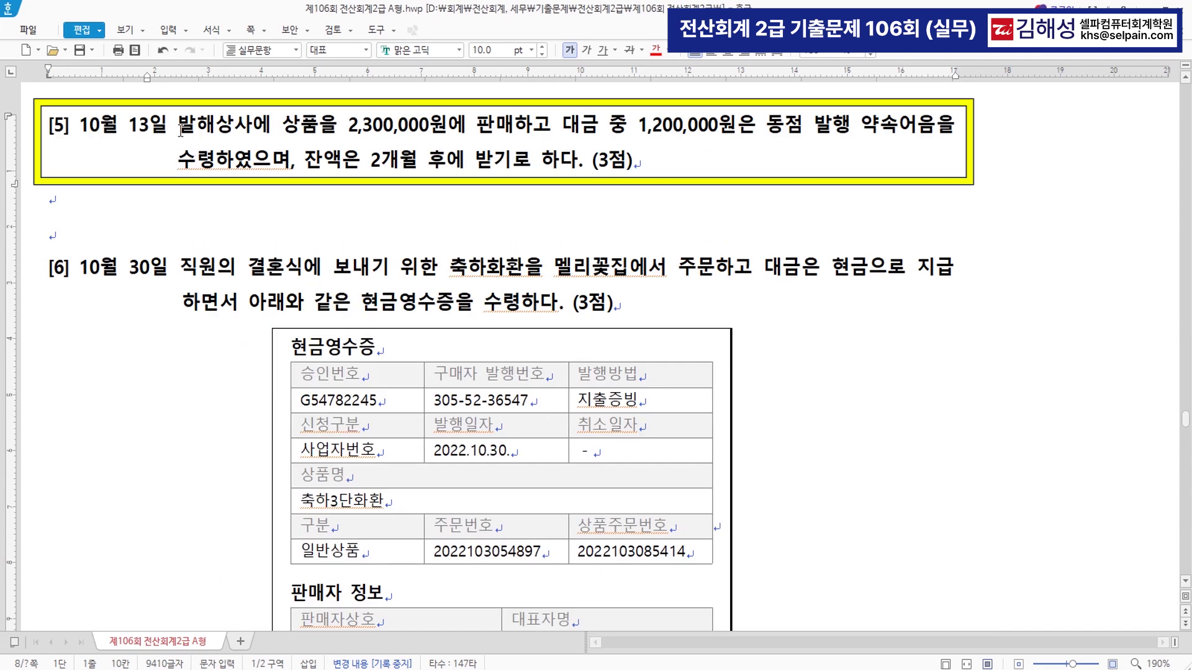
left_click_drag(283, 129, 512, 132)
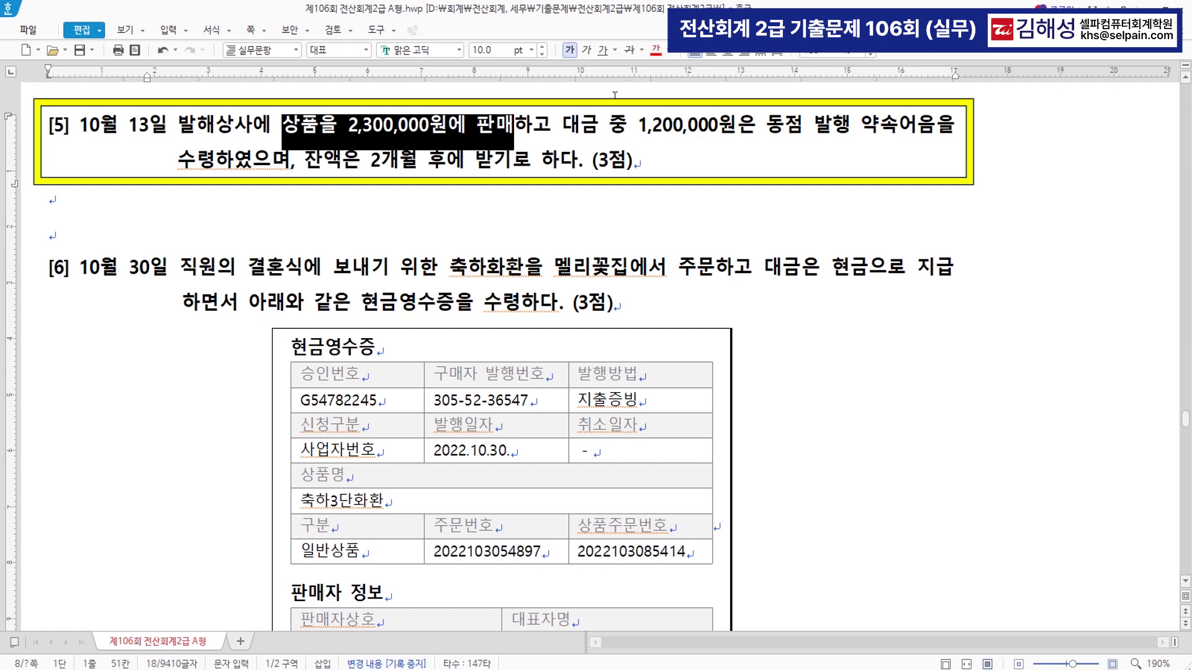
left_click(655, 51)
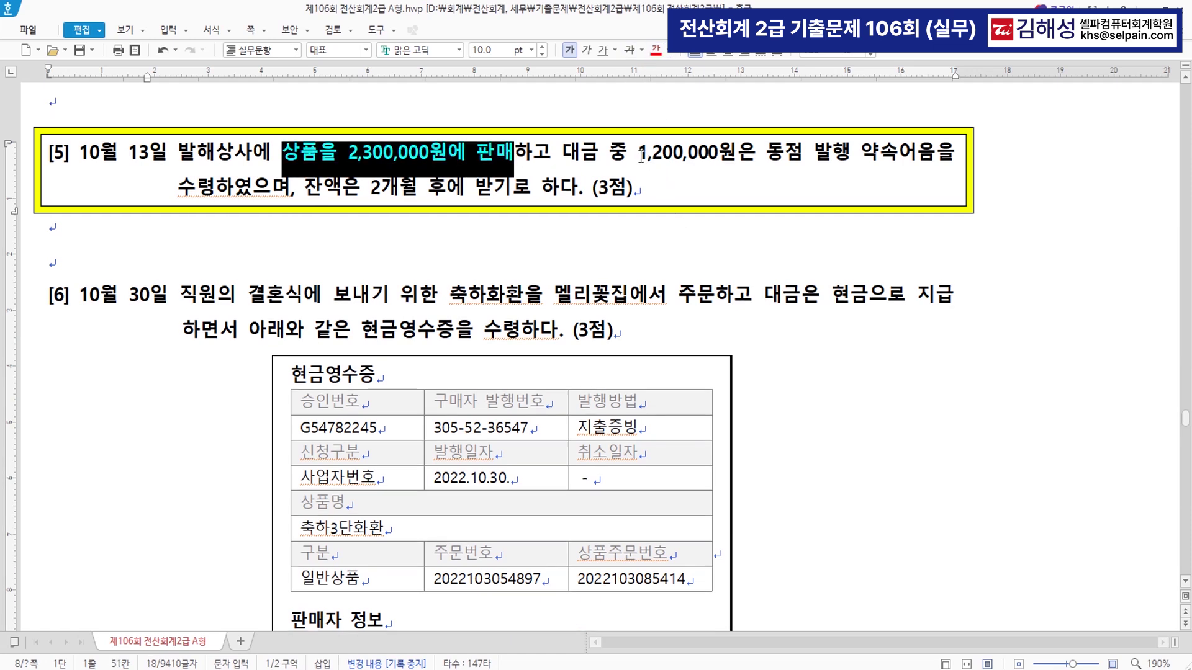
left_click_drag(641, 155, 215, 189)
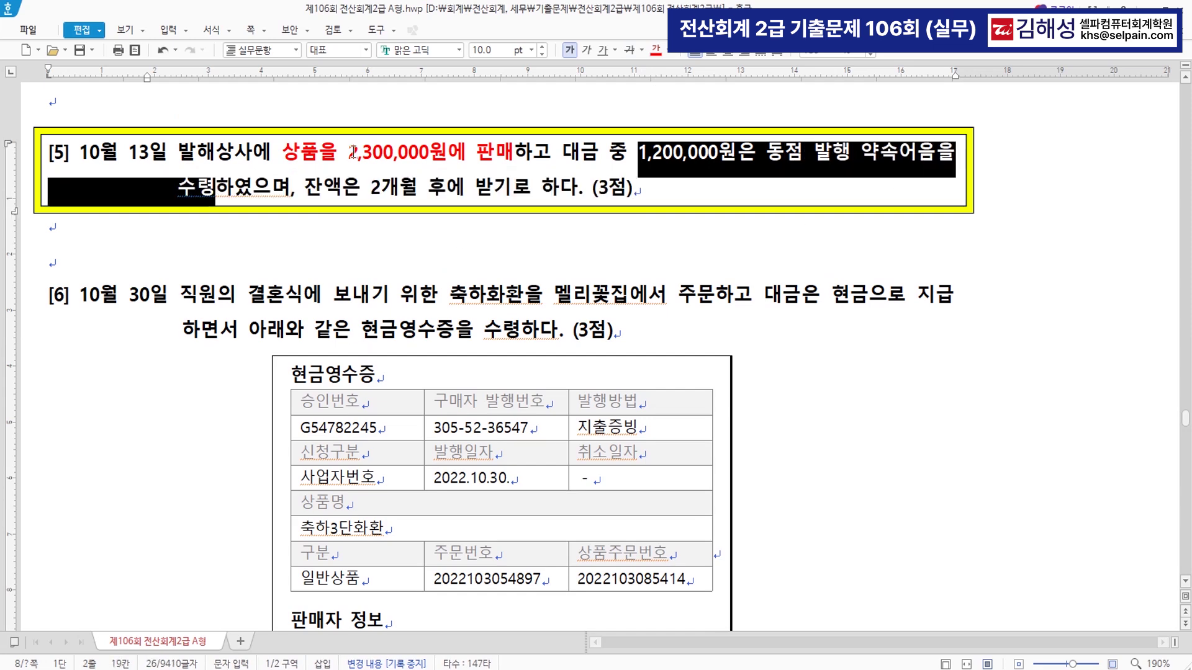
left_click(656, 50)
left_click(306, 189)
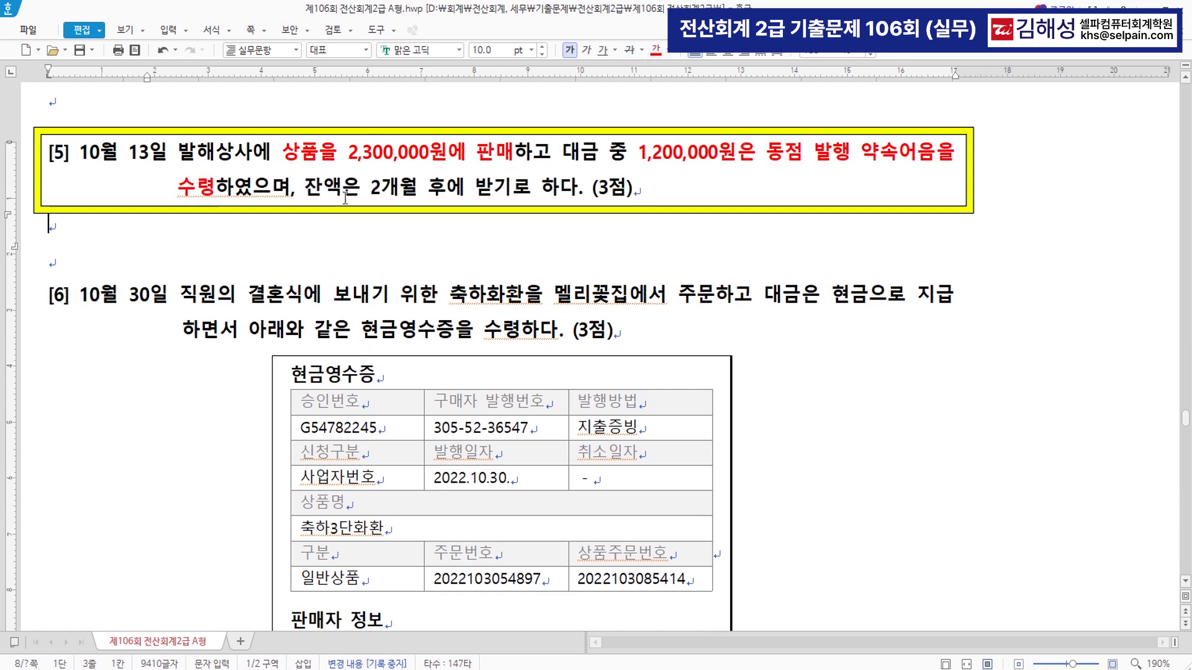
left_click_drag(306, 189, 577, 189)
left_click(656, 51)
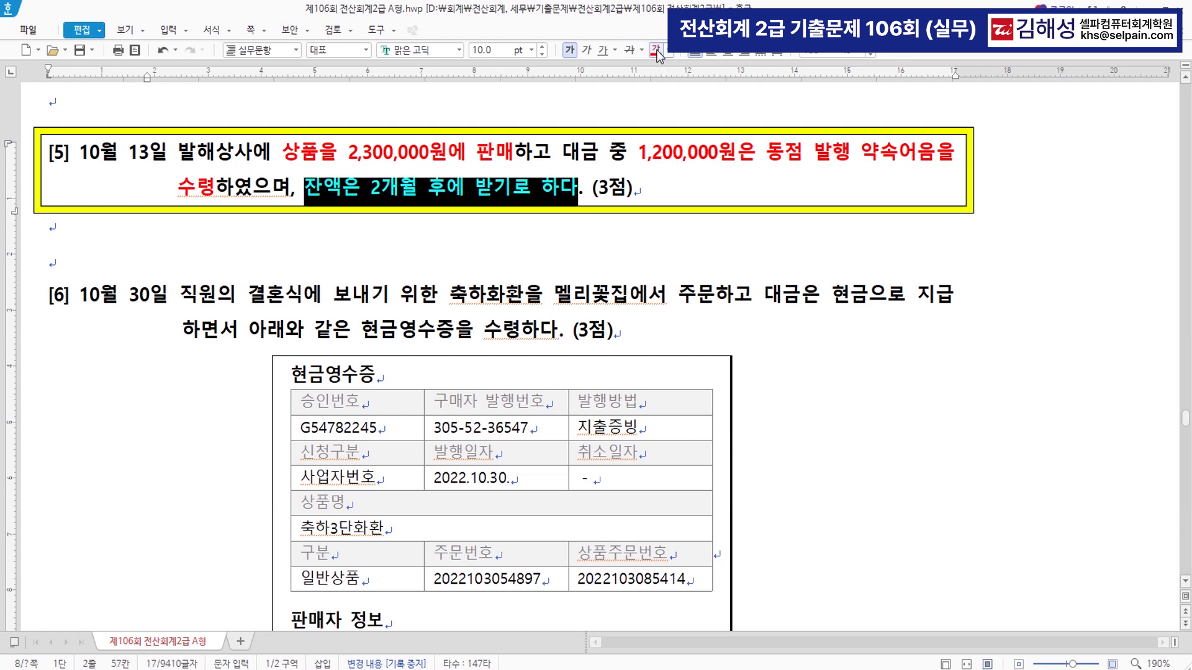
left_click(492, 195)
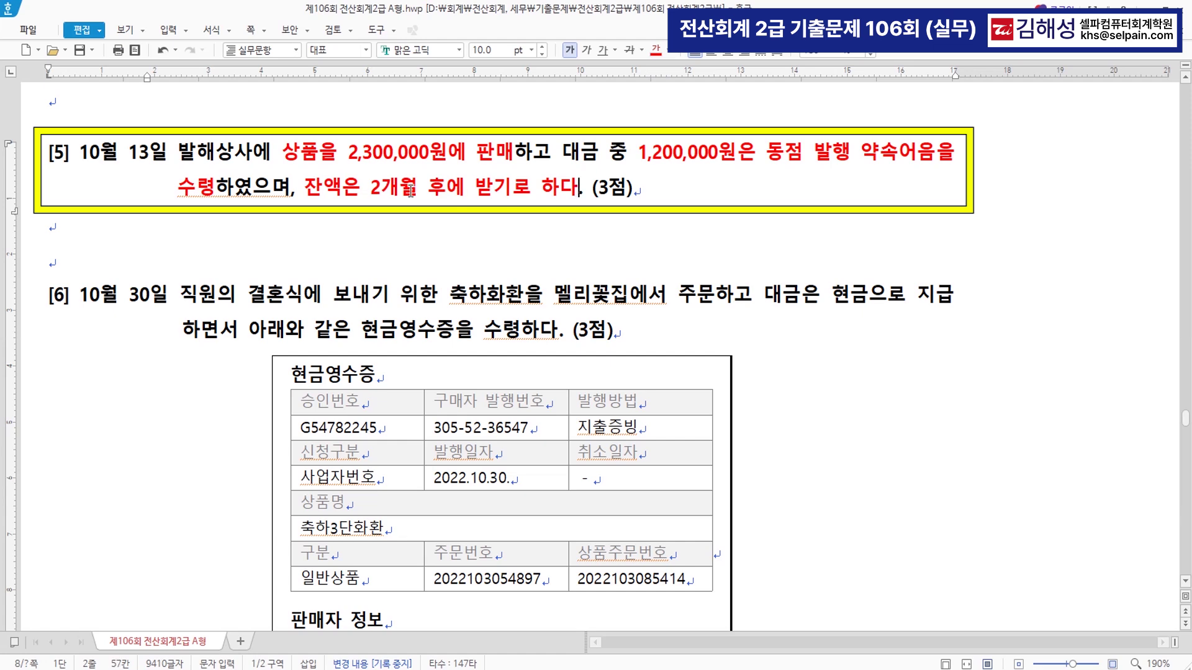
key("alt+Tab")
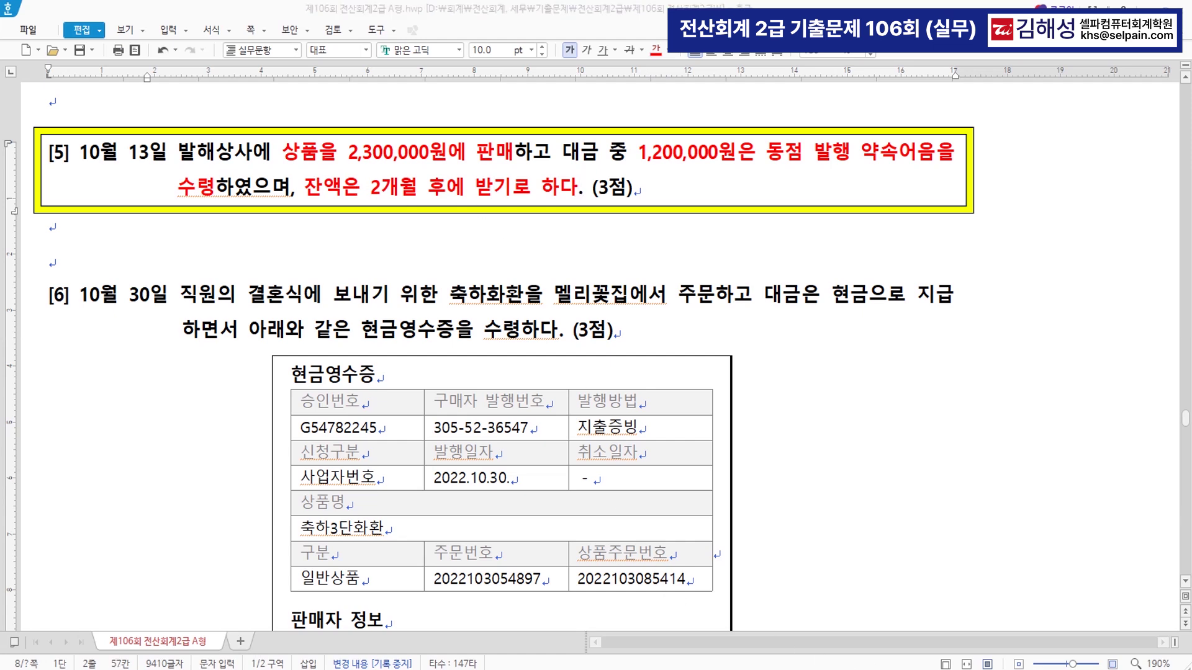
key("Escape")
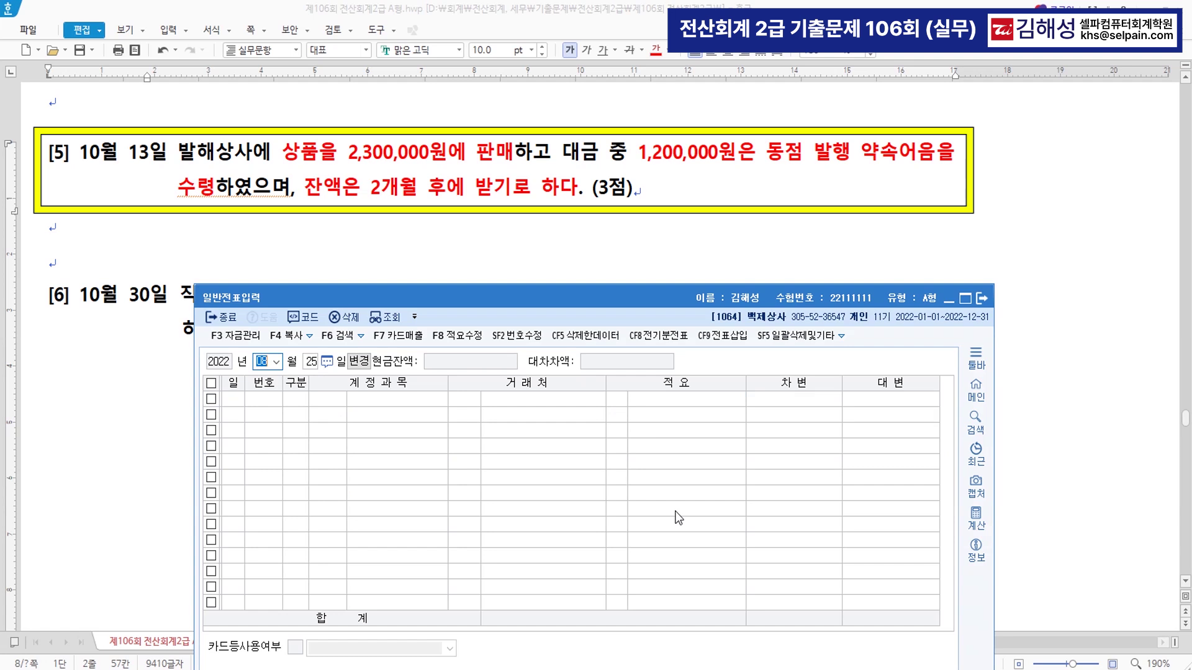
- Set the voucher date to October 13
type("10")
key("Return")
type("13")
key("Return")
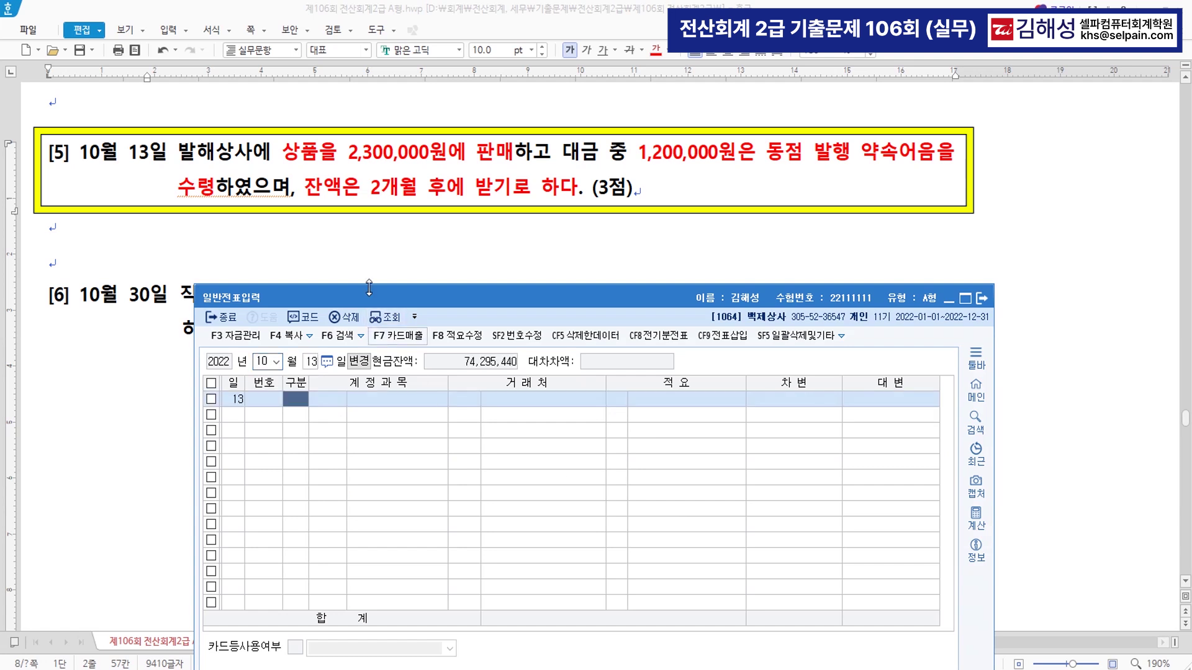
- Italicize the phrase '상품을 2,300,000원에 판매' in question [5]
left_click(288, 155)
left_click_drag(283, 152, 509, 167)
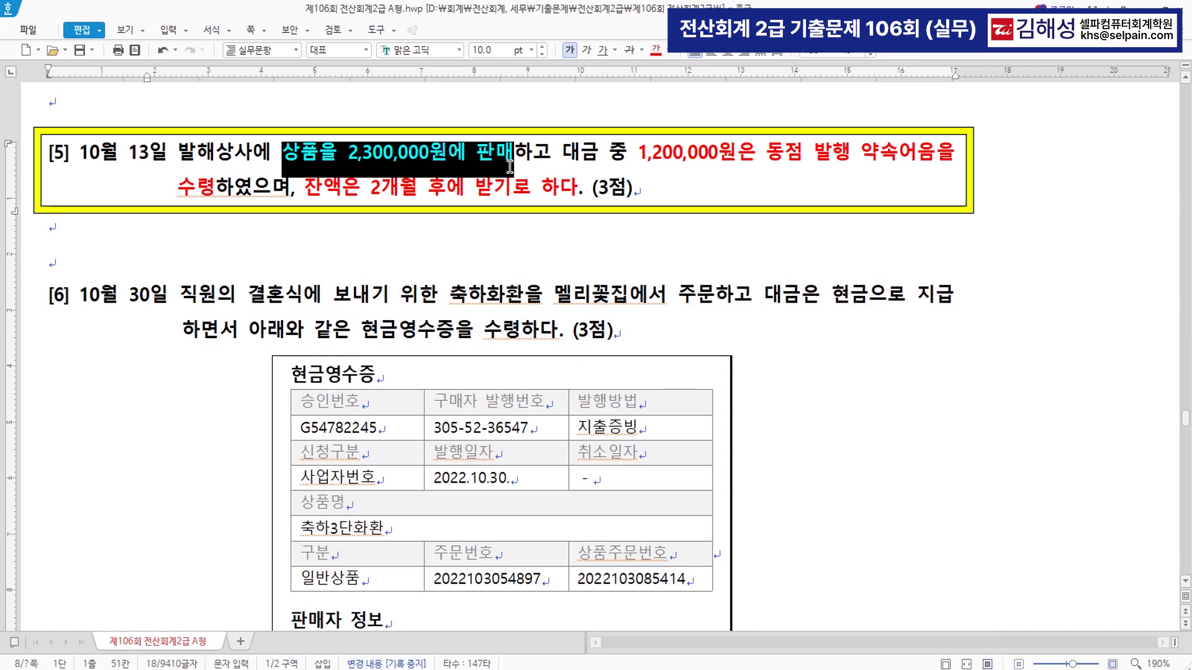
left_click(586, 51)
left_click(518, 158)
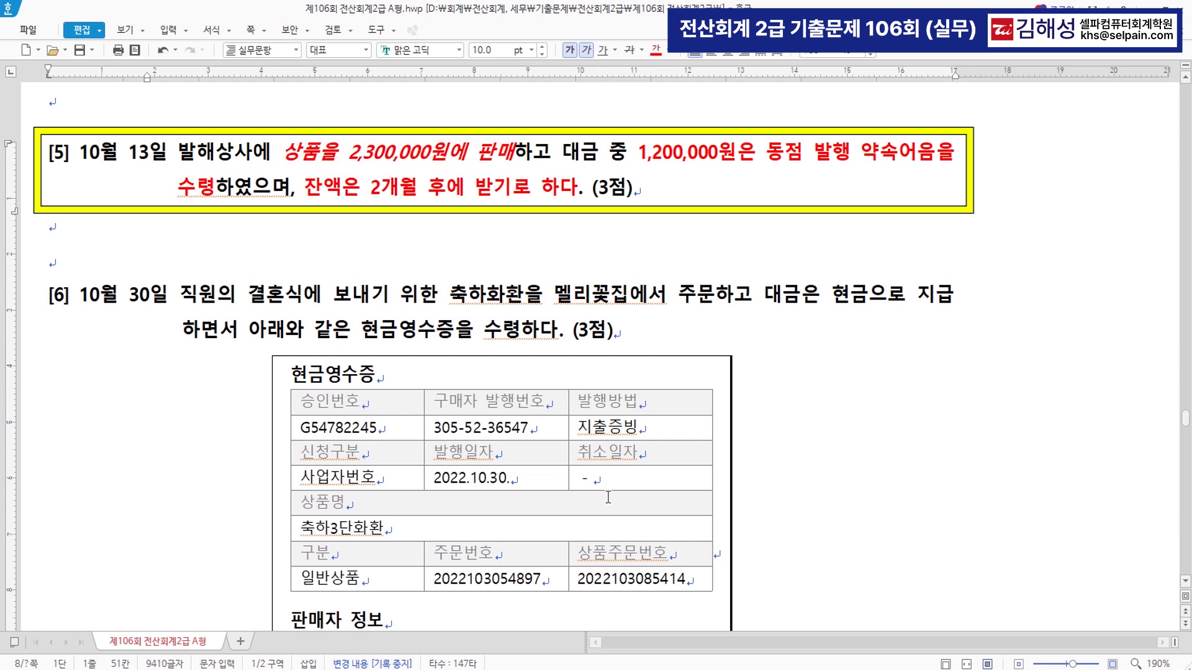
key("alt+Tab")
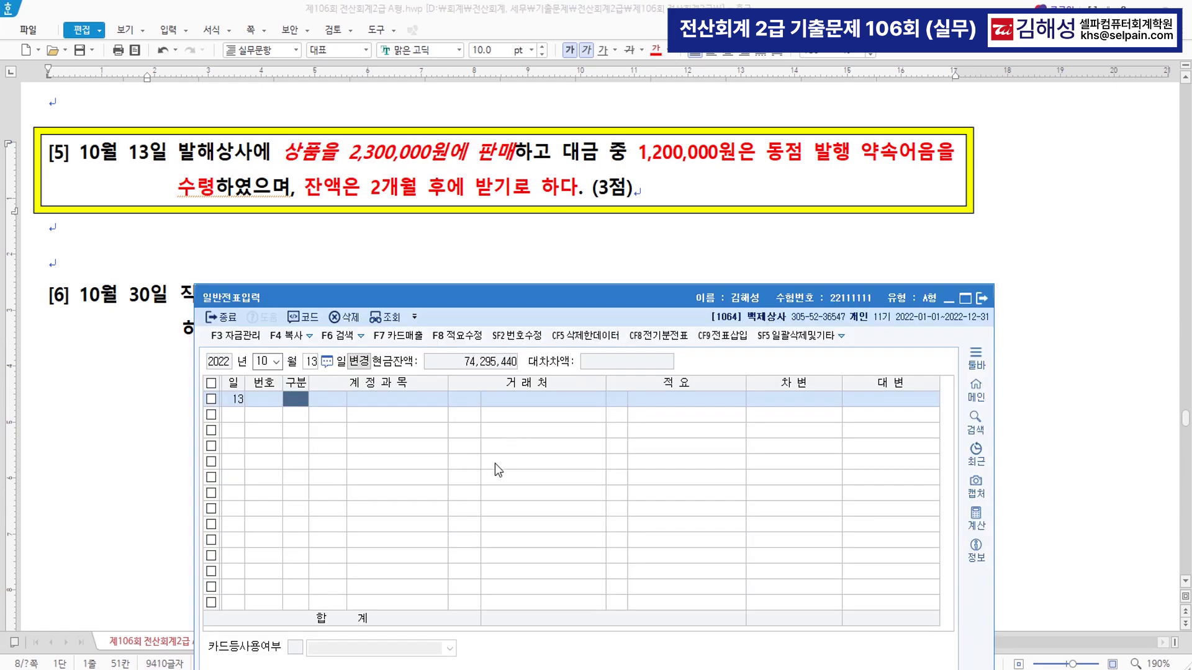
- Credit 0401 상품매출 2,300,000 on the first line
type("4")
key("Return")
type("146")
key("Return")
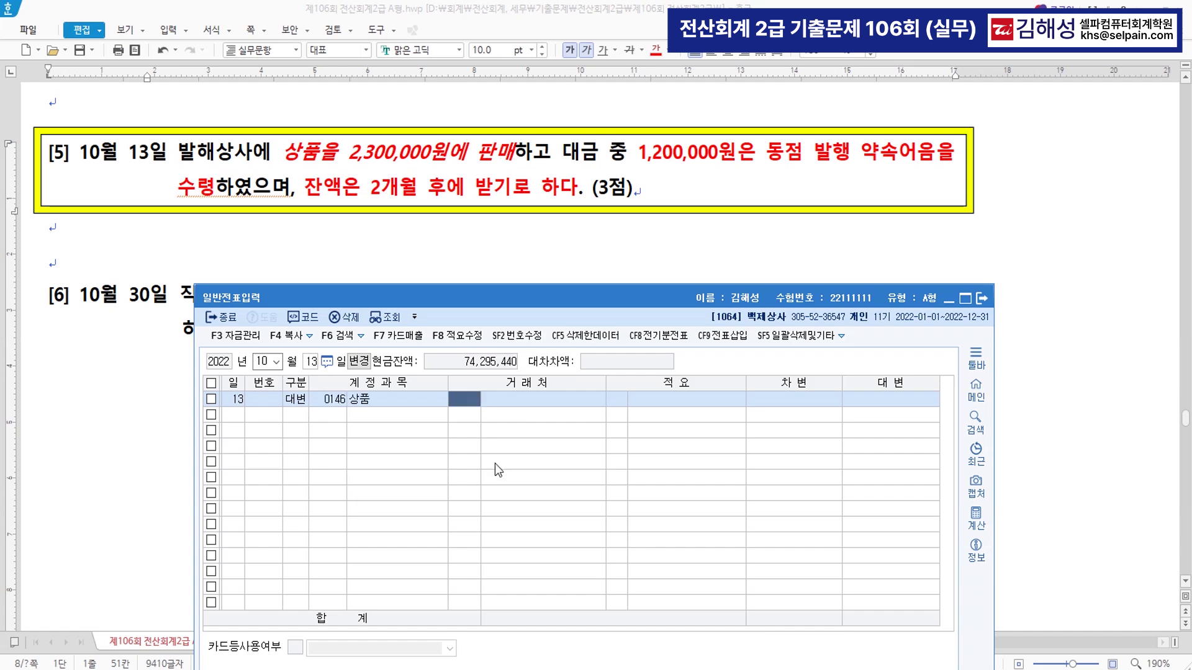
key("shift+Tab")
key("shift+Tab")
key("Return")
type("상품매")
key("Return")
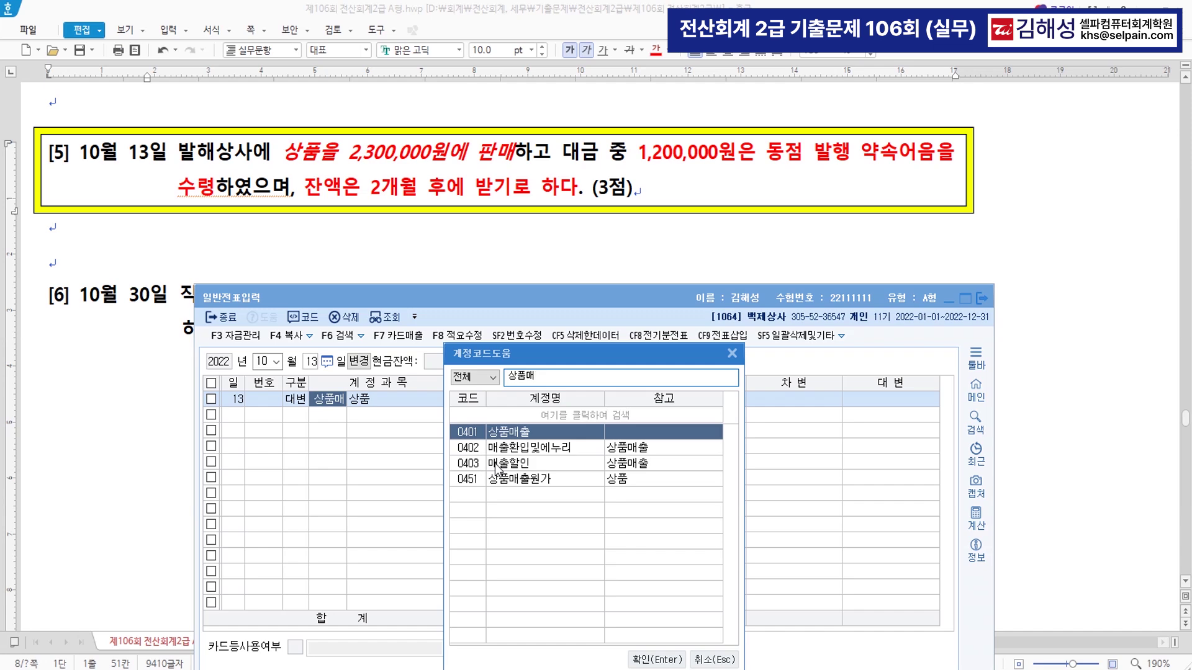
key("Return")
key("Return")
key("Return")
key("Return")
key("Return")
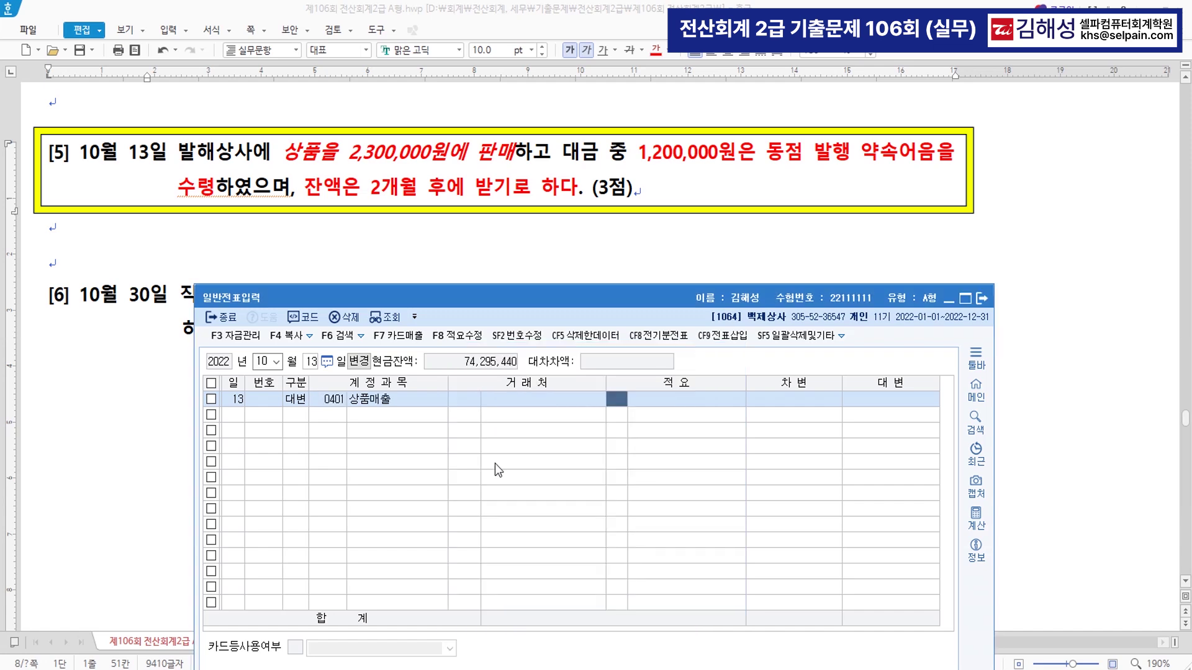
type("2300000")
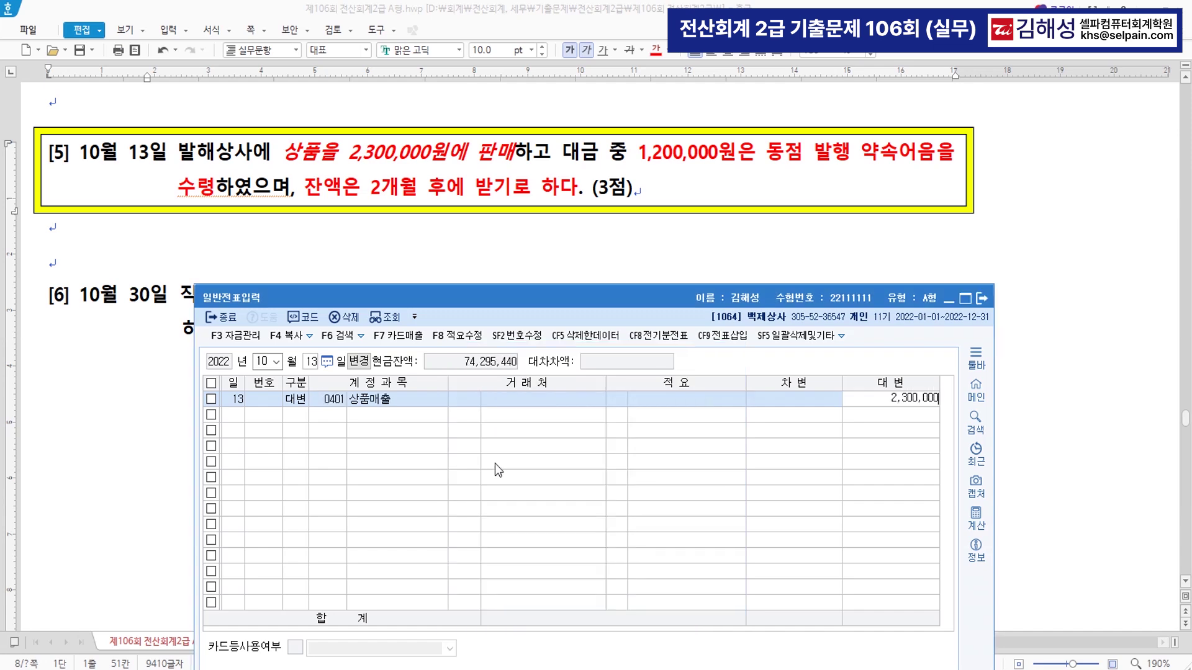
key("Return")
- Debit 0110 받을어음 1,200,000 for customer 발해상사
type("3")
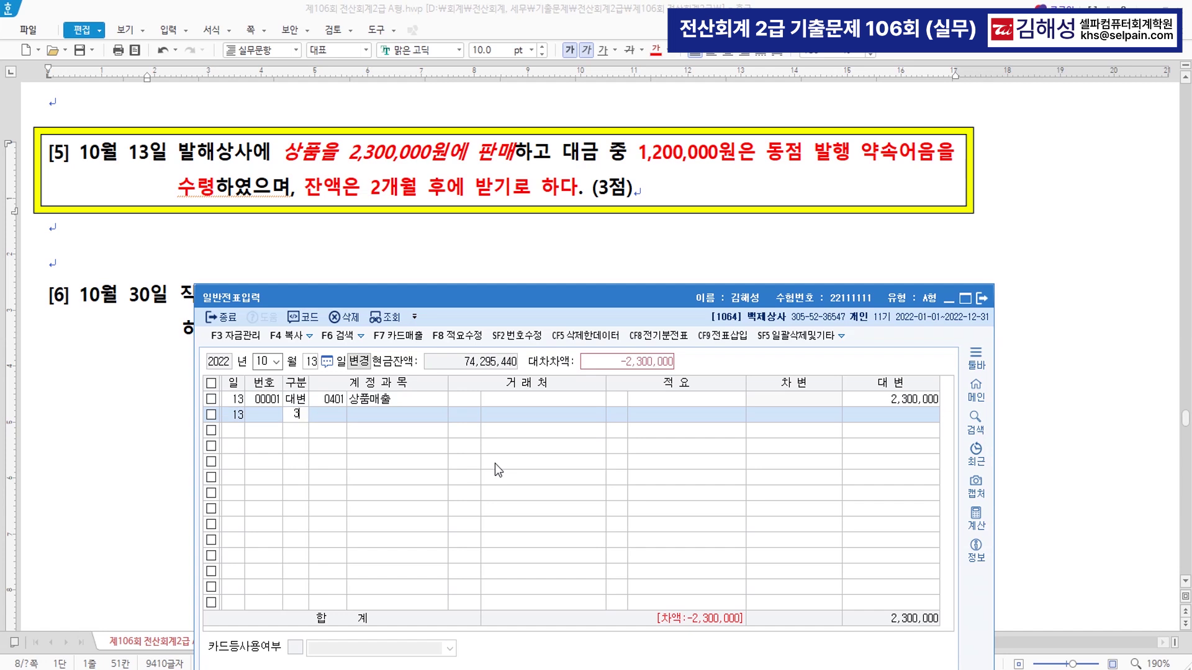
key("Return")
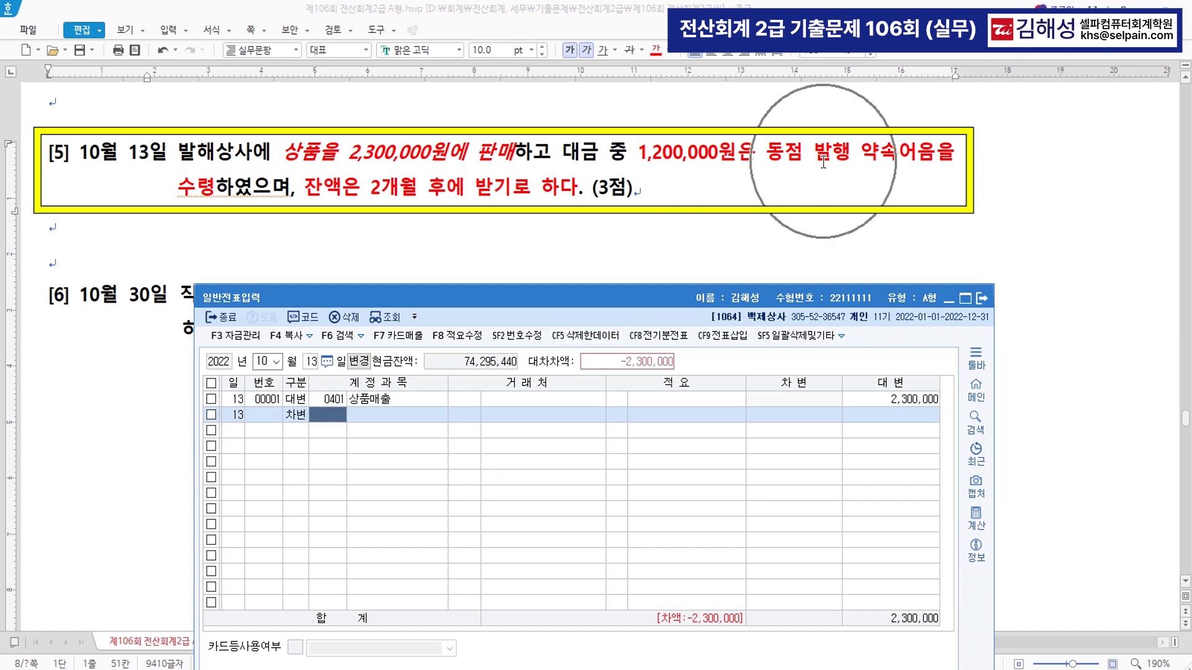
type("110")
key("Return")
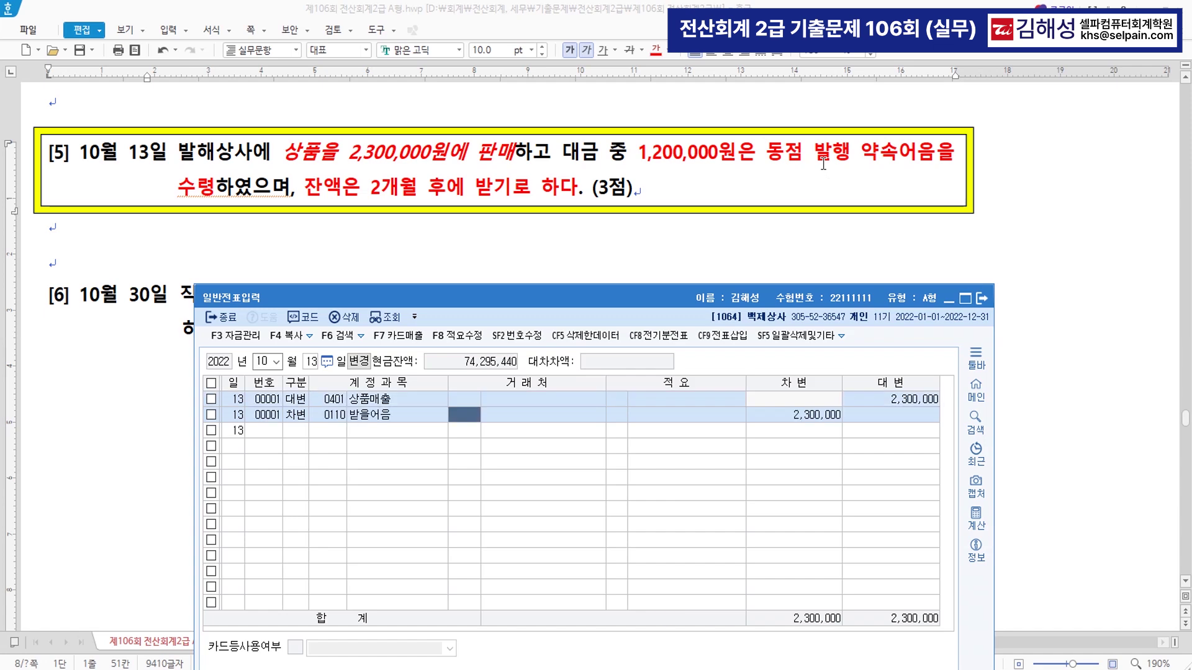
type("발해")
key("Return")
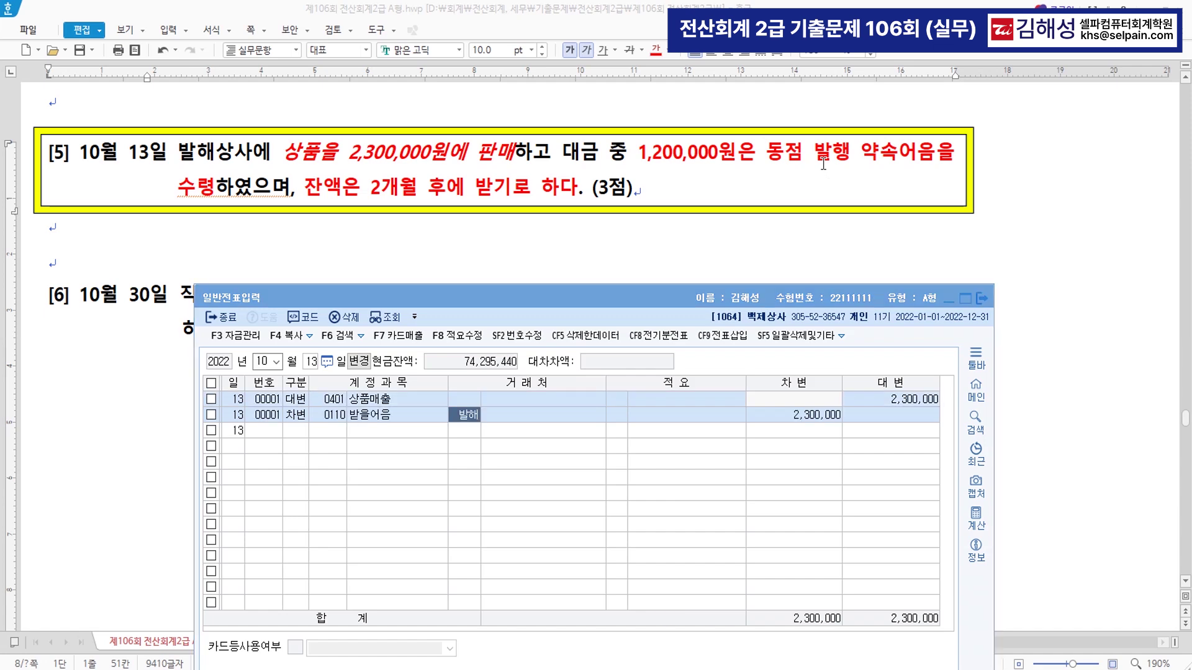
key("Return")
key("Return")
key("Return")
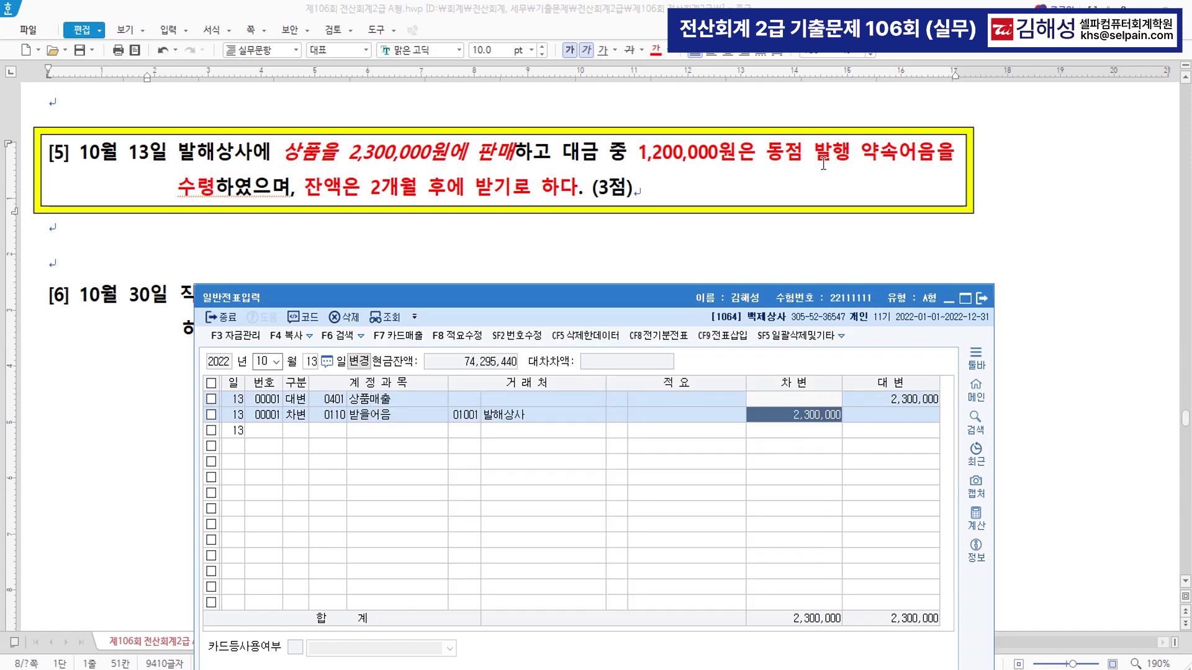
type("1200000")
- Debit 0108 외상매출금 1,100,000 for 발해상사, balancing the voucher at 2,300,000
key("Return")
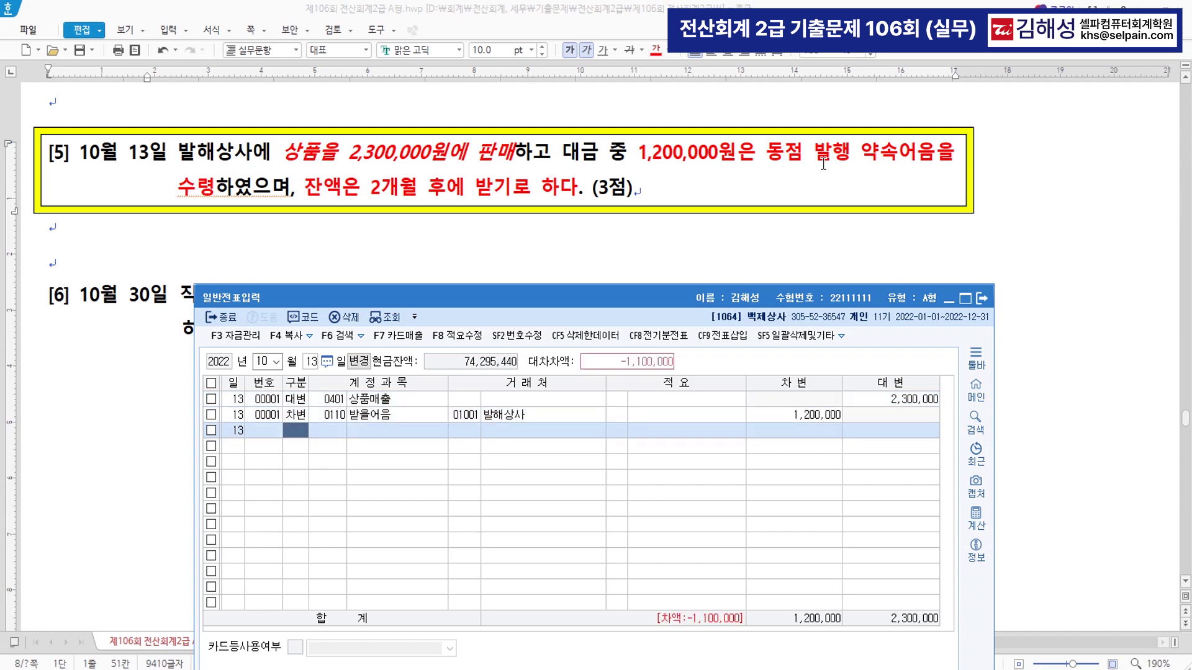
type("3")
key("Return")
type("108")
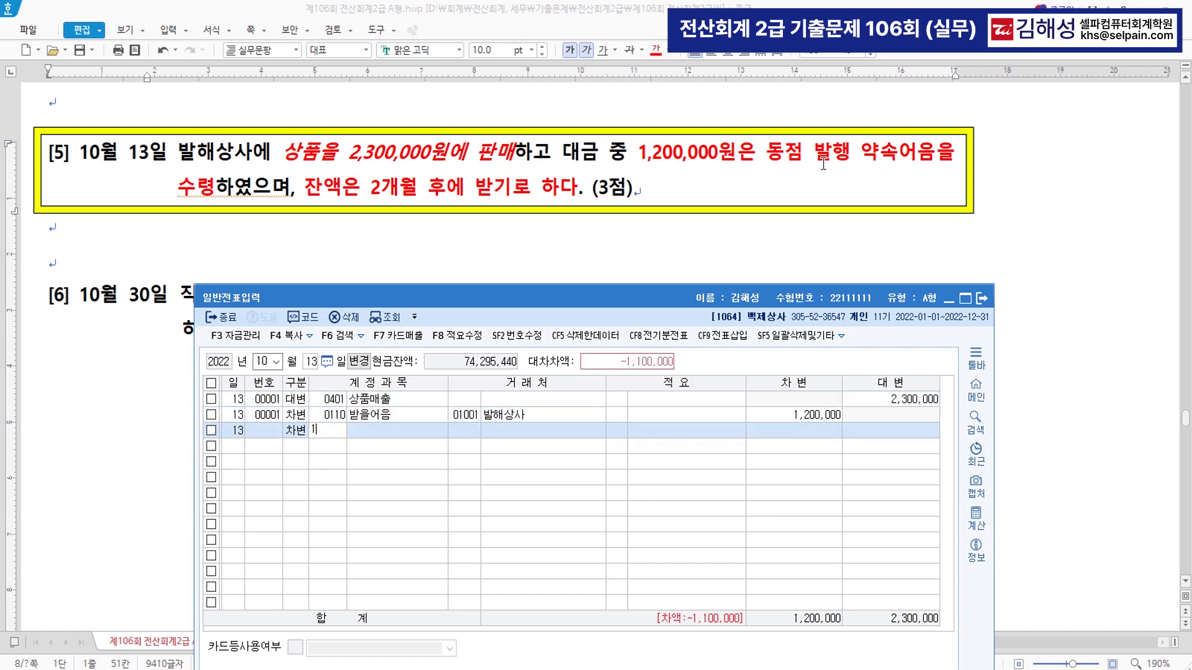
key("Return")
type("1001")
key("Return")
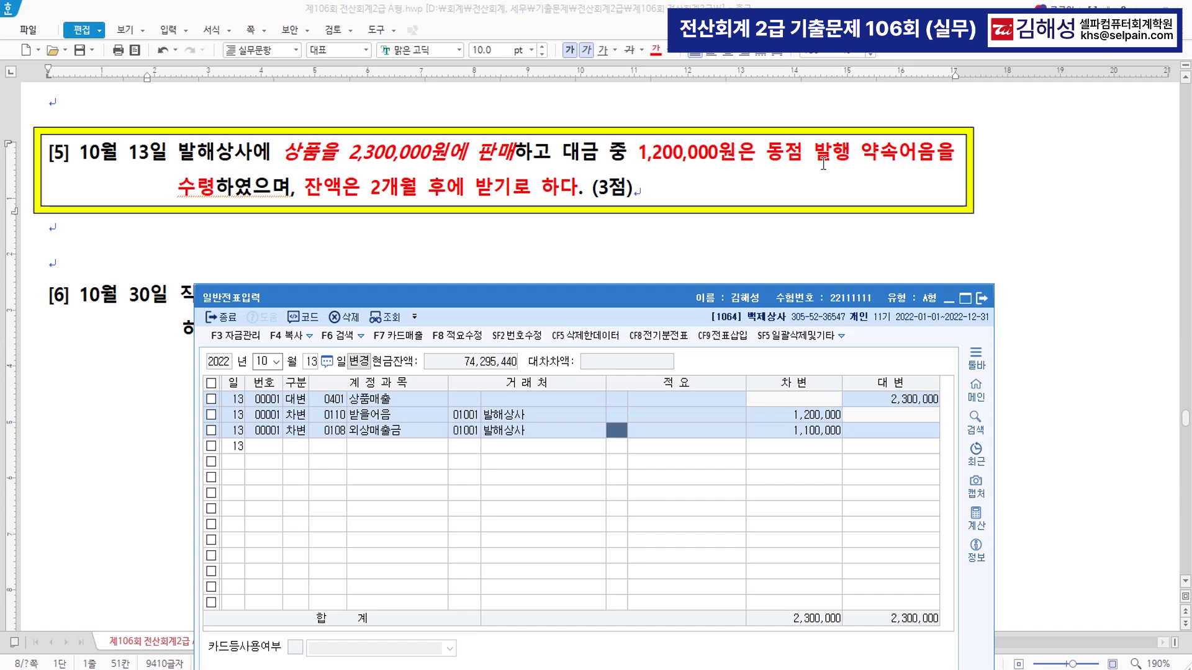
left_click(832, 429)
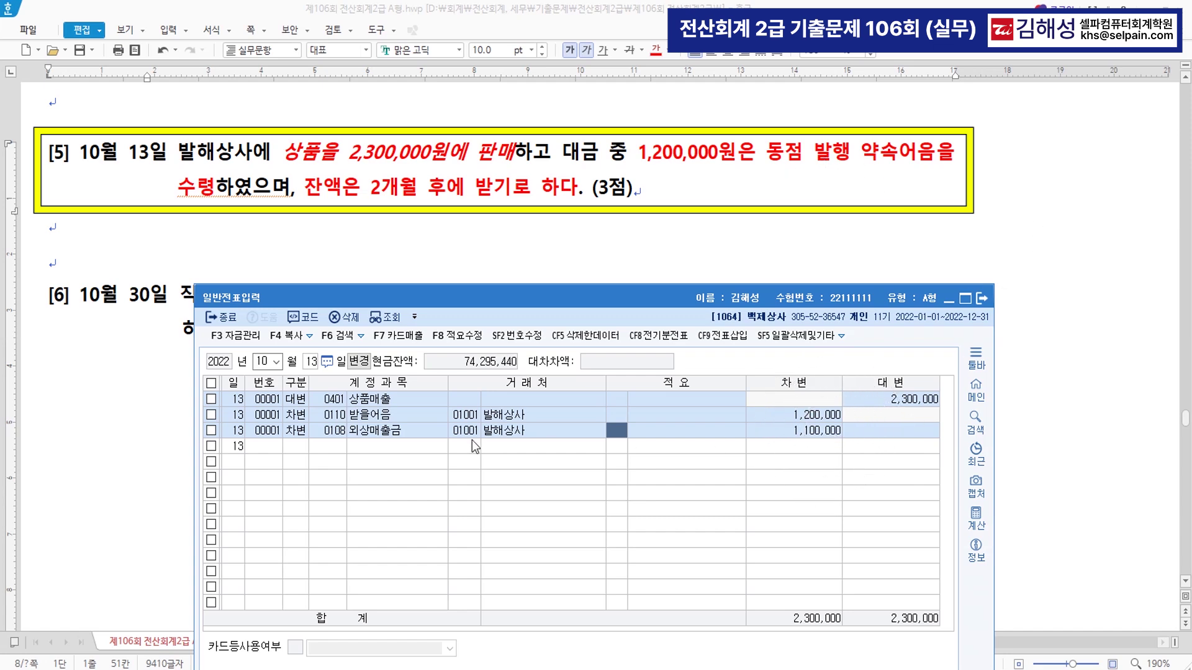
key("Return")
key("Return")
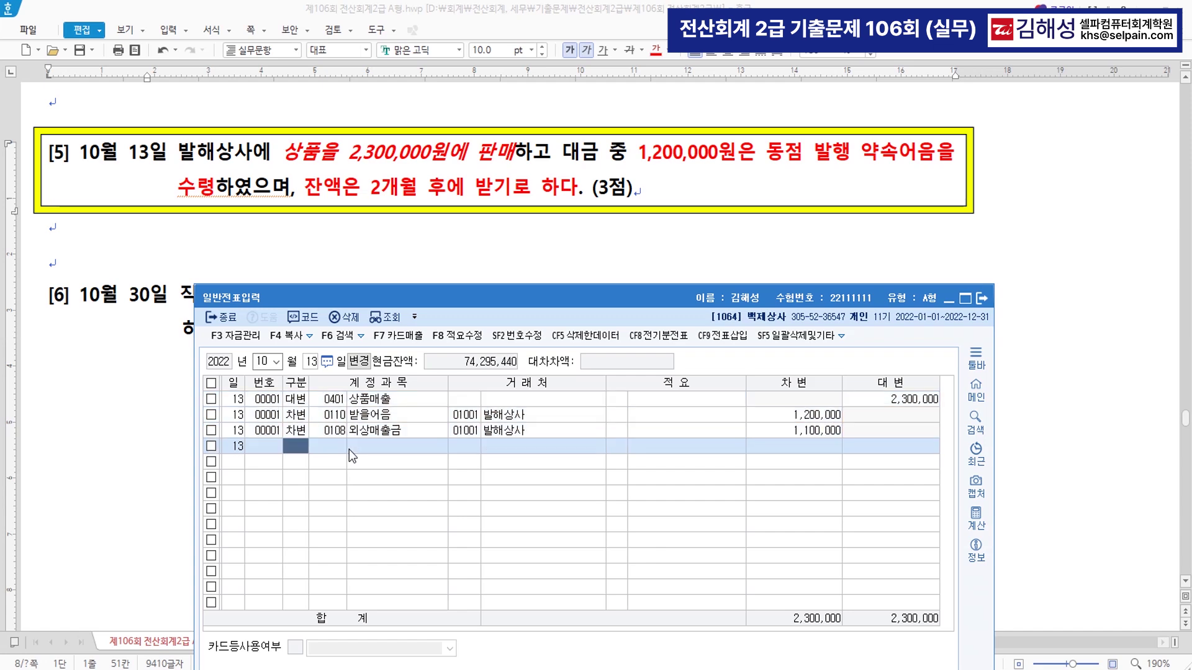
left_click(156, 415)
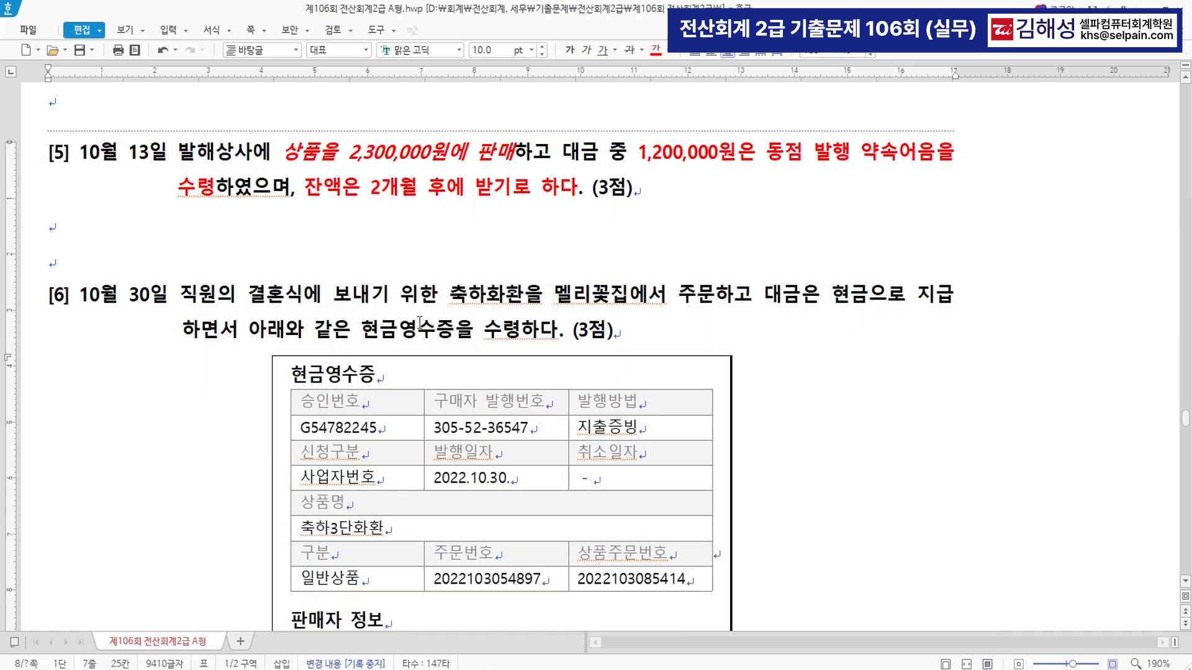
- Mark problem [6]'s employee-wedding wreath phrase and the word 현금, reviewing the 금액 table
scroll(420, 322, "down", 3)
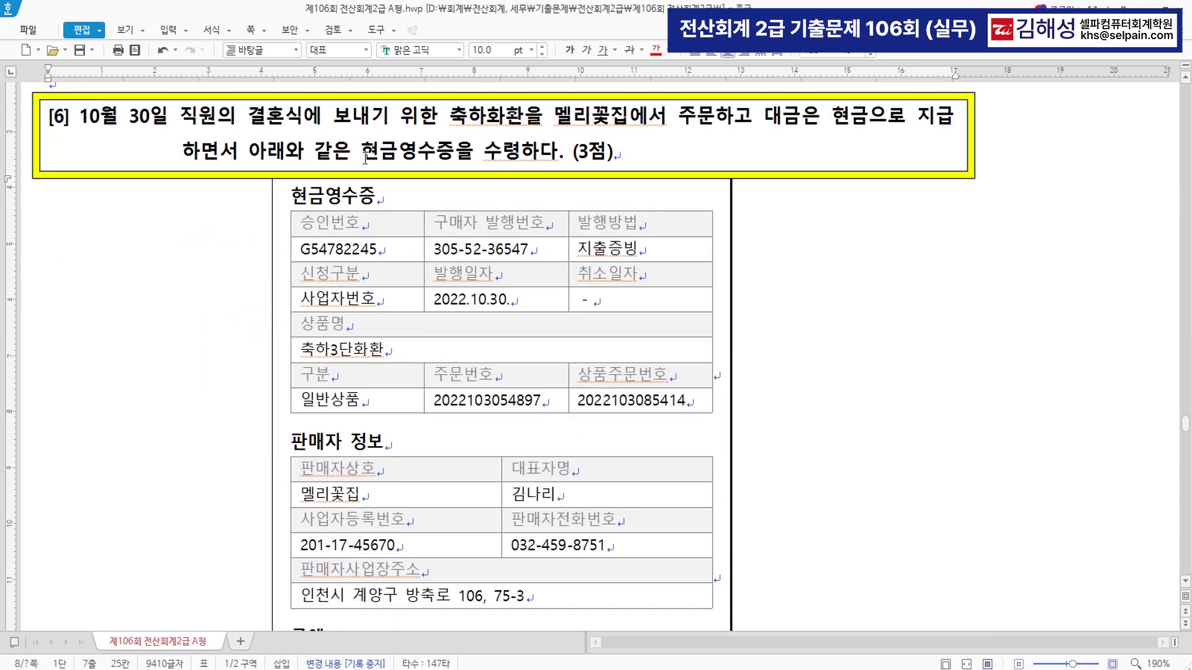
left_click_drag(180, 116, 526, 127)
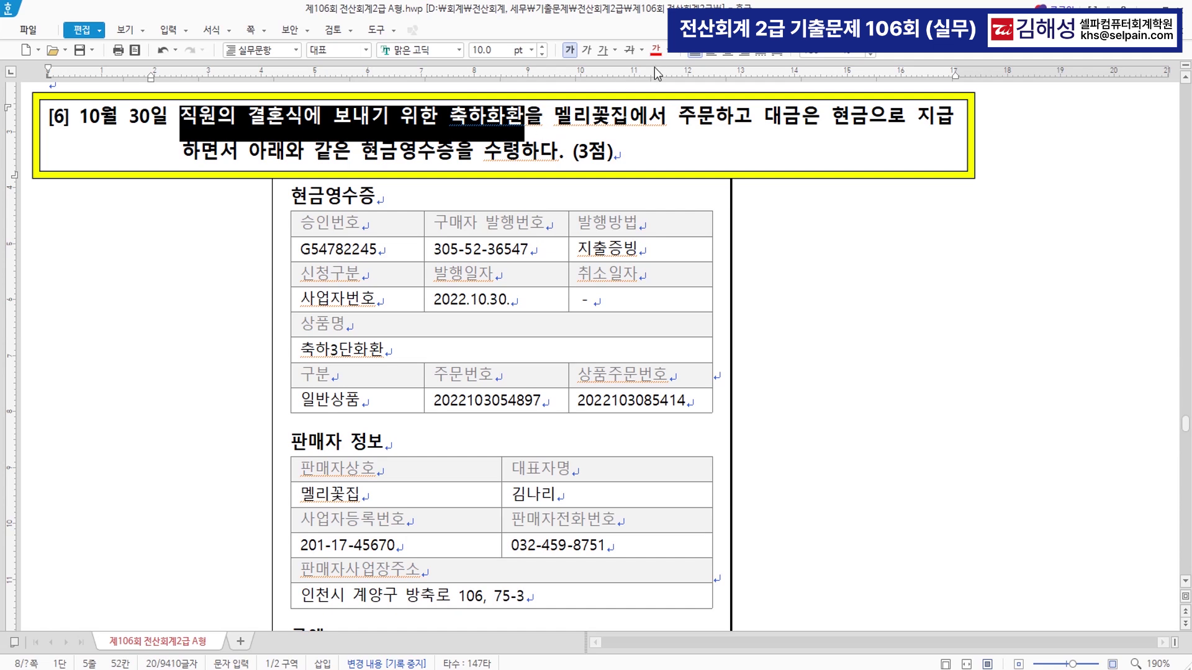
scroll(657, 144, "up", 1)
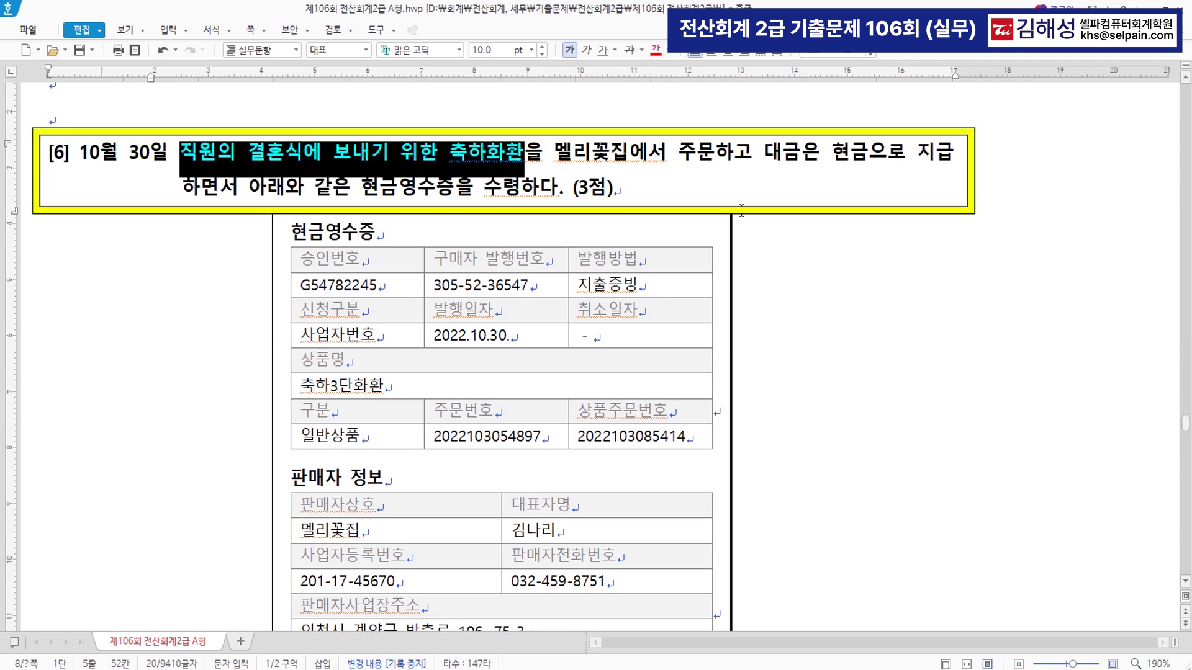
left_click_drag(829, 162, 869, 157)
right_click(867, 156)
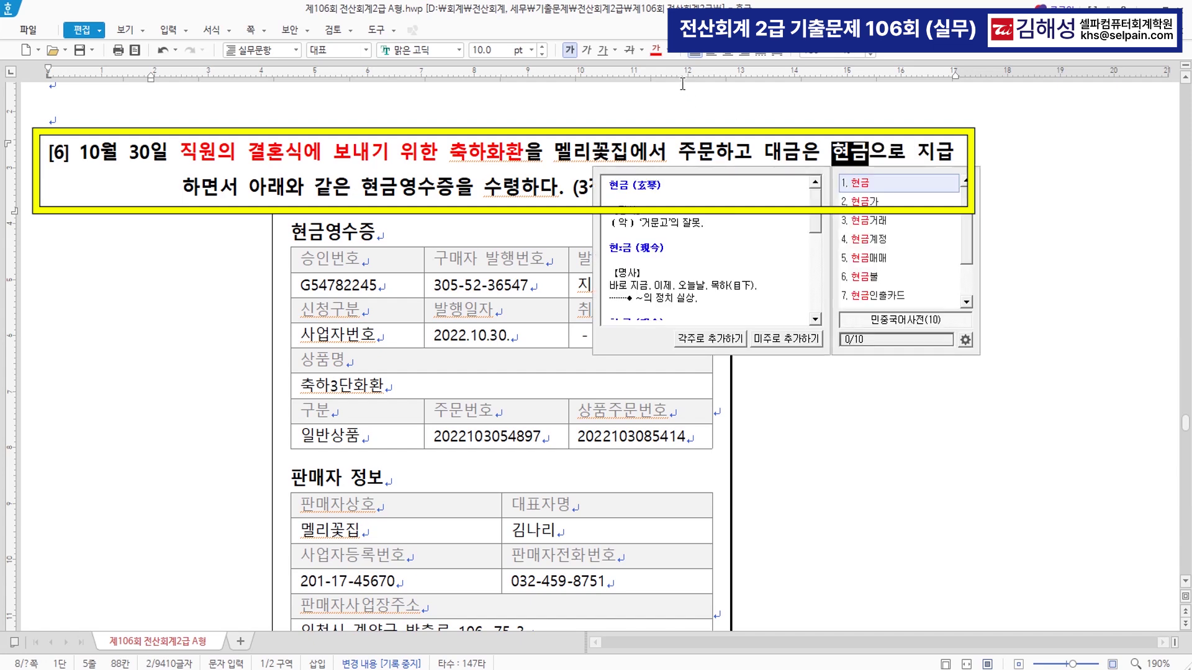
left_click(687, 187)
scroll(689, 234, "down", 5)
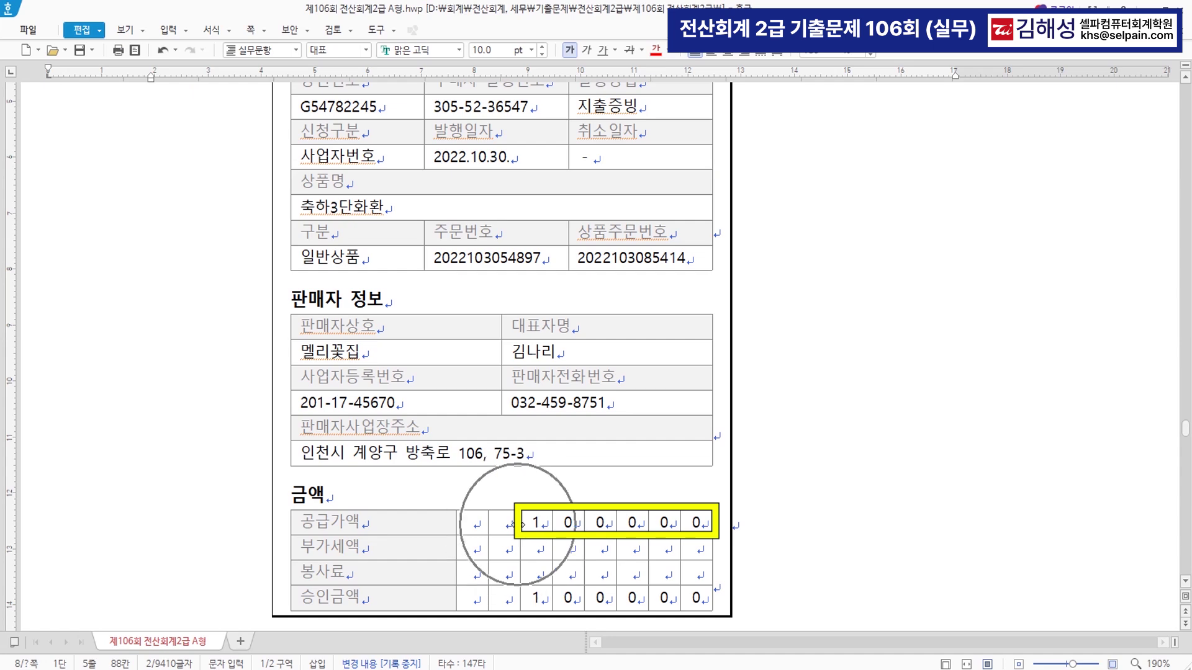
scroll(530, 525, "down", 3)
scroll(532, 521, "up", 3)
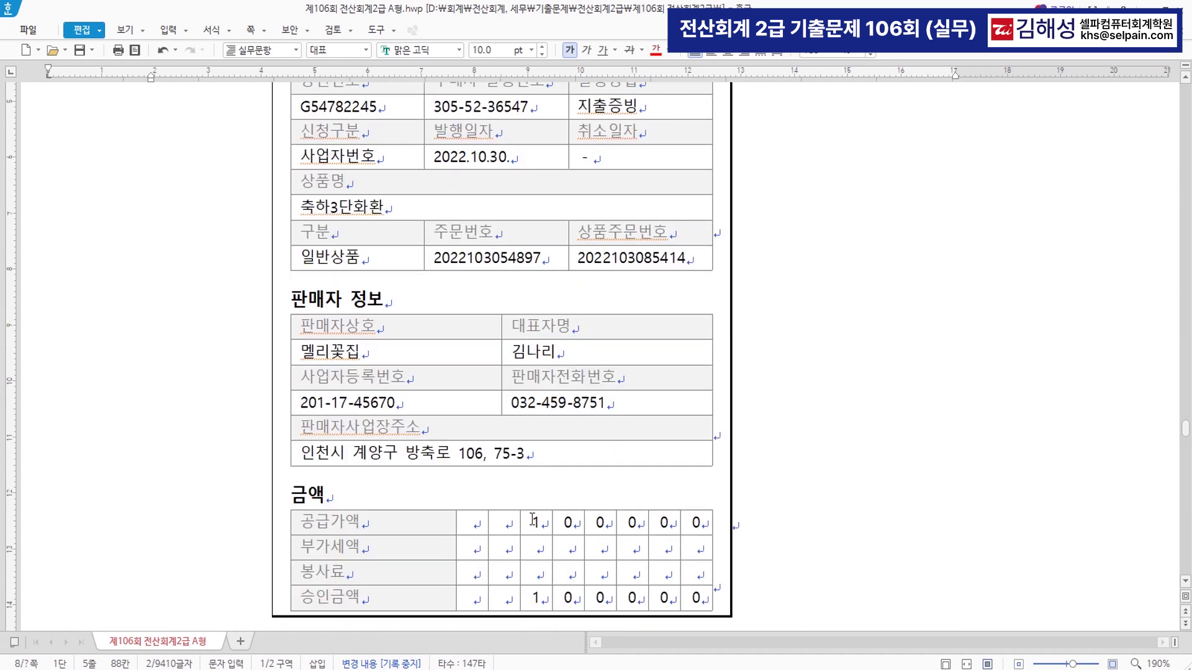
key("alt+Tab")
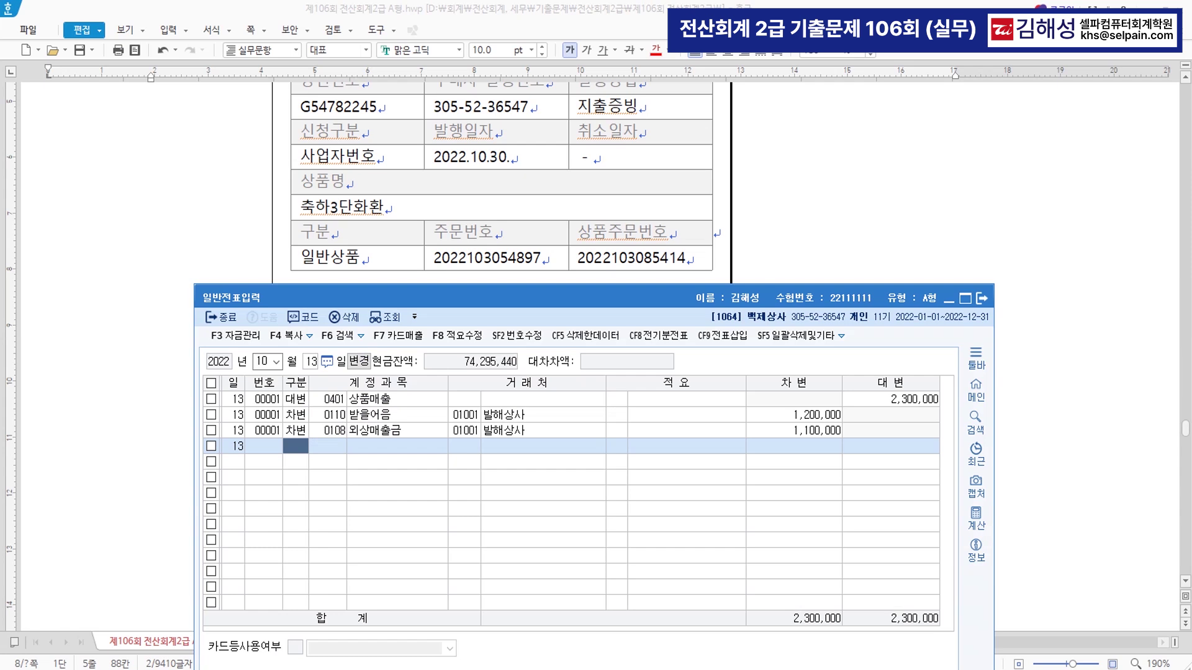
- Date the voucher October 30 and debit 0811 복리후생비 100,000
left_click(263, 361)
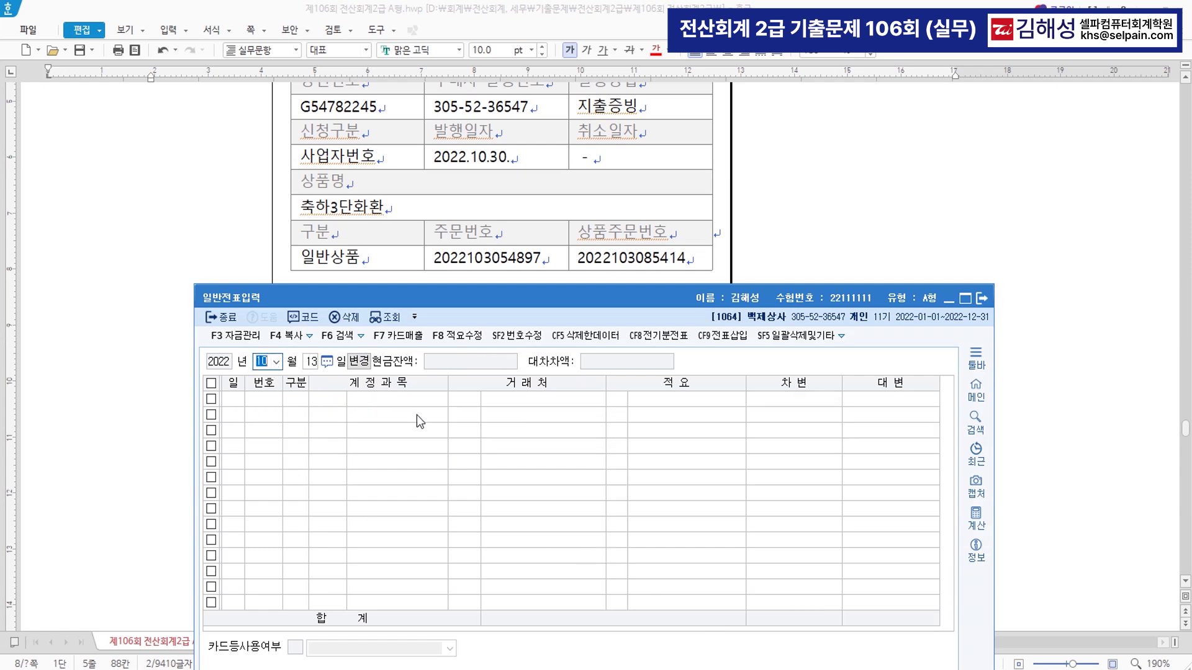
key("Return")
type("30")
key("Return")
type("3")
key("Return")
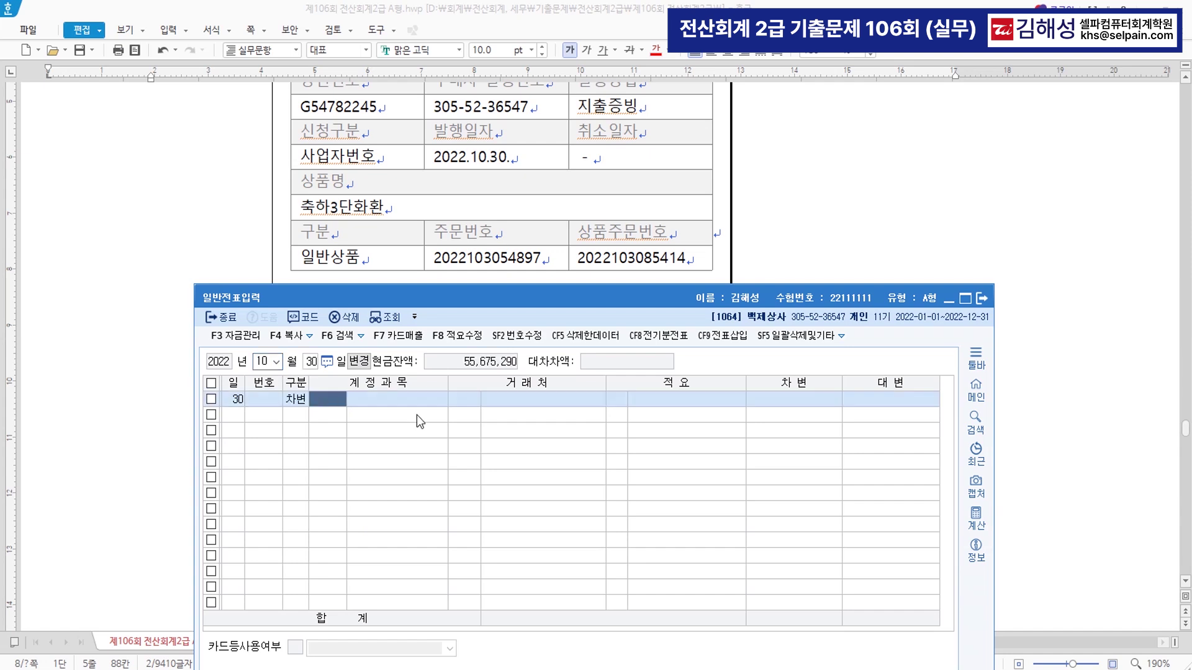
type("복리")
key("Return")
key("Down")
key("Down")
key("Down")
key("Down")
key("Down")
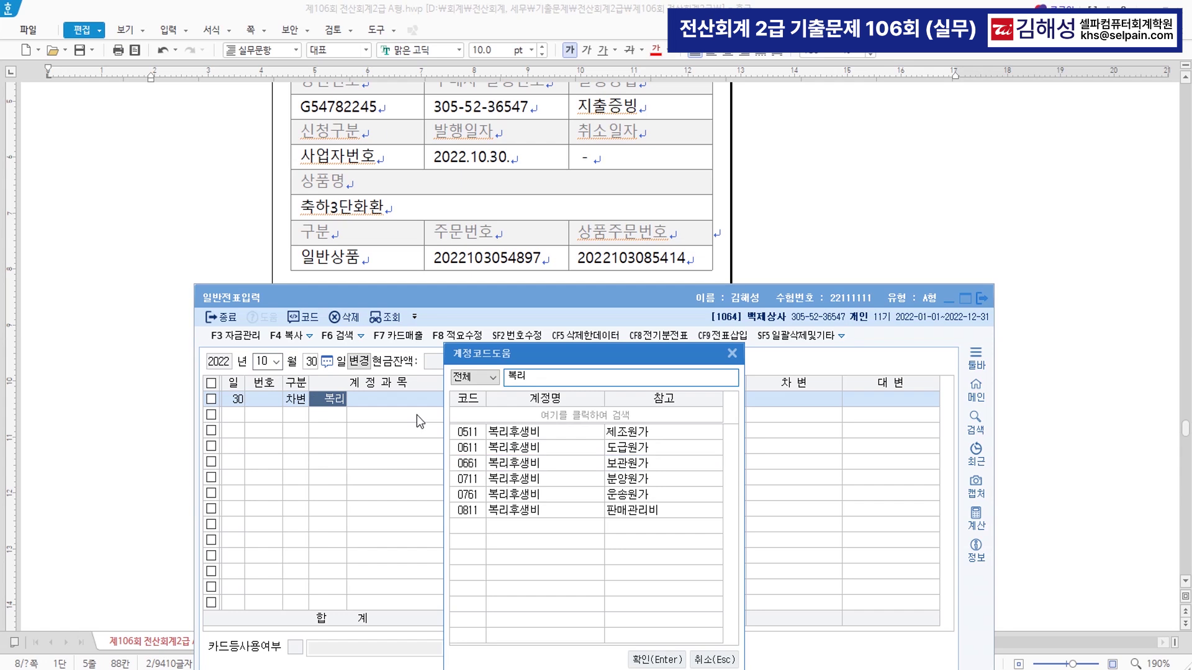
key("Return")
key("Return")
key("Return")
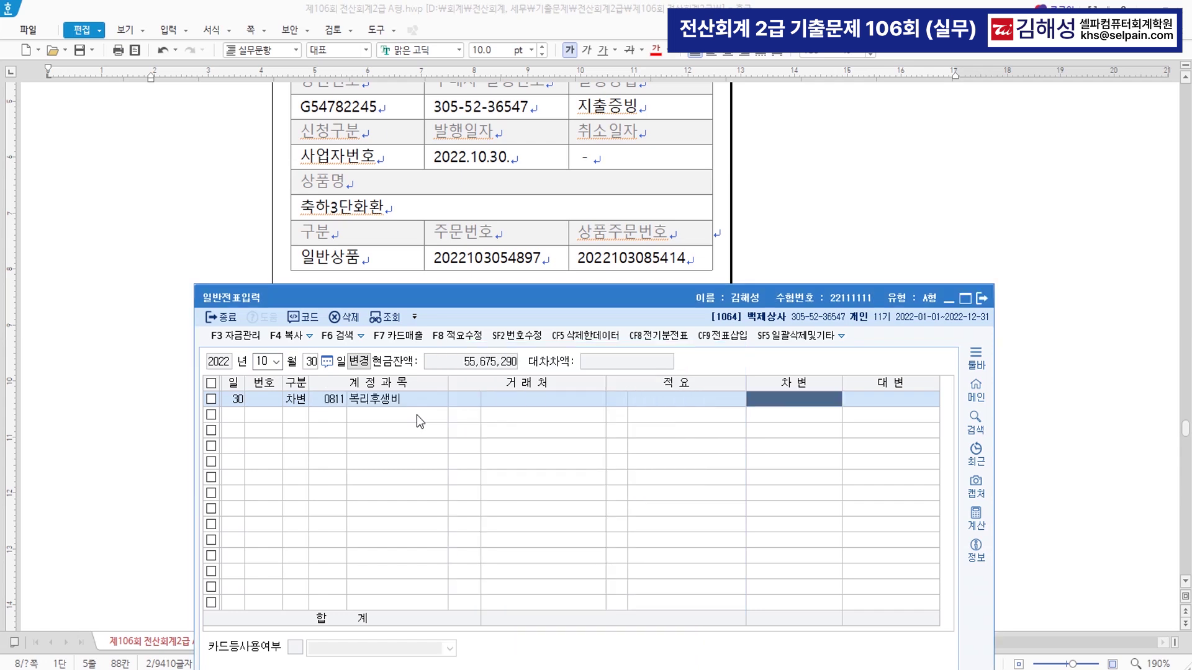
type("1000000")
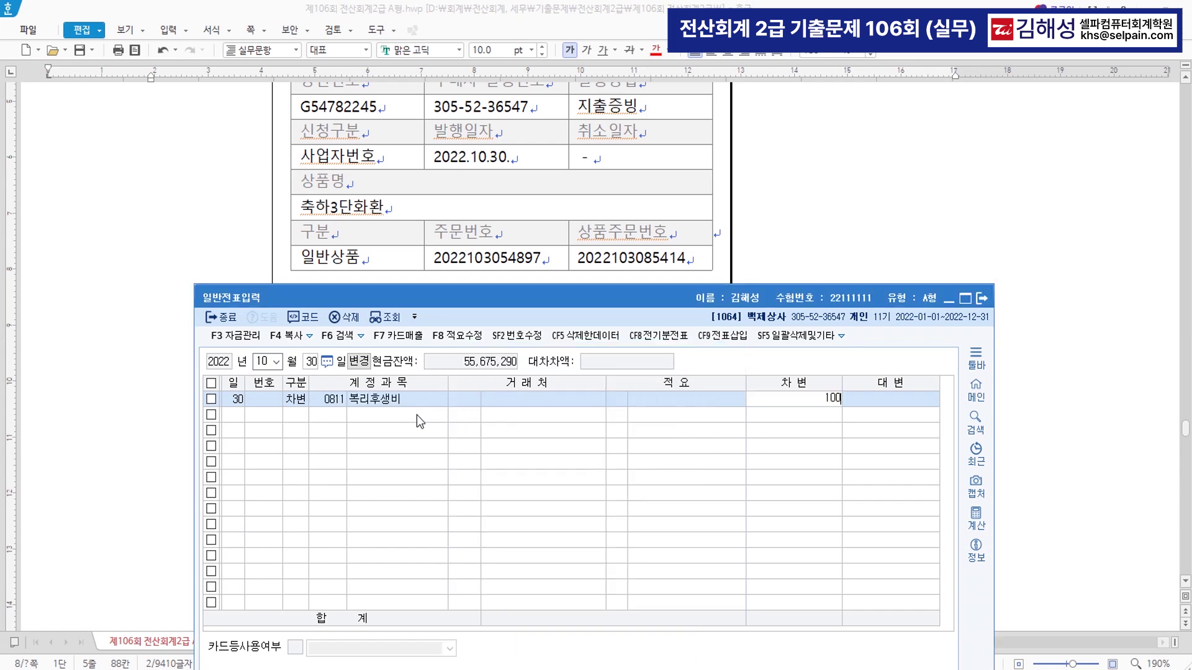
key("Return")
- Credit 0101 현금 100,000 on the second line
type("4")
key("Return")
type("101")
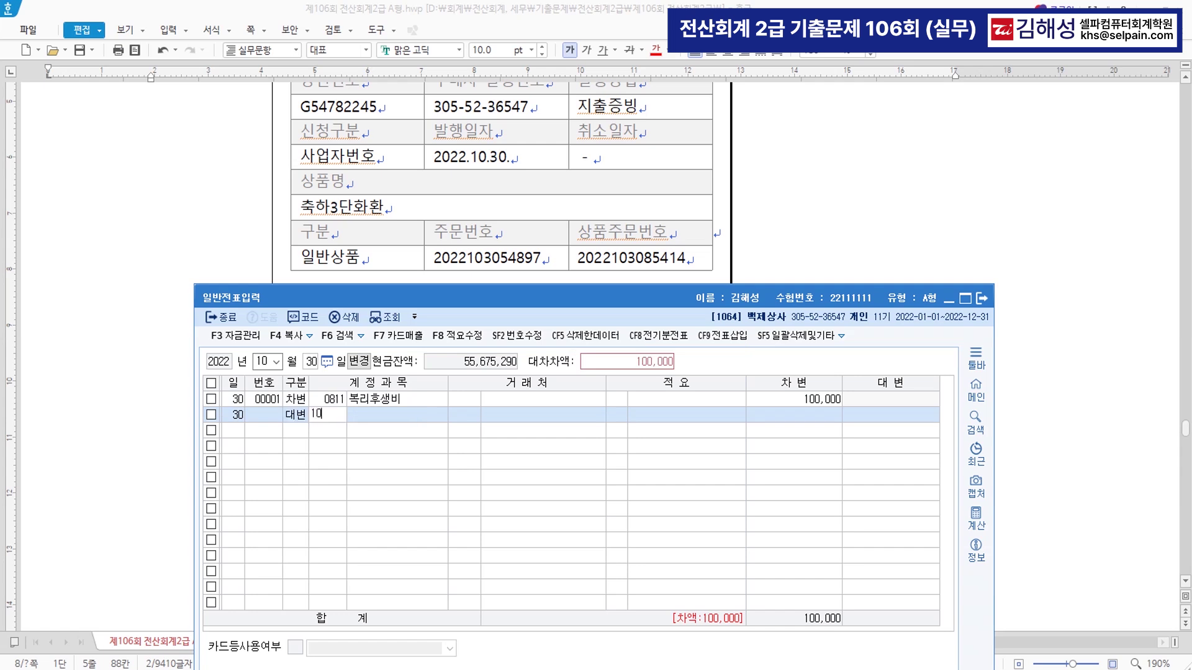
key("Return")
key("Return")
key("Return")
key("Return")
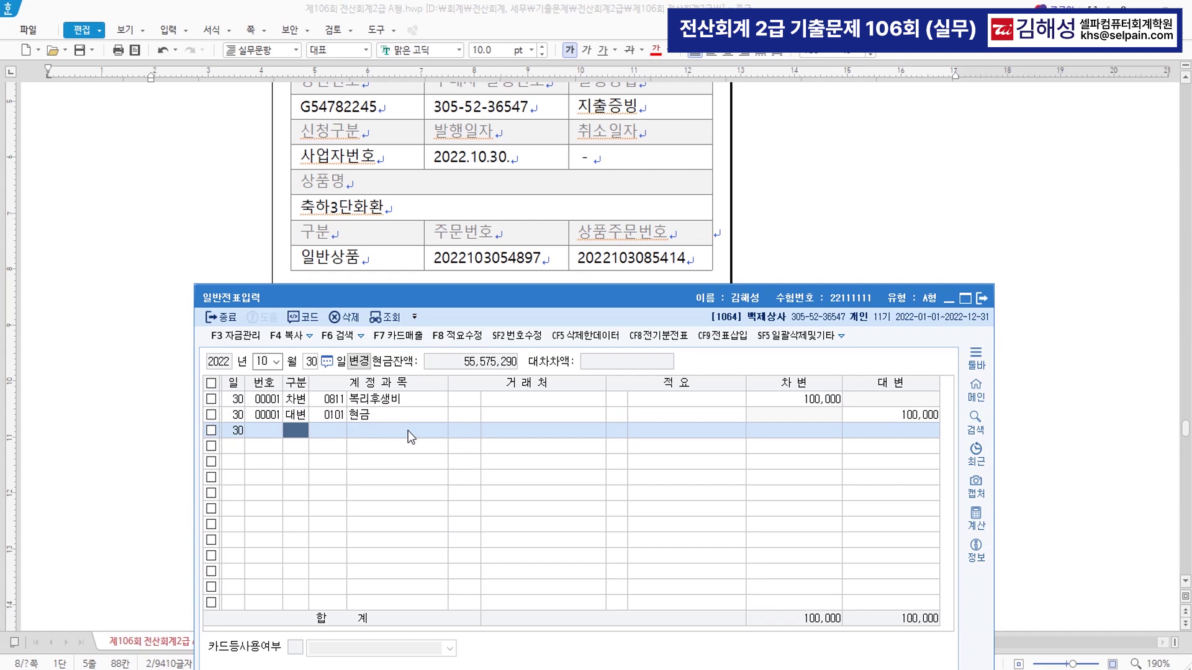
left_click(168, 390)
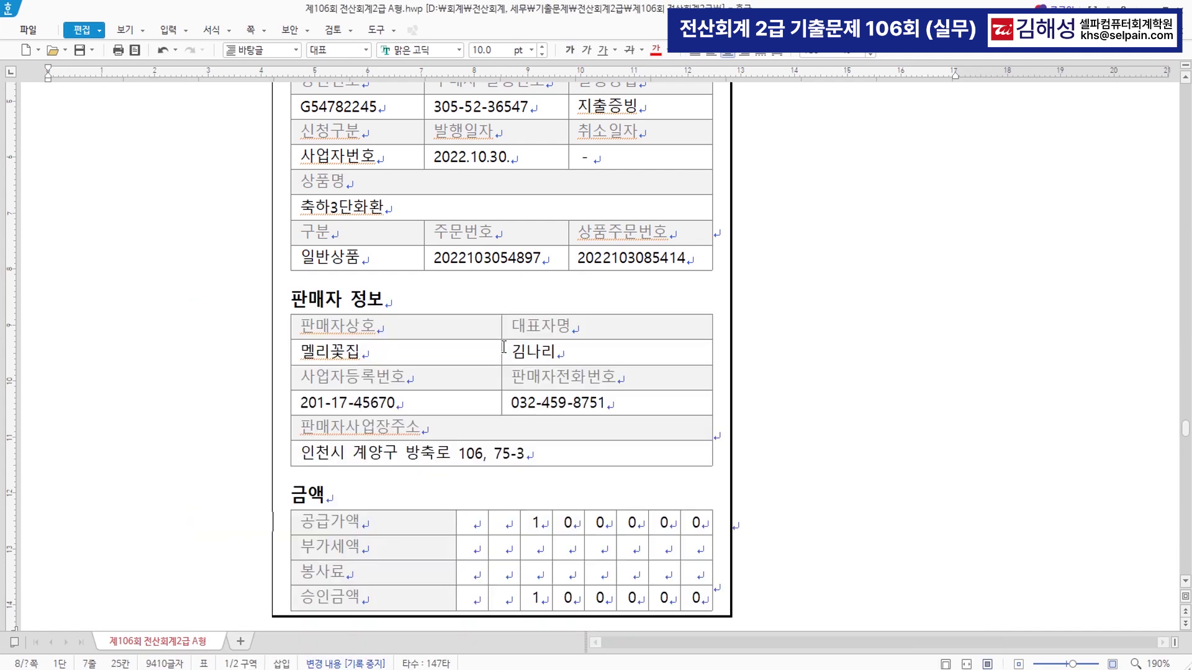
- Colour the opening of question [7]'s description red
scroll(624, 380, "down", 3)
scroll(624, 380, "down", 10)
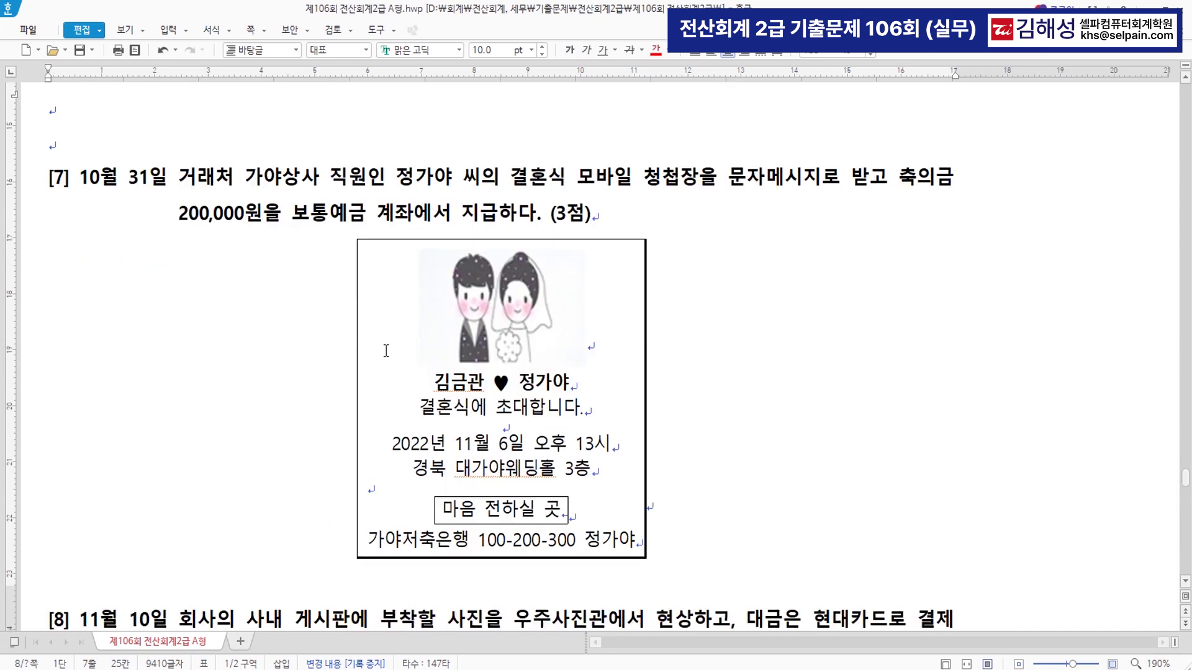
left_click_drag(178, 177, 761, 178)
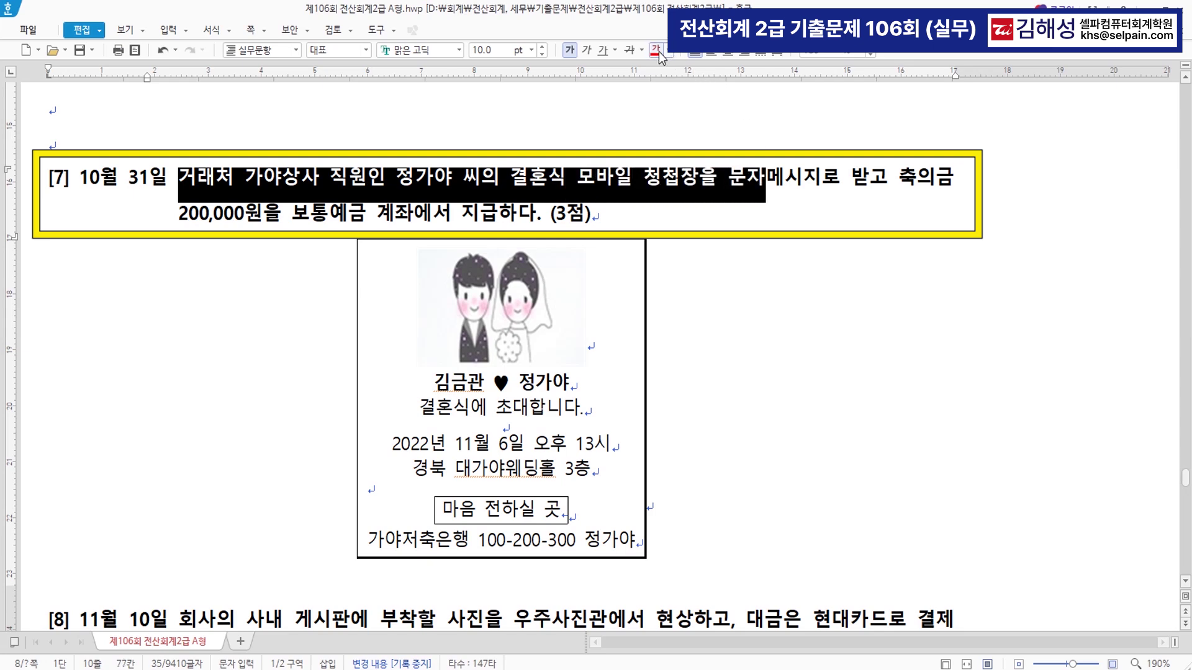
left_click(656, 50)
left_click(196, 185)
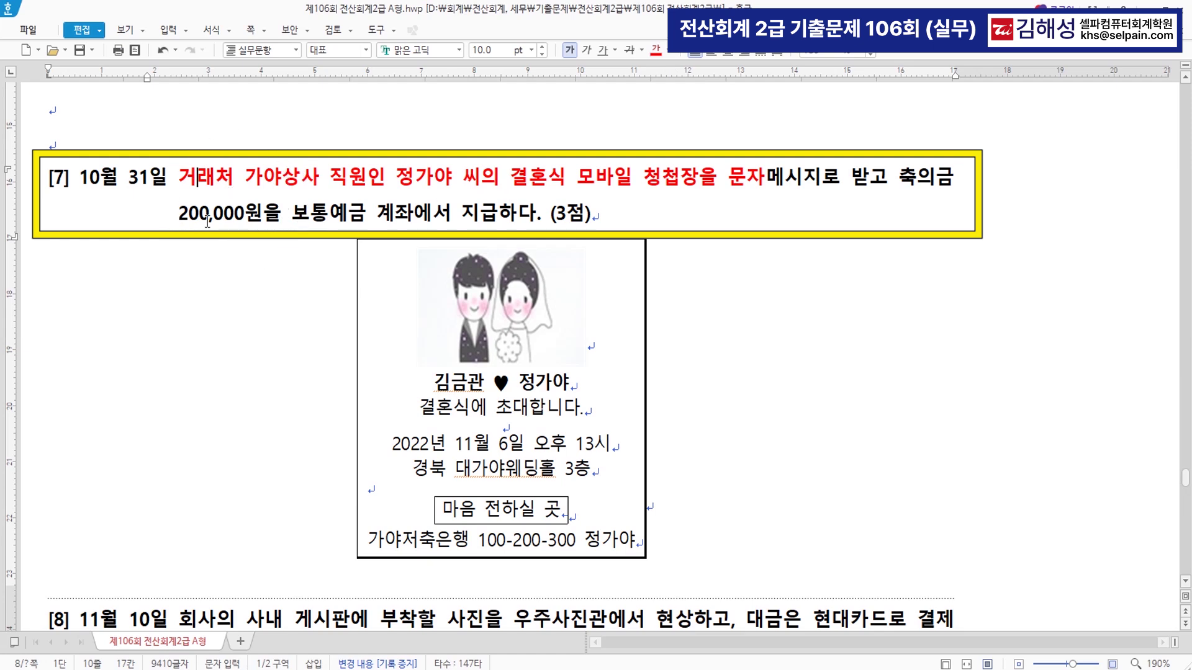
- Select question [7]'s 200,000원 and 보통예금 words, then return to the KcLep voucher date
left_click_drag(178, 214, 359, 219)
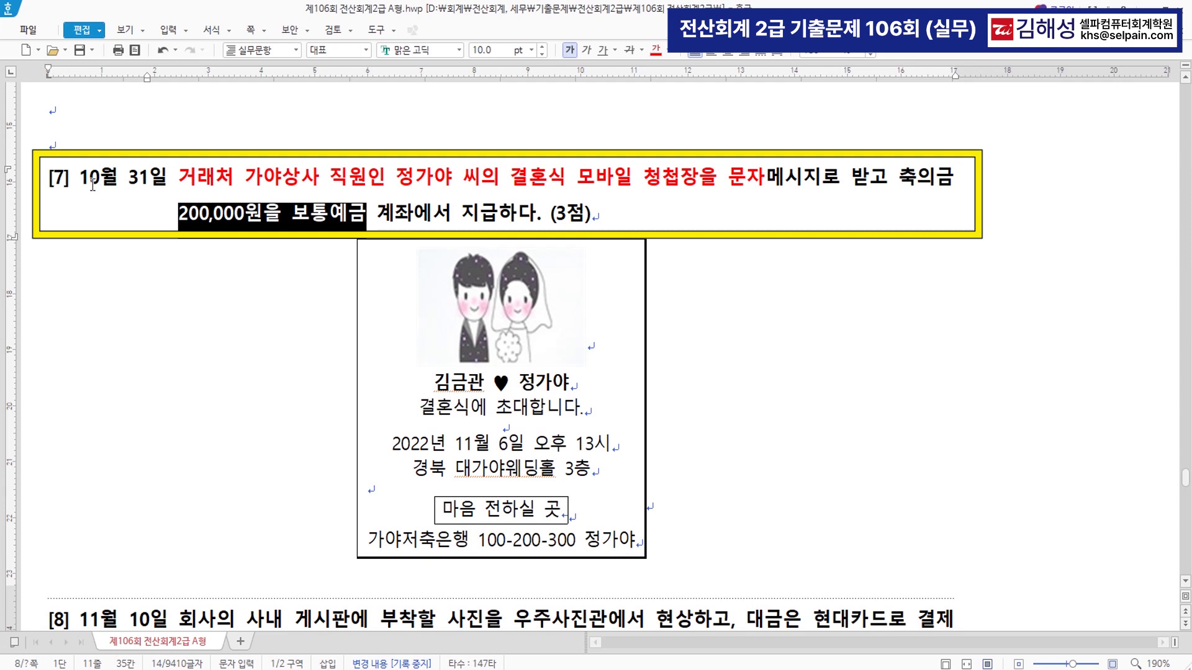
key("ctrl")
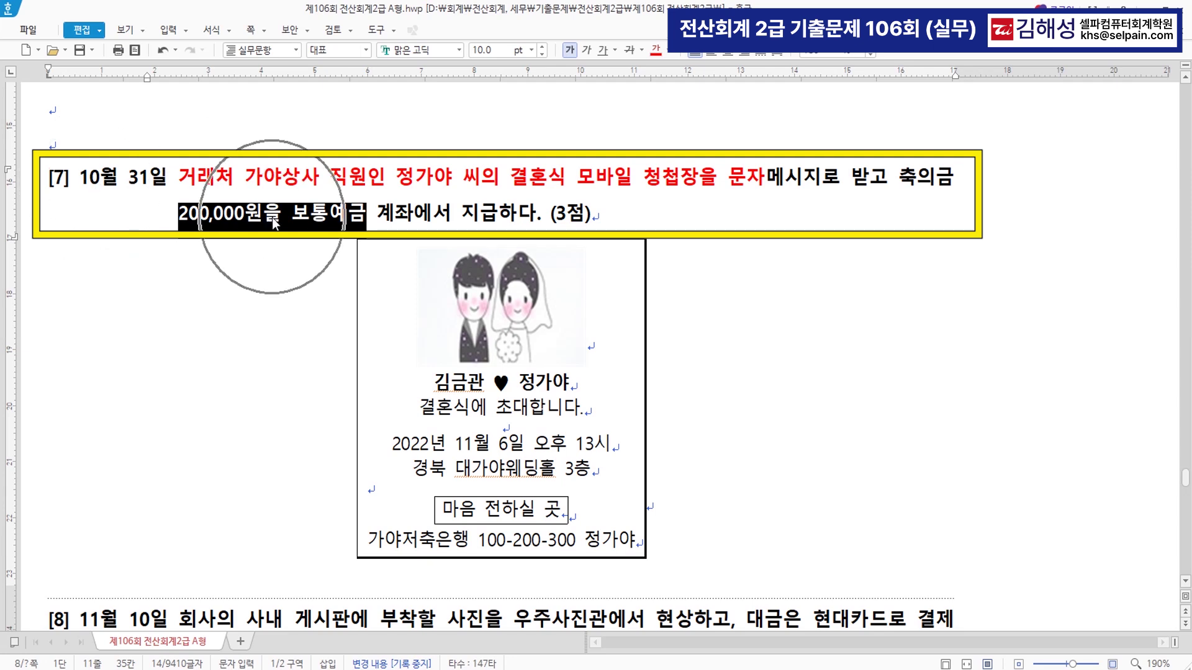
key("ctrl")
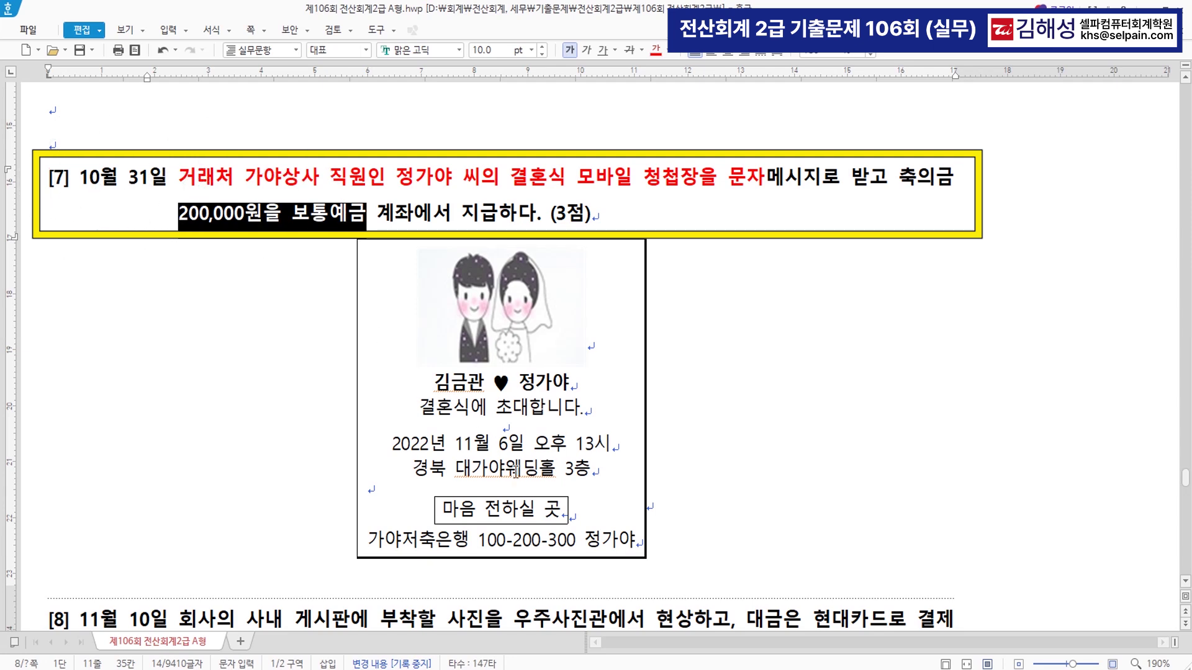
key("ctrl")
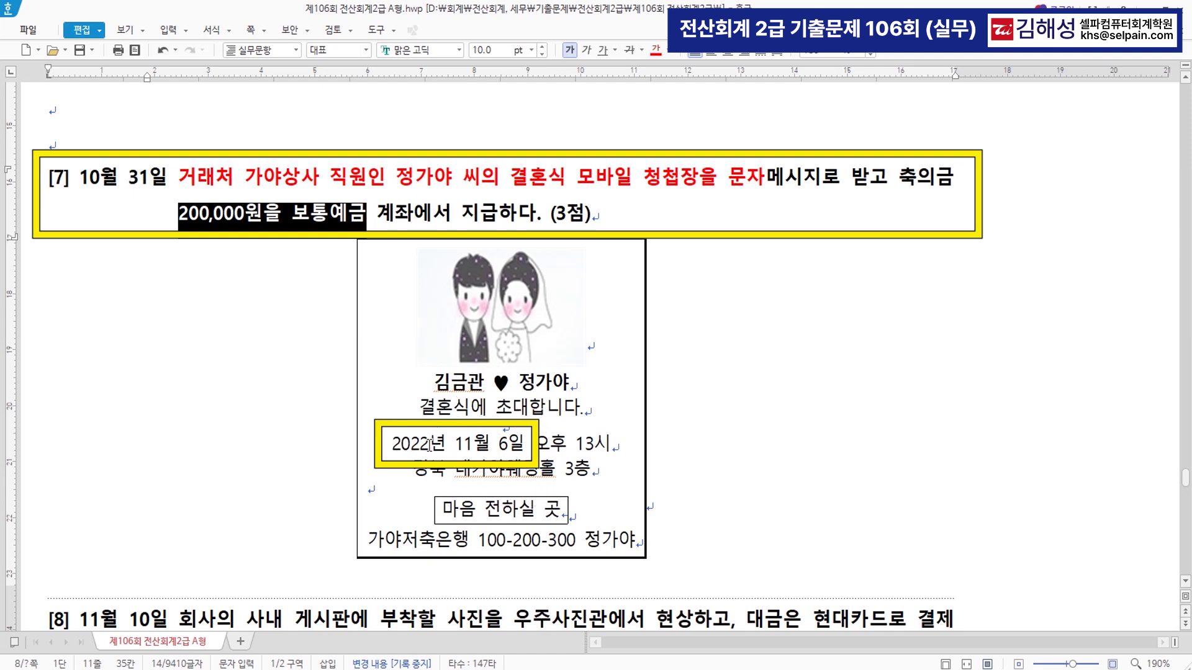
key("ctrl")
key("ctrl")
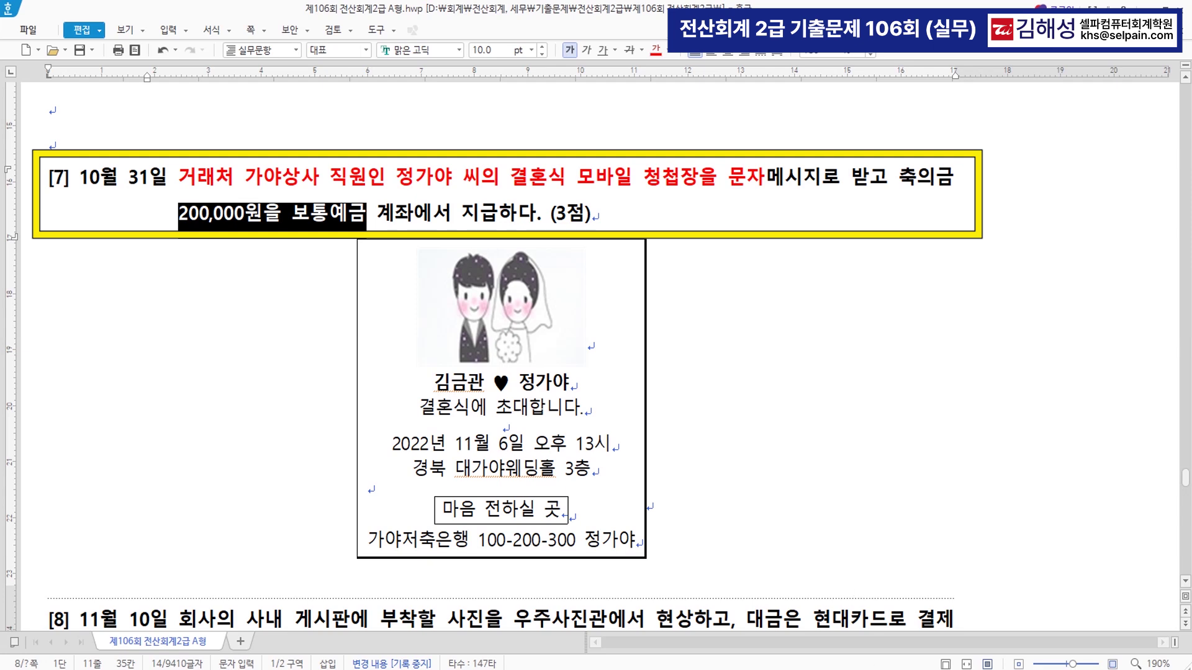
key("alt+Tab")
left_click(311, 363)
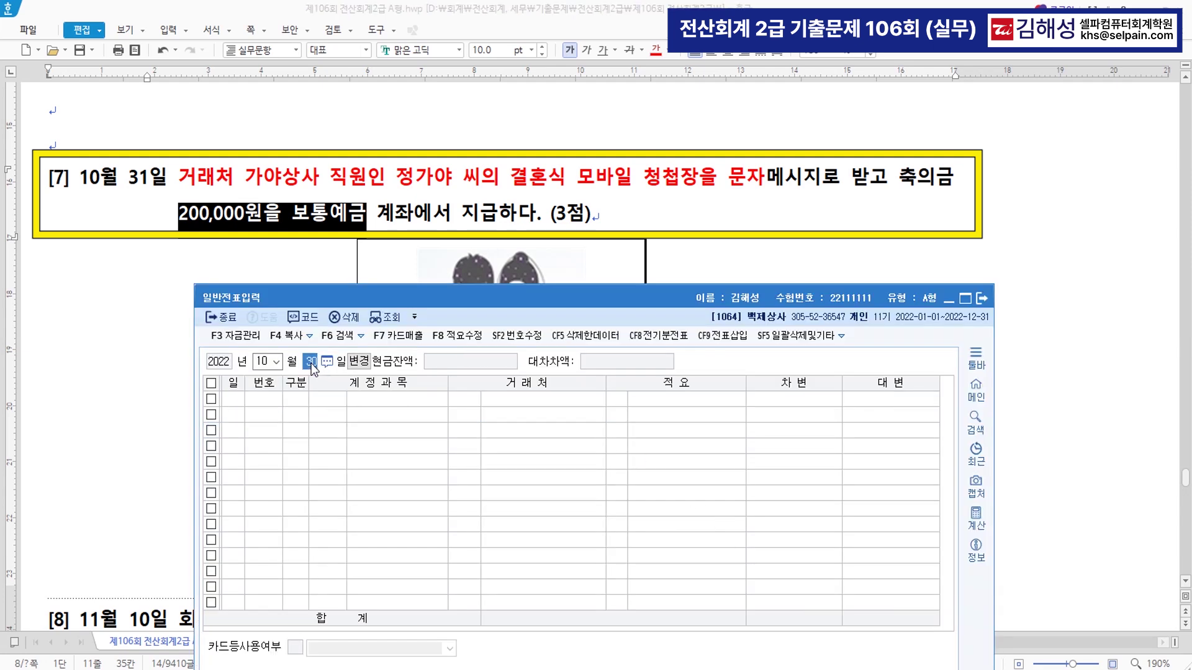
- On October 31, credit 0103 보통예금 200,000 and debit 0813 접대비 200,000
type("31")
key("Return")
type("4")
key("Return")
type("103")
key("Return")
key("Return")
key("Return")
type("2000000")
key("Return")
type("3")
key("Return")
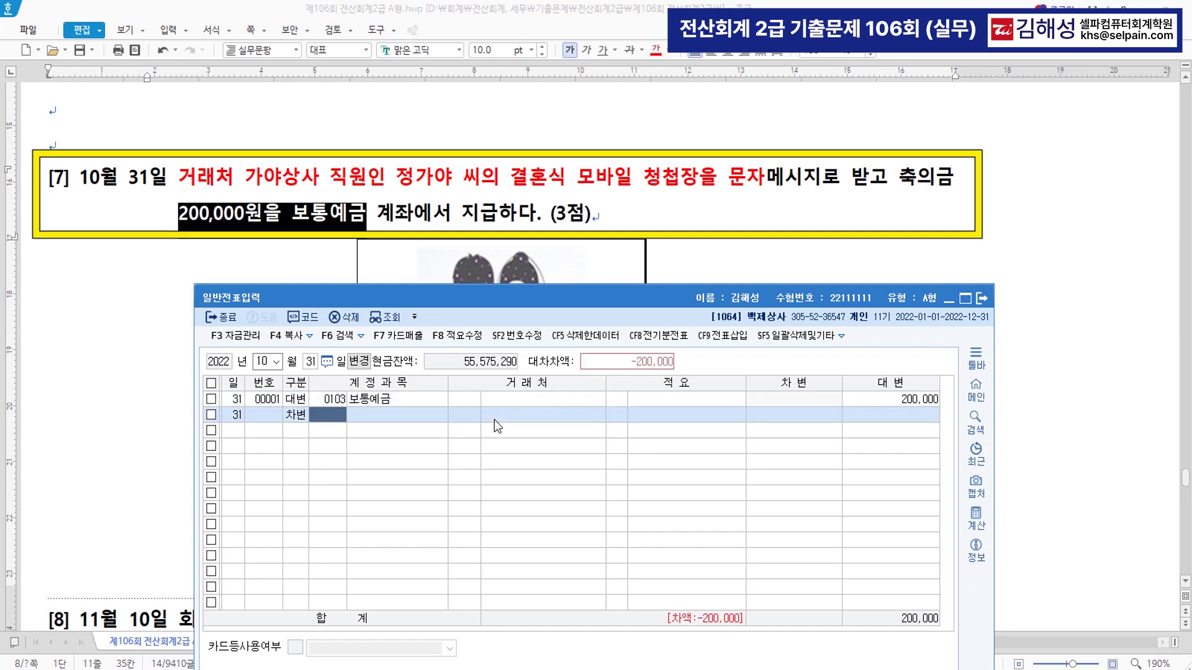
type("813")
key("Return")
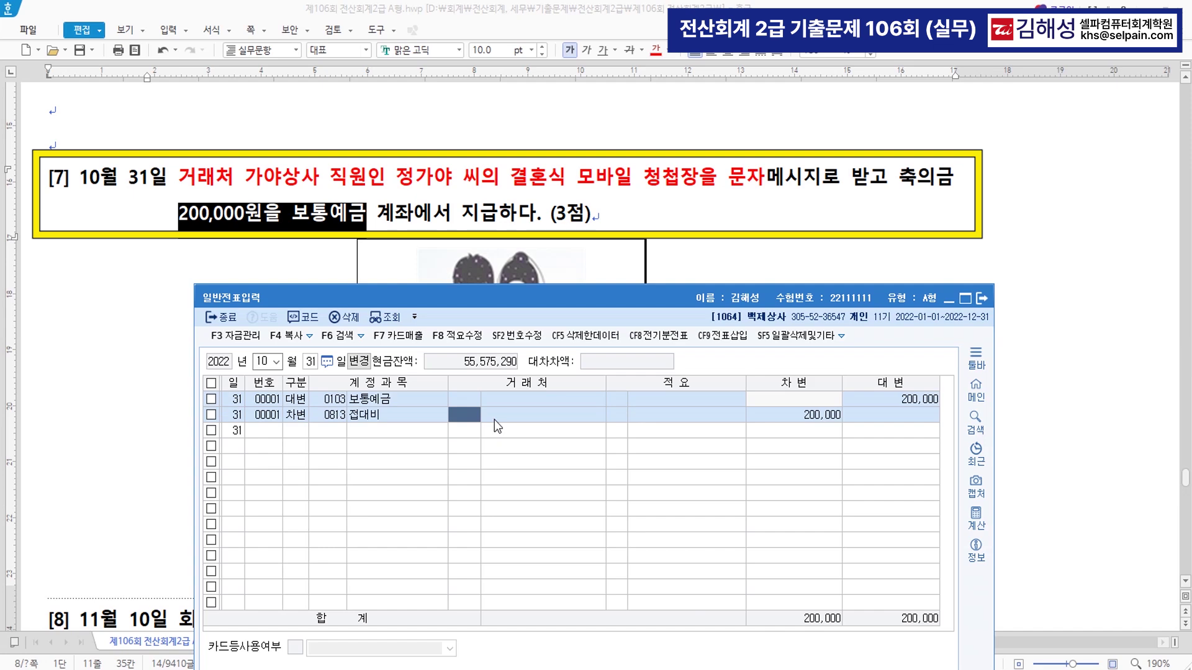
key("Return")
key("Return")
key("Return")
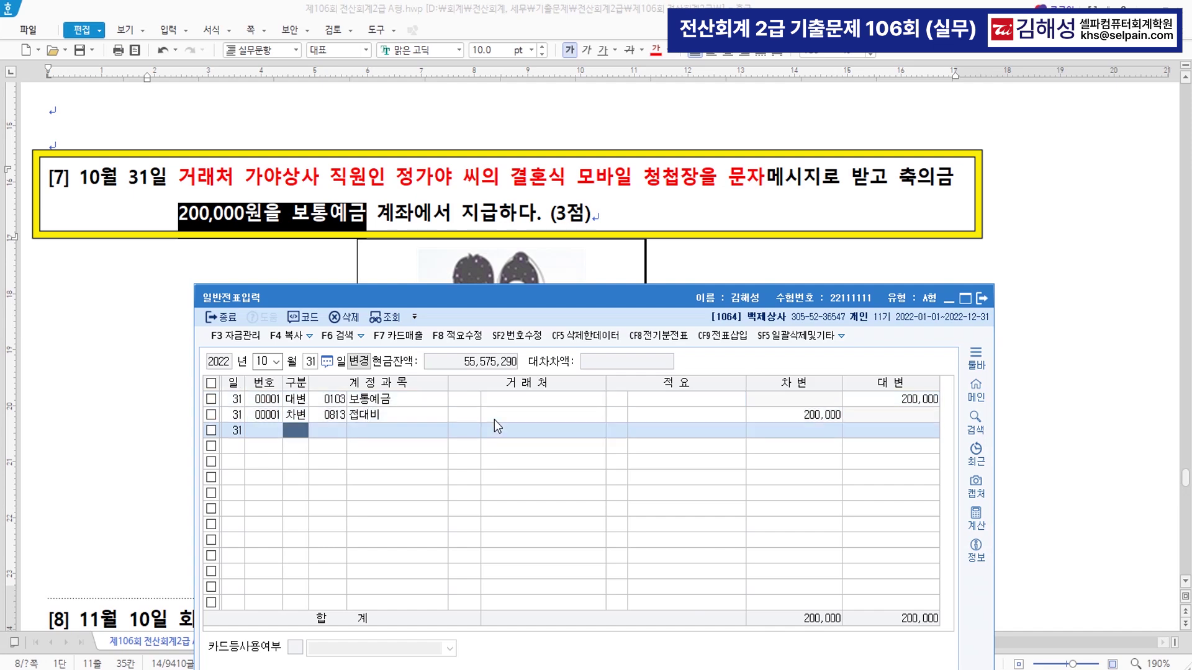
- Colour the opening of question [8] red and add (도서인쇄비) after 현상
left_click(165, 438)
scroll(197, 430, "down", 7)
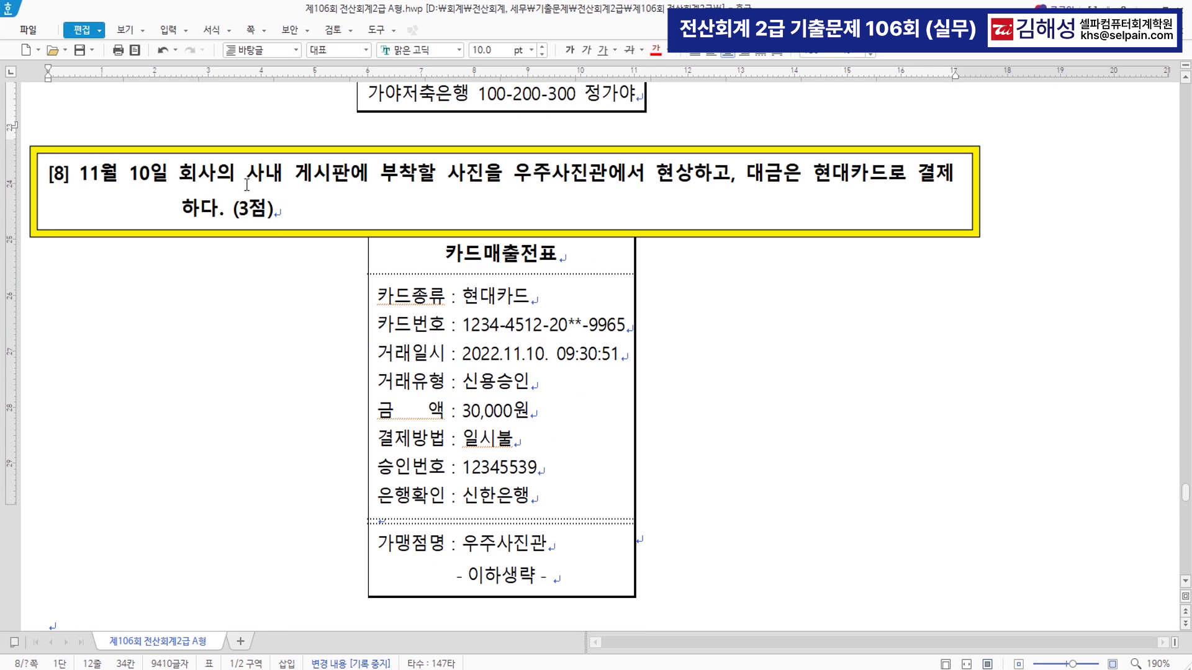
left_click_drag(247, 173, 690, 168)
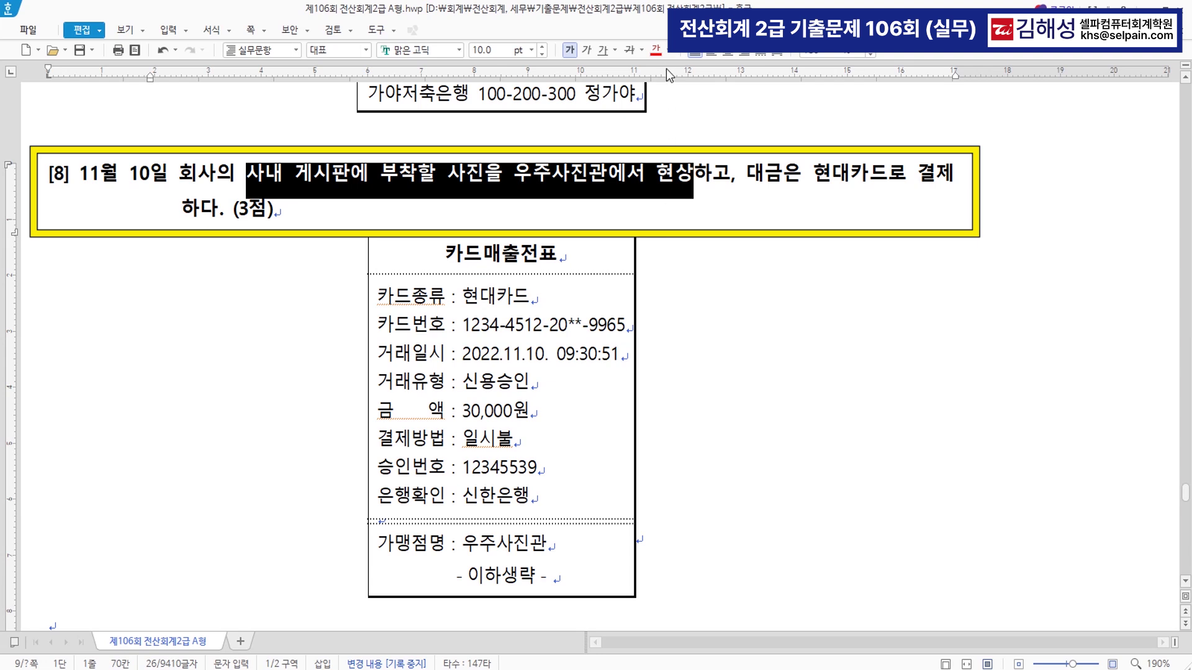
left_click(655, 49)
left_click(699, 192)
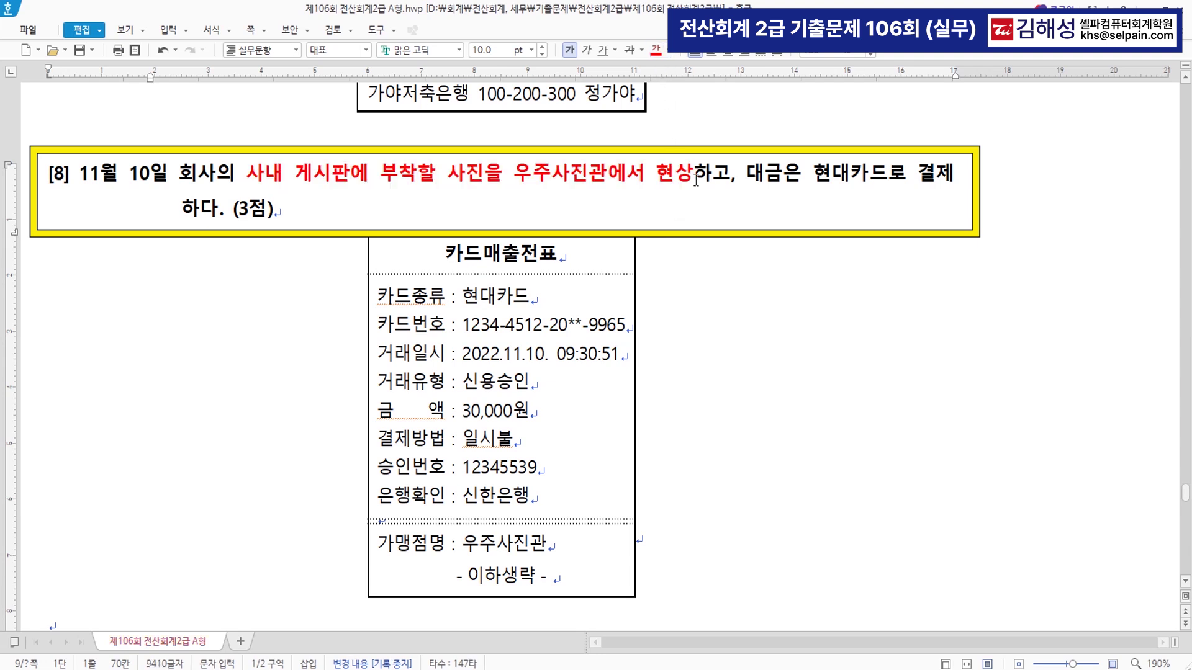
type("(도서이")
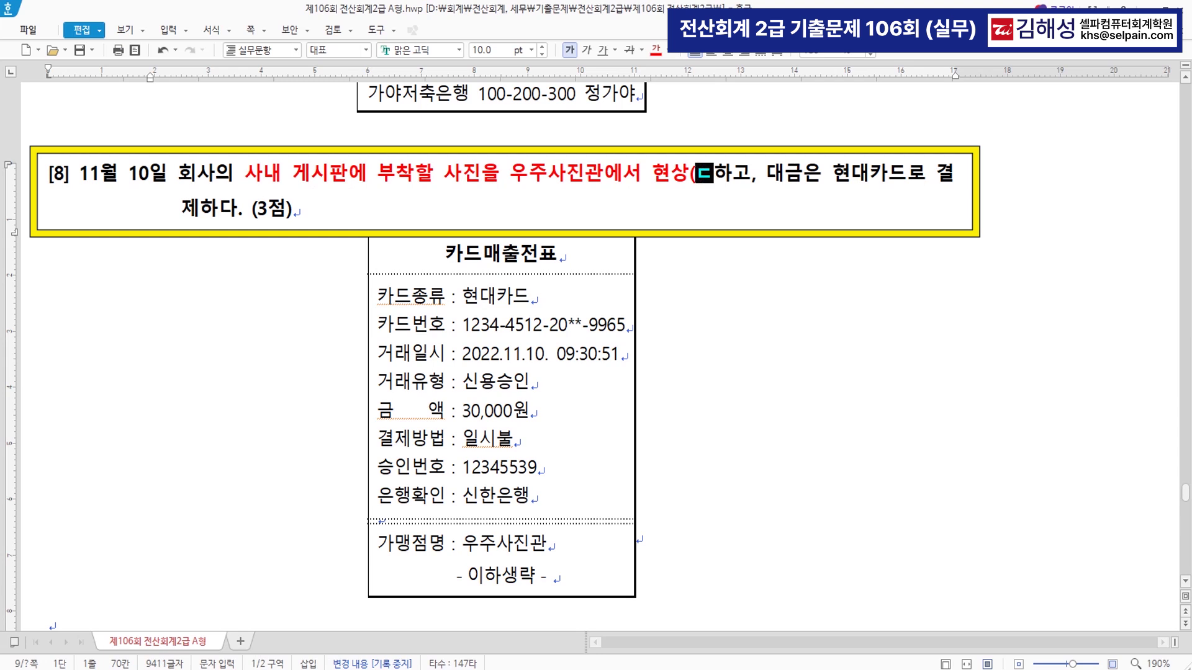
type("인쇄비)")
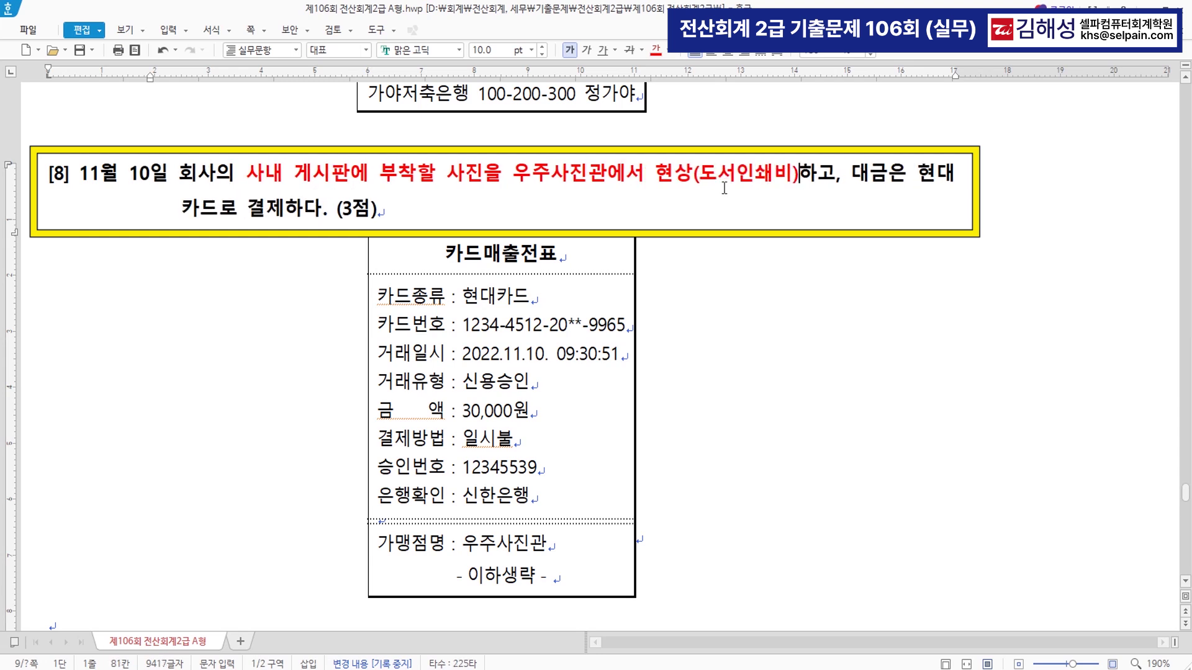
- Colour the card payment phrase red, add (미지급금) after 결제, and make 30,000원 red
left_click_drag(916, 175, 285, 208)
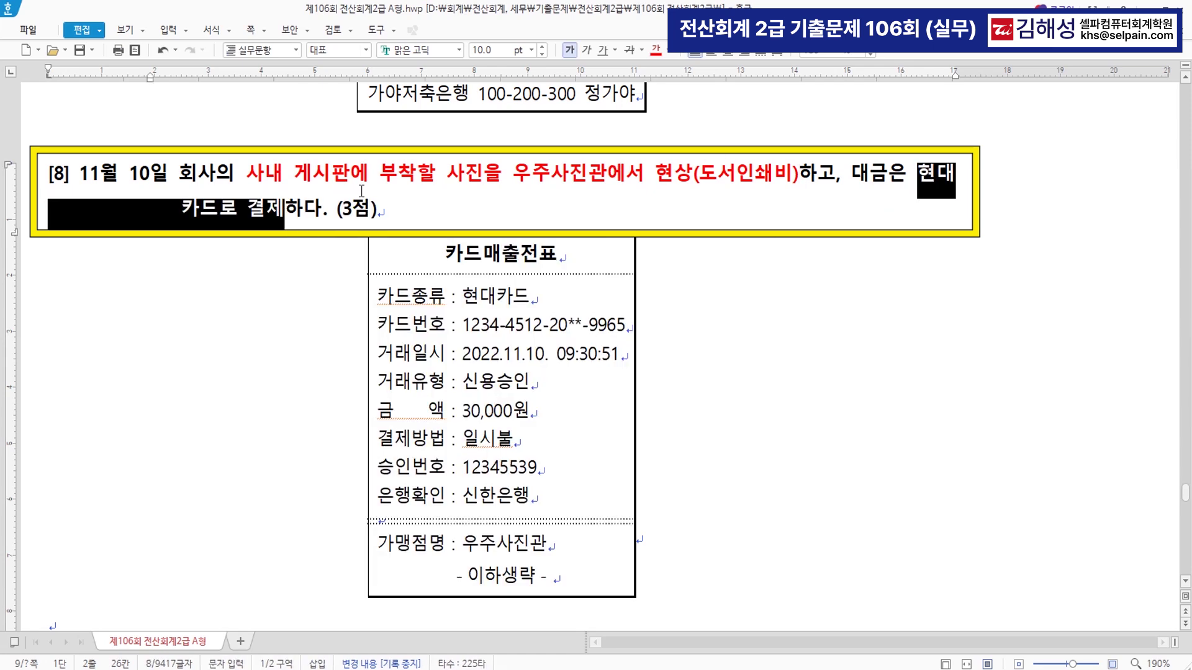
left_click(656, 50)
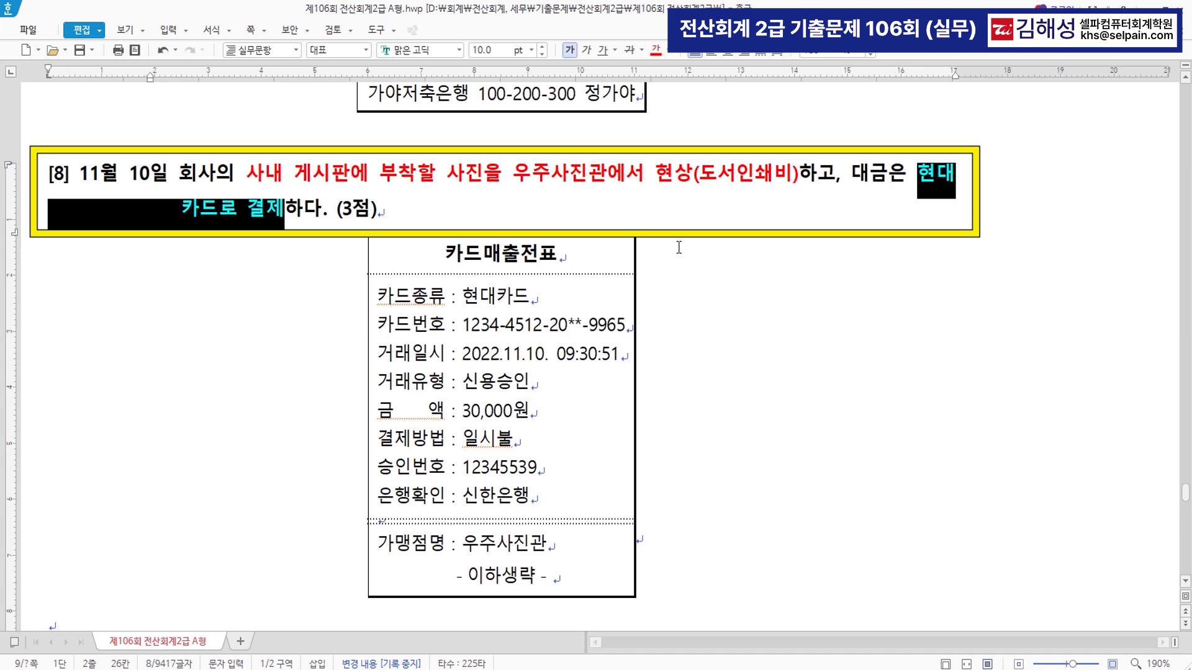
left_click(285, 206)
type("(미지급금)")
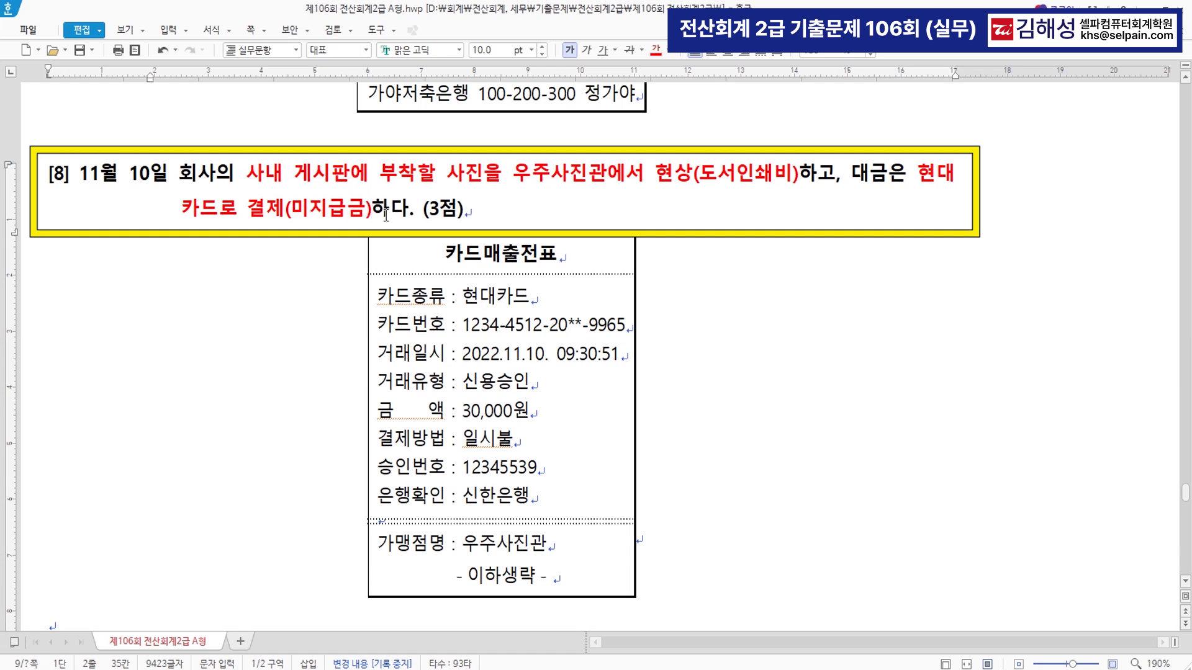
double_click(470, 411)
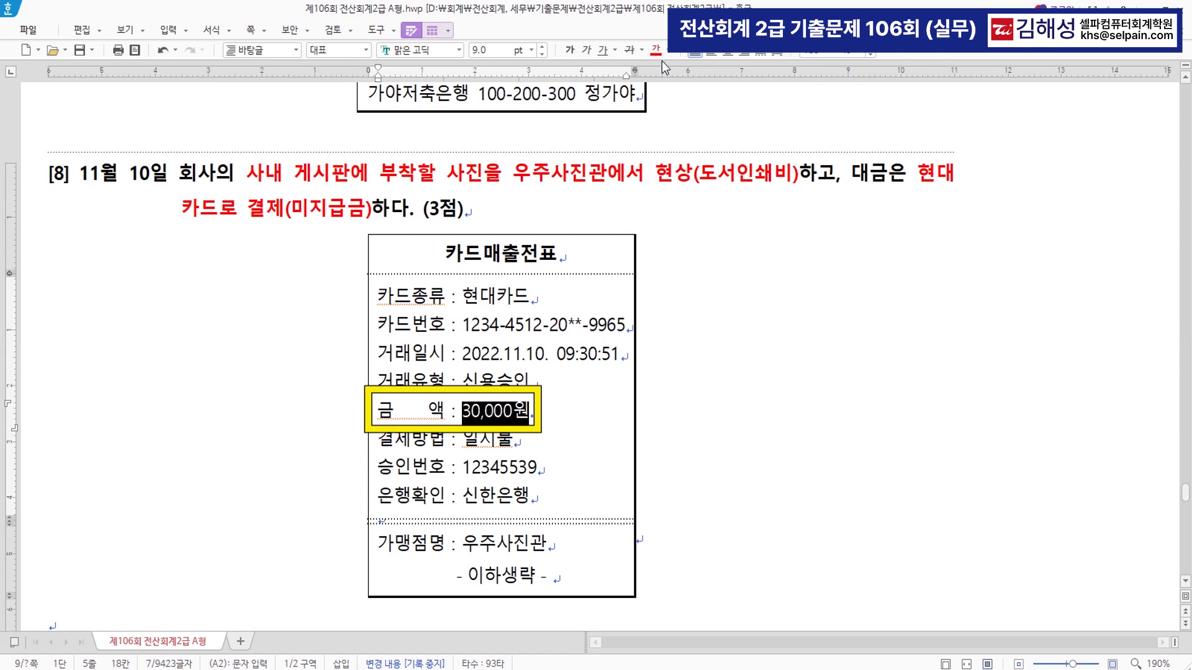
left_click(205, 247)
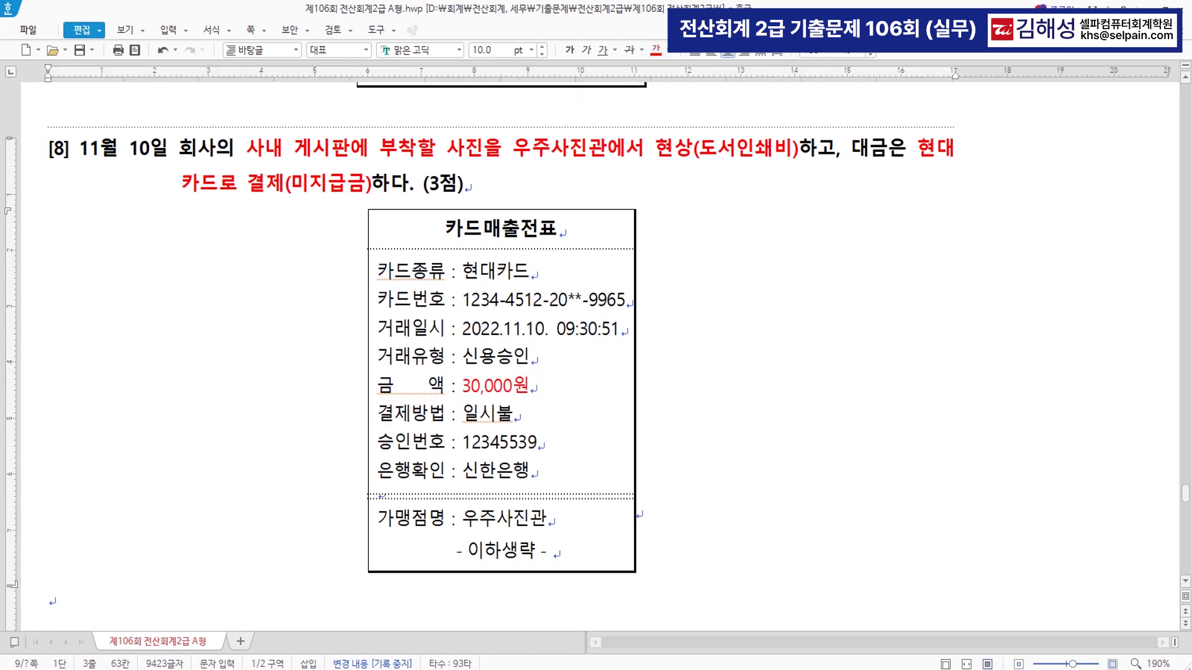
key("alt+Tab")
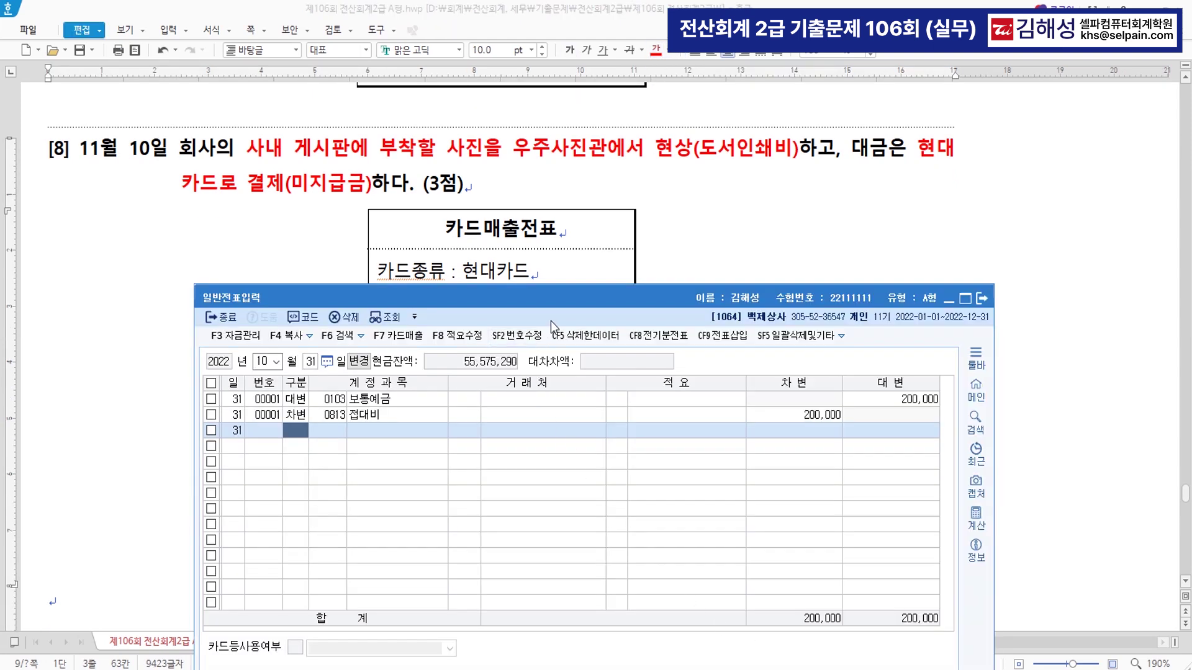
- Set the voucher date to November 10 and debit 0826 도서인쇄비 30,000
key("shift+Tab")
key("shift+Tab")
type("11")
key("Return")
type("10")
key("Return")
type("3")
key("Return")
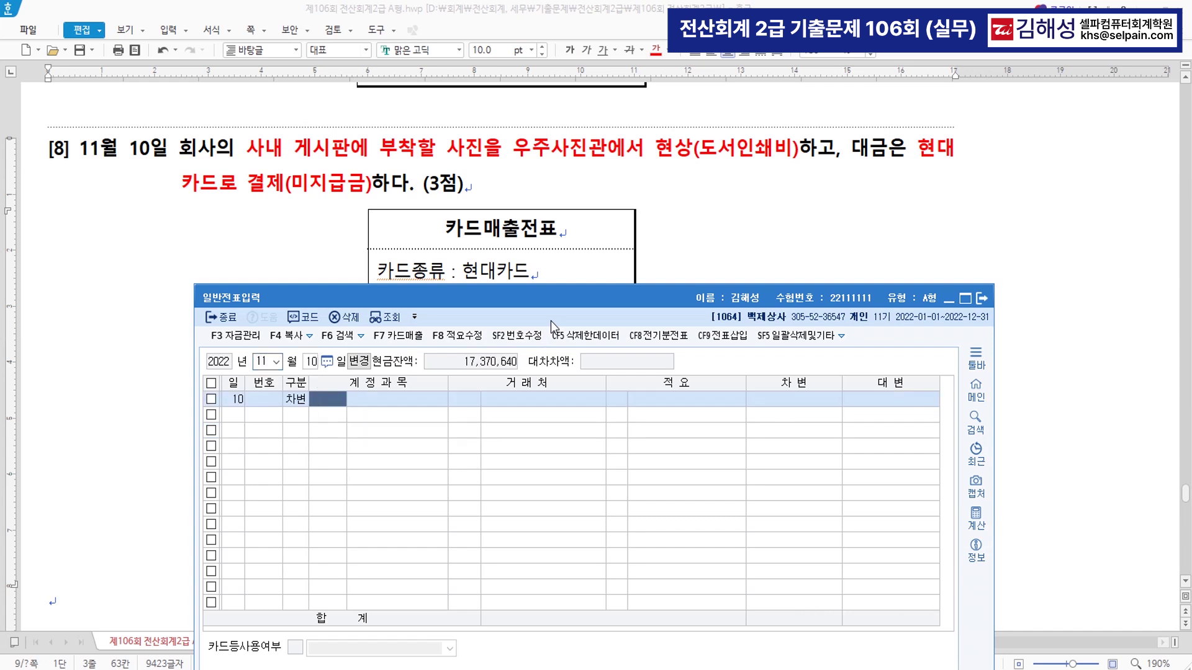
type("도서")
key("Return")
key("Down")
key("Down")
key("Down")
key("Down")
key("Down")
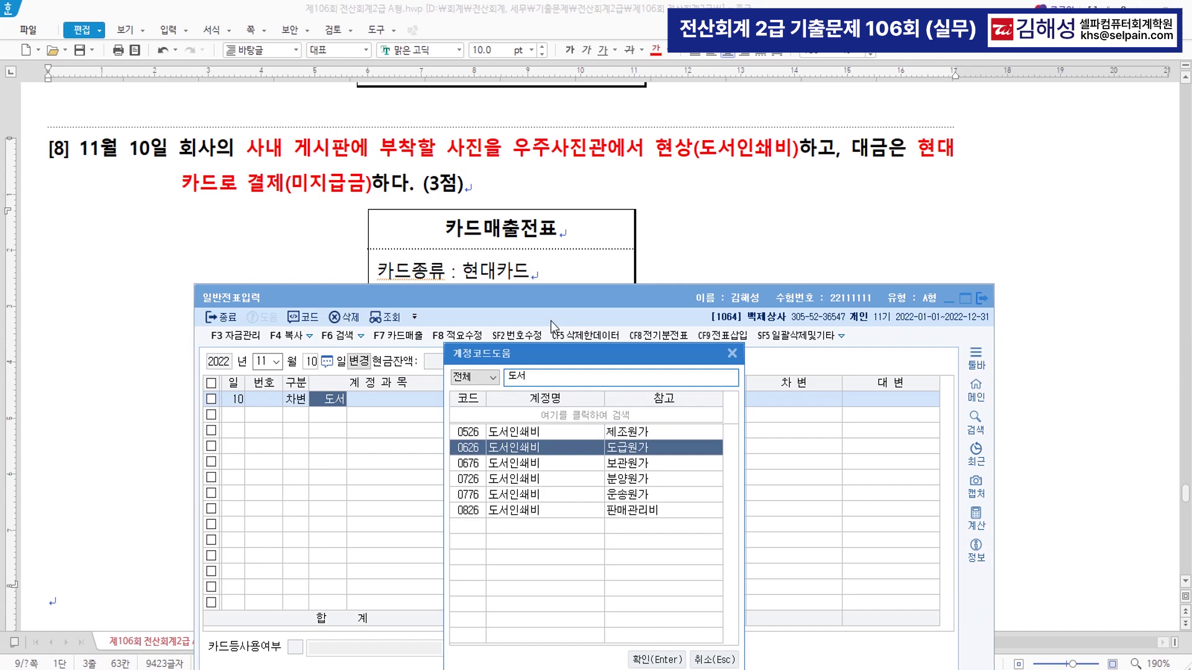
key("Return")
key("Return")
key("Return")
key("Return")
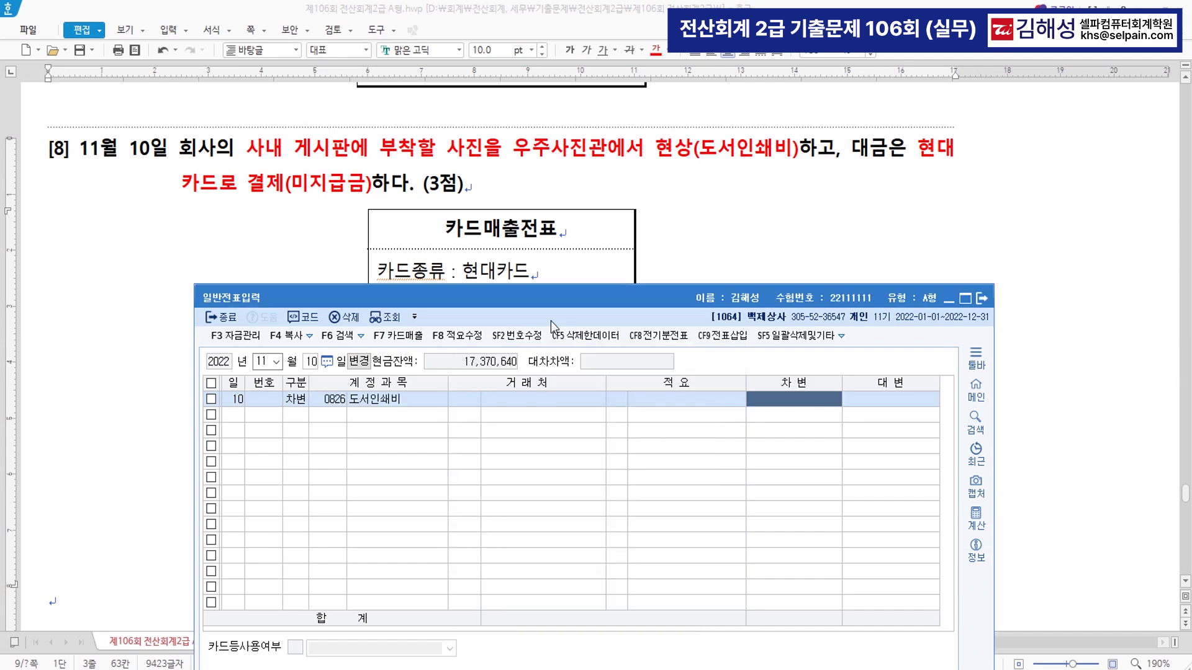
type("300000")
key("Return")
- Credit 0253 미지급금 with 99603 현대카드 as the counterparty
type("4")
key("Return")
type("253")
key("Return")
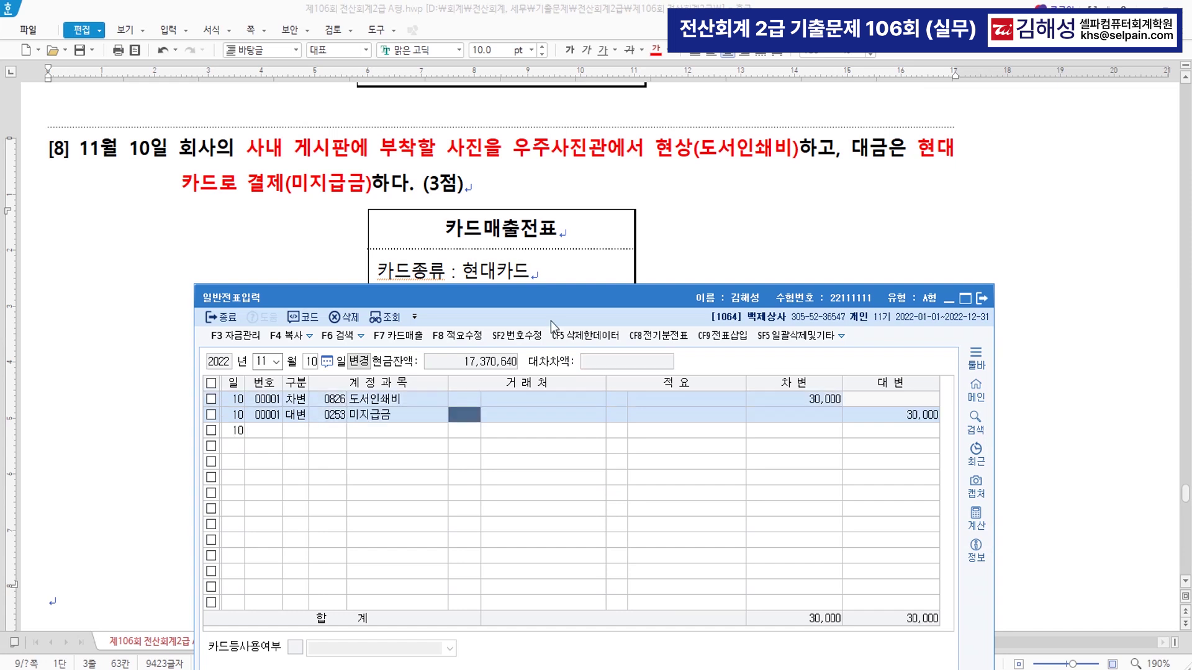
type("현대")
key("Return")
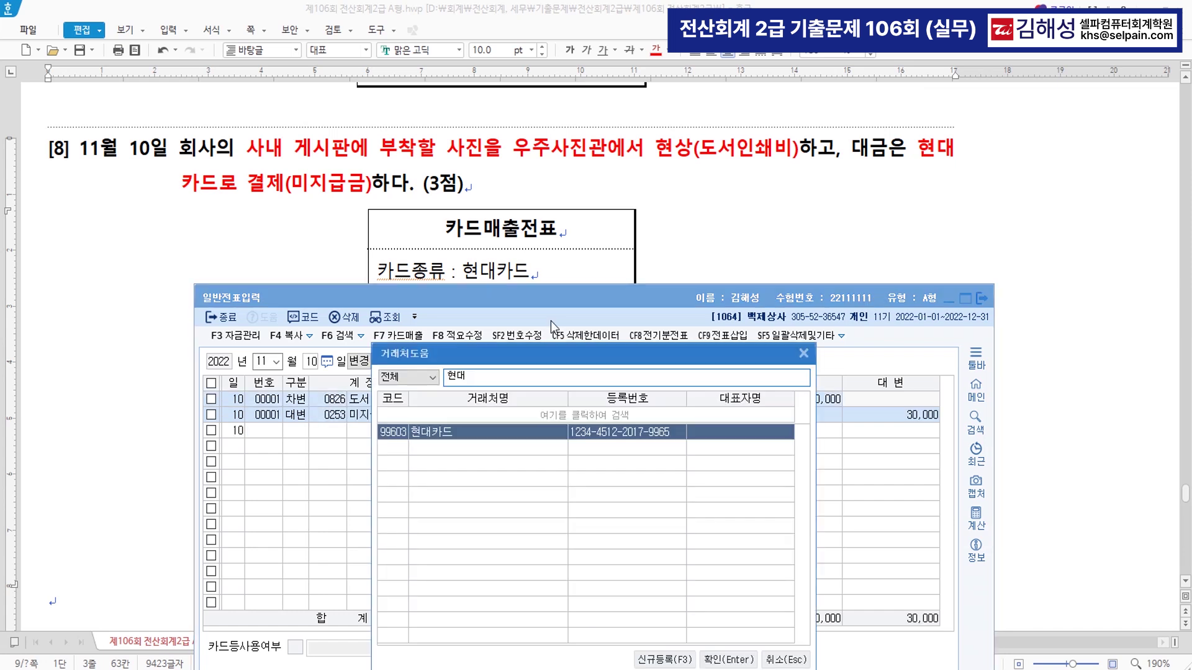
key("Return")
key("Return")
key("Return")
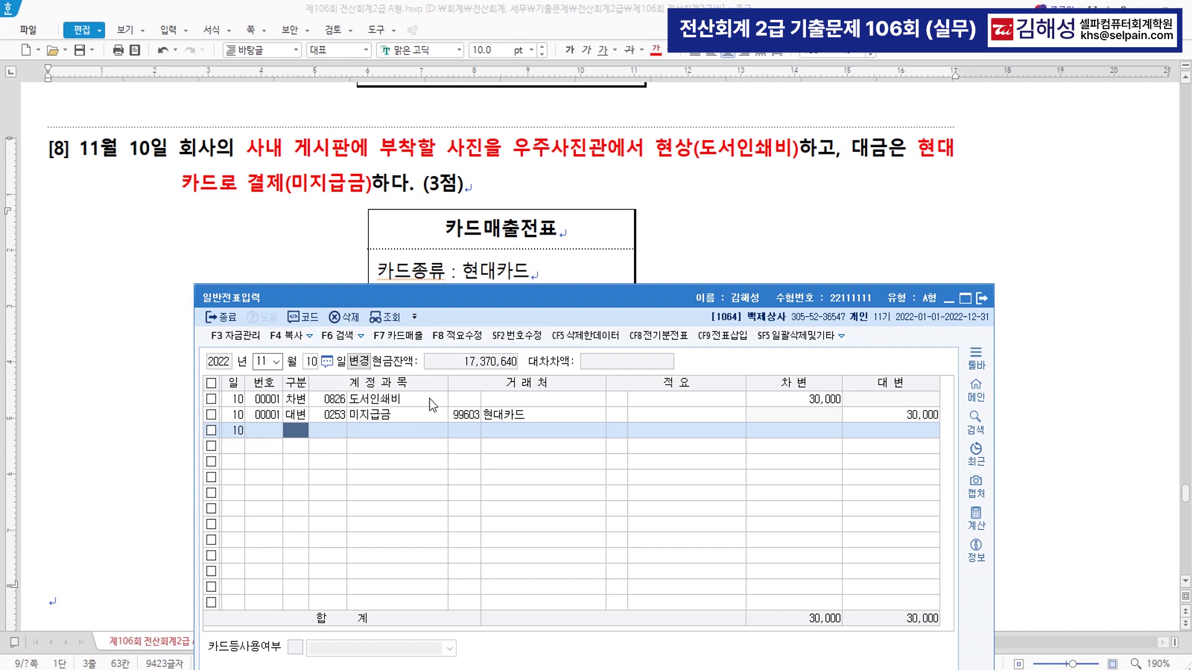
key("alt+Tab")
scroll(631, 362, "down", 5)
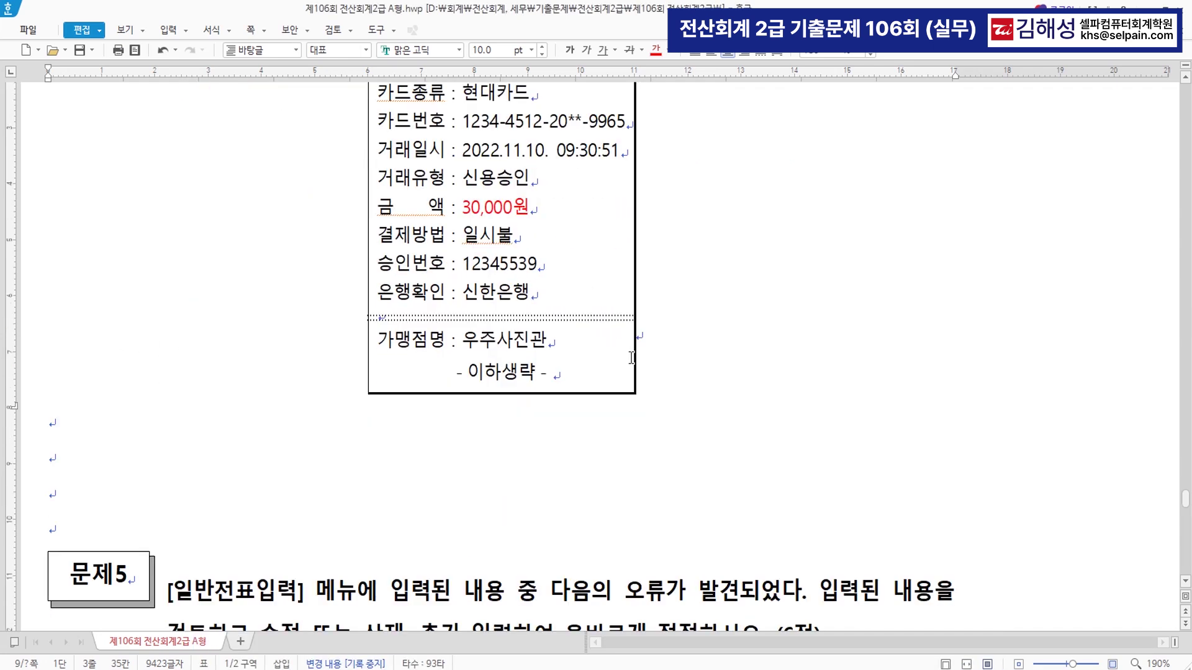
- Colour the instruction phrases 오류가 발견 and 수정 또는 삭제, 추가 입력 red
scroll(631, 362, "down", 1)
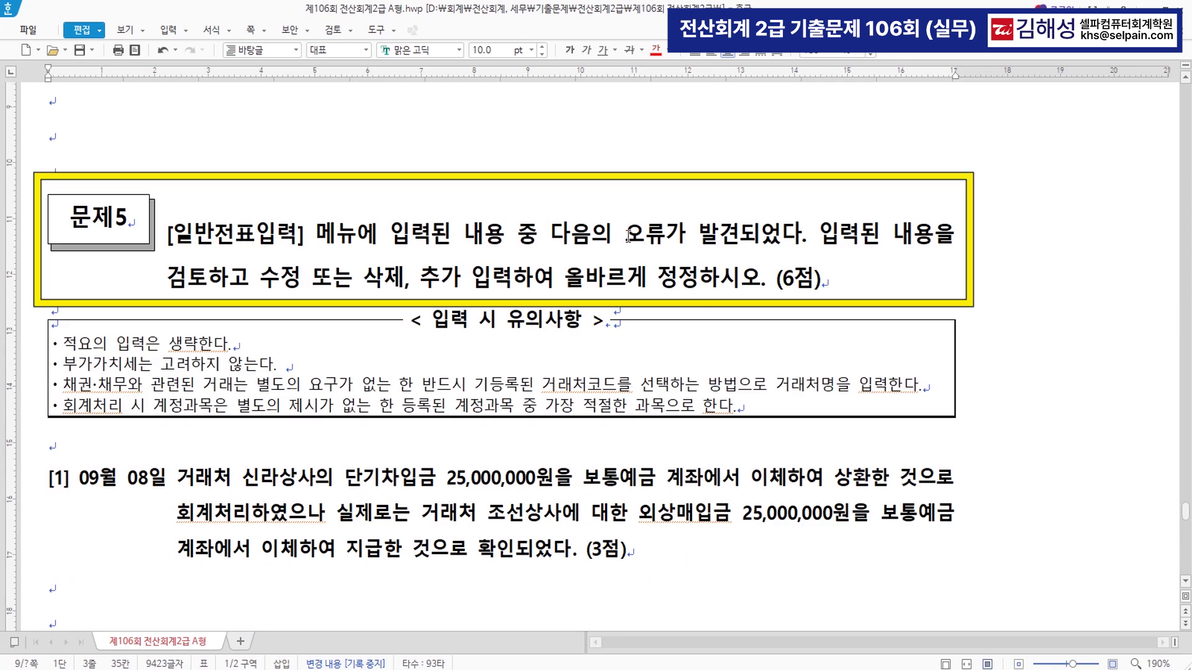
left_click_drag(627, 237, 740, 236)
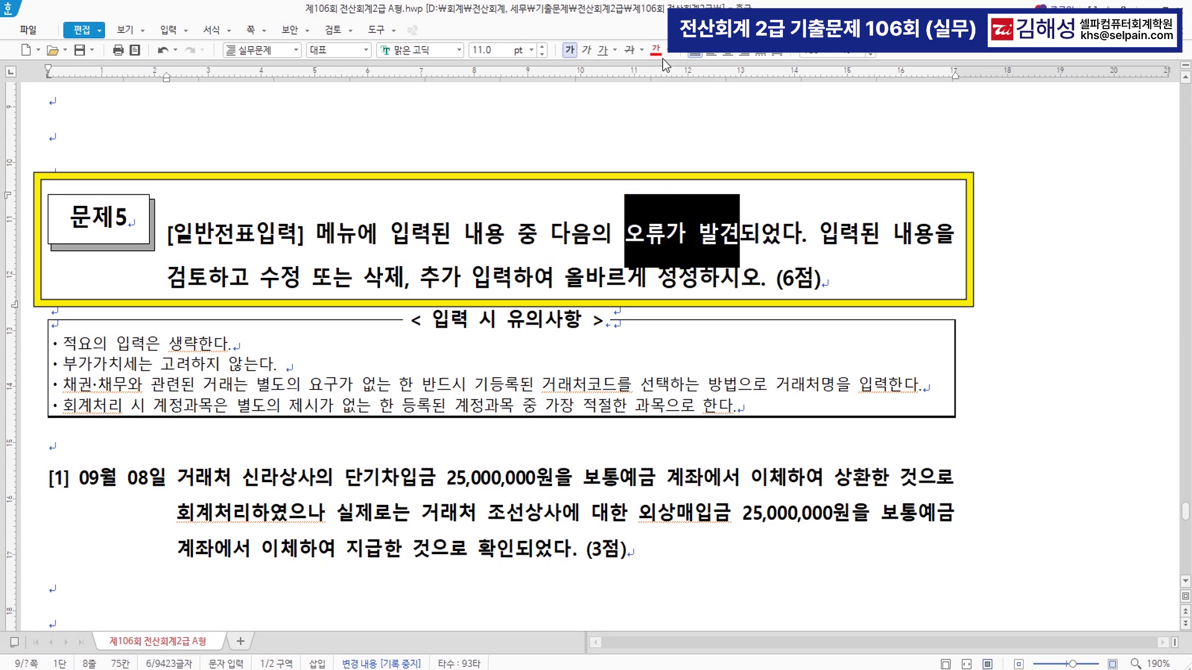
left_click_drag(260, 279, 507, 279)
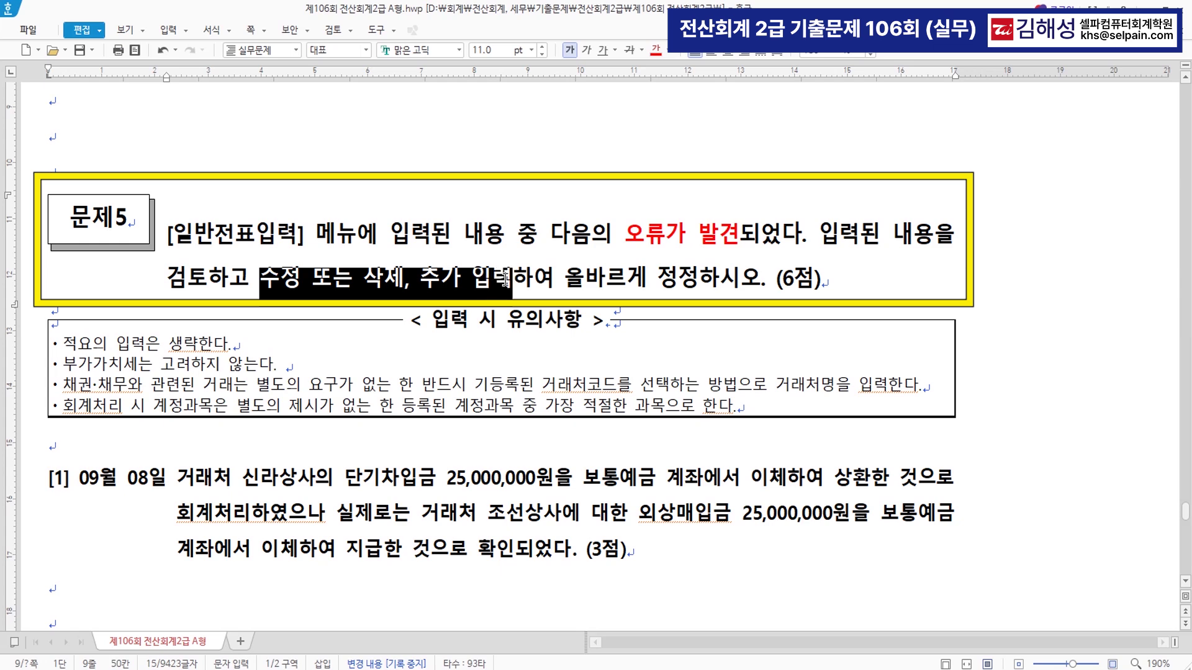
left_click(655, 50)
- Colour 신라상사 and 단기차입금 25,000,000원 in question [1] red
scroll(508, 512, "down", 6)
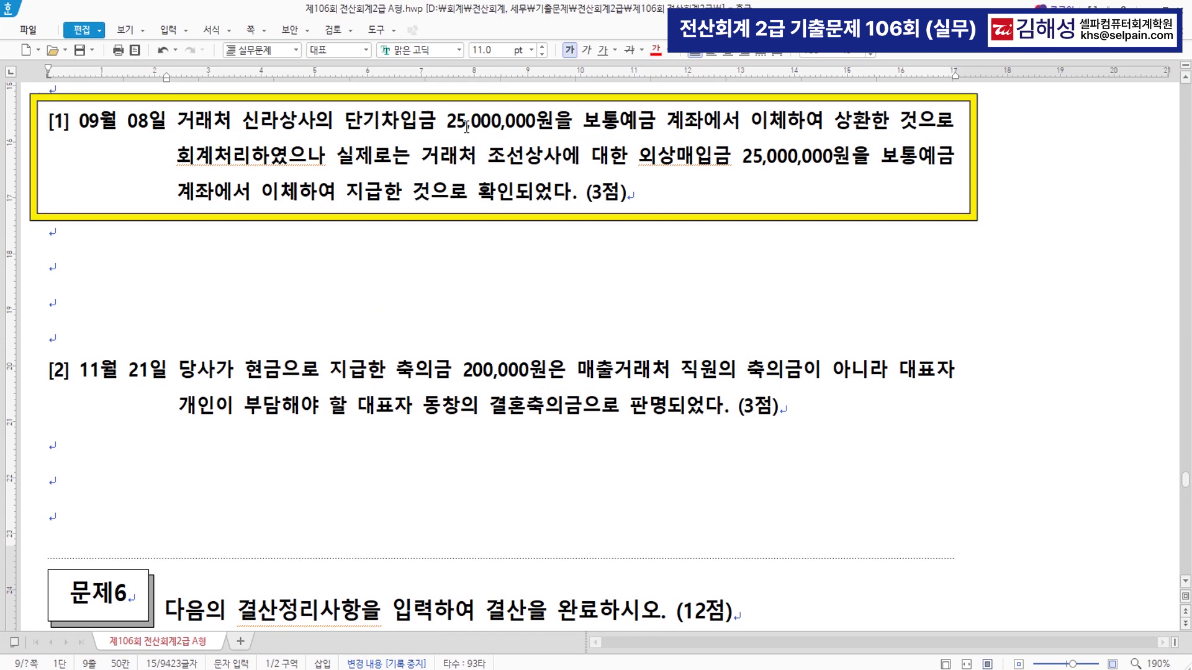
left_click_drag(241, 121, 315, 121)
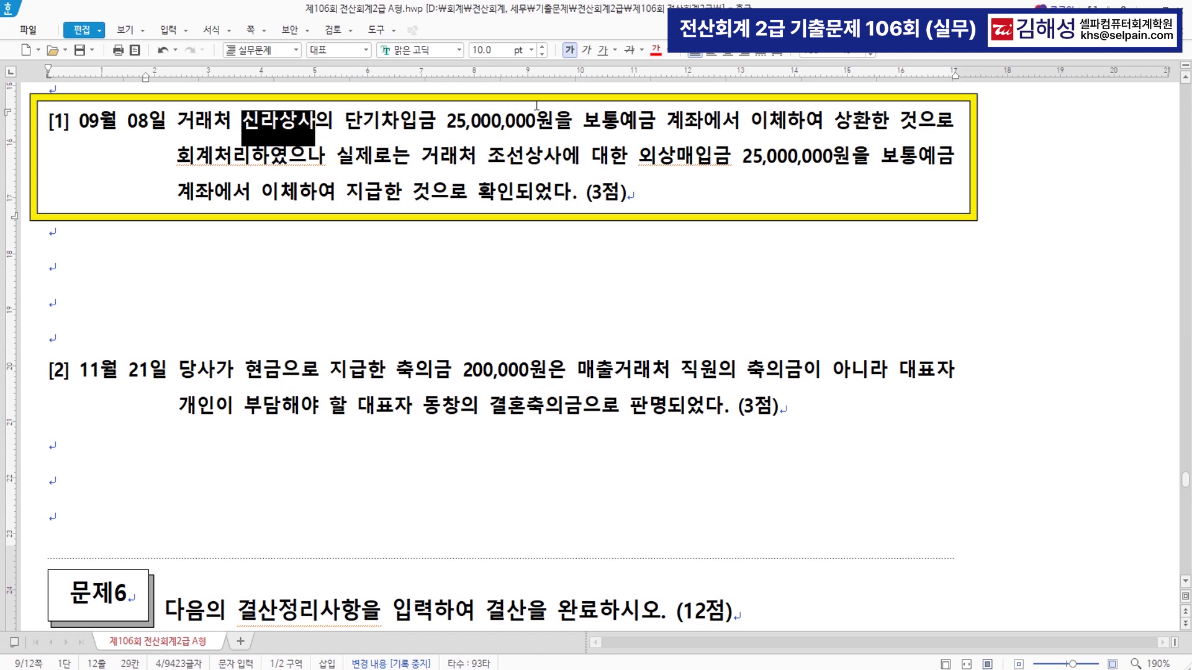
left_click_drag(345, 152, 552, 155)
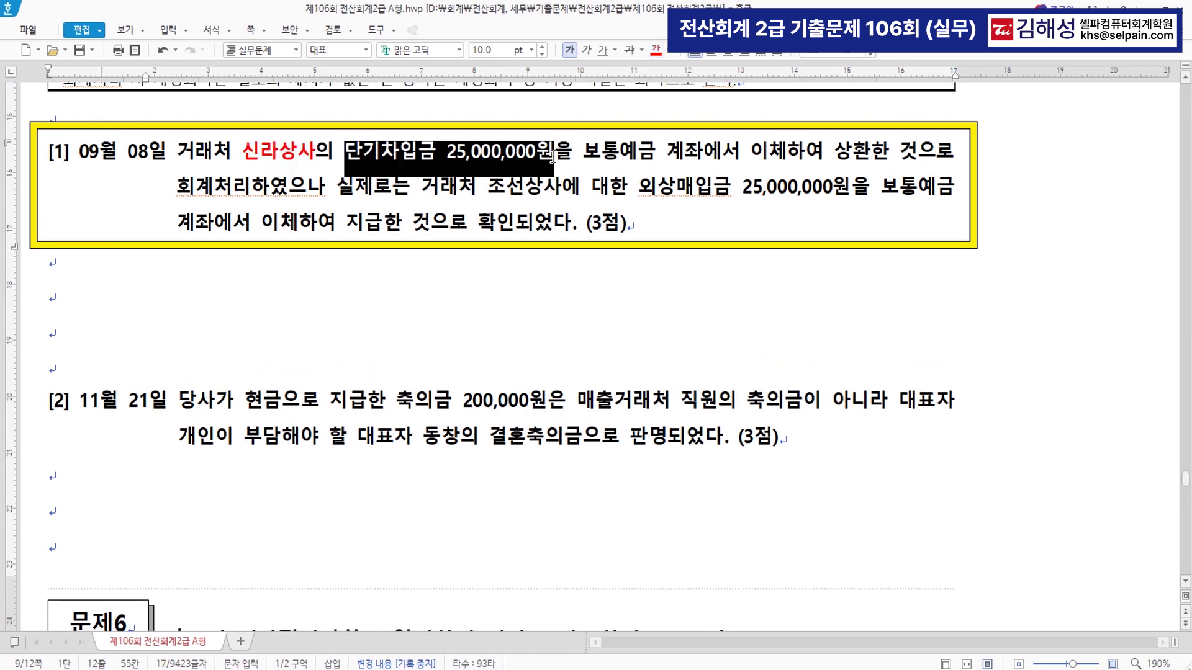
left_click(655, 49)
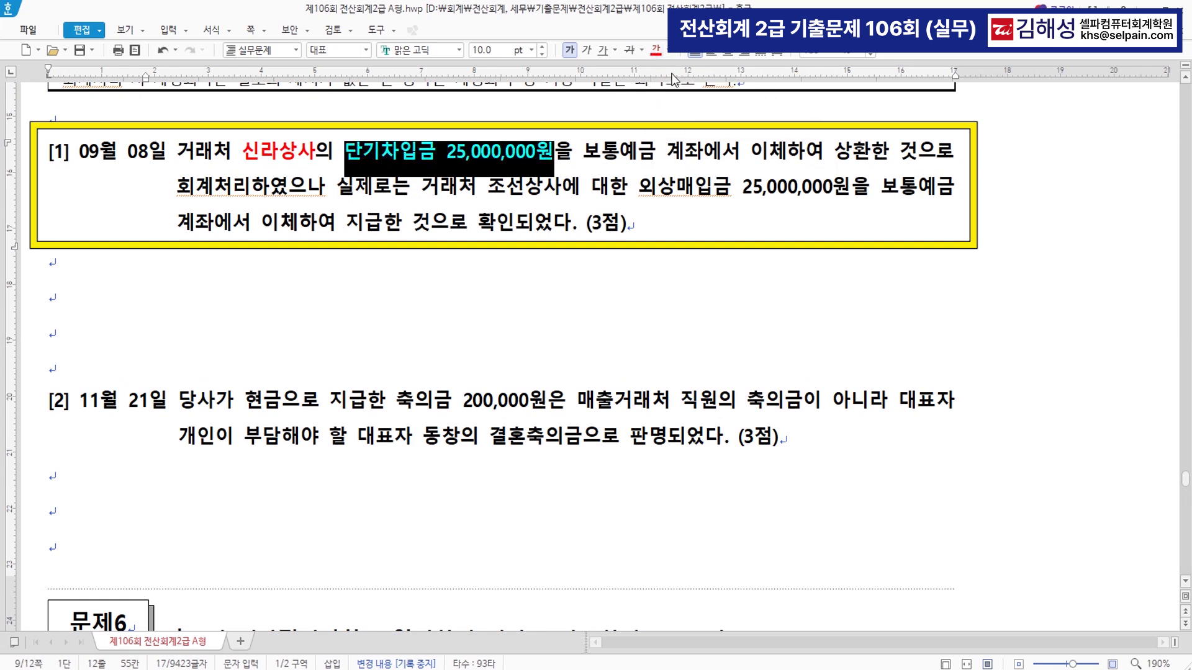
left_click(462, 193)
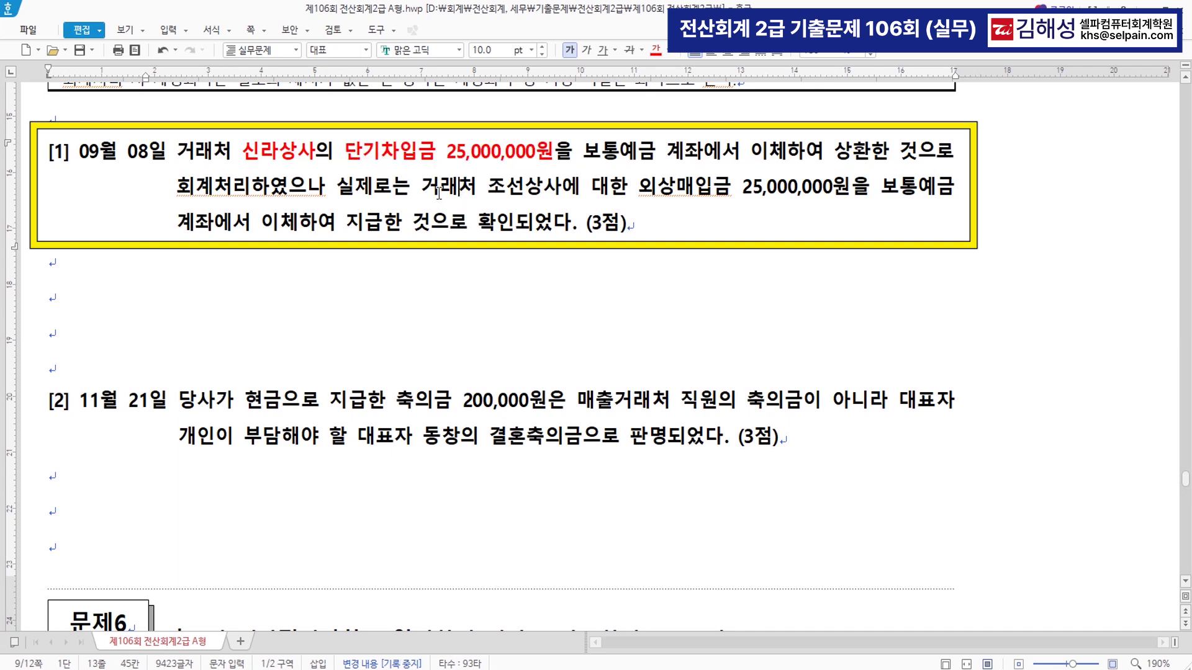
- Colour 조선상사 and 외상매입금 25,000,000원 in question [1] blue
left_click_drag(488, 189, 562, 189)
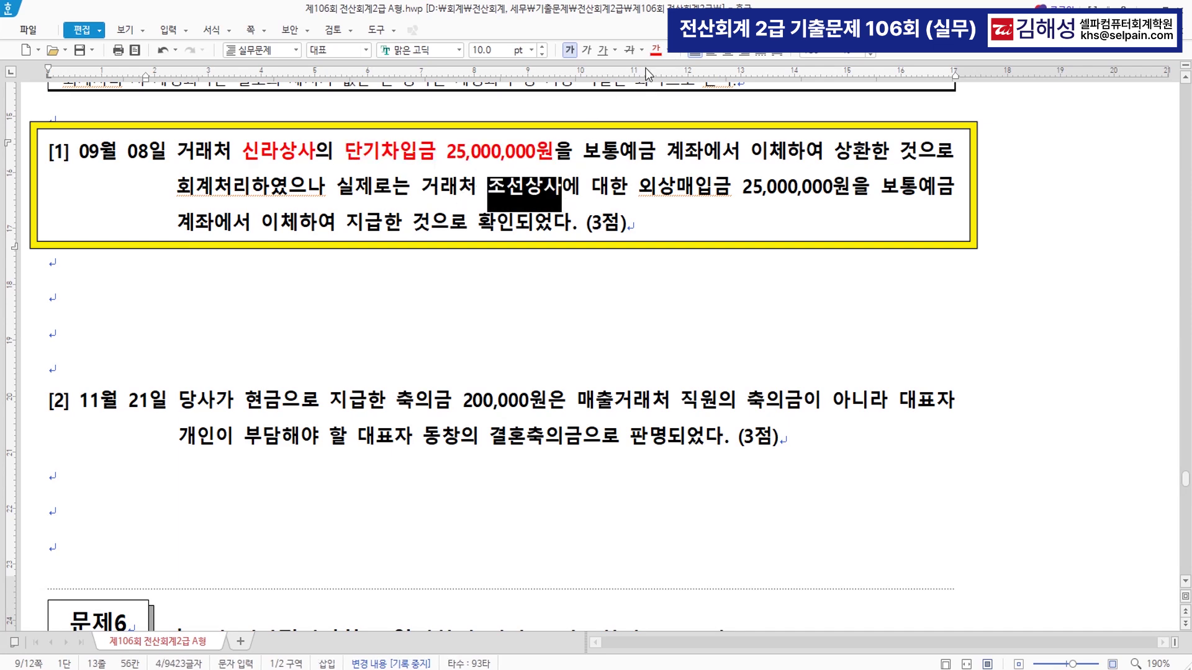
left_click(668, 50)
left_click(732, 128)
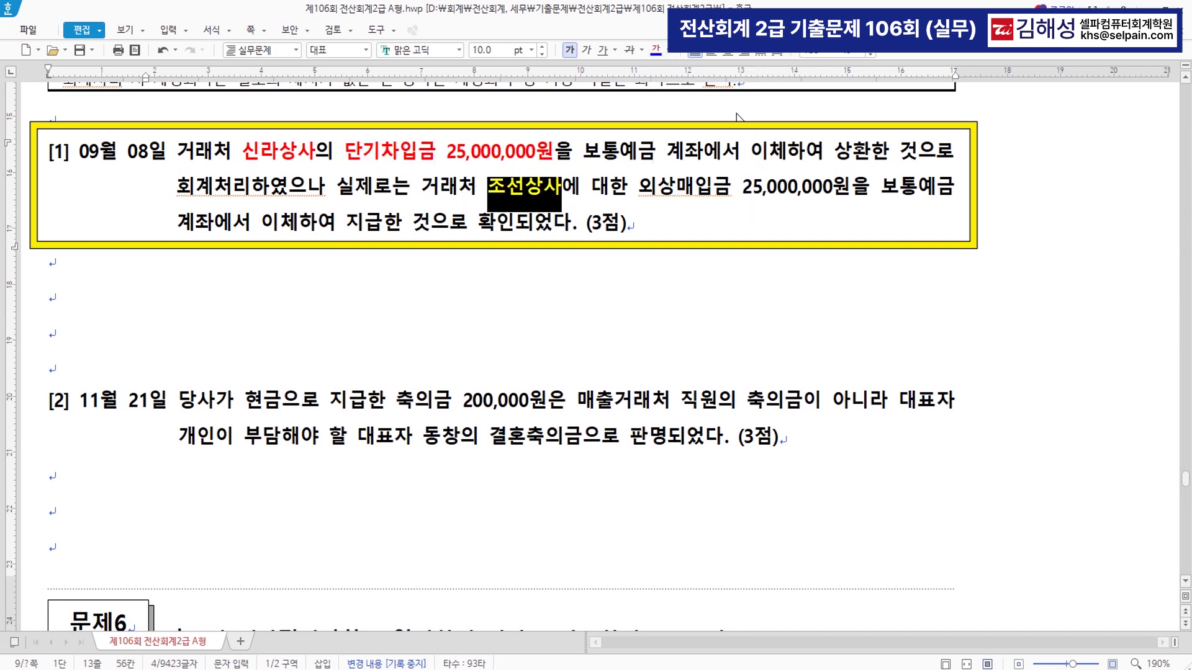
left_click(661, 256)
left_click_drag(643, 194, 848, 198)
left_click(656, 51)
left_click(758, 257)
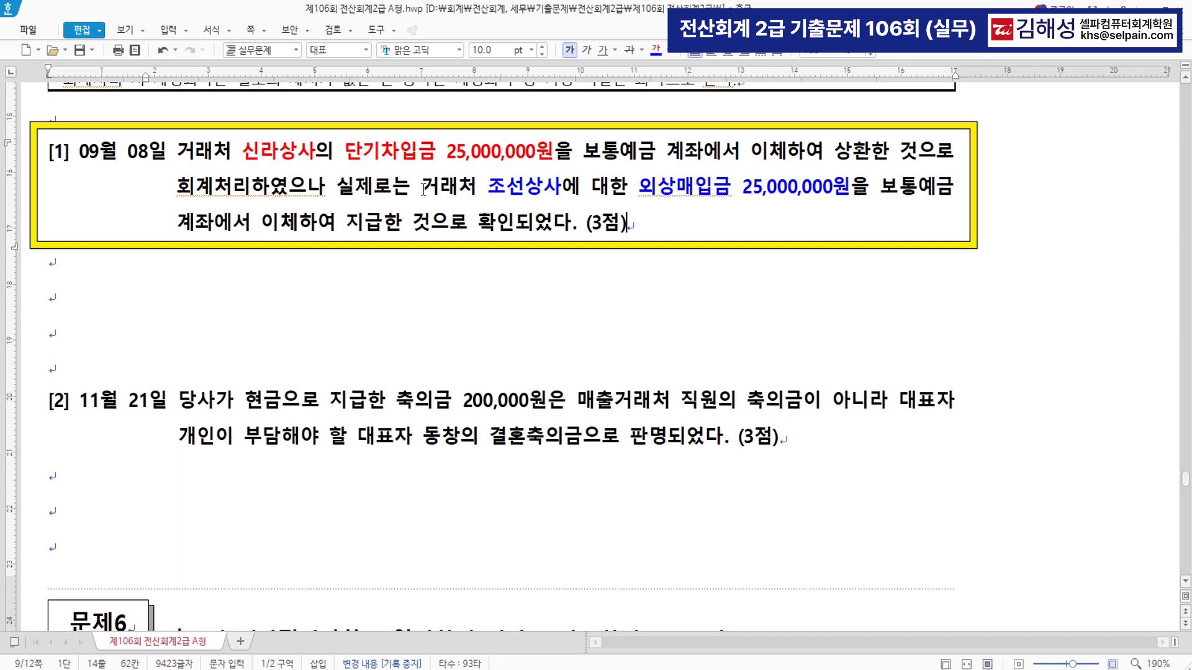
left_click(531, 196)
left_click(394, 159)
left_click(693, 193)
key("alt+Tab")
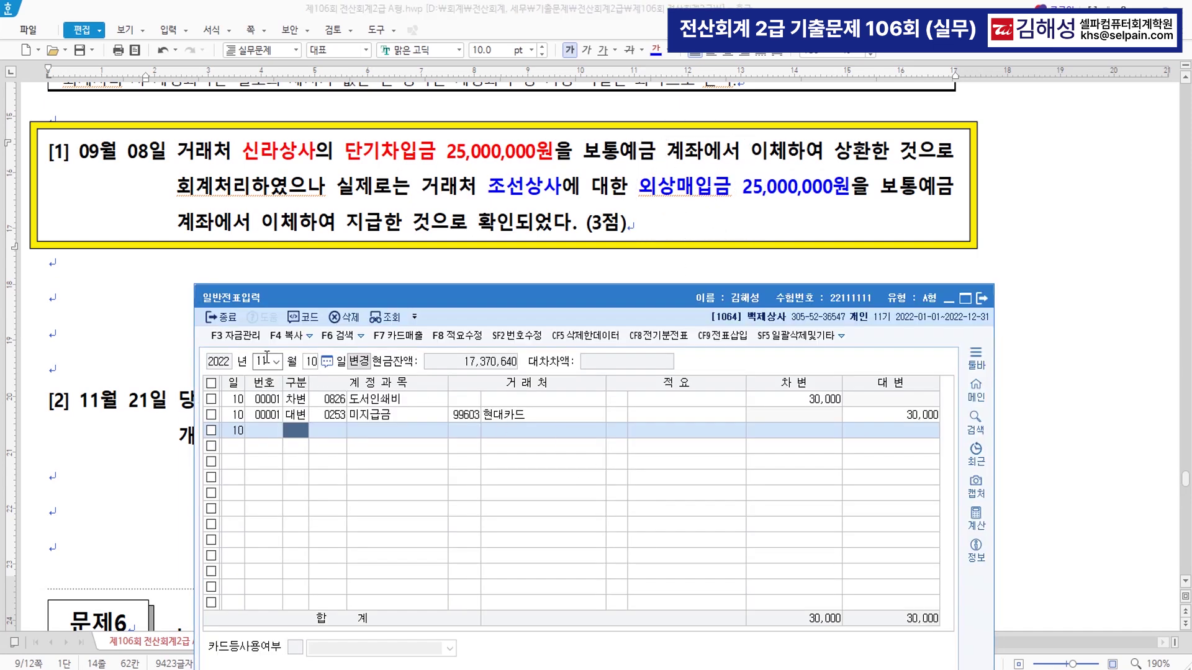
- On the September 8 voucher, replace 0260 with 0251 외상매입금 and set trading partner 조선상사
type("09")
key("Return")
type("8")
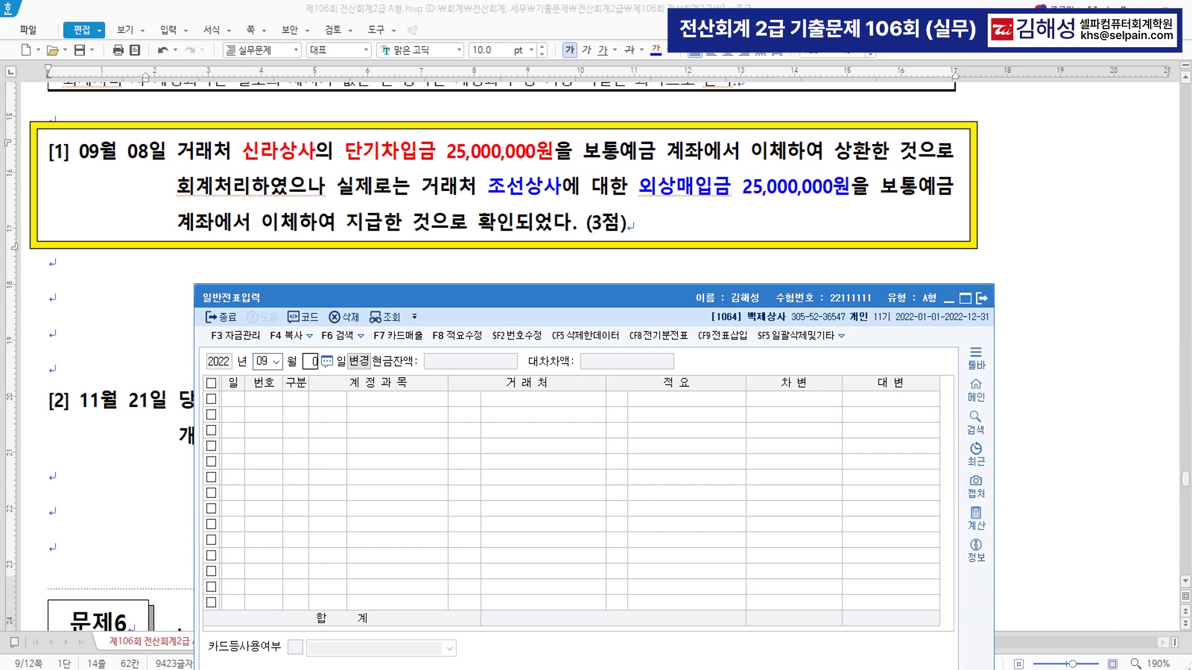
key("Return")
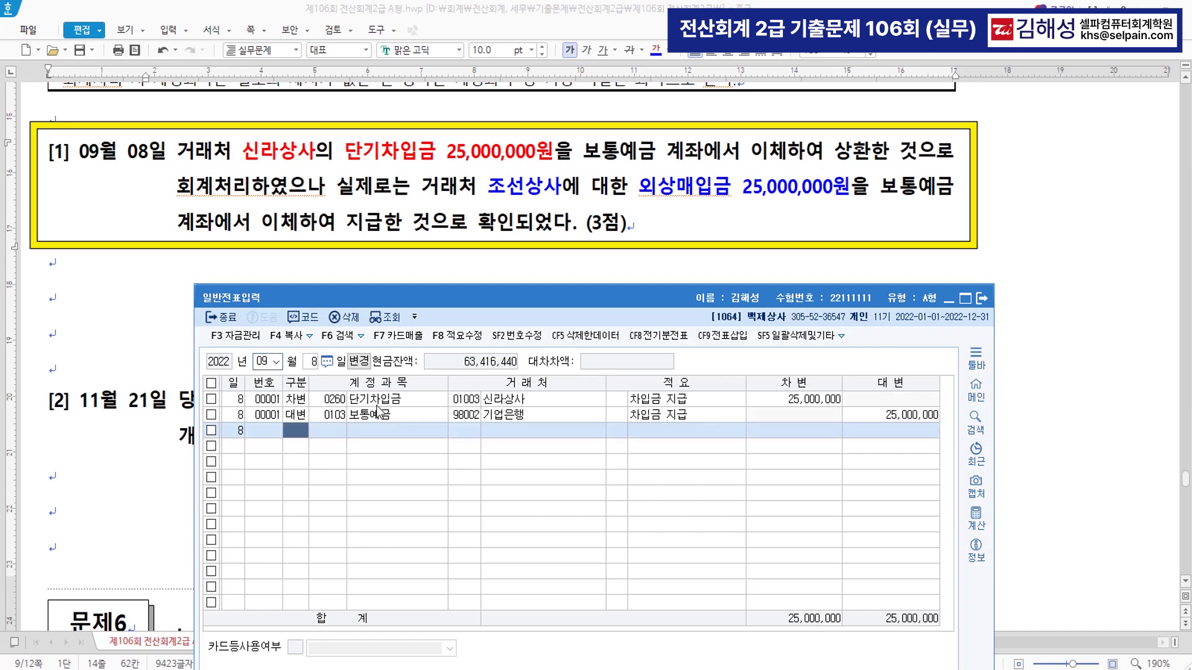
left_click(335, 401)
type("251")
key("Return")
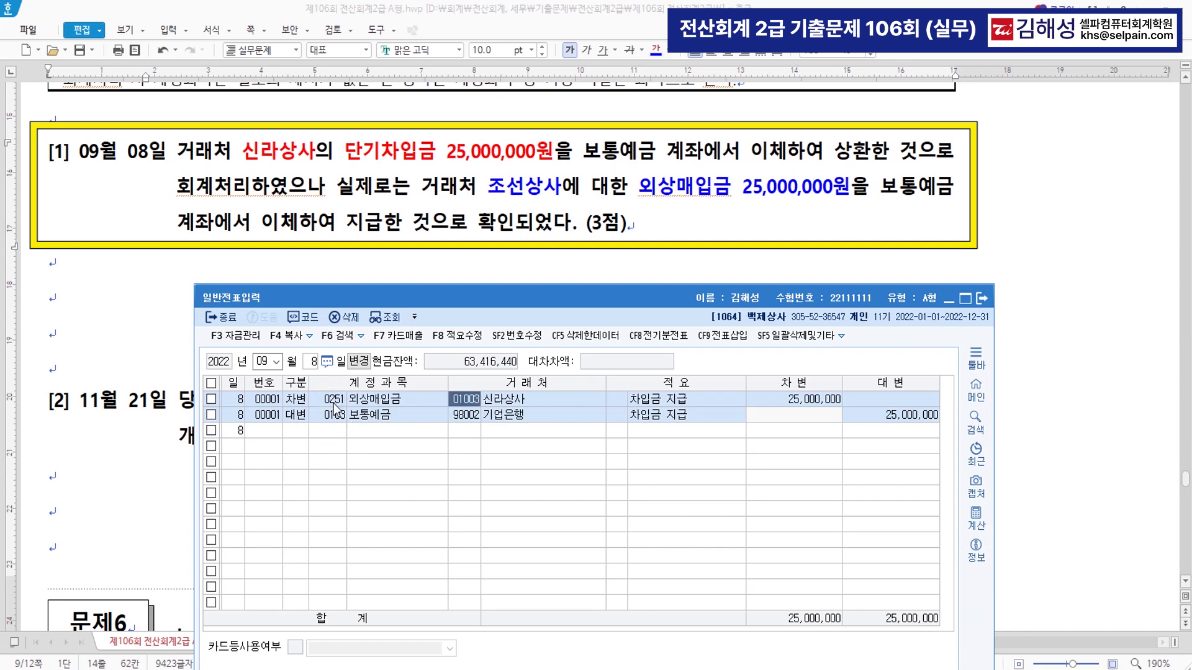
type("조선")
key("Return")
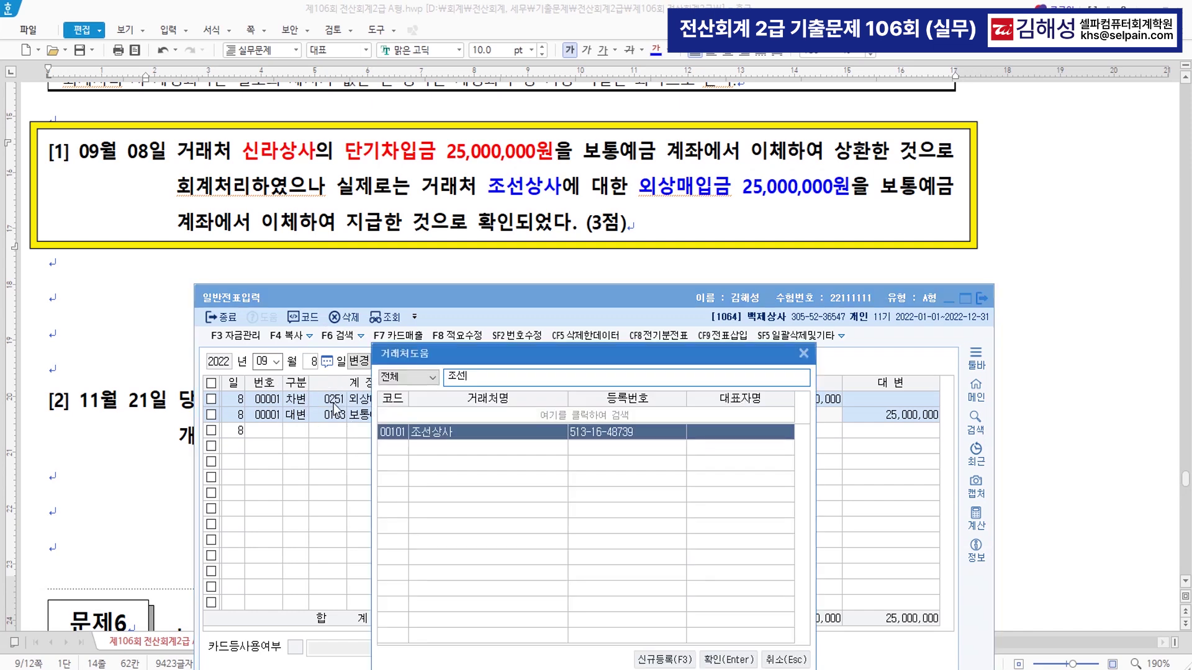
key("Return")
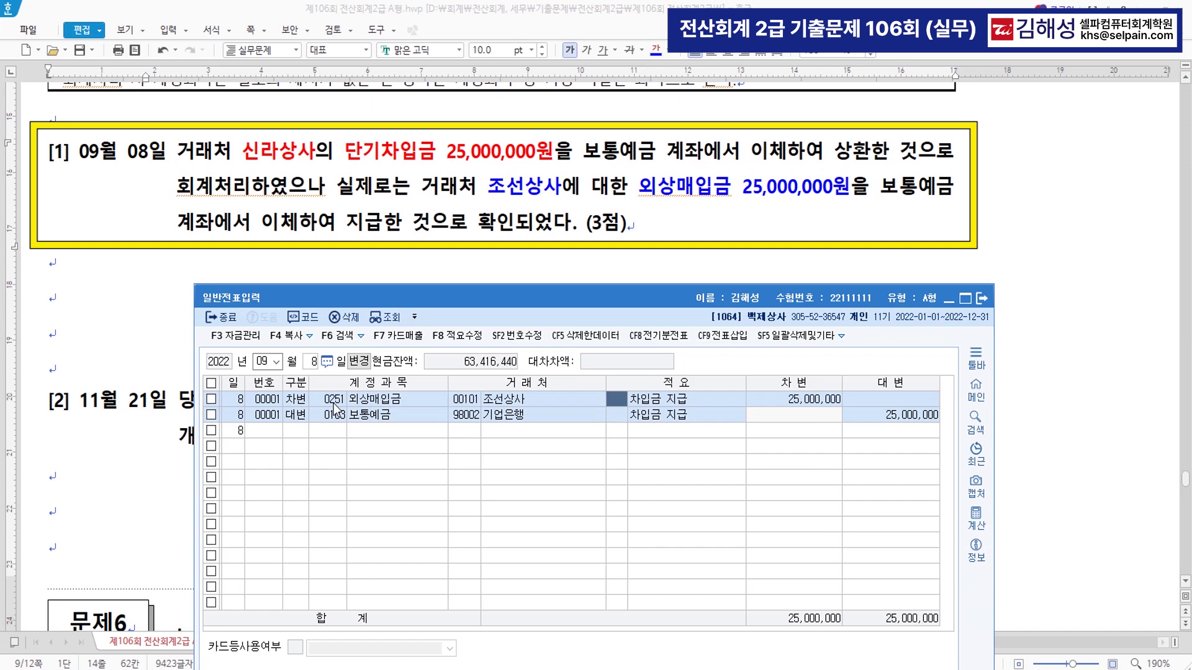
key("Return")
key("Return")
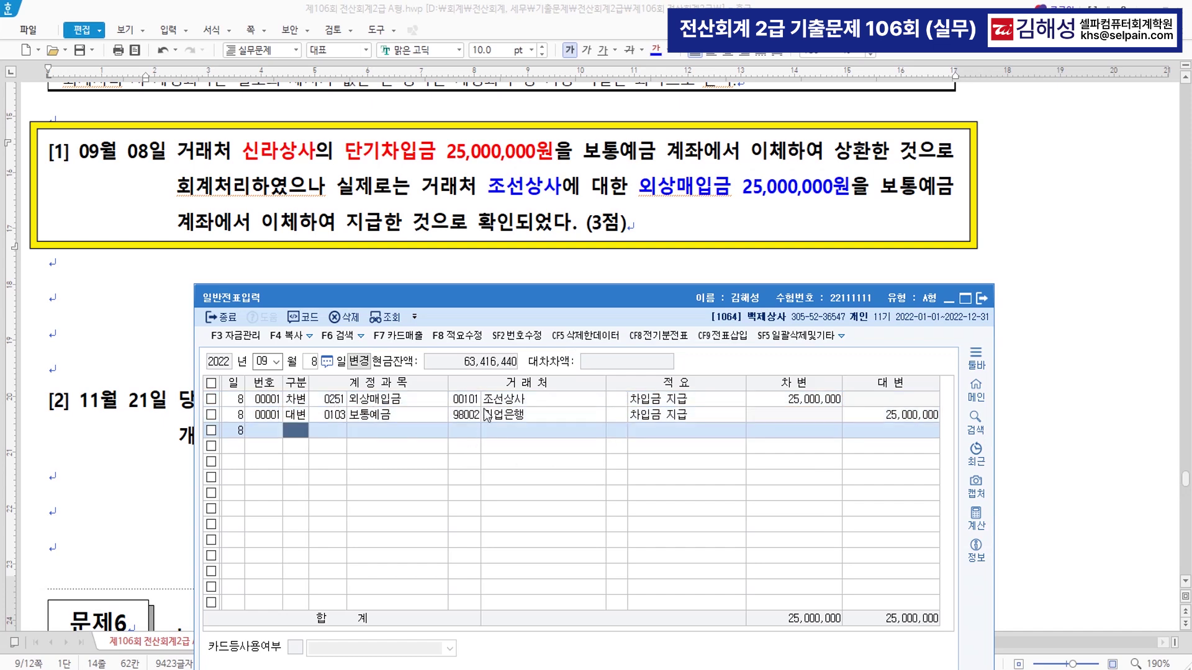
left_click(143, 376)
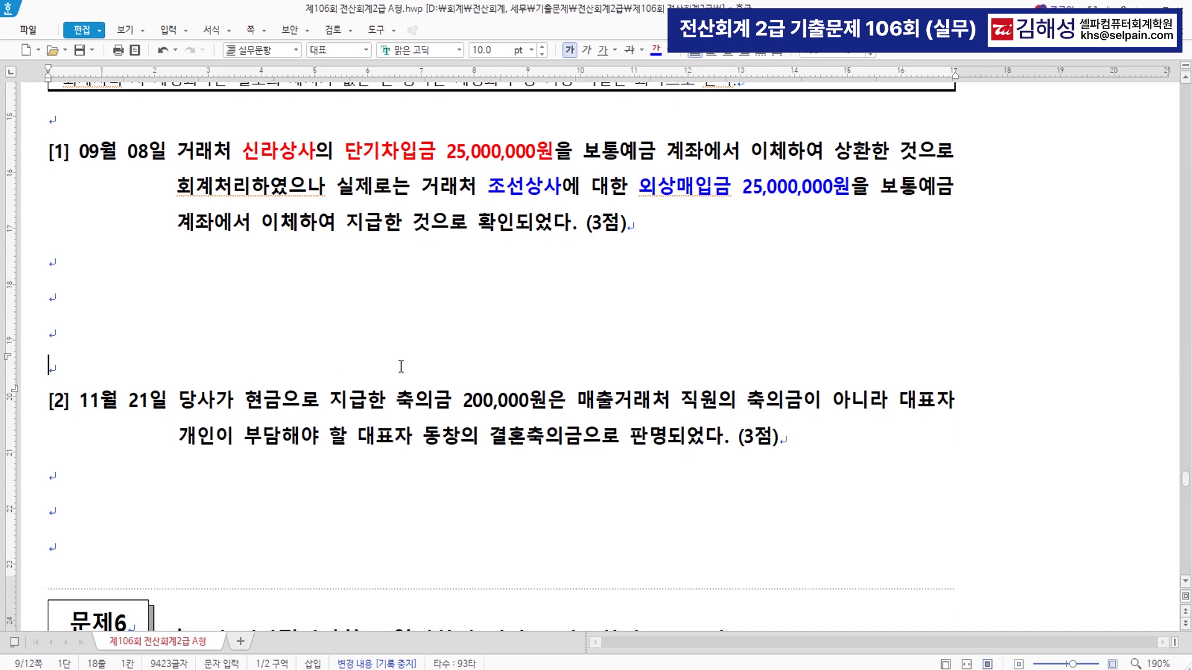
- Colour item [2]'s 매출거래처 직원의 축의금 200,000원 phrase blue
scroll(417, 370, "down", 3)
scroll(416, 369, "down", 2)
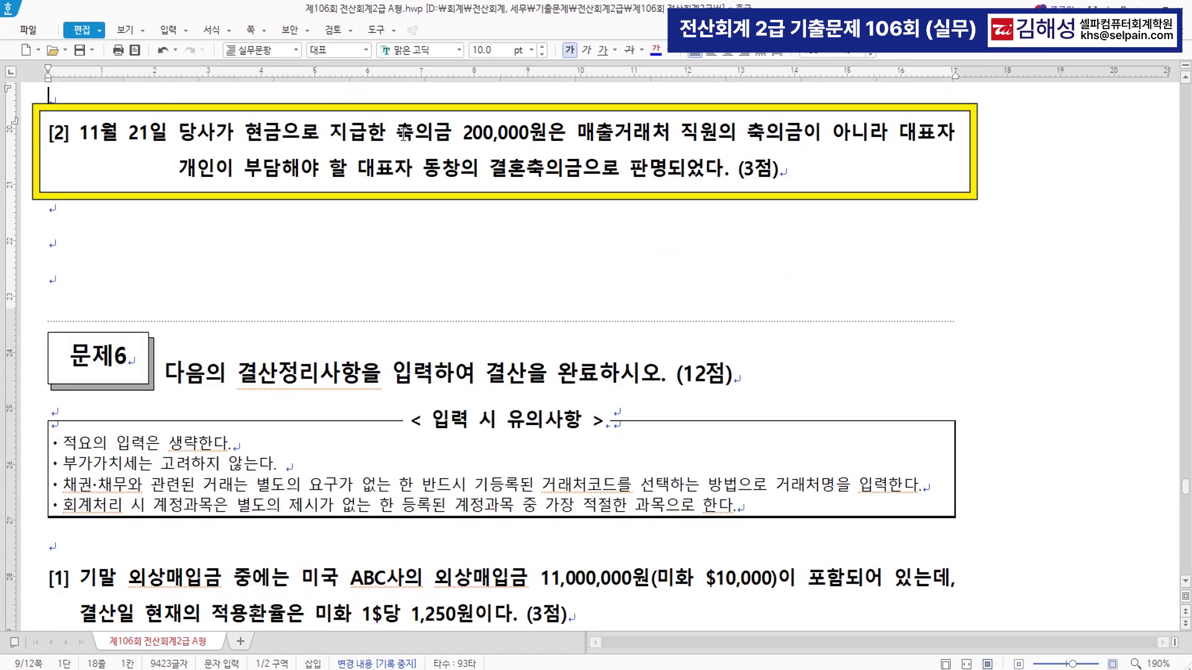
left_click_drag(397, 133, 762, 147)
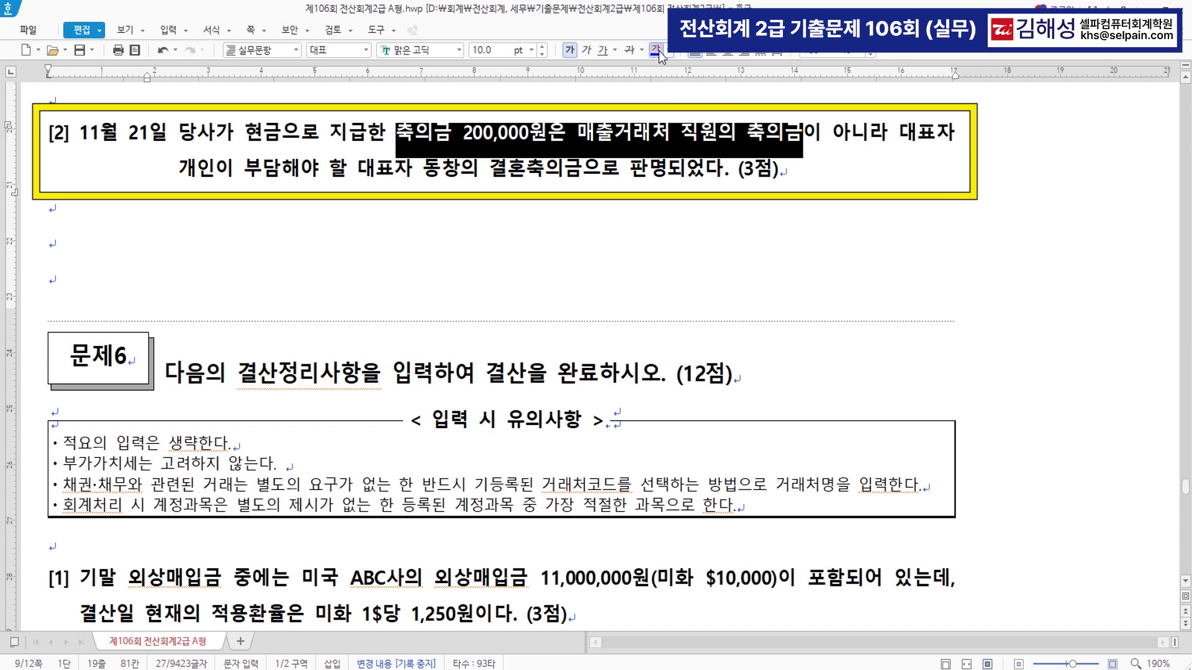
left_click(656, 50)
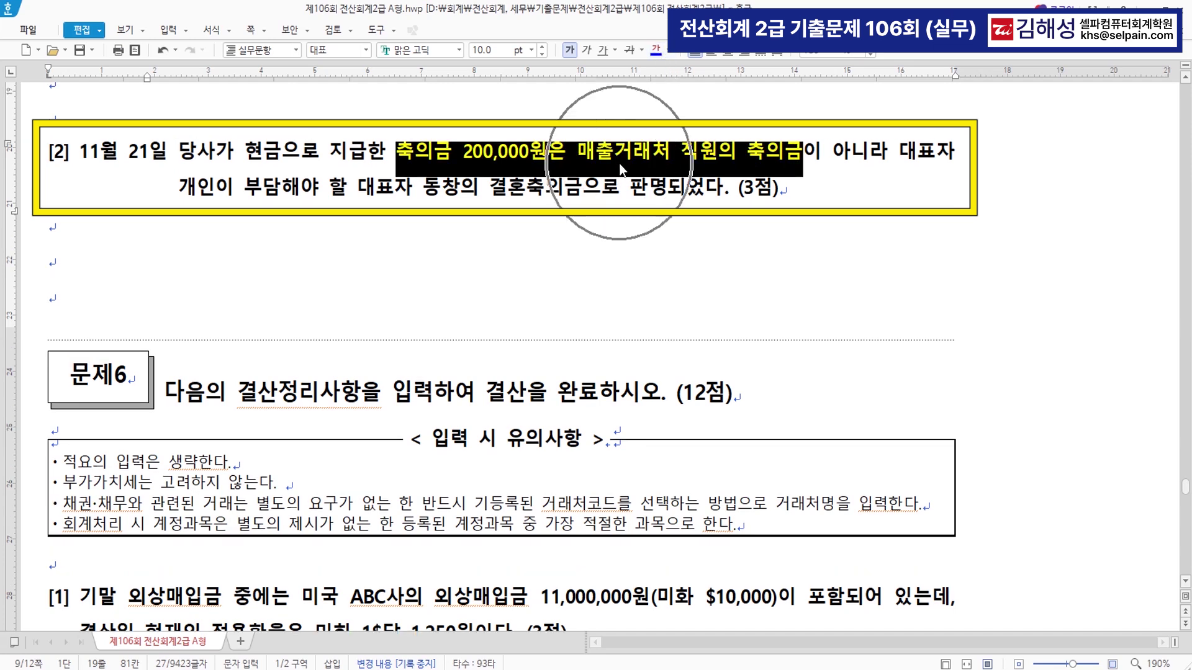
- Colour 대표자 동창의 결혼축의금 red and place the cursor right after 대표자
left_click_drag(898, 153, 283, 189)
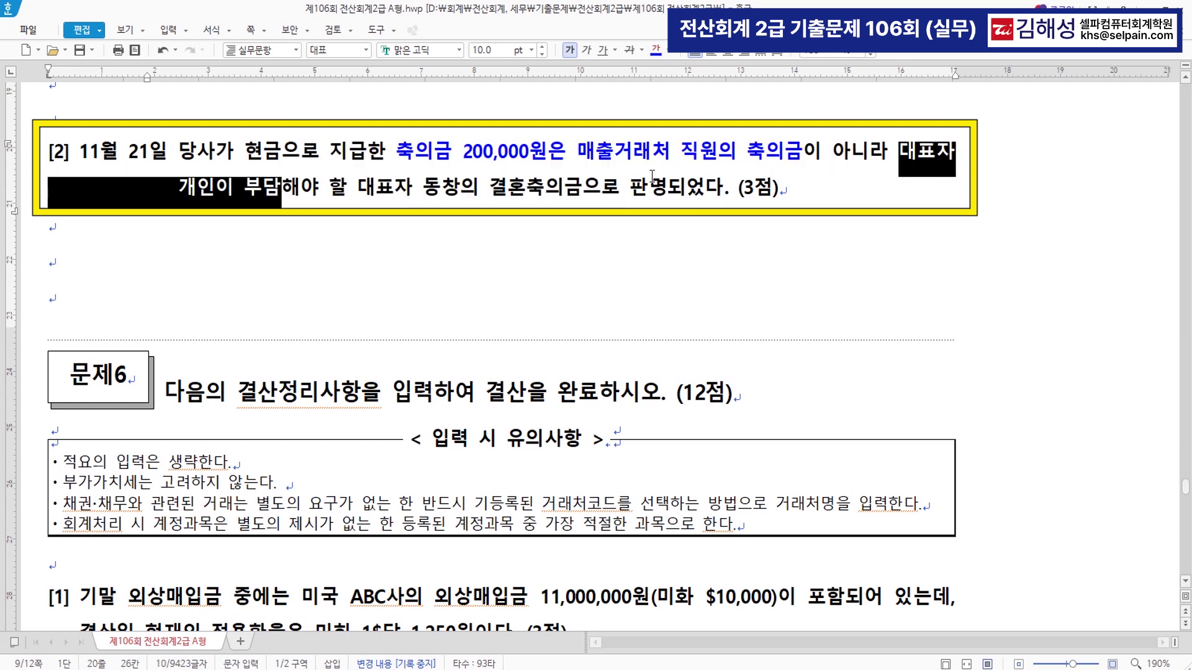
left_click_drag(360, 186, 582, 187)
left_click(662, 49)
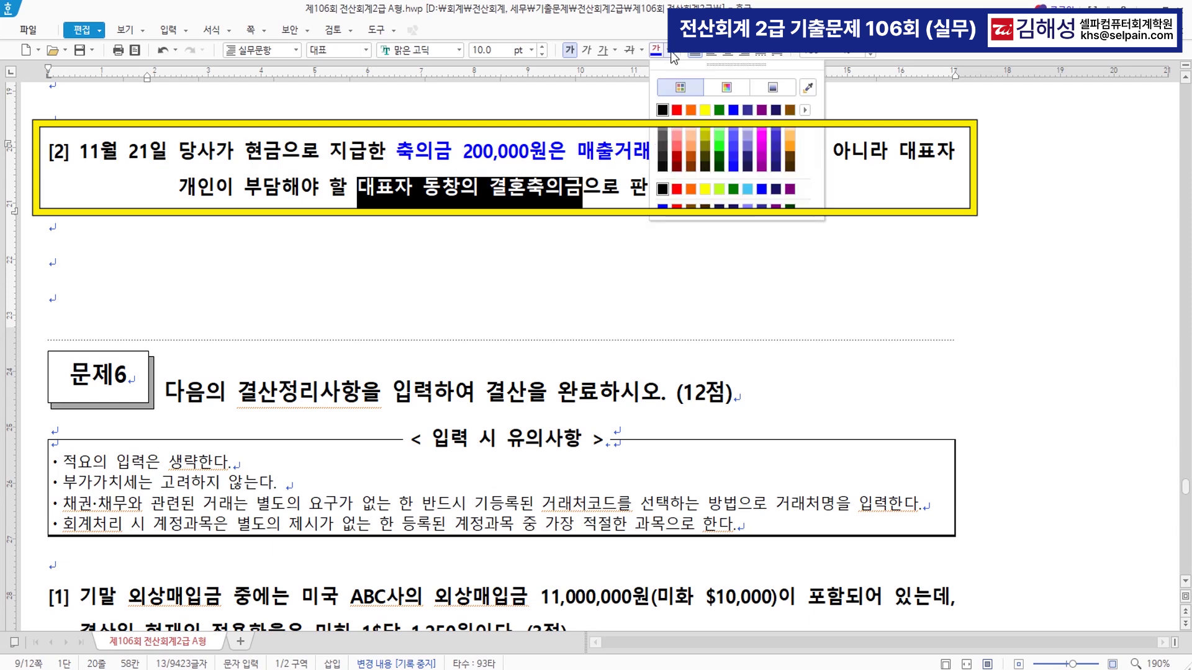
left_click(681, 112)
left_click(631, 230)
left_click(496, 193)
left_click(506, 193)
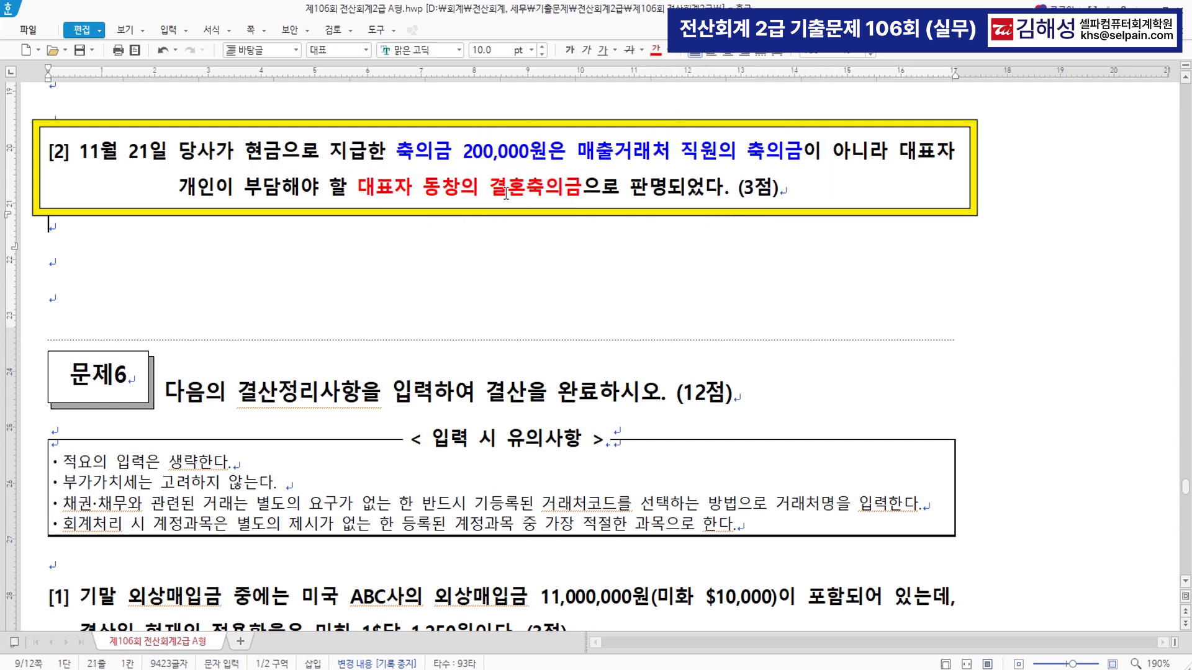
left_click(581, 189)
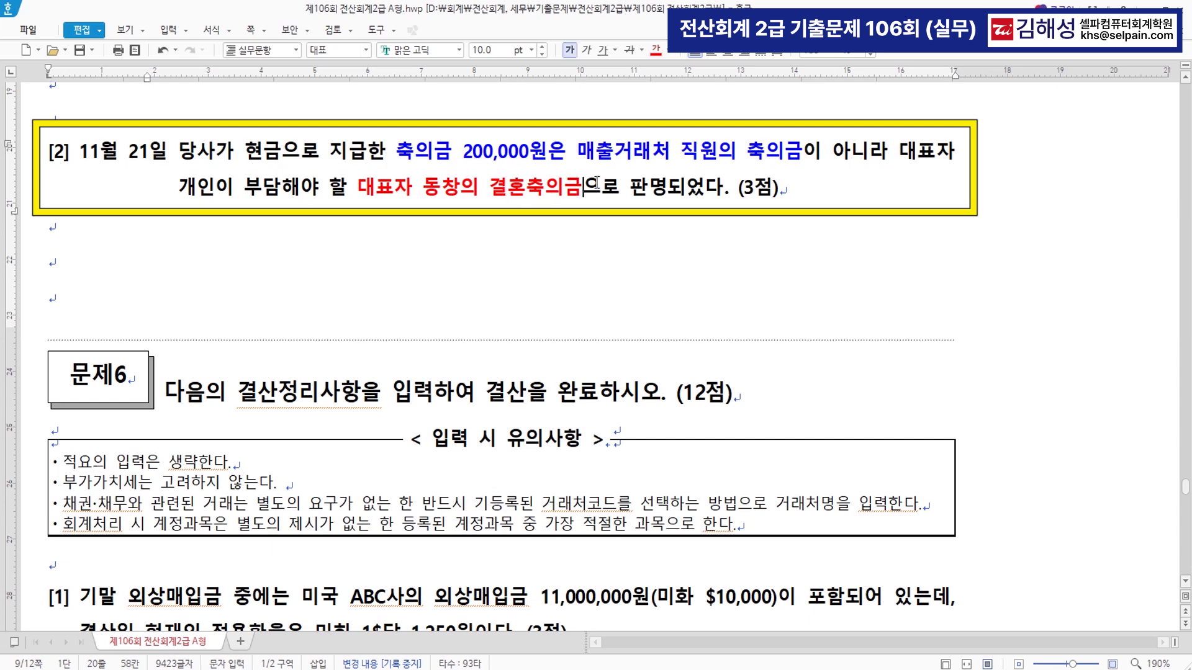
left_click(415, 188)
- Insert '(인출금_ 가지급금)' after 대표자 in item [2]'s 결혼축의금 phrase
type("(인출금")
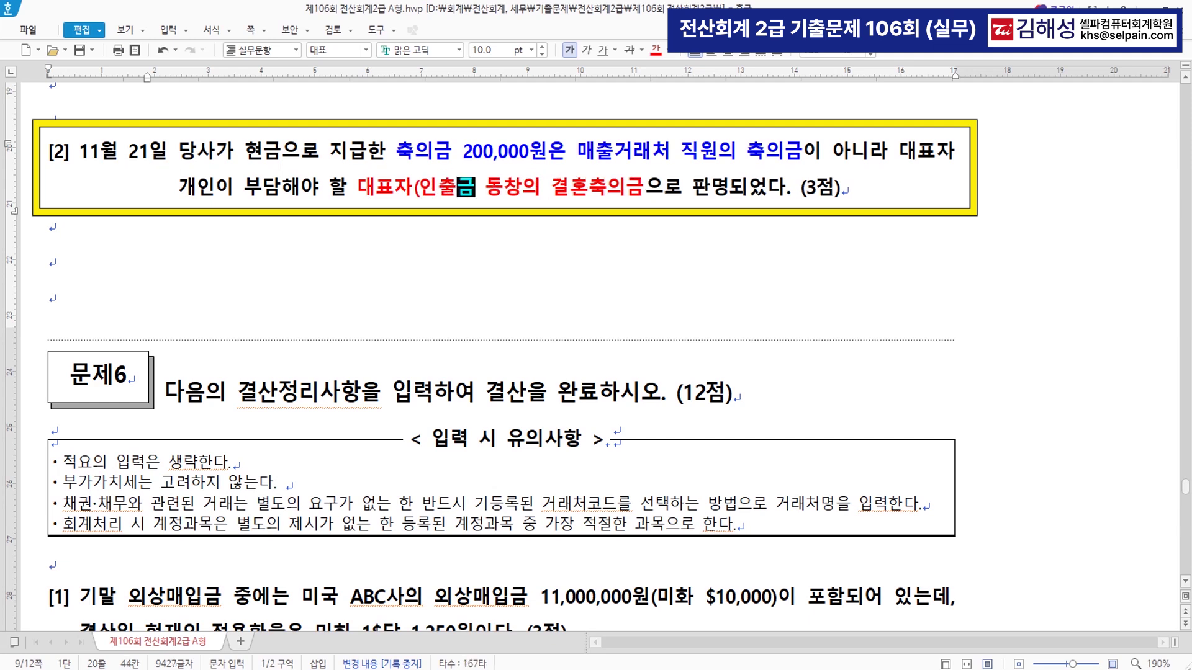
type(")")
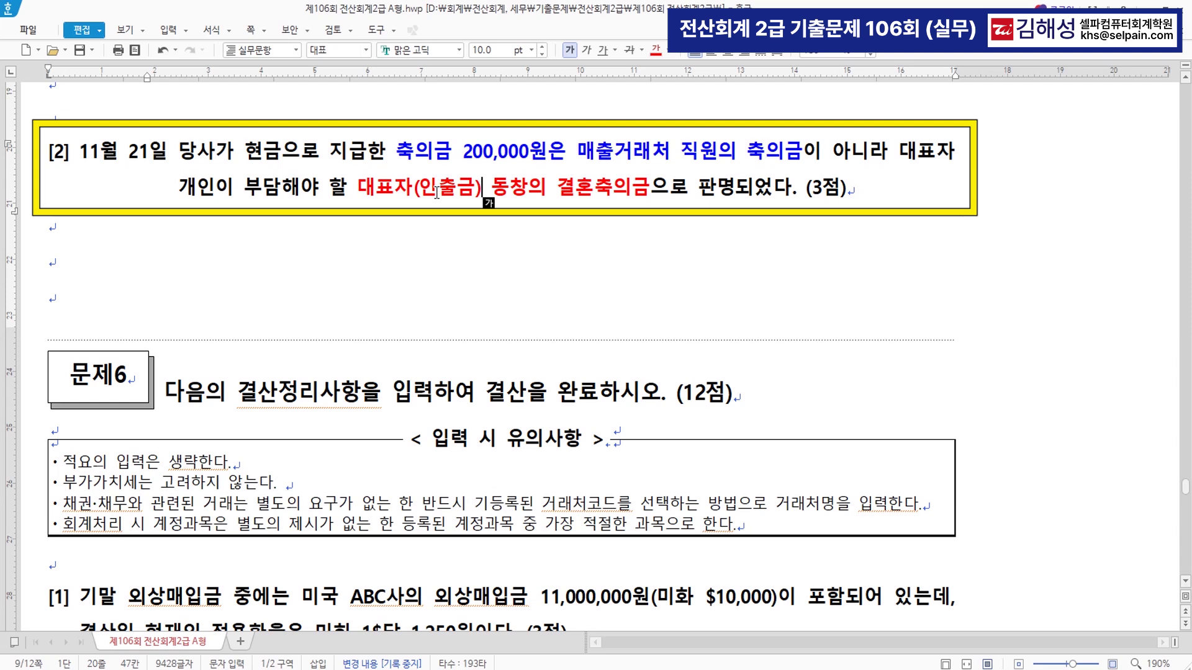
type("_ ")
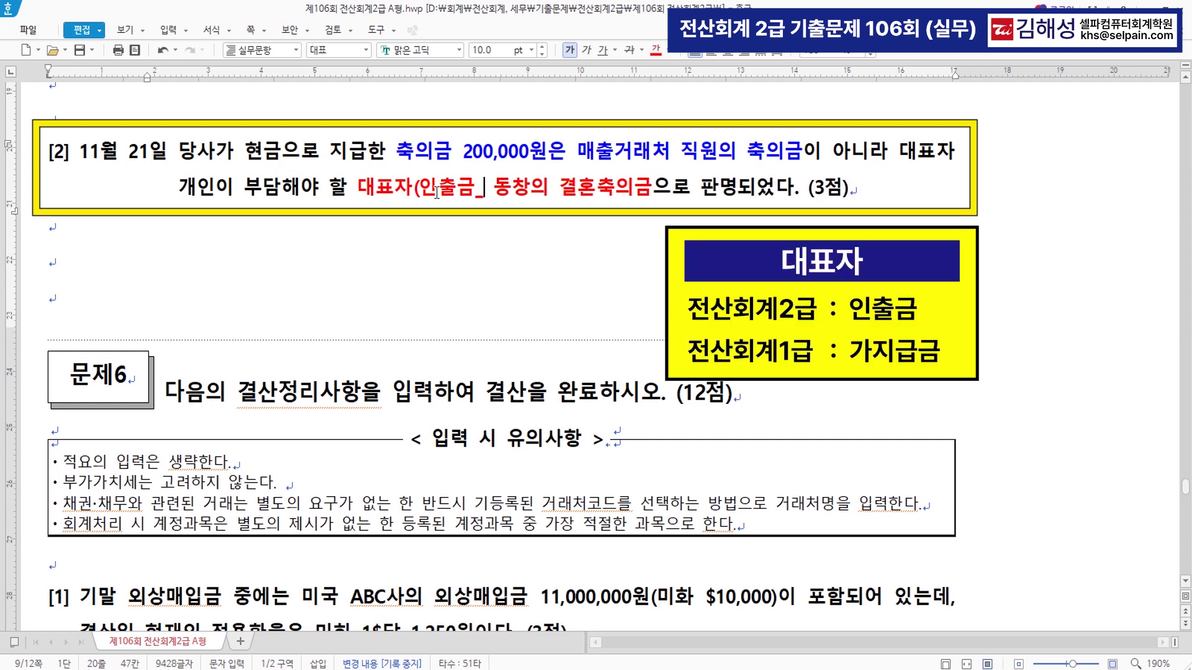
type("가지급금")
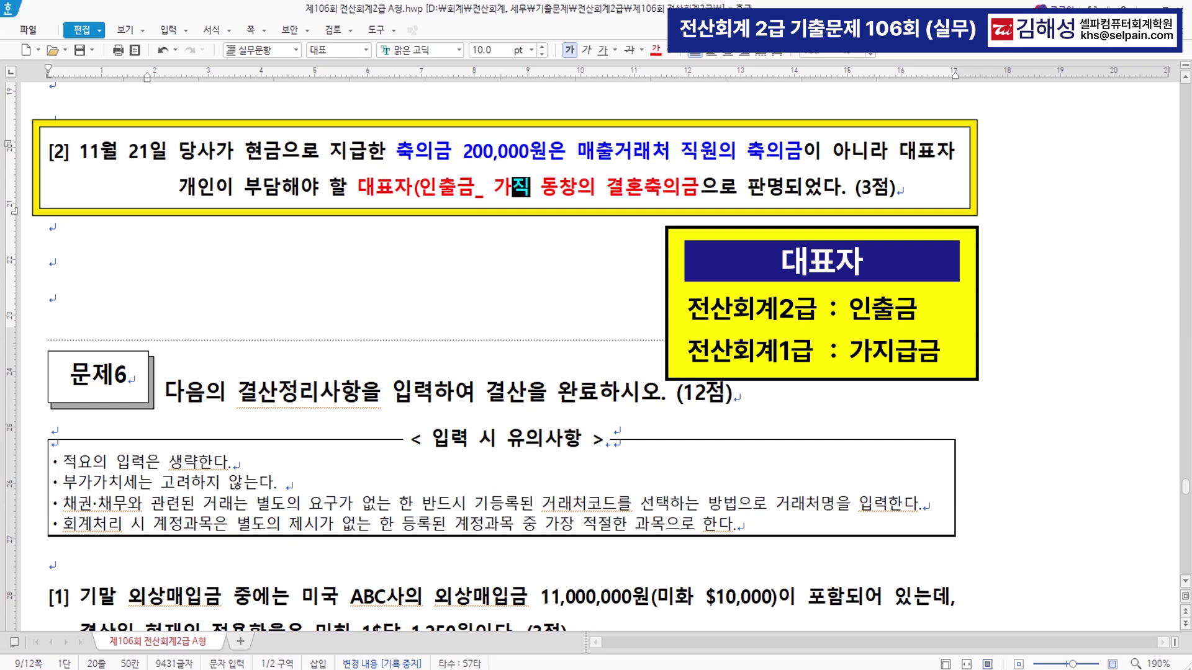
type(")")
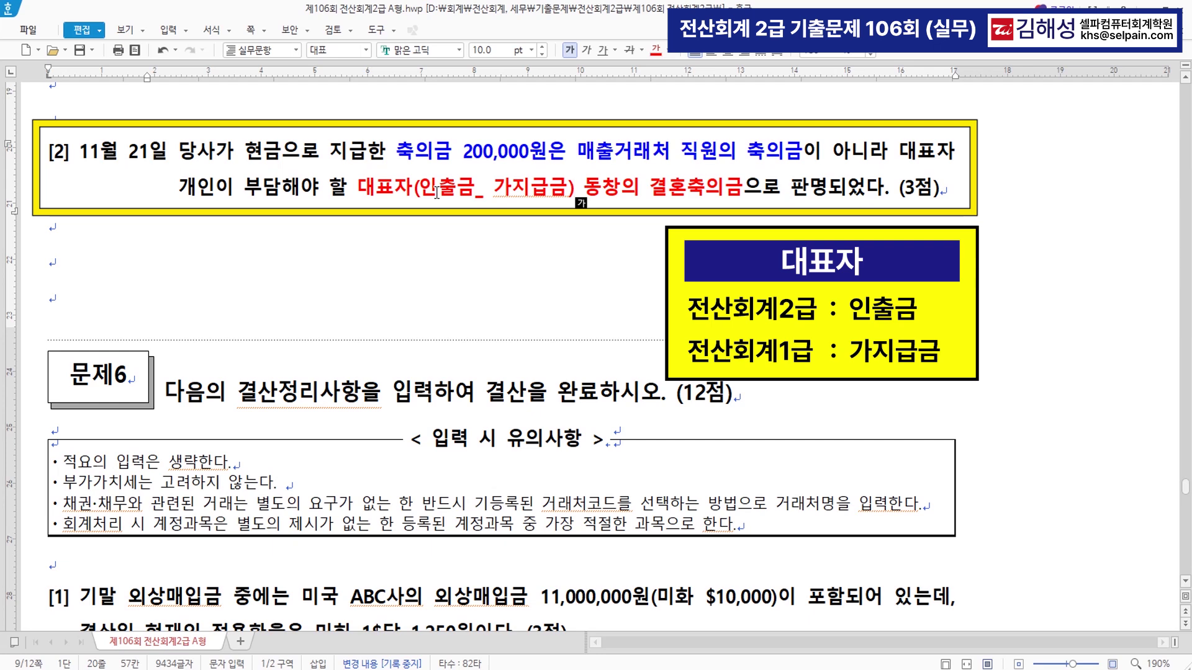
- Highlight 인출금 and 가지급금 in the question as the candidate accounts
left_click_drag(421, 193, 477, 197)
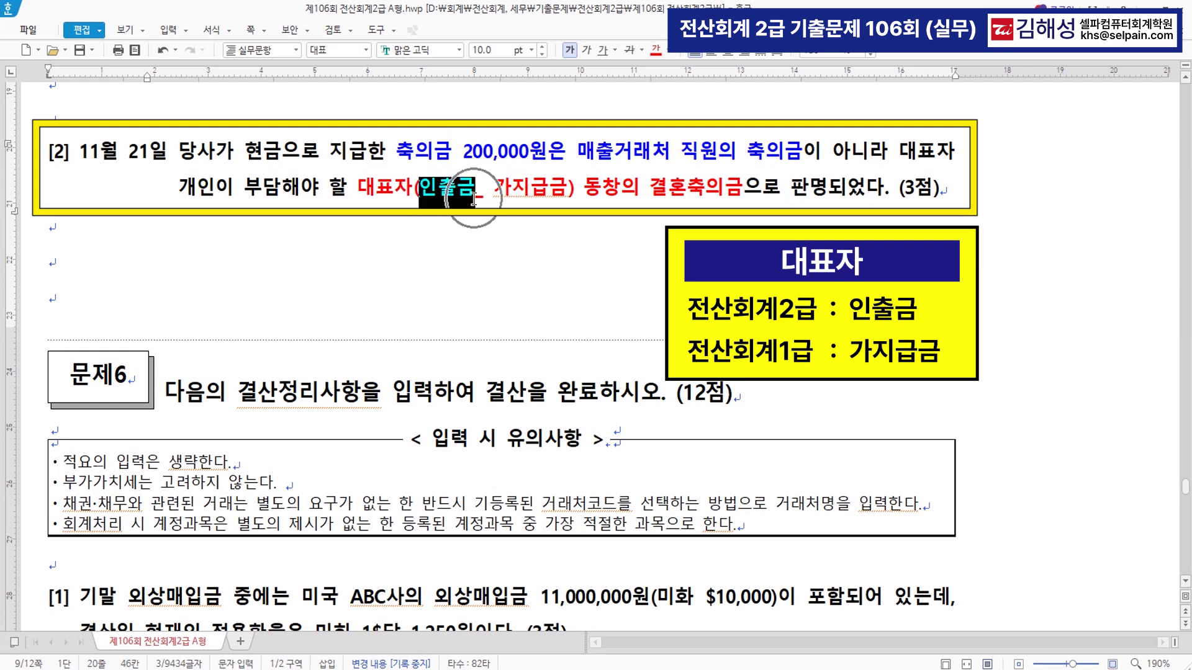
left_click_drag(494, 193, 562, 197)
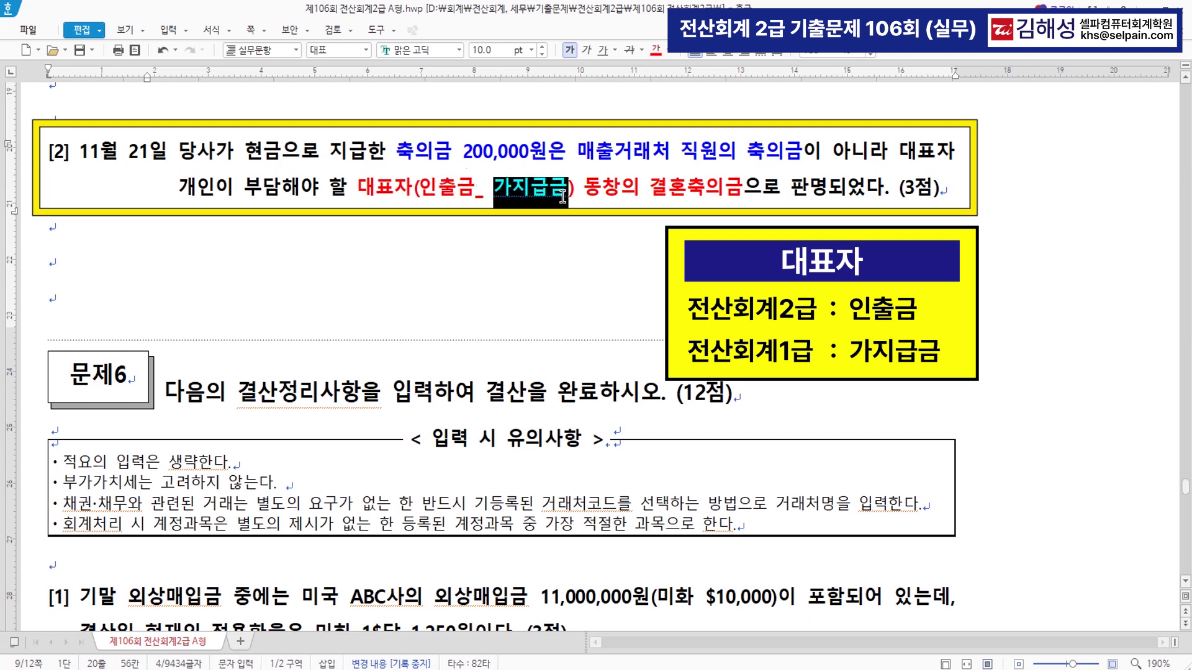
left_click(451, 237)
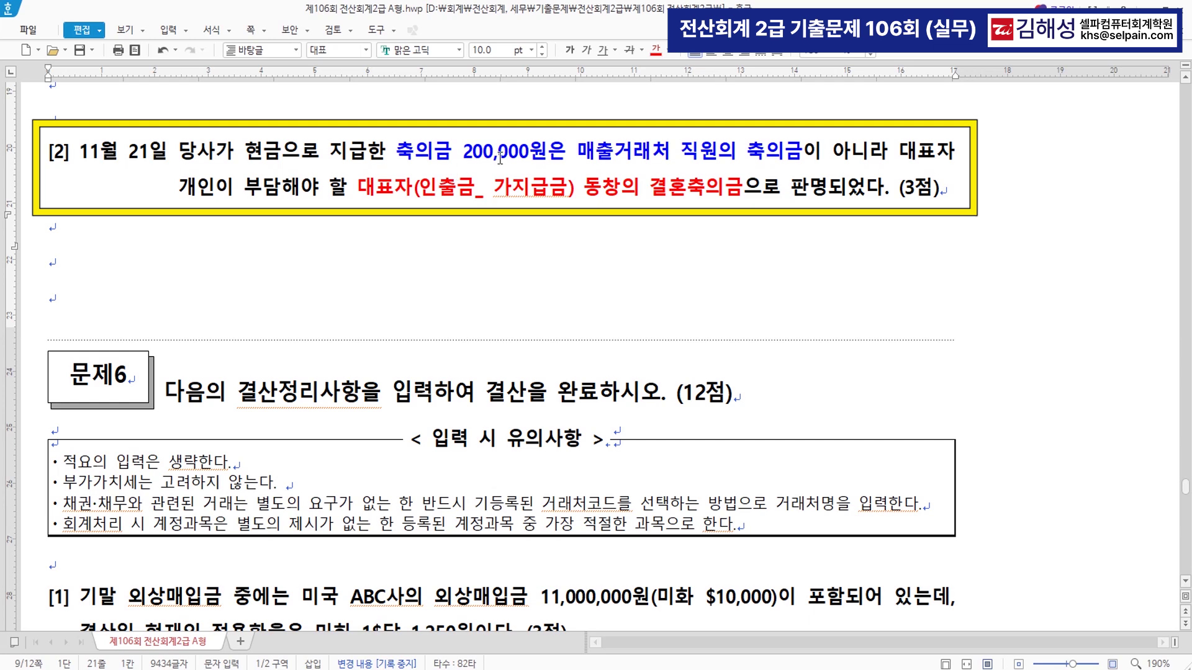
- Change the November 21 journal entry's debit account code to 838 (인출금)
key("alt+Tab")
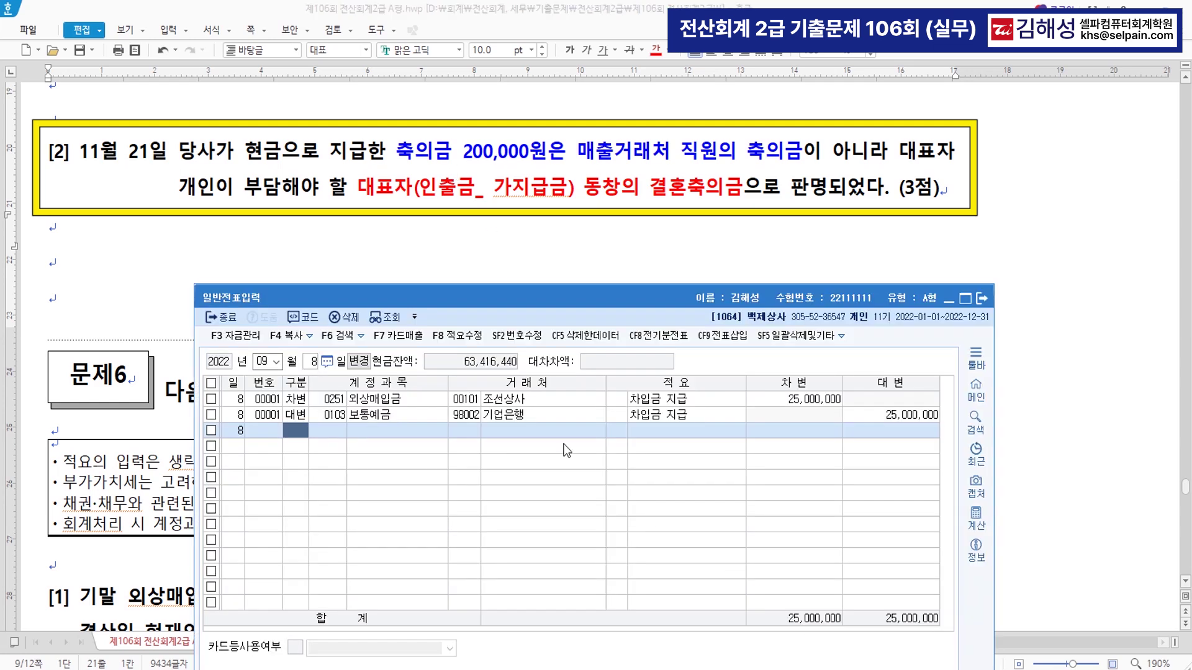
type("11")
key("Return")
type("21")
key("Return")
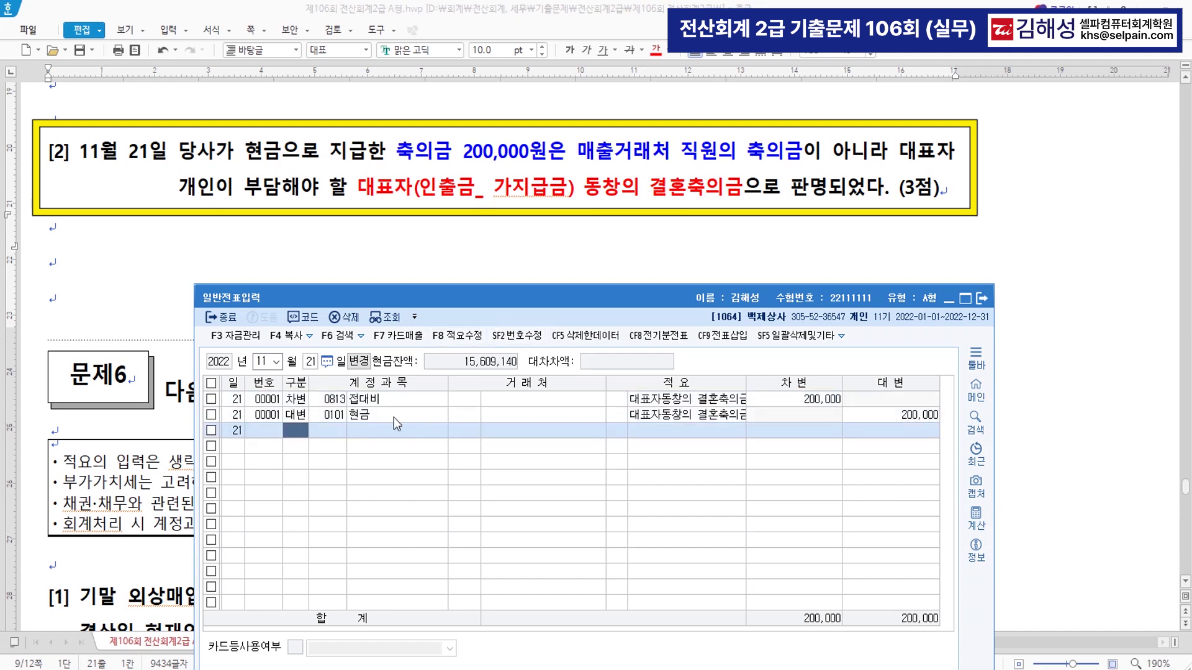
left_click(332, 400)
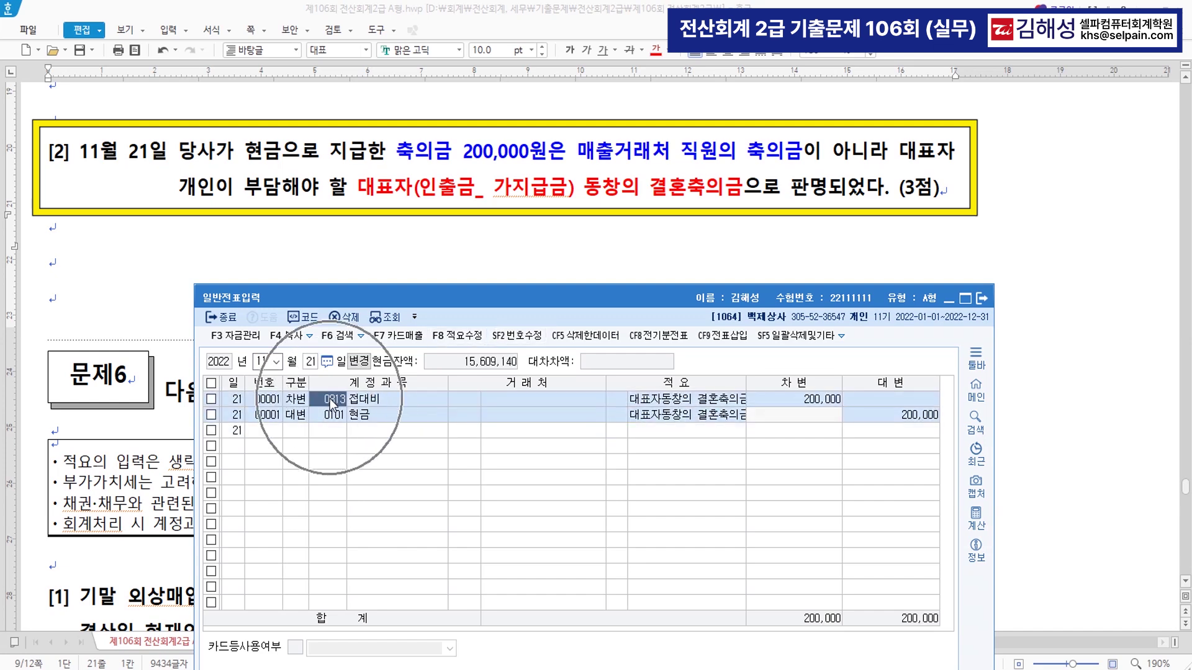
type("838")
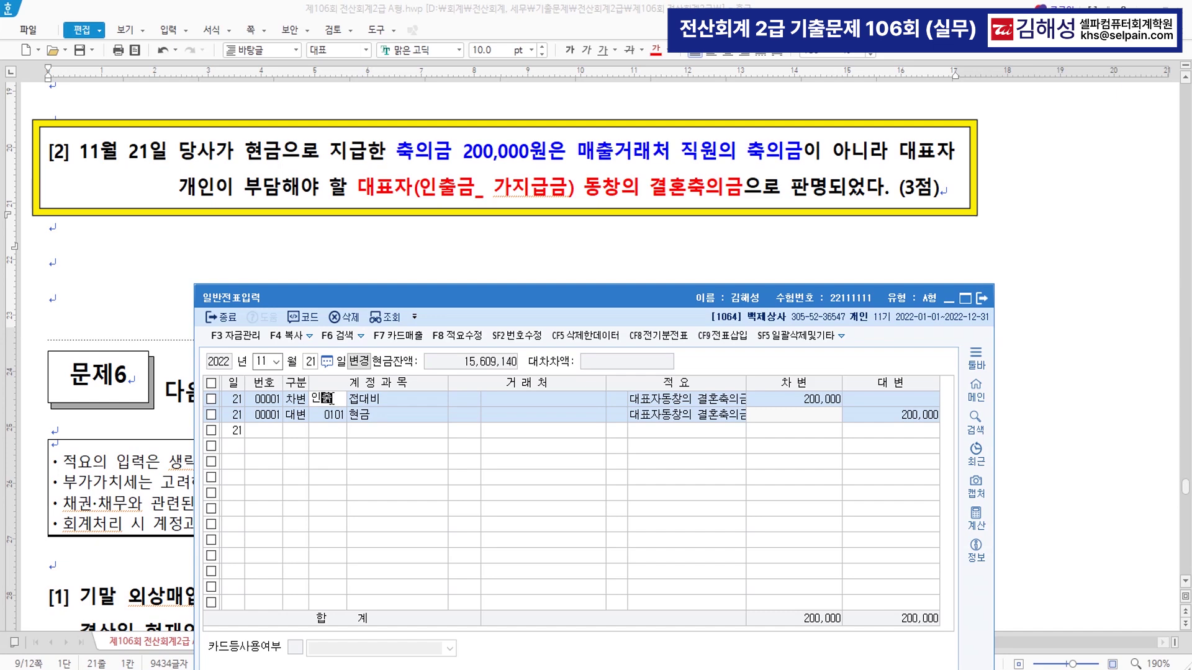
key("Return")
key("Down")
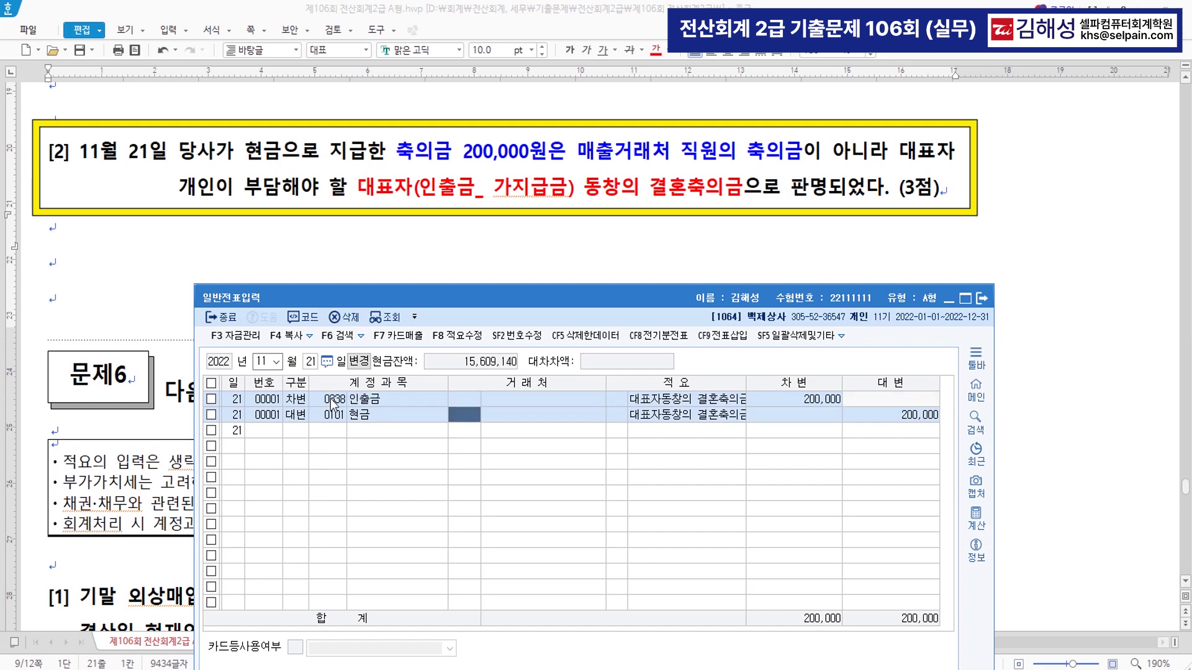
key("Down")
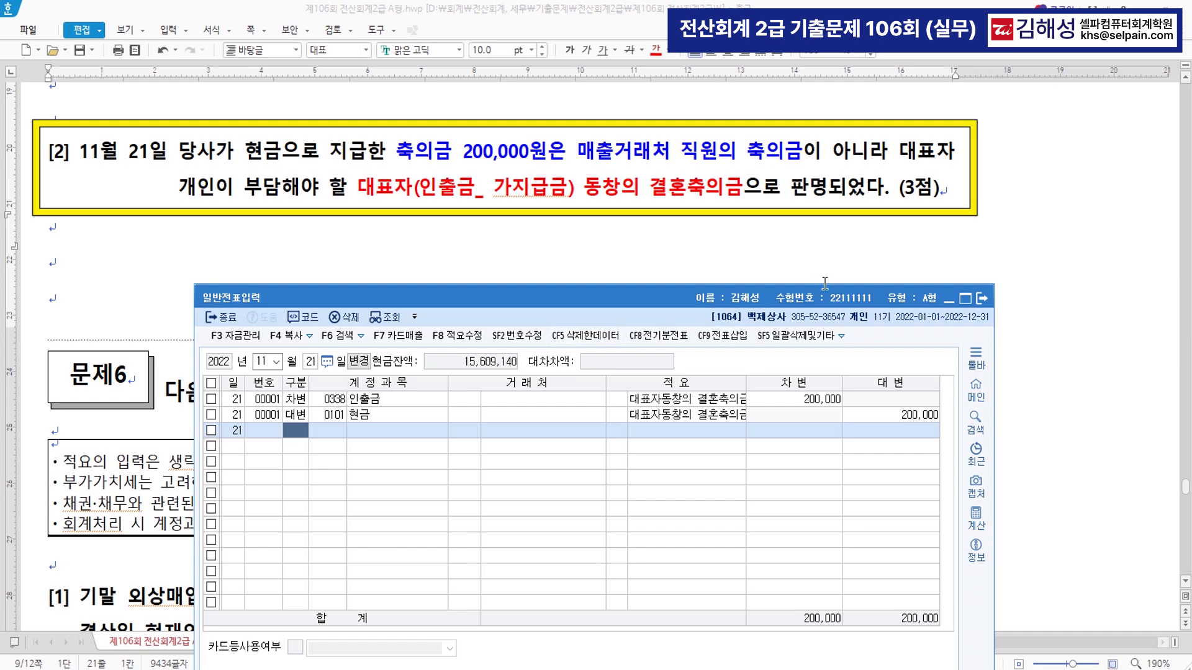
left_click(499, 255)
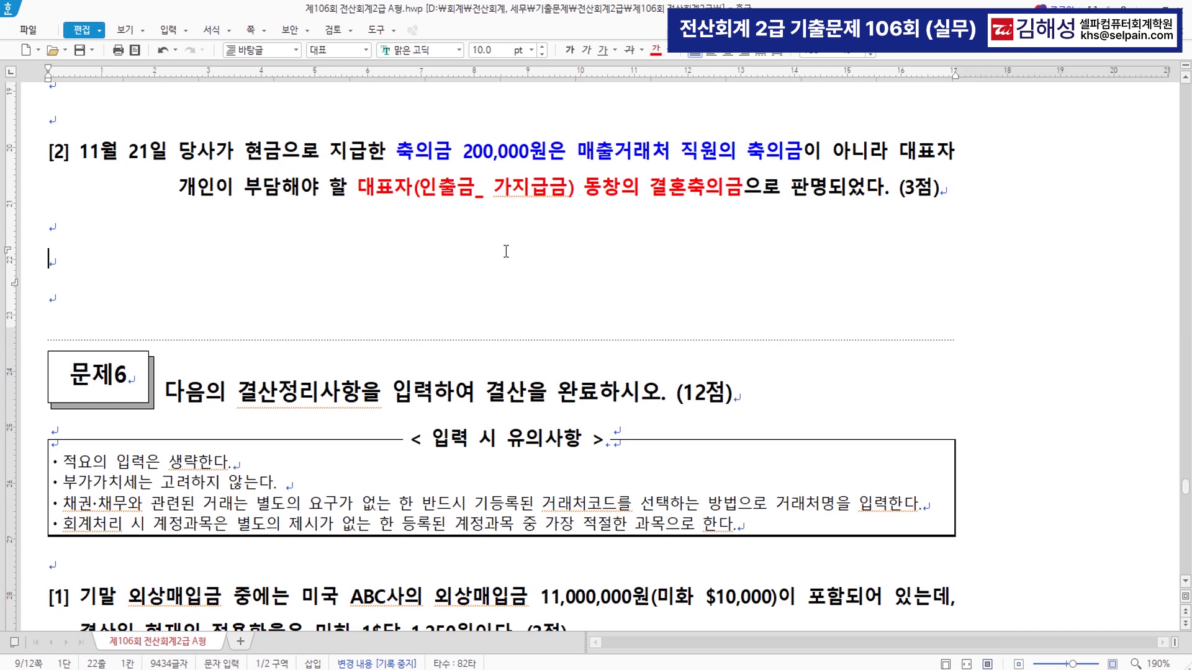
- Under item [1], type the working line '10,000 * 1,250 = 12,500,000'
scroll(509, 282, "down", 6)
scroll(546, 321, "down", 2)
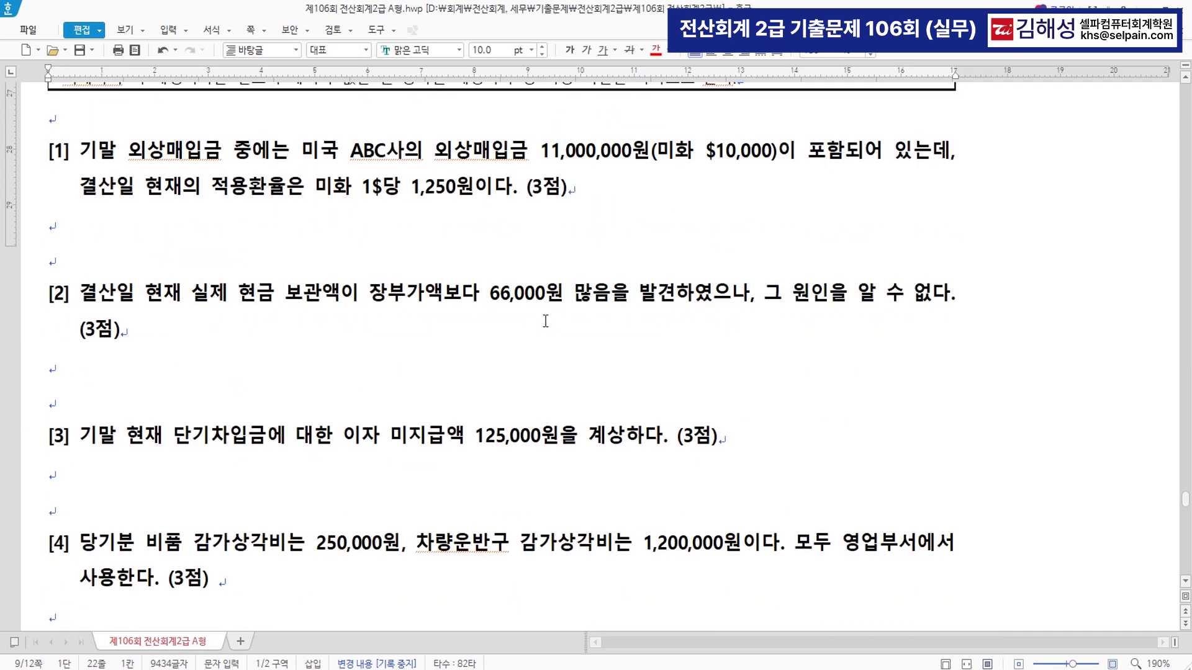
left_click_drag(128, 151, 216, 152)
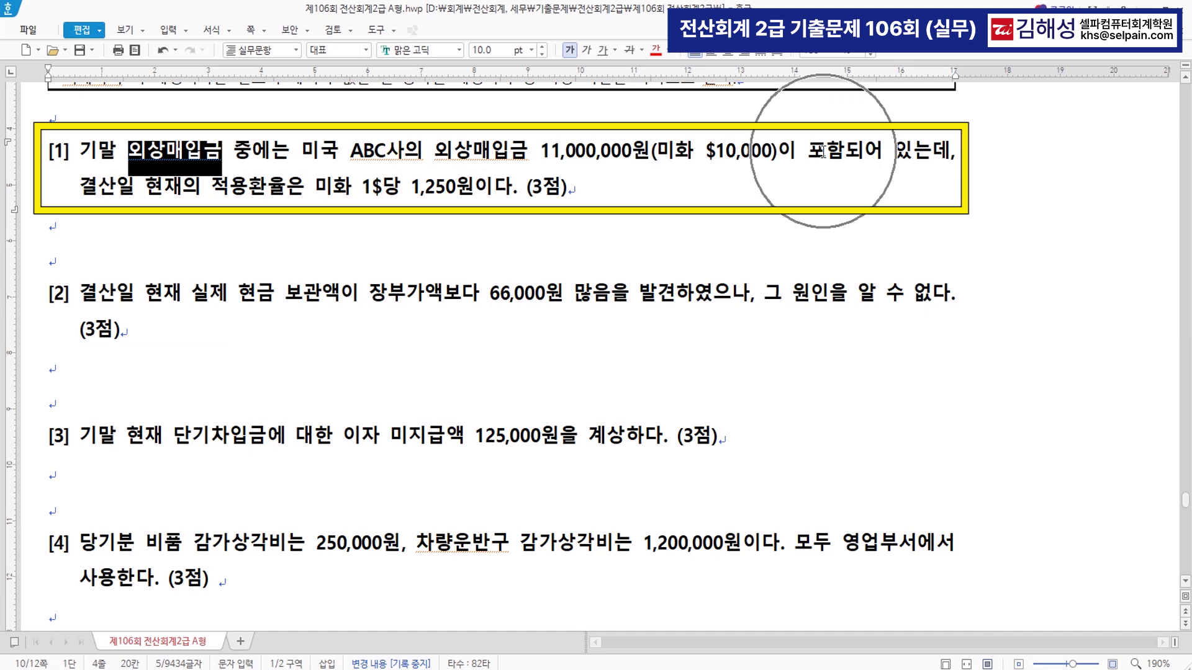
left_click_drag(533, 152, 632, 152)
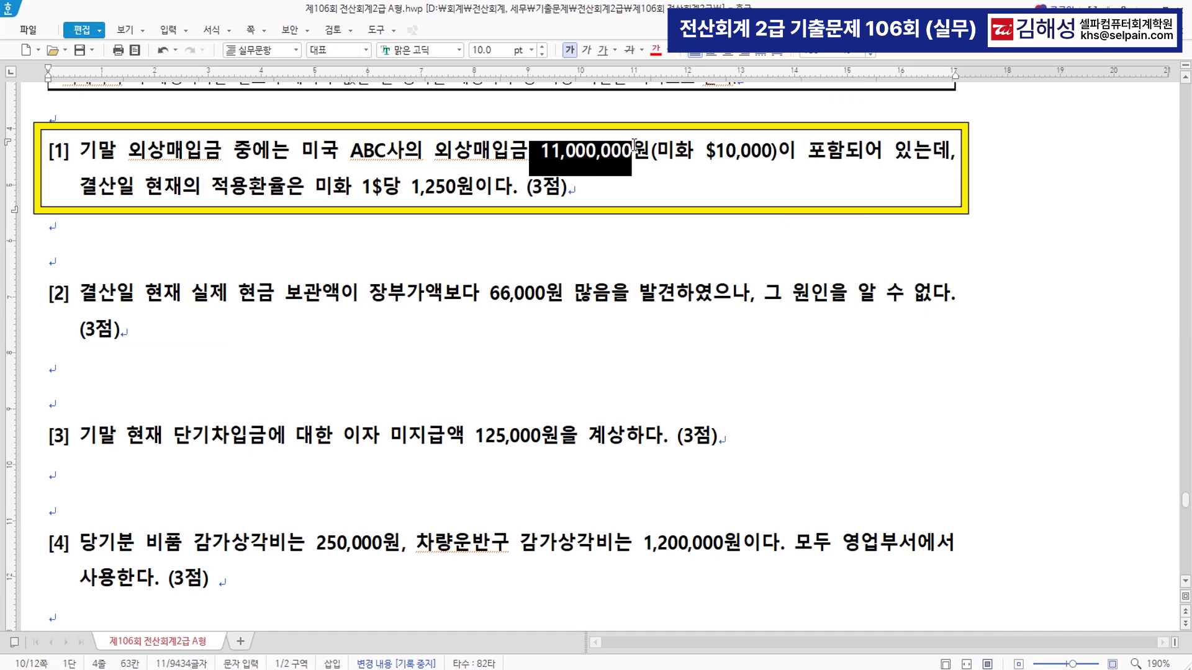
left_click_drag(411, 187, 475, 189)
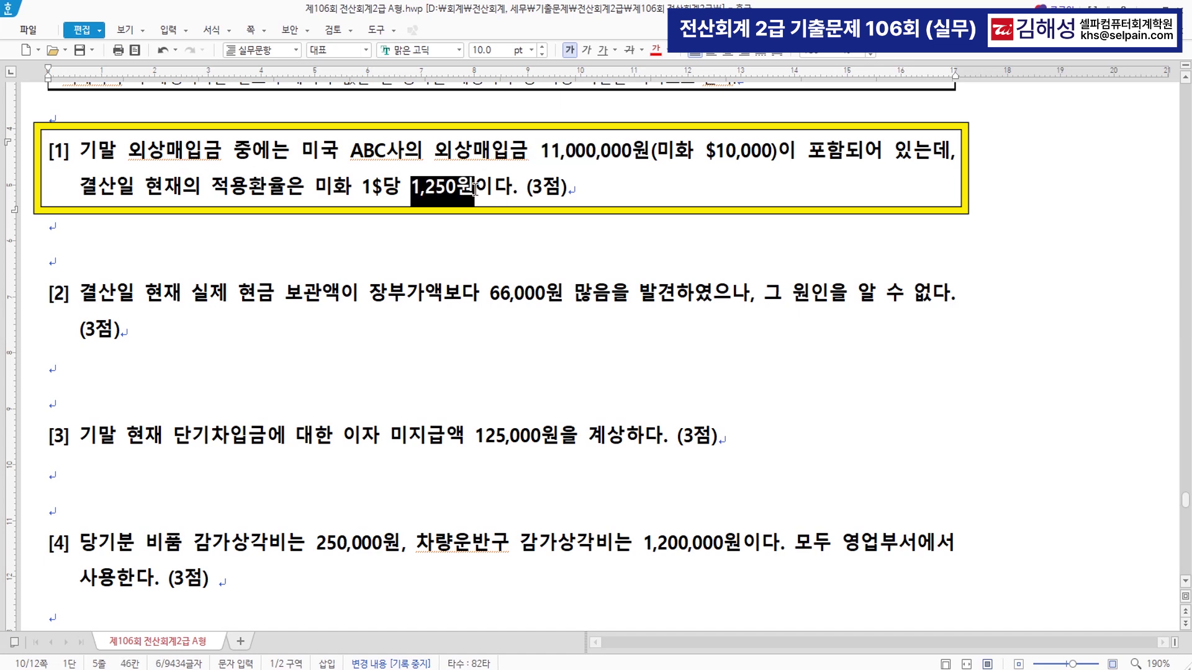
left_click(476, 221)
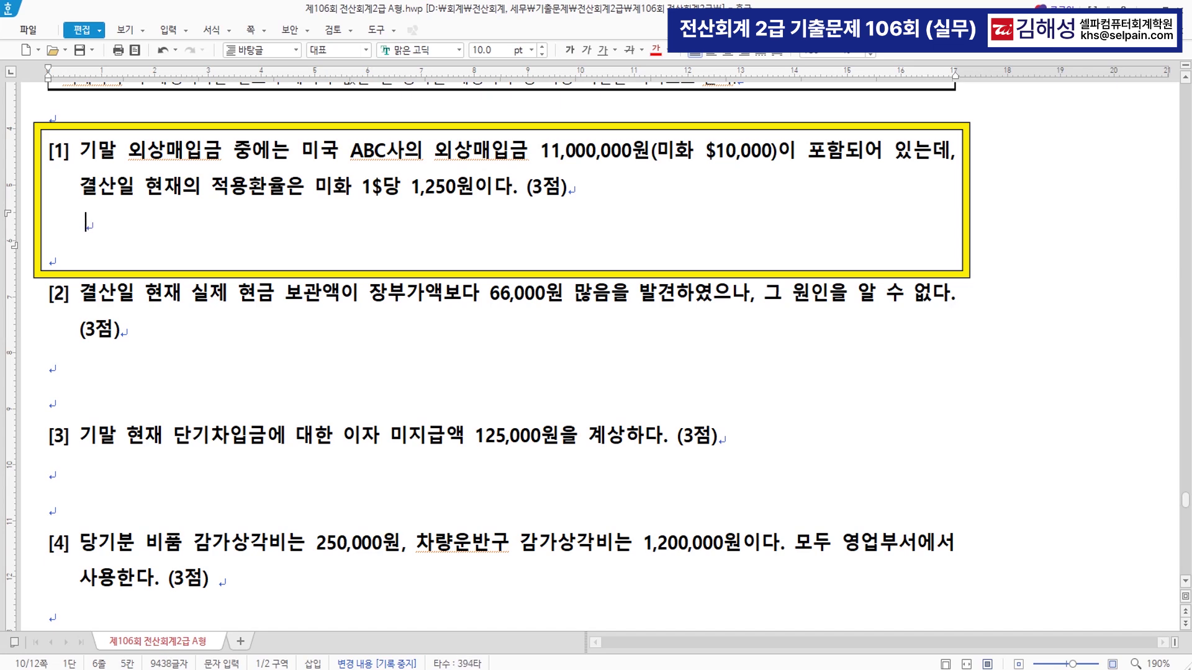
type("10,000  * 1,250")
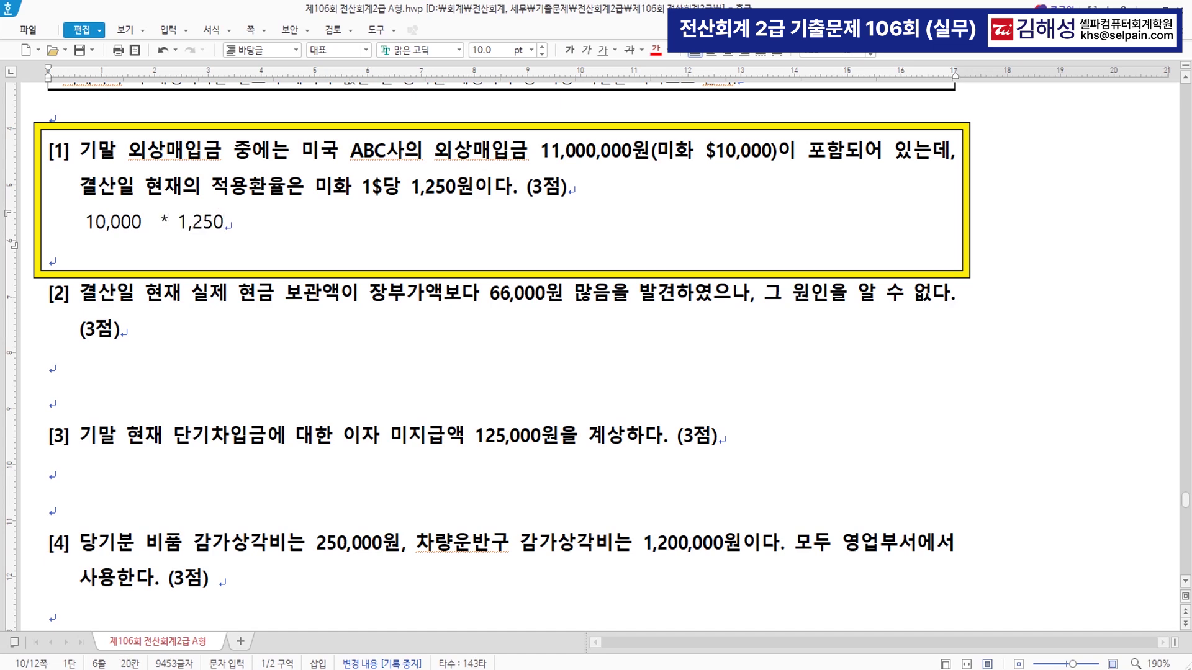
type(" = 12,500,000")
- Colour 외상매입금, 11,000,000원 and the 12,500,000 result red
left_click_drag(136, 152, 226, 154)
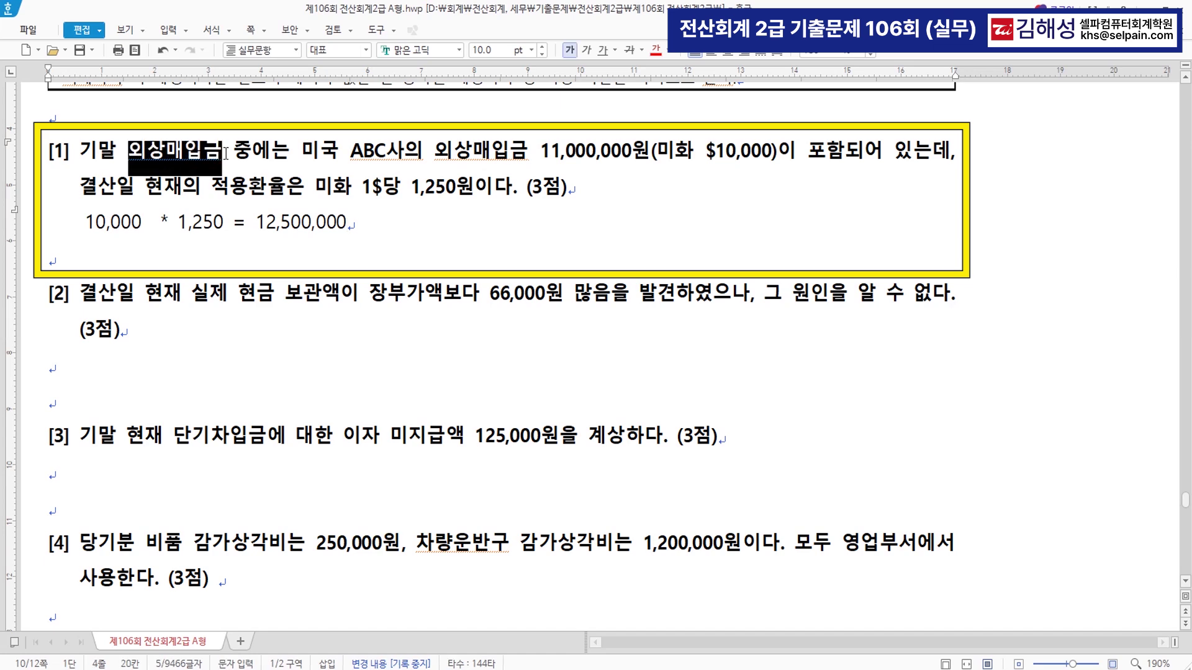
left_click(658, 50)
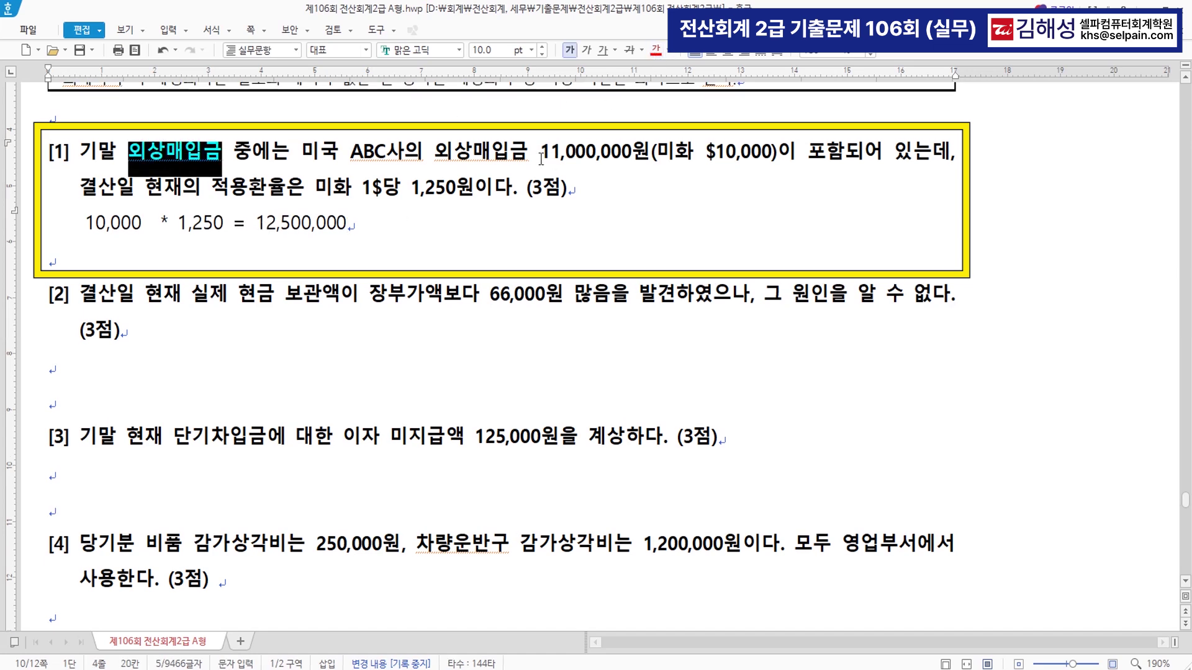
left_click_drag(540, 152, 632, 152)
left_click(632, 154)
left_click_drag(540, 152, 650, 153)
left_click(655, 50)
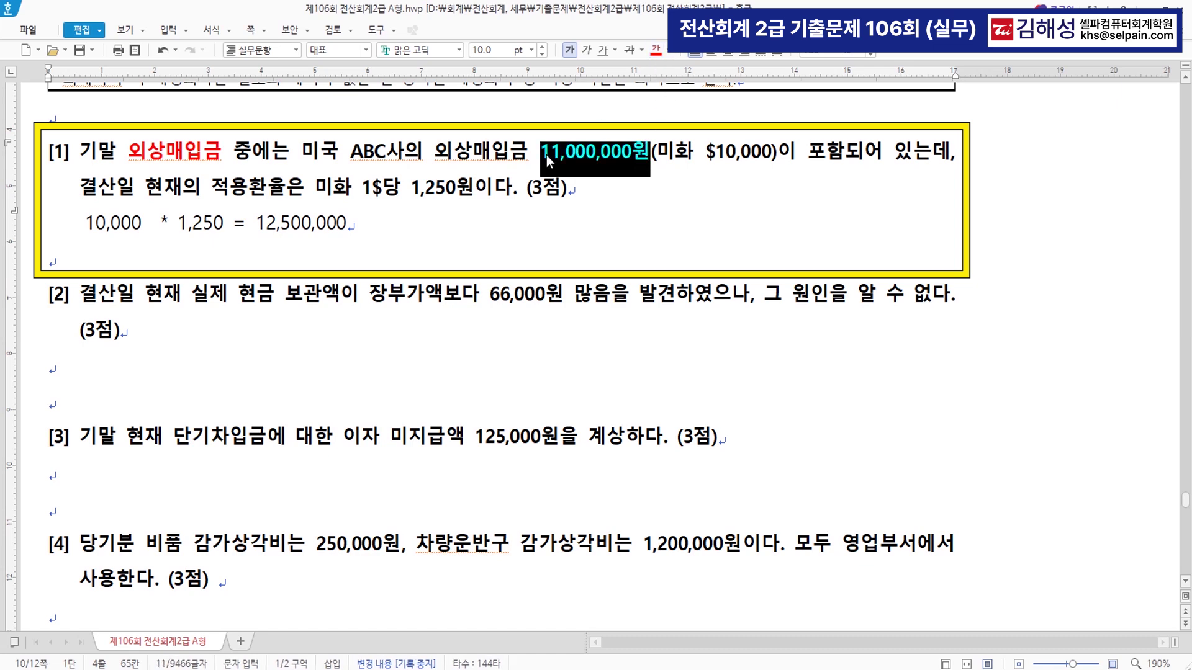
left_click_drag(265, 224, 297, 228)
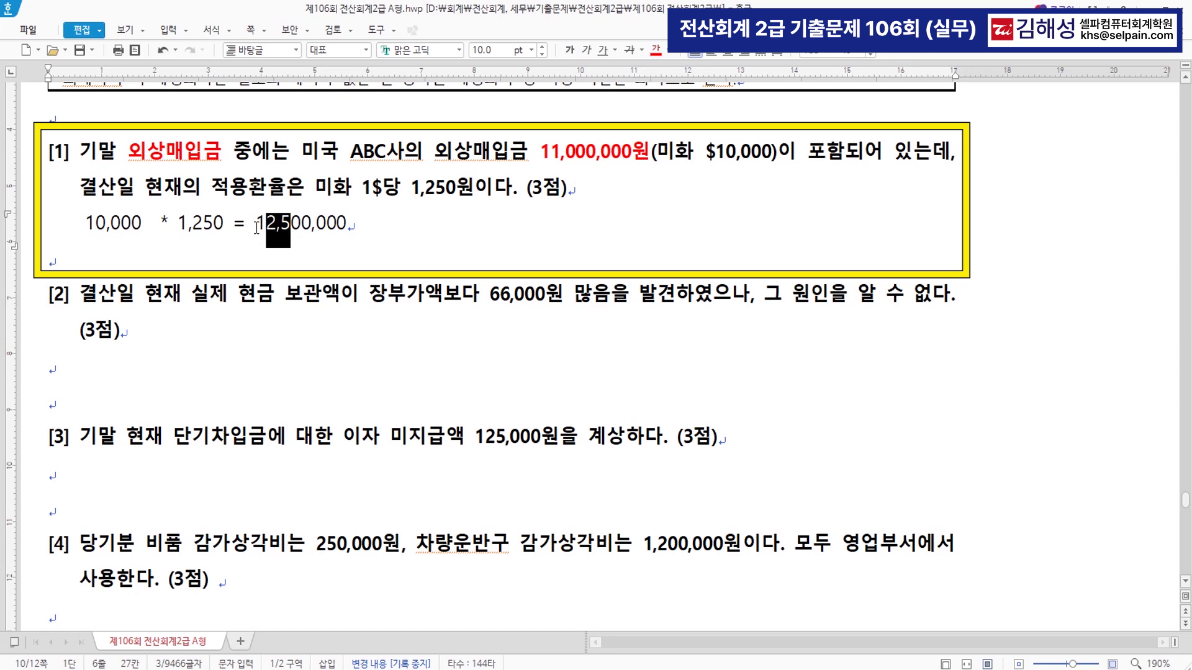
double_click(257, 227)
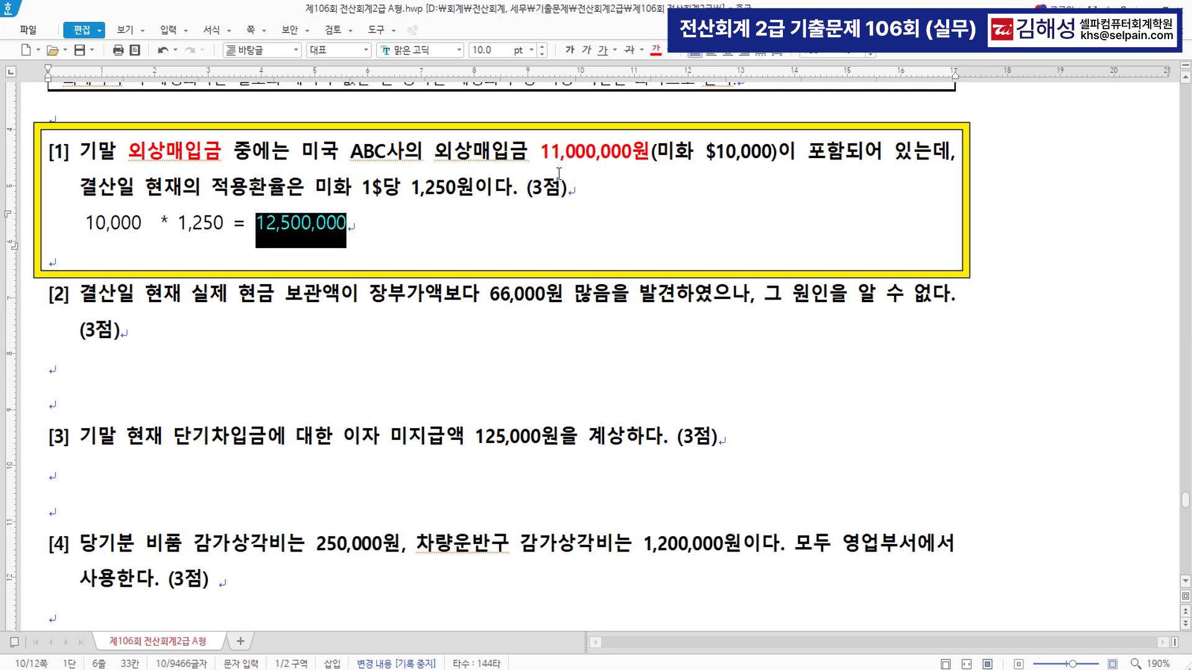
left_click(408, 219)
- Extend the working line with '부채가 증가 1,500,000 (손실)'
type("부")
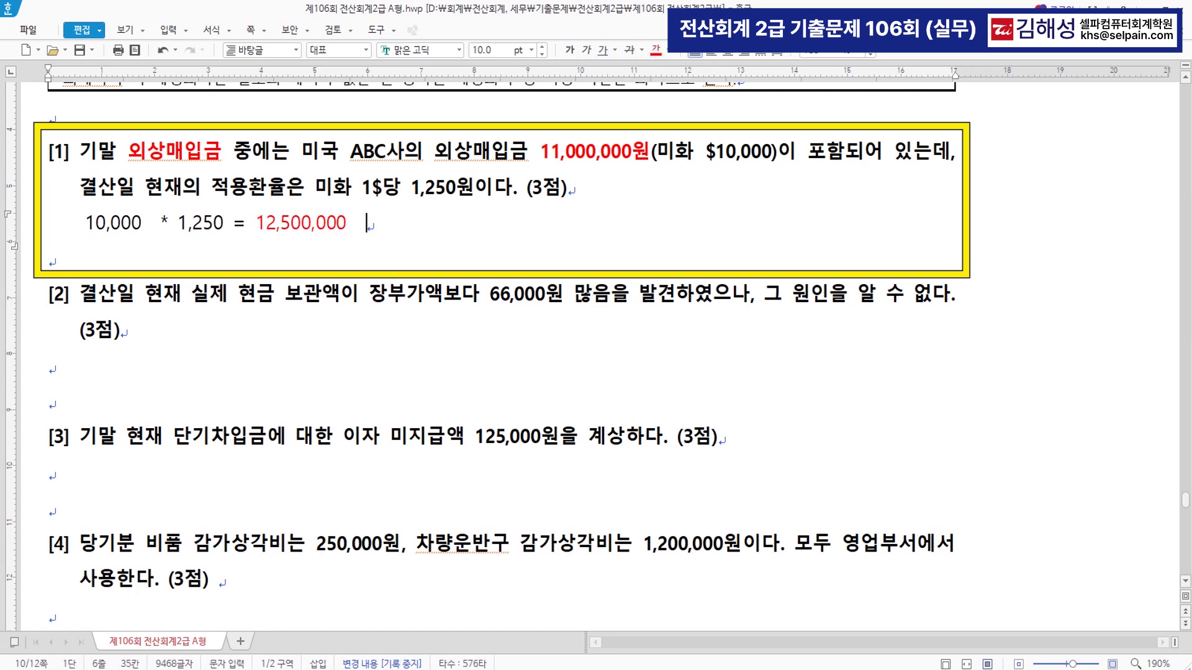
type("채가 증가")
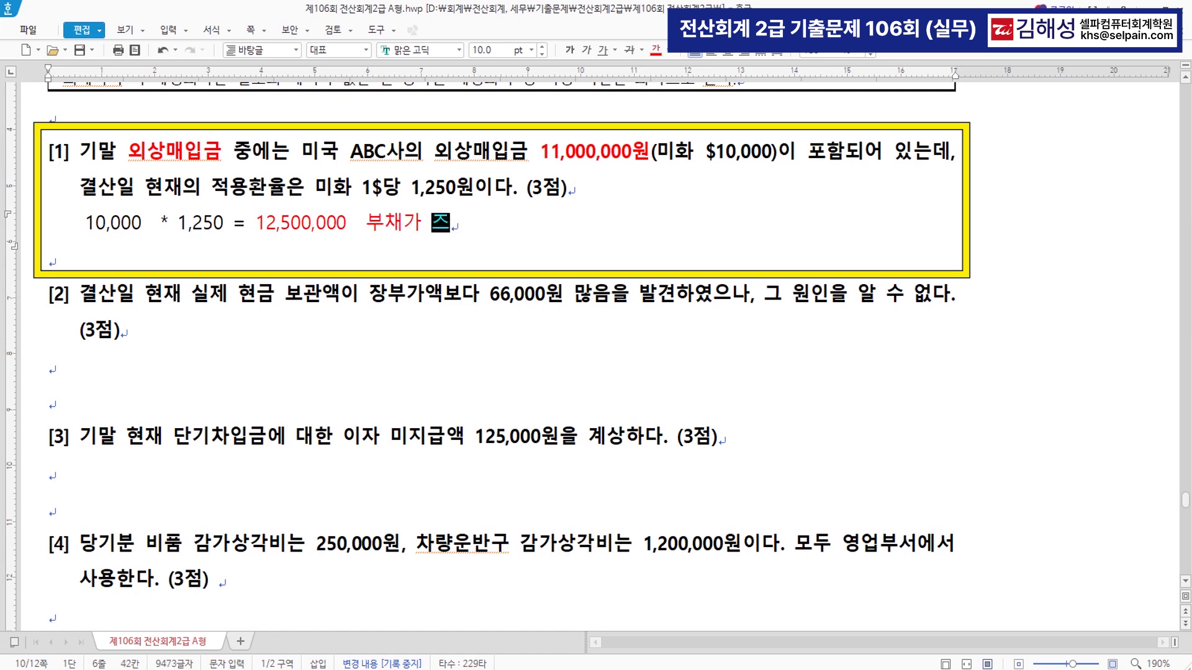
key("Right")
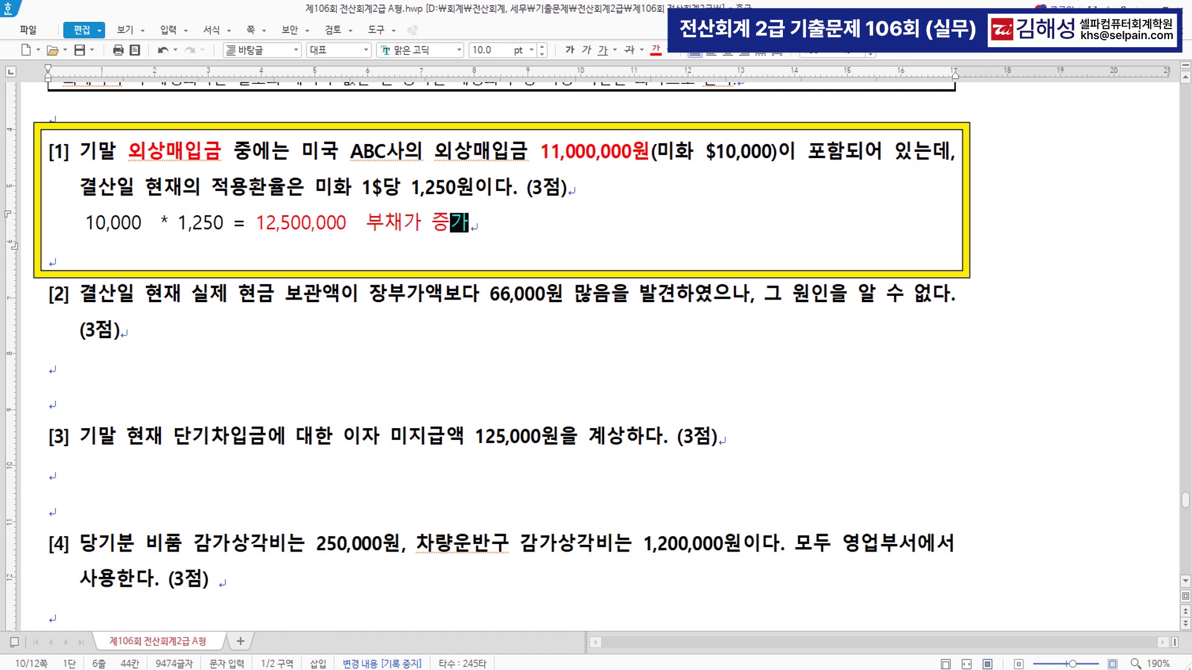
type("1,500,000")
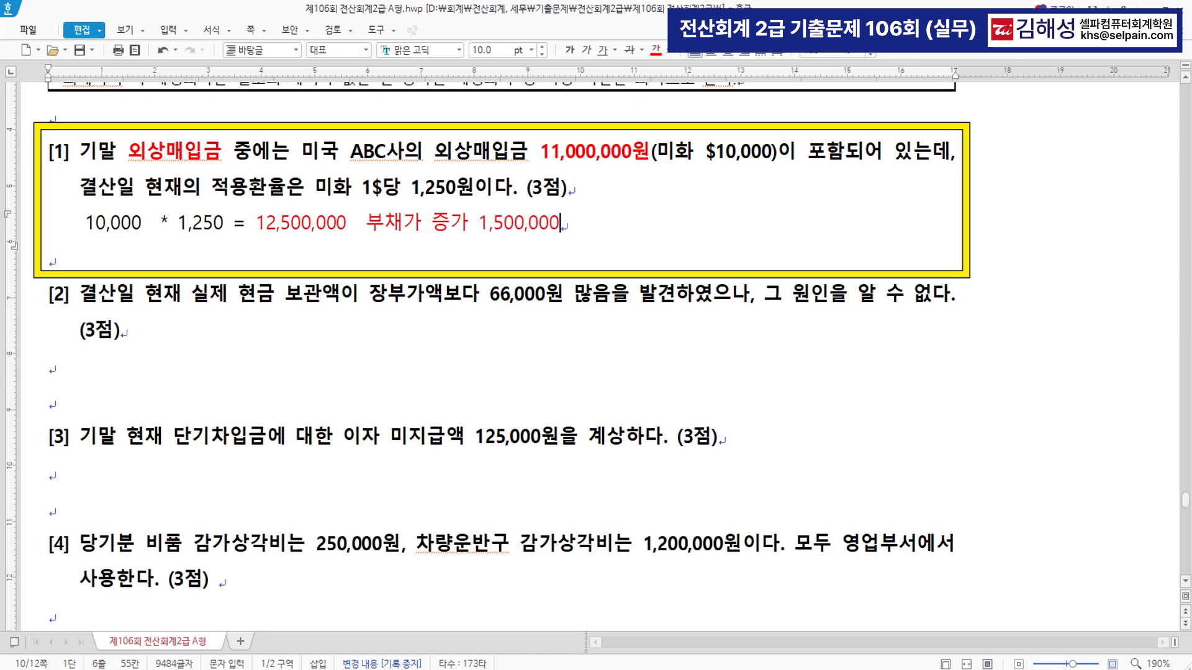
left_click_drag(369, 227, 469, 231)
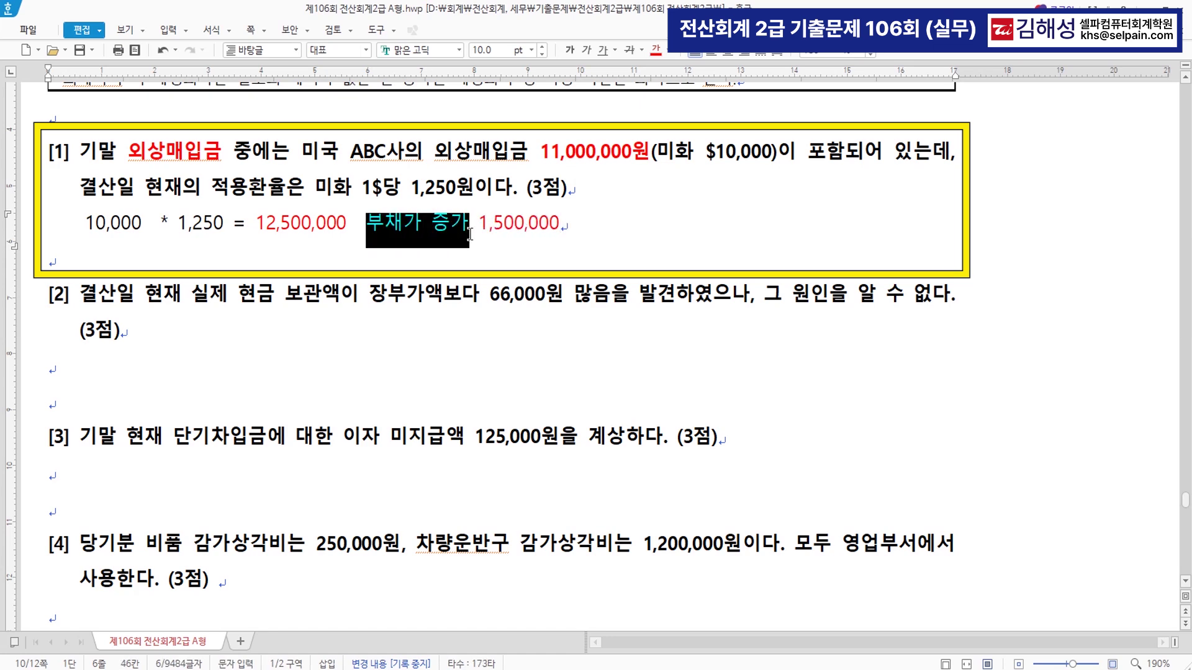
left_click(592, 227)
type("(")
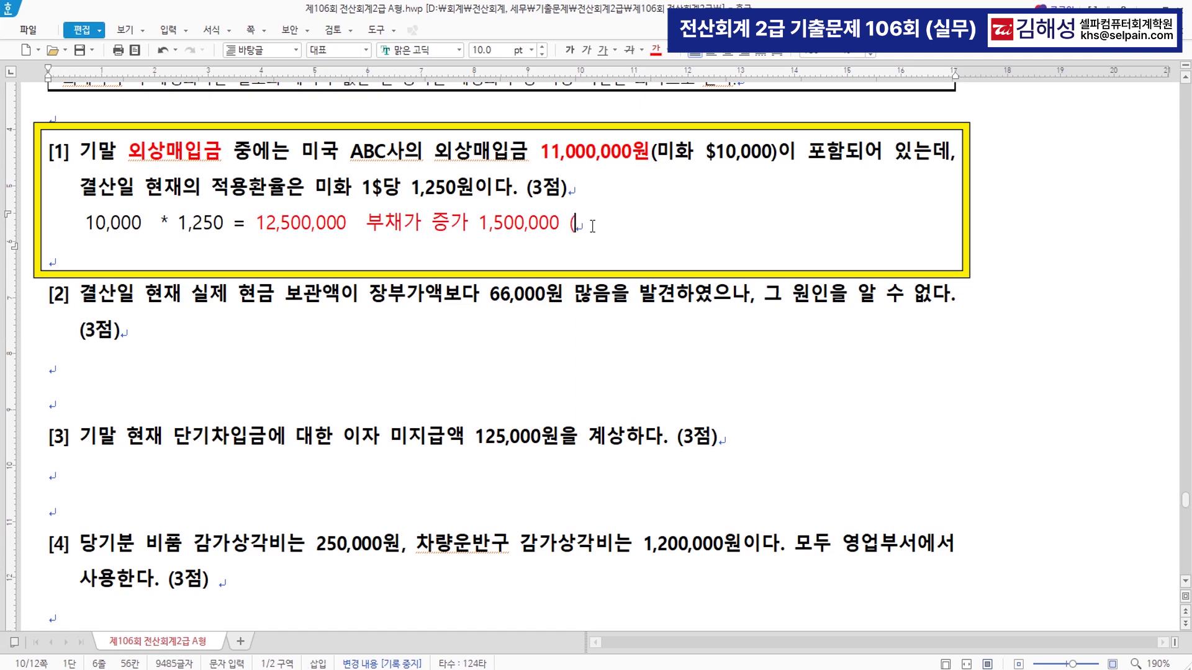
type("손실)")
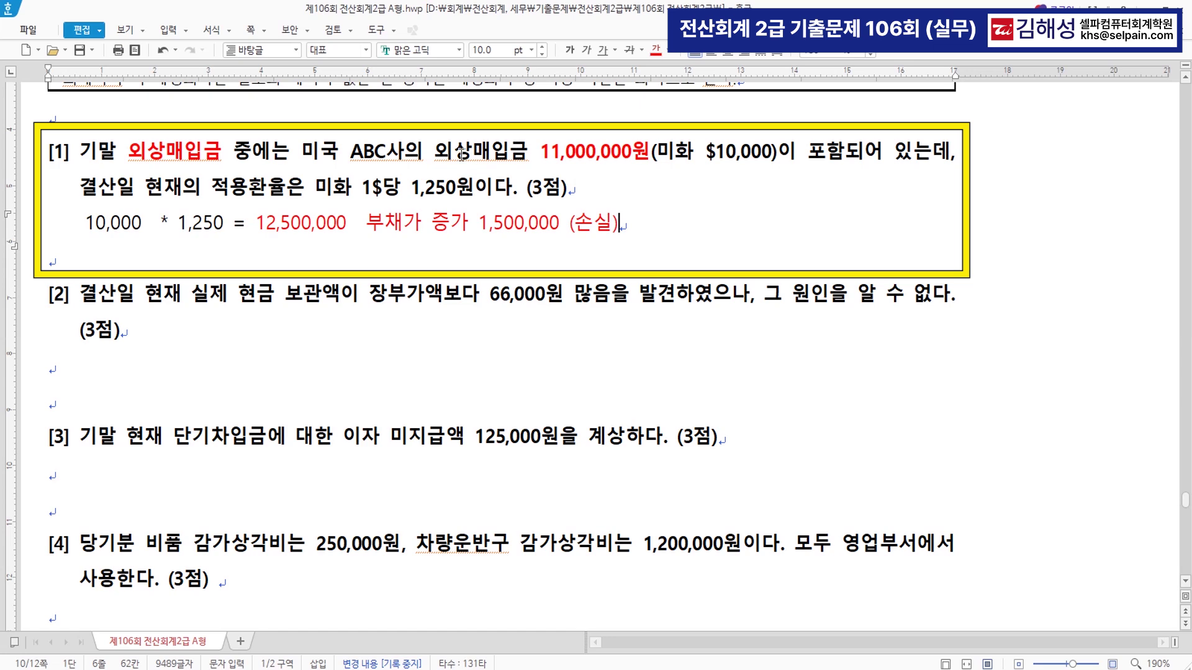
left_click_drag(437, 151, 512, 152)
left_click(450, 227)
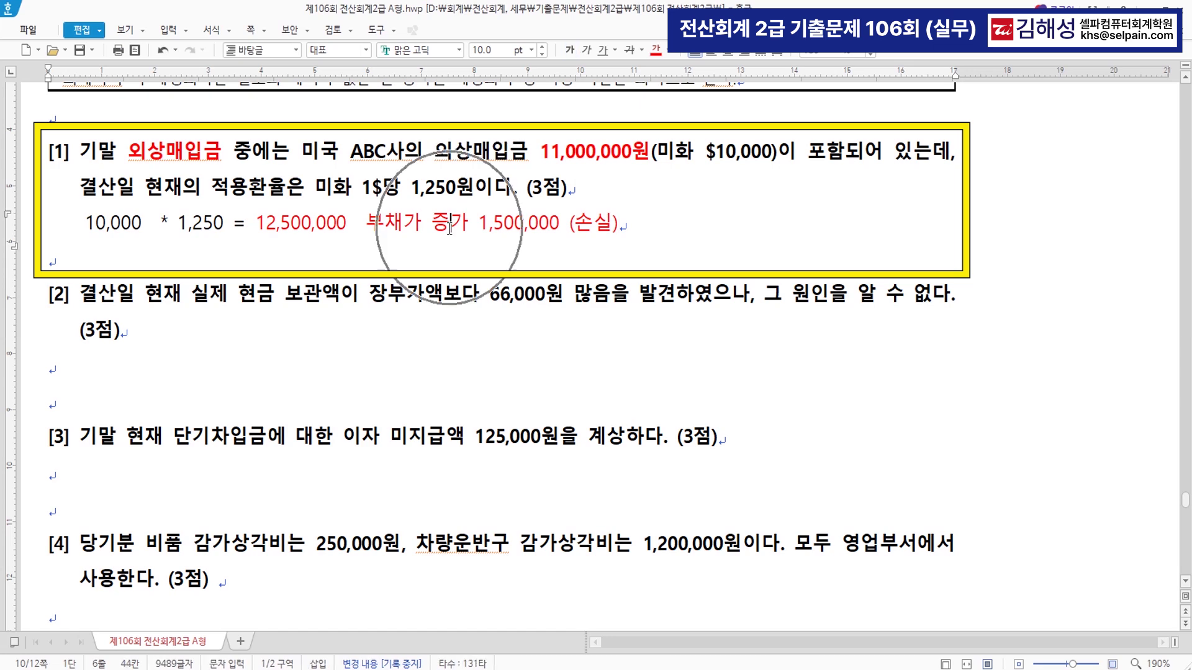
- Start a December 31 entry crediting 0251 외상매입금 (미국 ABC사) for 1,500,000
key("alt+Tab")
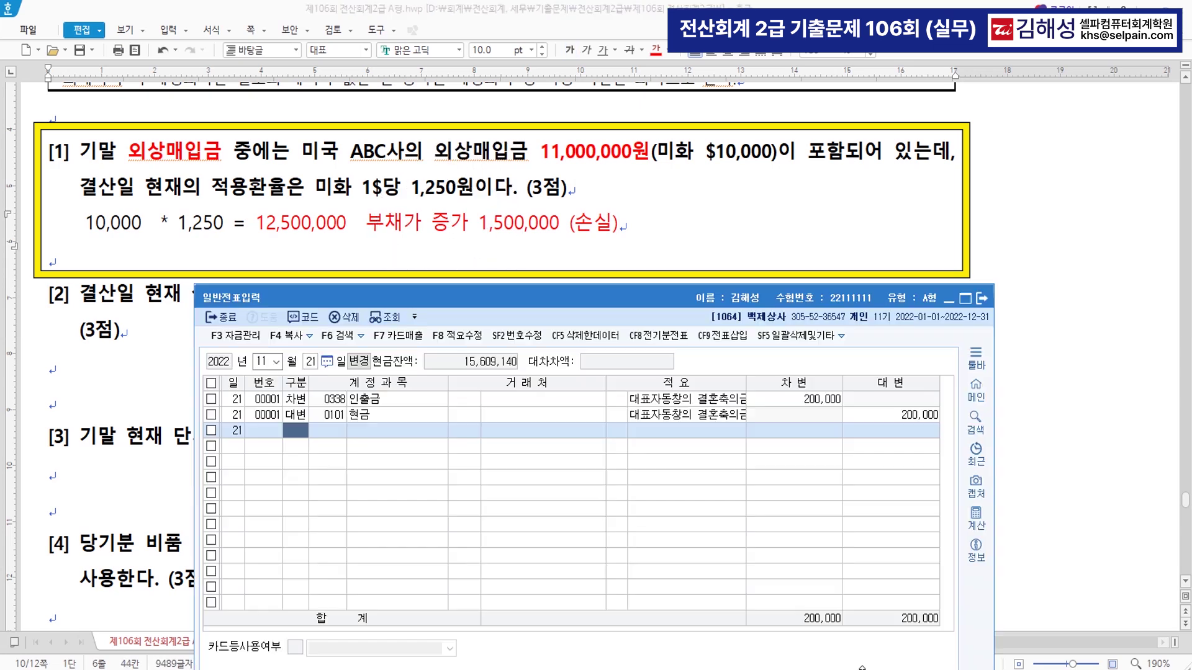
left_click(261, 363)
type("112")
key("Return")
type("31")
key("Return")
type("4")
key("Return")
type("251")
key("Return")
type("a")
key("Return")
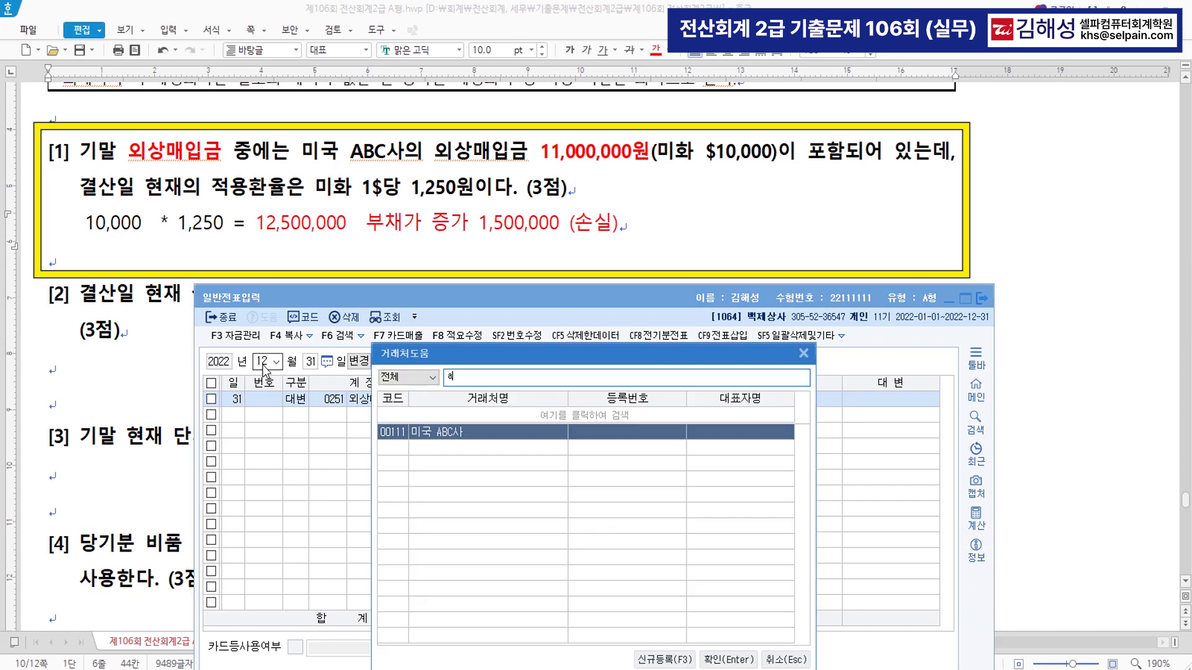
key("Return")
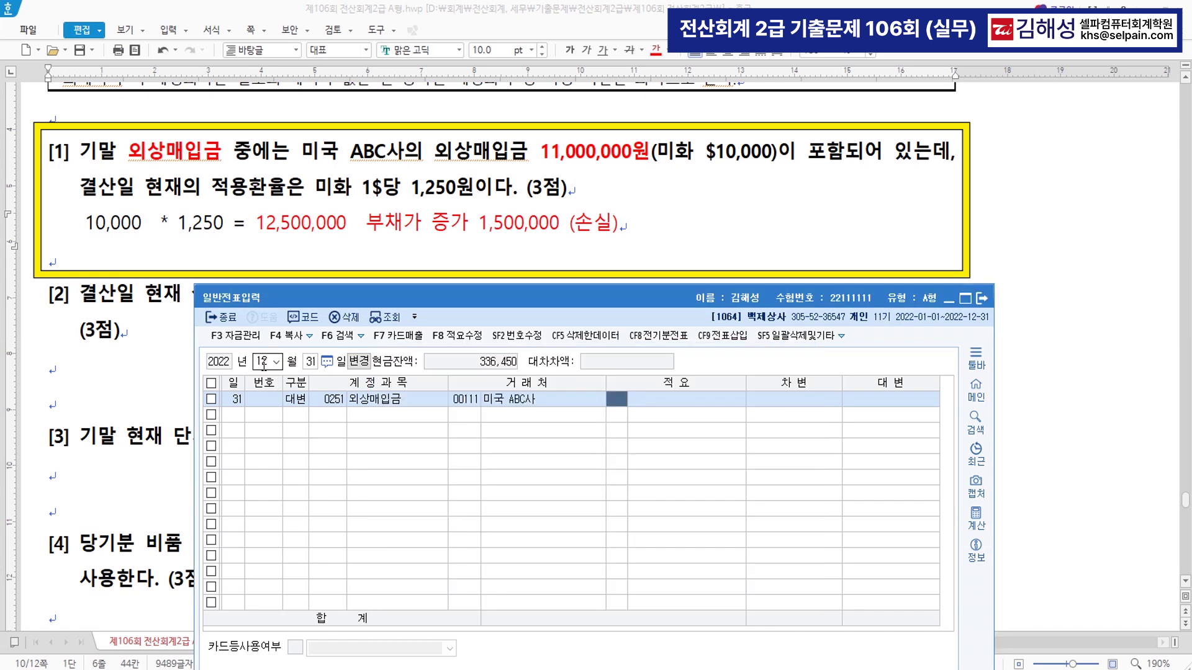
key("Return")
key("Return")
type("1,500,000")
key("Return")
- Add the debit line 0955 외화환산손실 for 1,500,000
type("3")
key("Return")
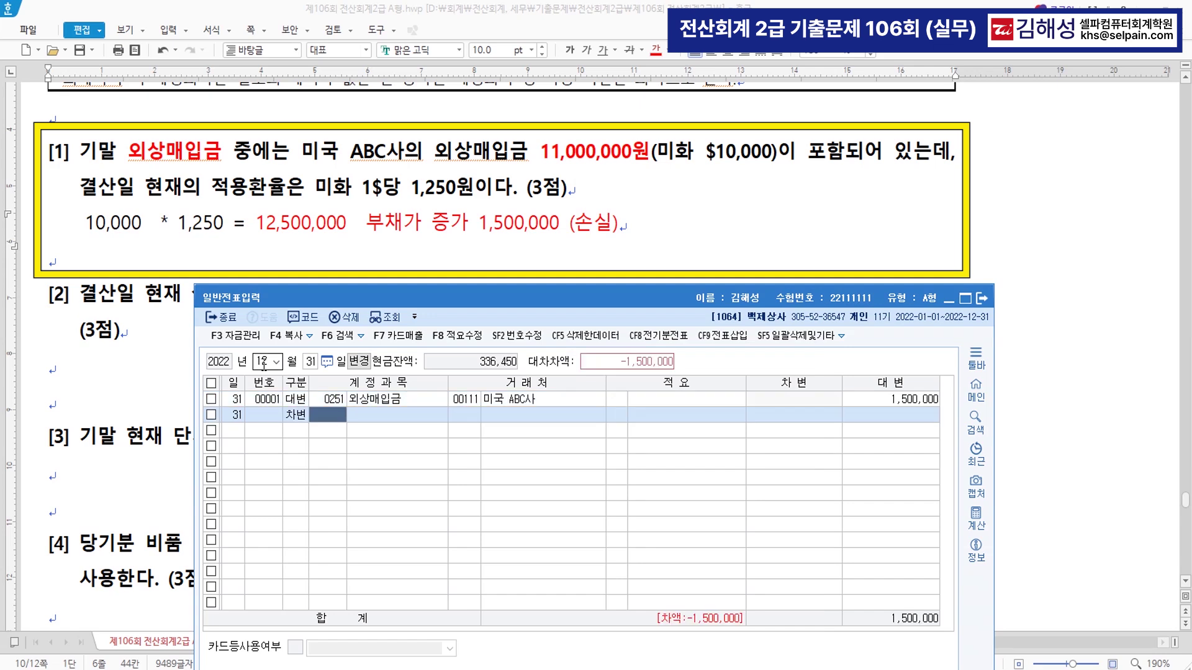
type("외화")
key("Return")
key("Down")
key("Down")
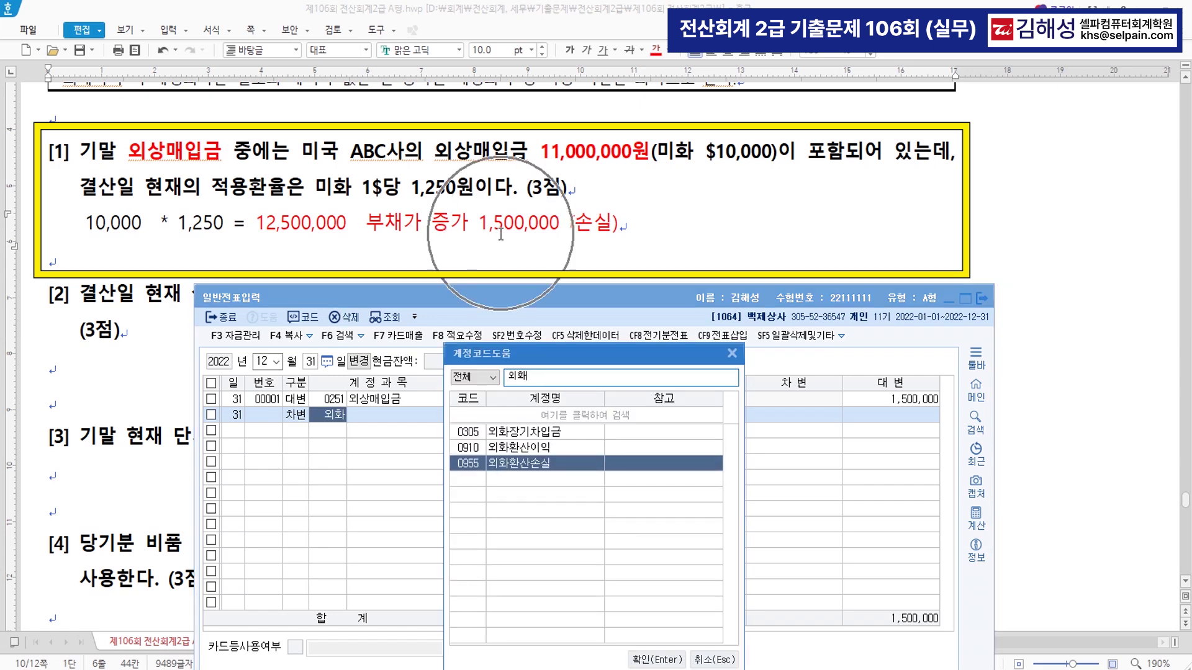
key("Return")
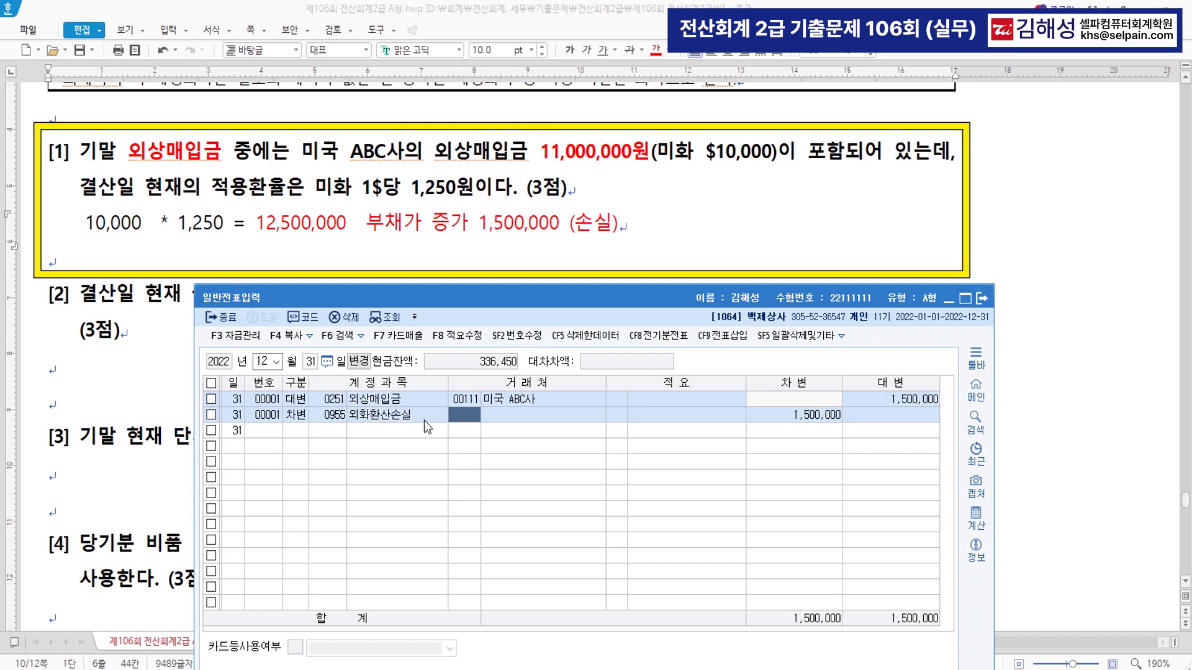
left_click(303, 433)
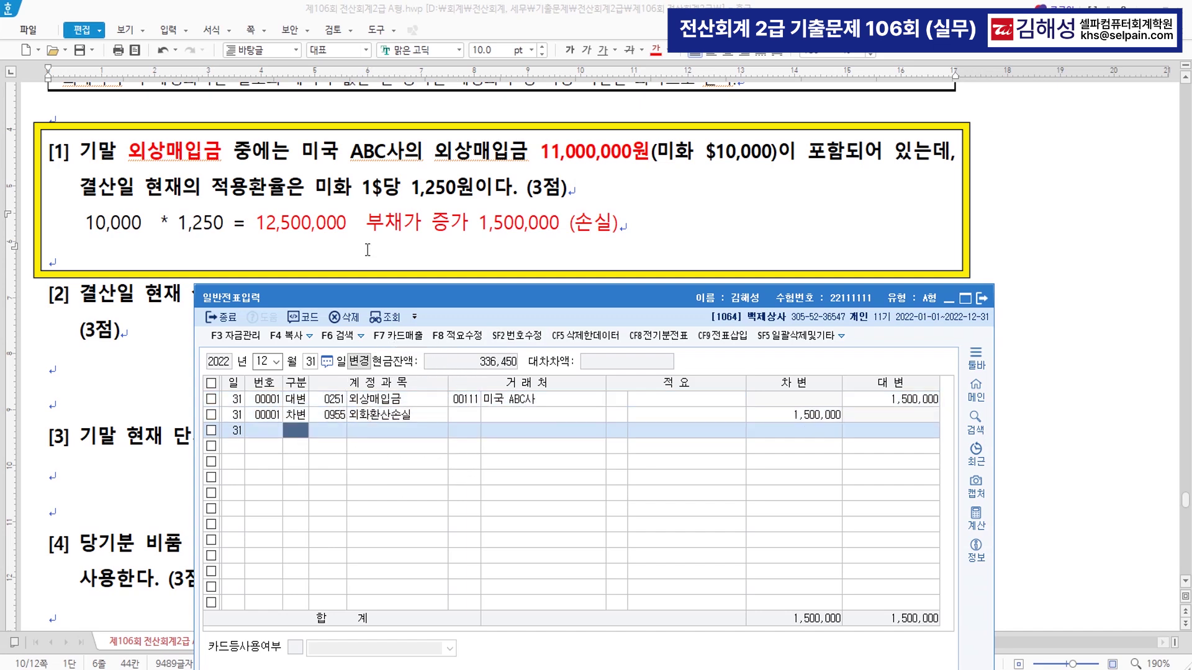
- Insert a '>>>>>' marker before 현금 in item [2]
left_click(367, 251)
scroll(584, 298, "down", 3)
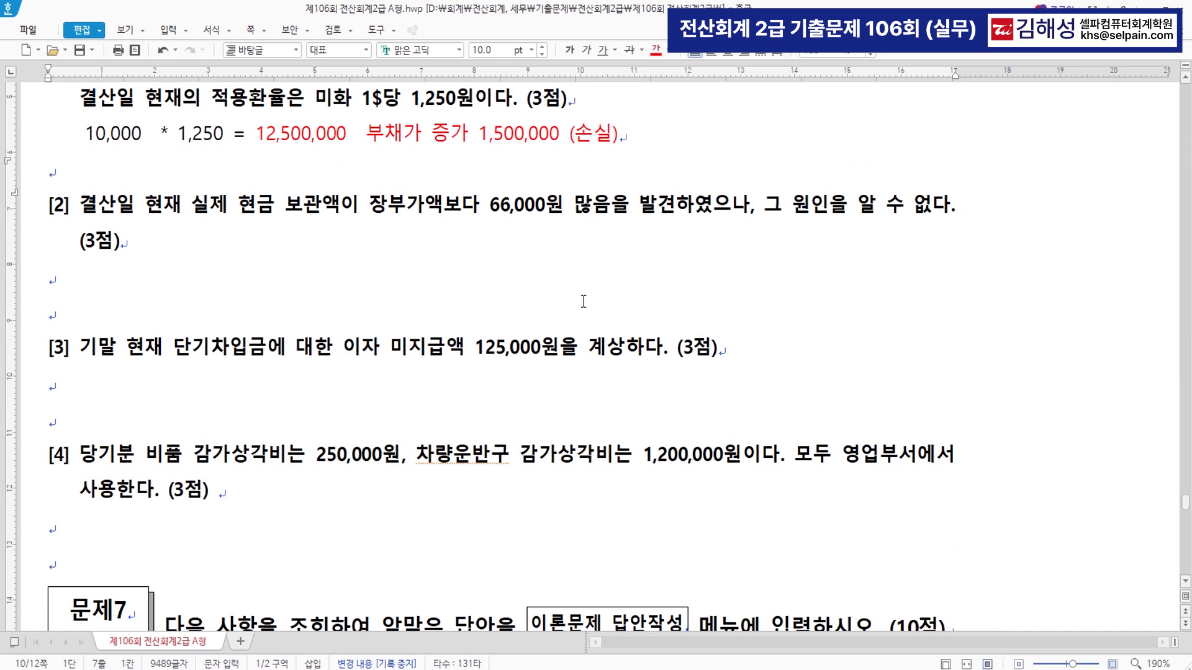
scroll(584, 302, "down", 3)
scroll(583, 302, "up", 3)
left_click_drag(191, 206, 419, 213)
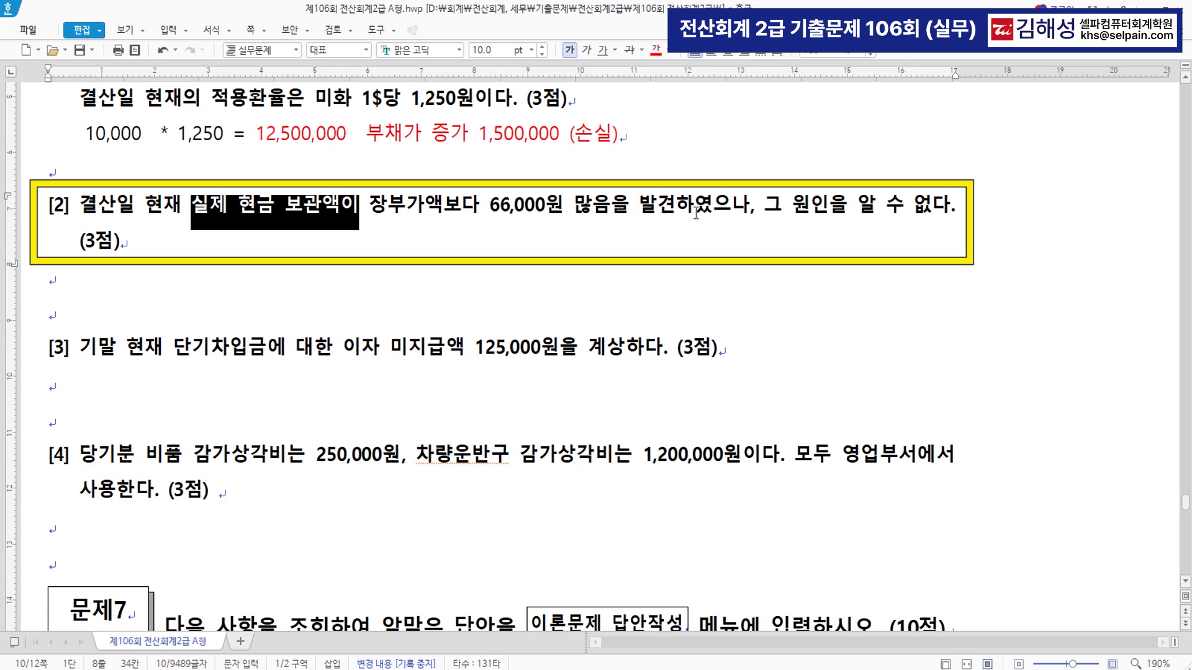
left_click(248, 208)
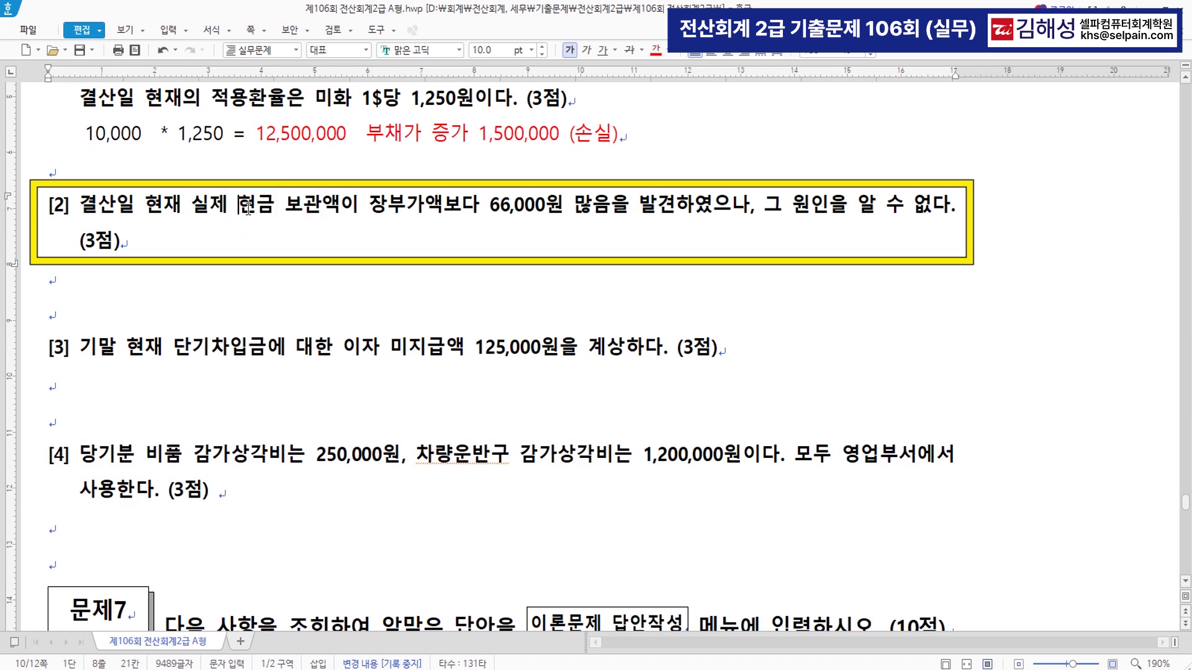
type(">>>>>")
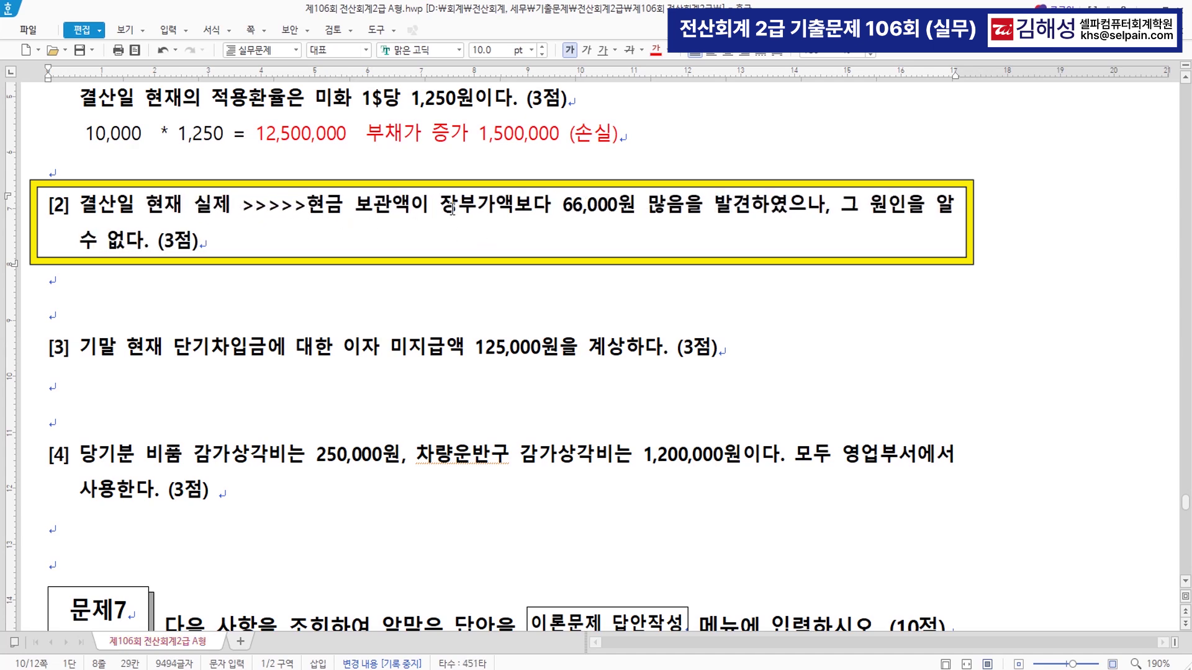
- Add the word 증가 after 현금 in item [2]
left_click_drag(460, 208, 494, 208)
right_click(494, 208)
left_click(250, 211)
key("Down")
double_click(332, 211)
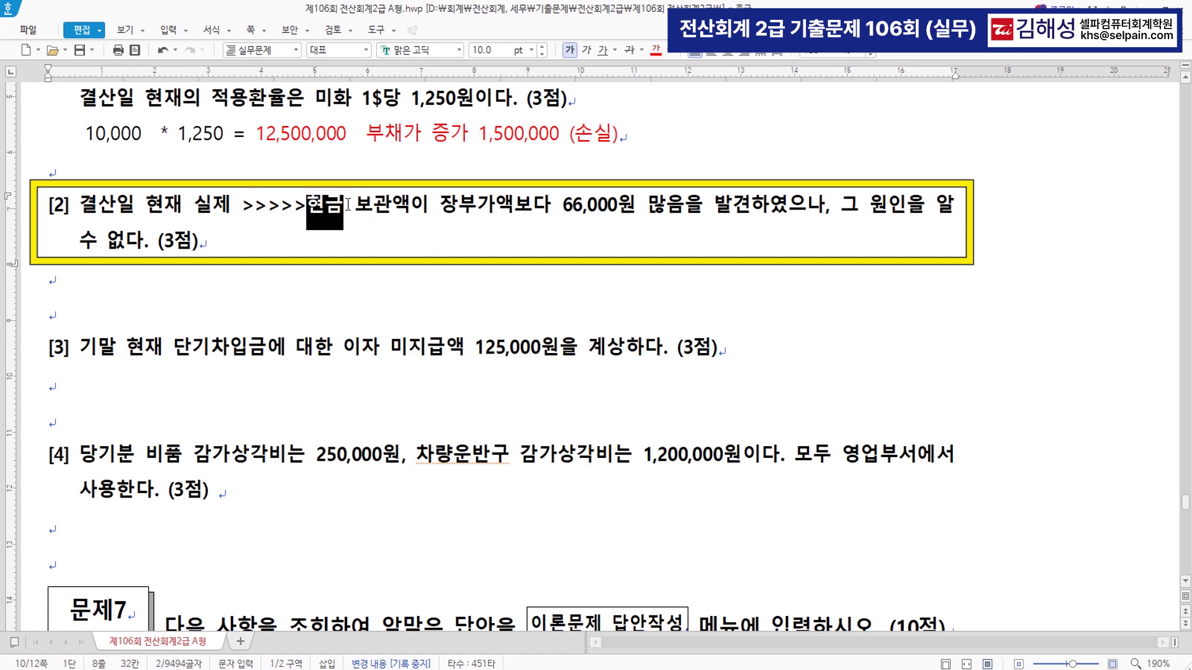
key("F12")
left_click(361, 206)
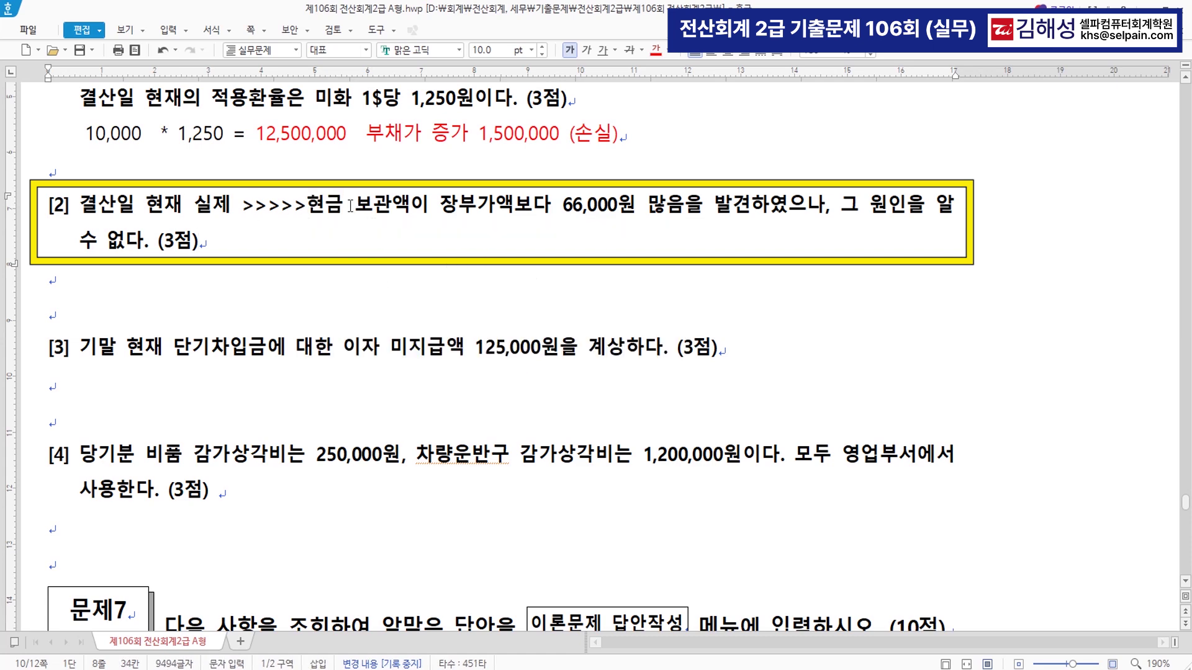
type("증가")
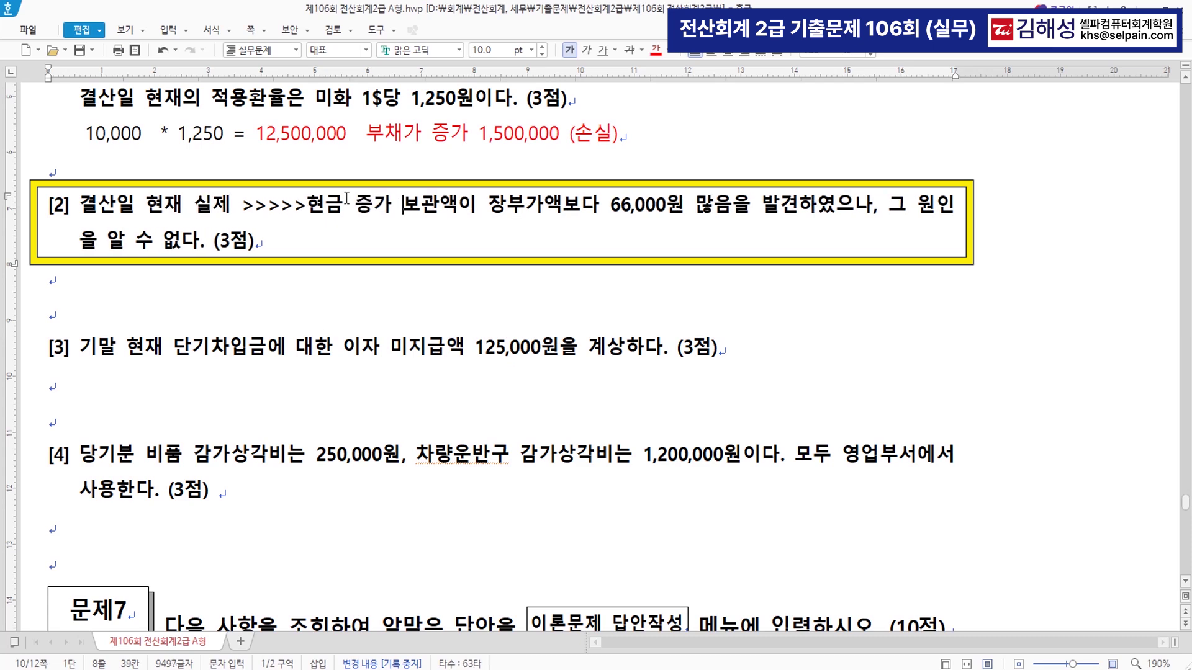
- Colour '현금 증가' red and highlight 66,000원 많음을 발견
left_click_drag(307, 205, 391, 211)
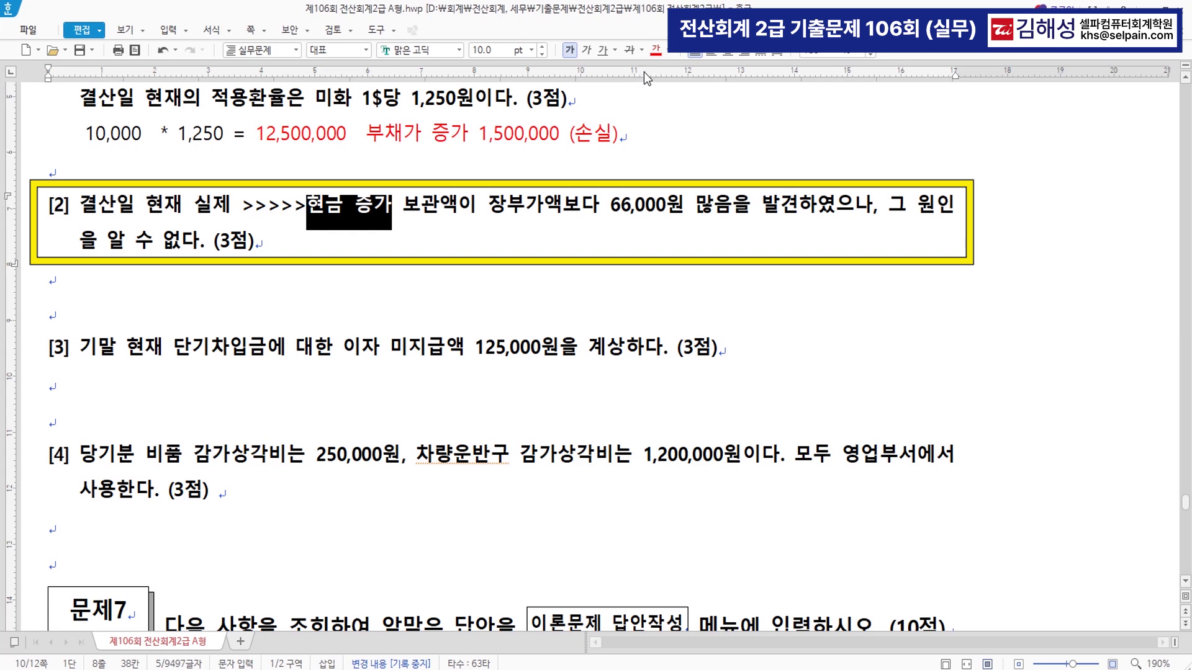
left_click(657, 53)
left_click(627, 237)
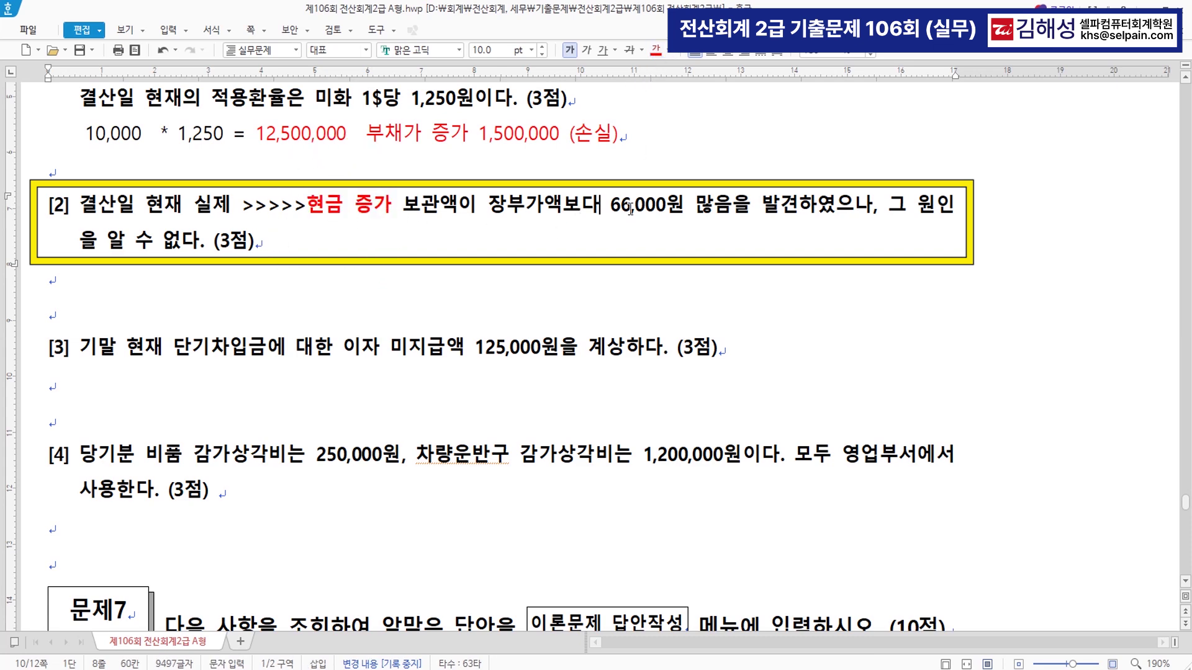
left_click_drag(613, 208, 796, 208)
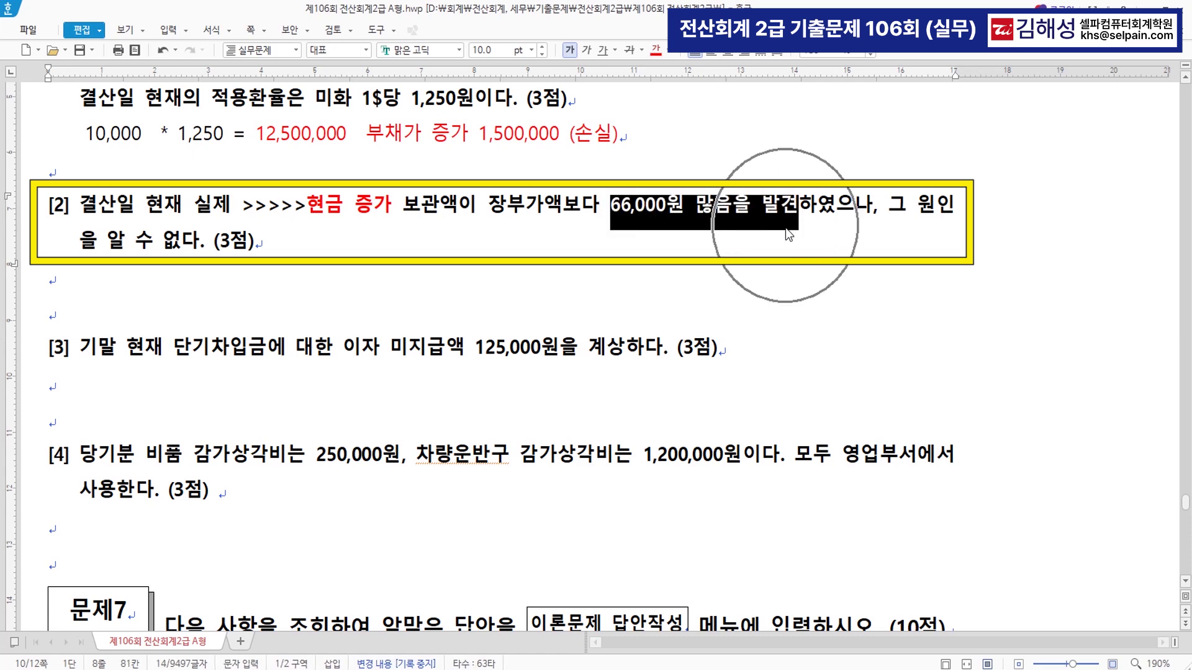
- Add a debit line 0101 현금 for 66,000
left_click(950, 669)
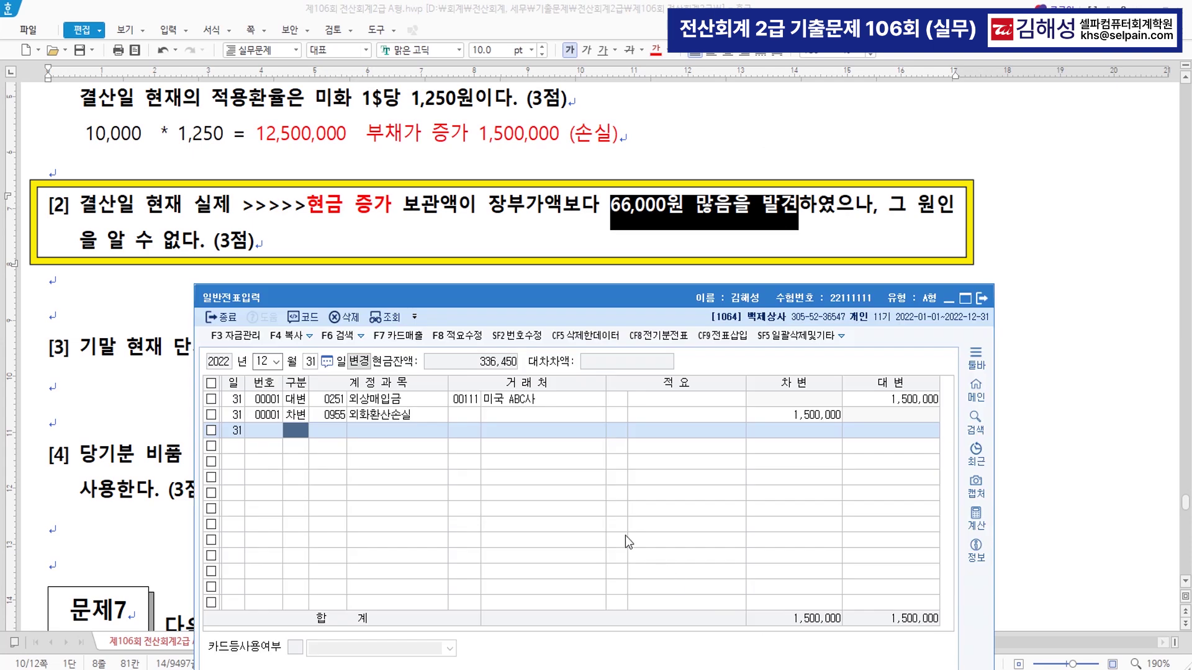
type("3")
key("Return")
type("101")
key("Return")
key("Return")
key("Return")
key("Return")
type("660000")
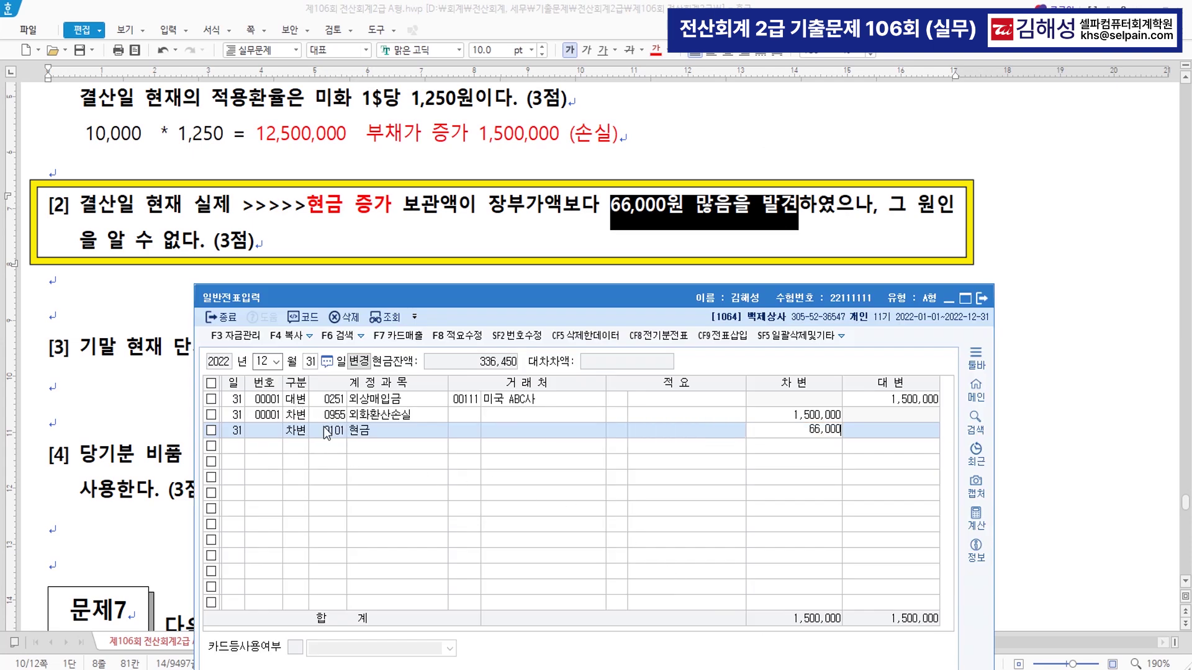
key("Return")
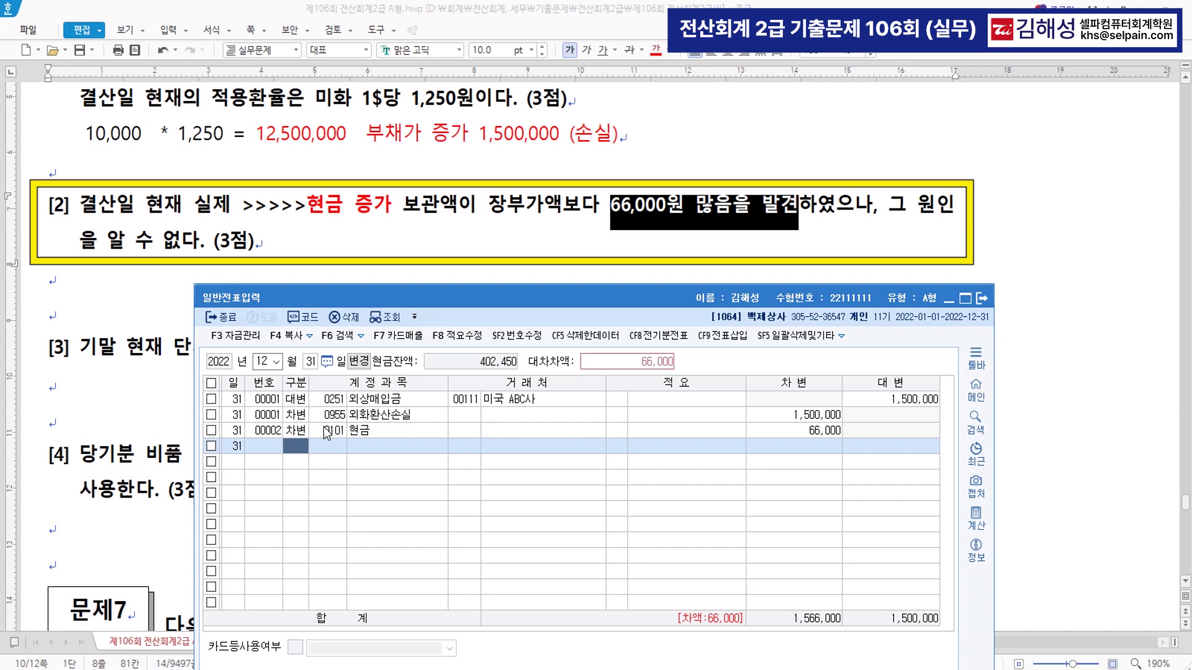
- Add the matching credit line 0930 잡이익 for 66,000
type("4")
key("Return")
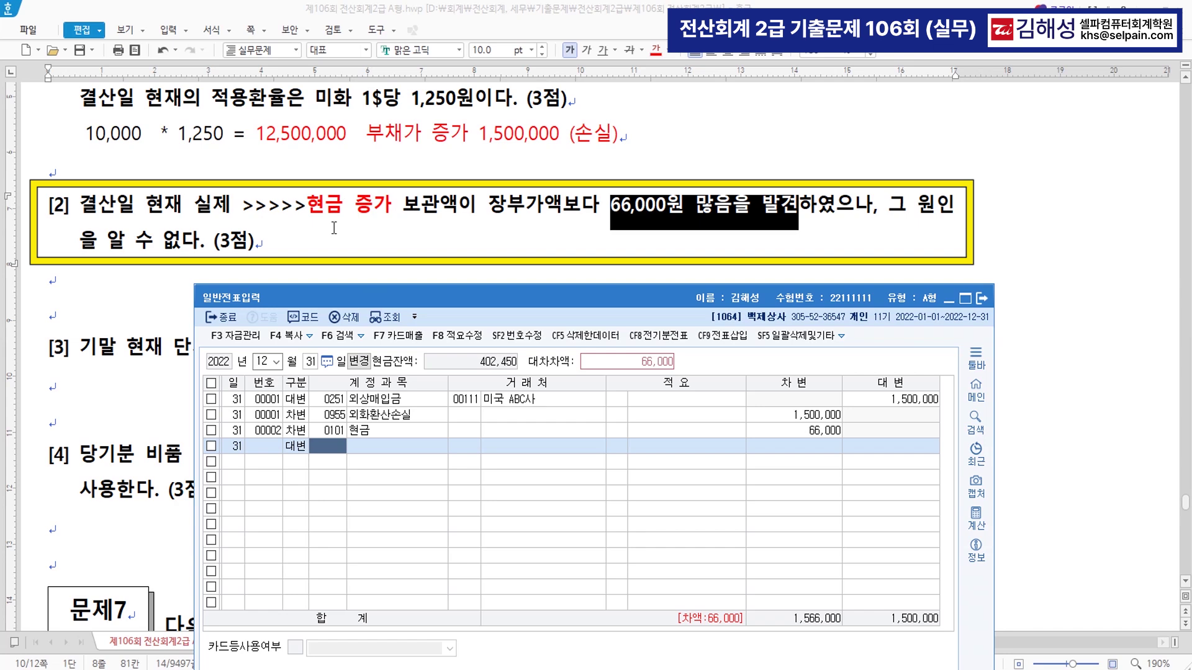
type("잡이")
key("Return")
key("Return")
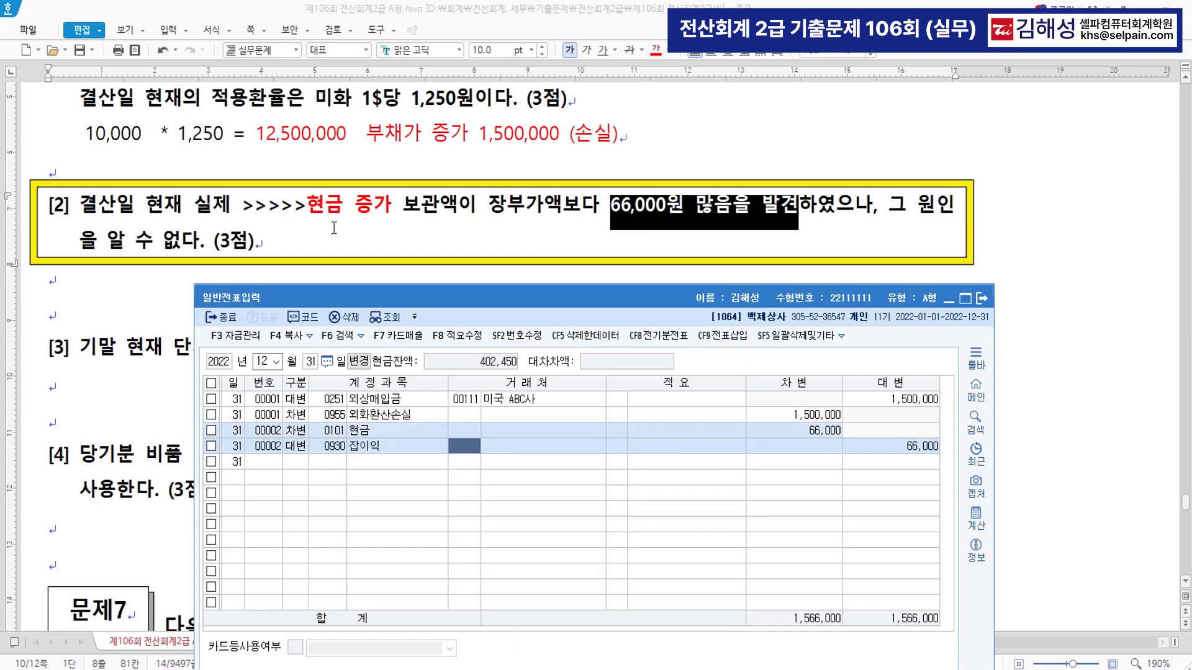
key("Return")
key("Return")
key("Return")
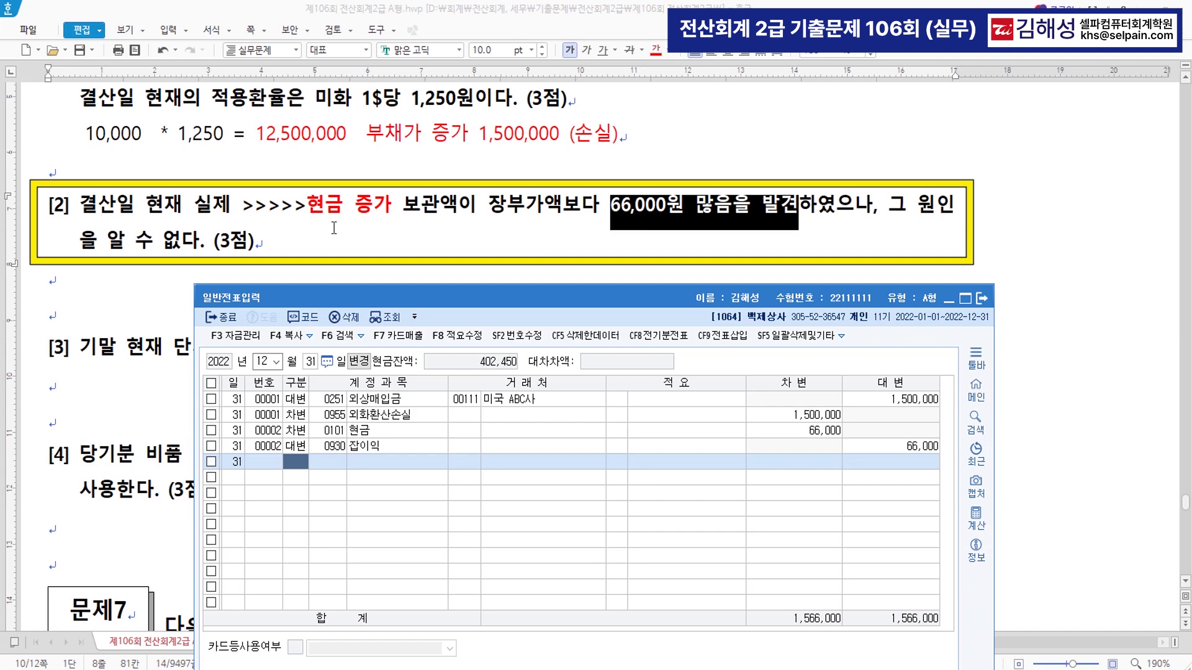
key("ctrl+f")
- Review the 합계잔액시산표 through month 12, then close it
type("ㅎㄱㅈ")
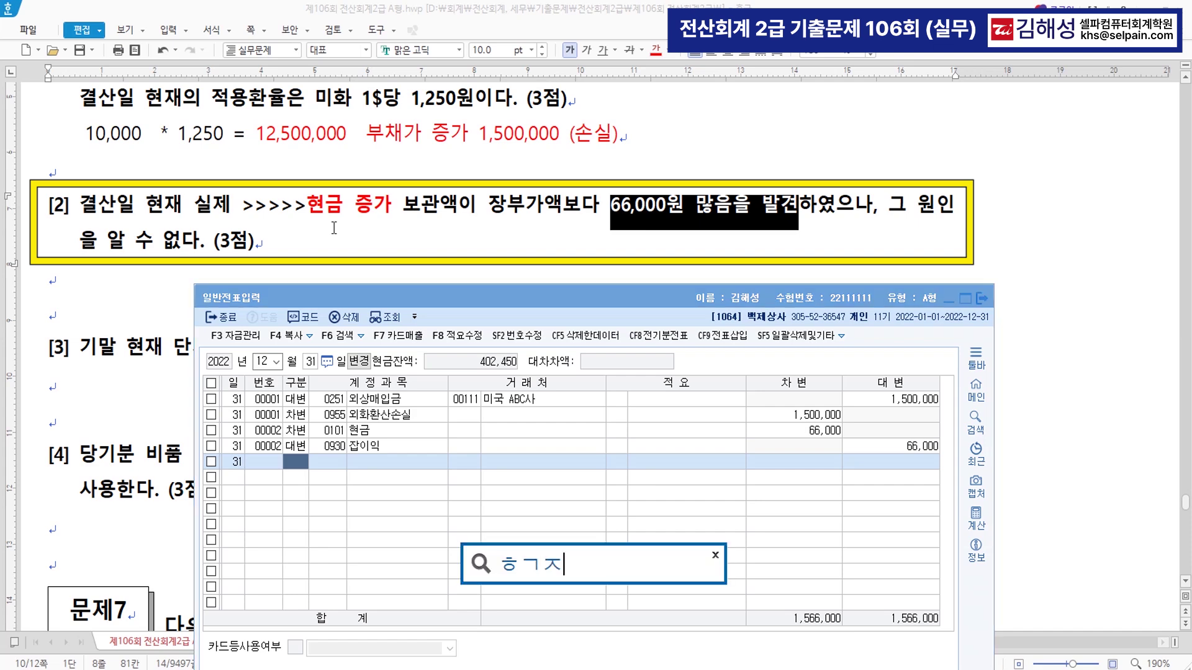
key("Return")
key("Return")
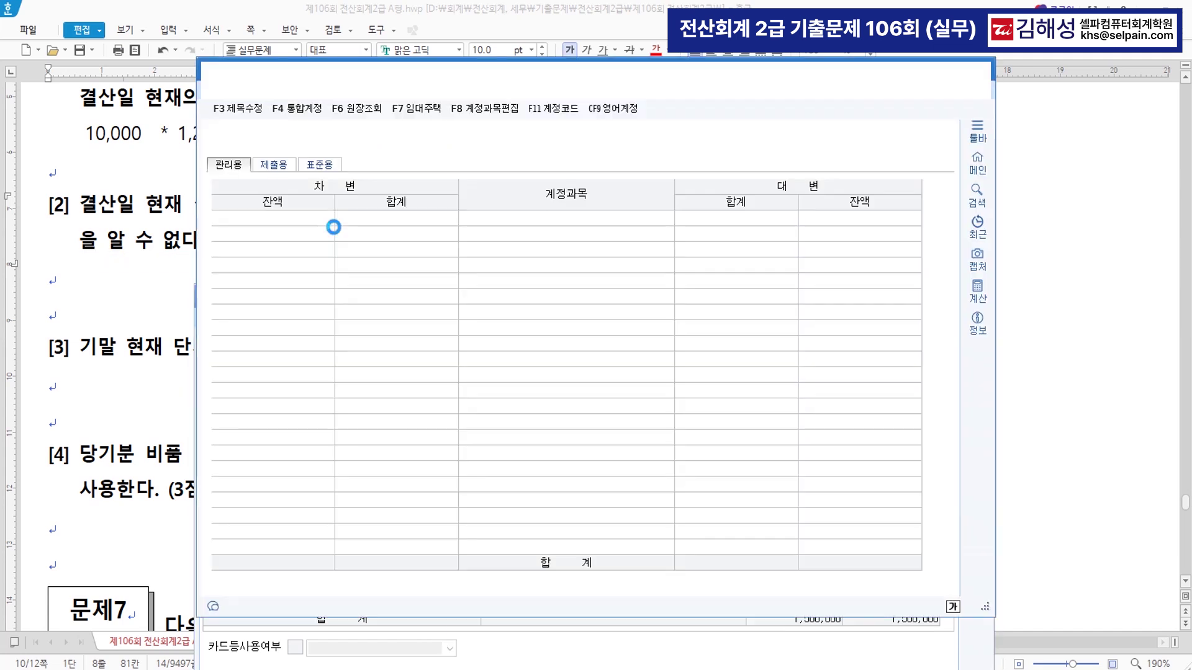
type("12")
key("Return")
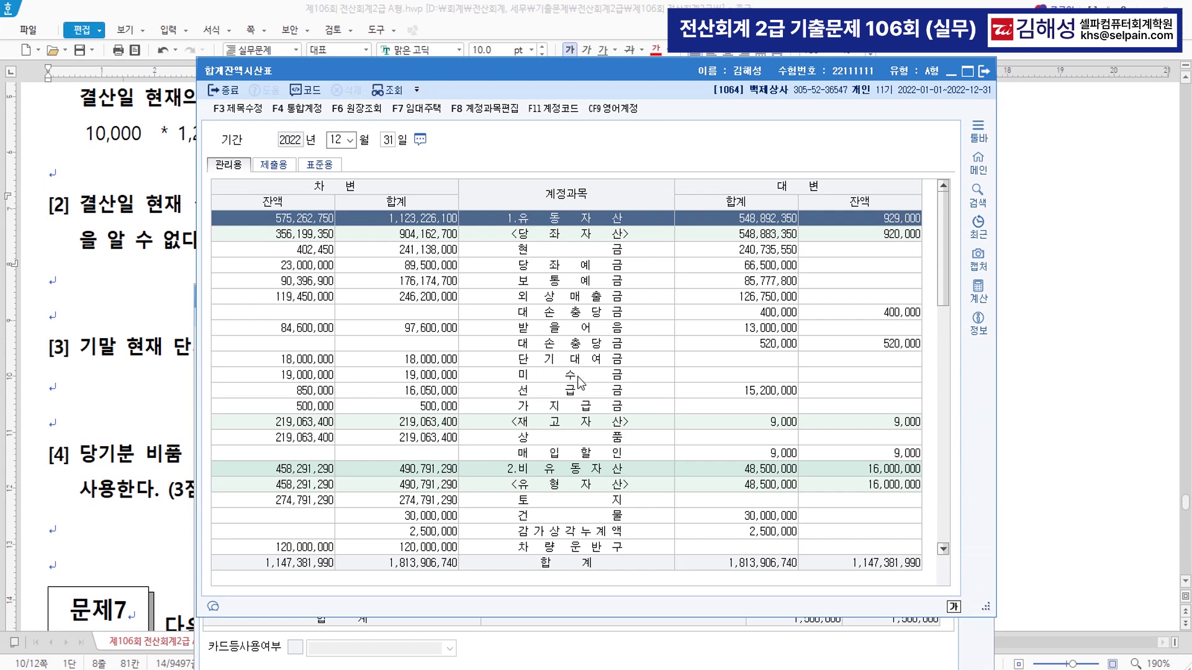
key("ctrl")
left_click(984, 71)
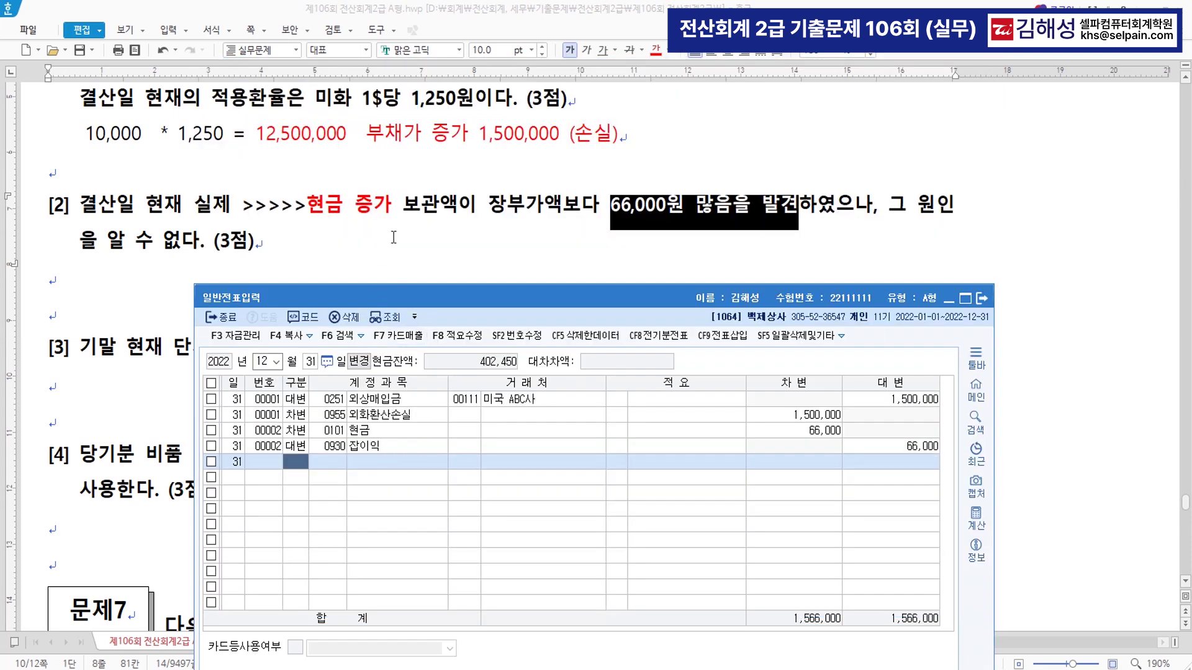
- Check the 현금 and 잡이익 voucher lines, then return to the exam document
left_click(393, 431)
key("ctrl")
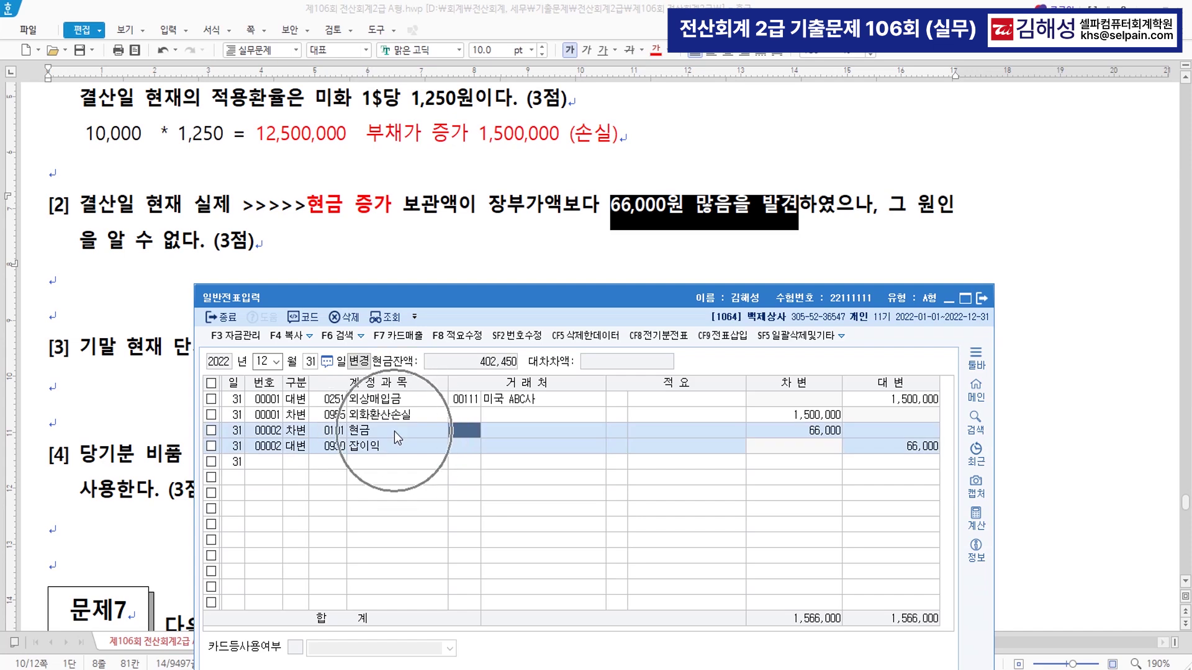
left_click(398, 442)
key("ctrl")
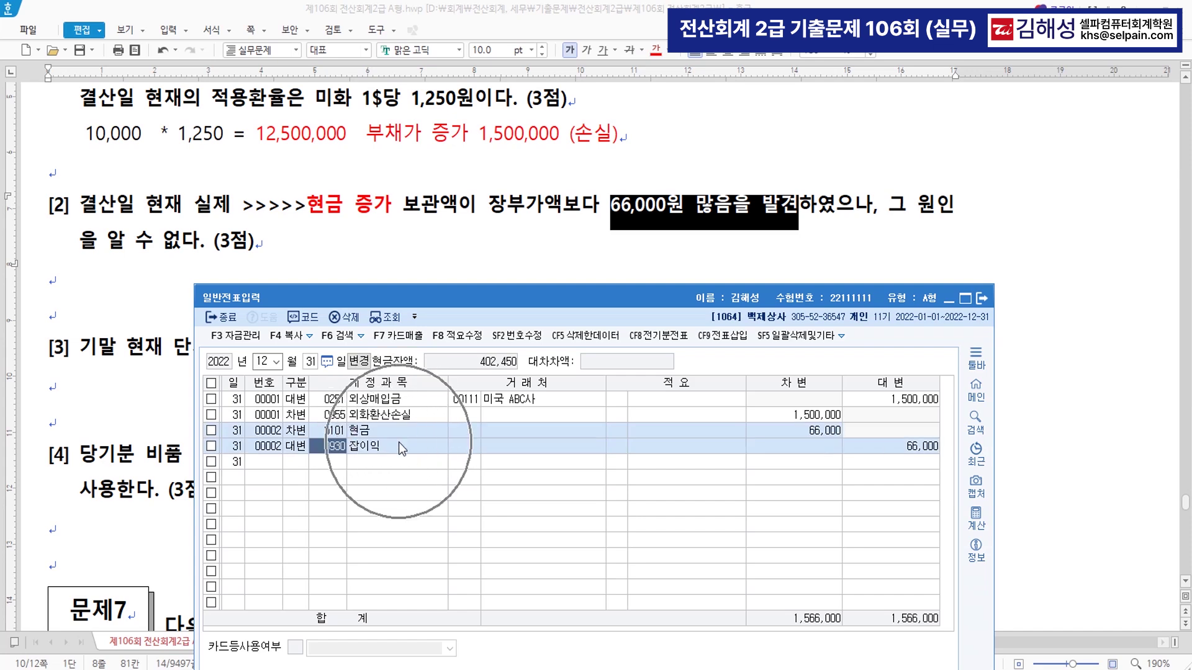
left_click(299, 464)
left_click(339, 269)
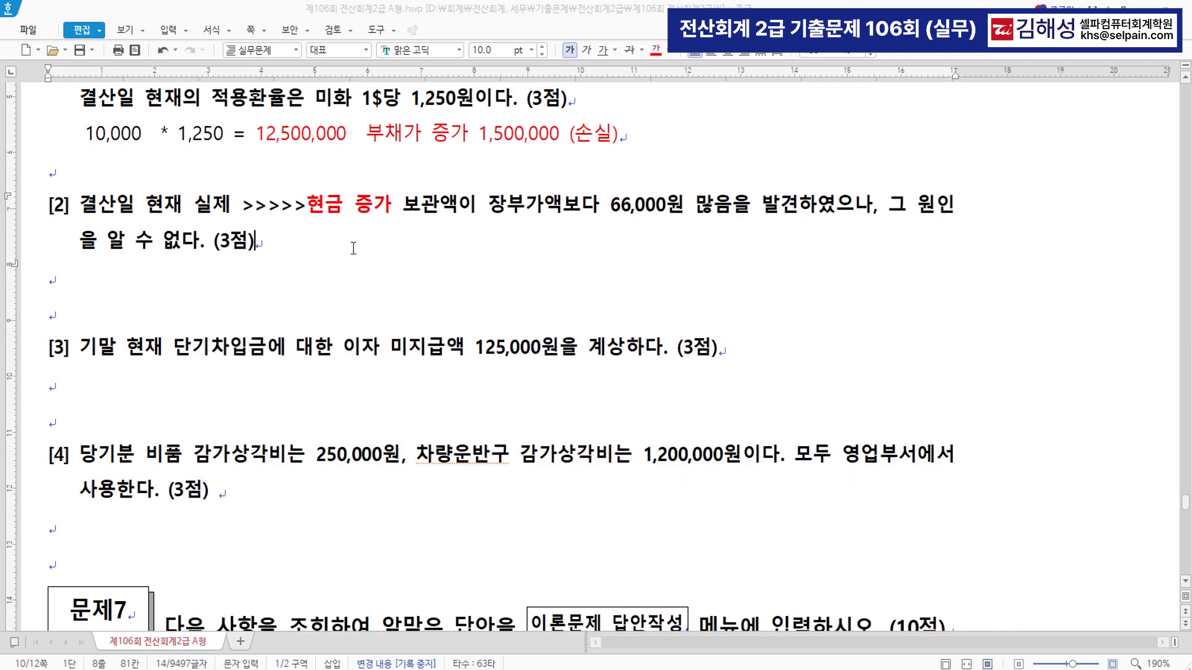
- Make 미지급액 in question [3] red and follow it with '(부채증가)'
scroll(528, 270, "down", 3)
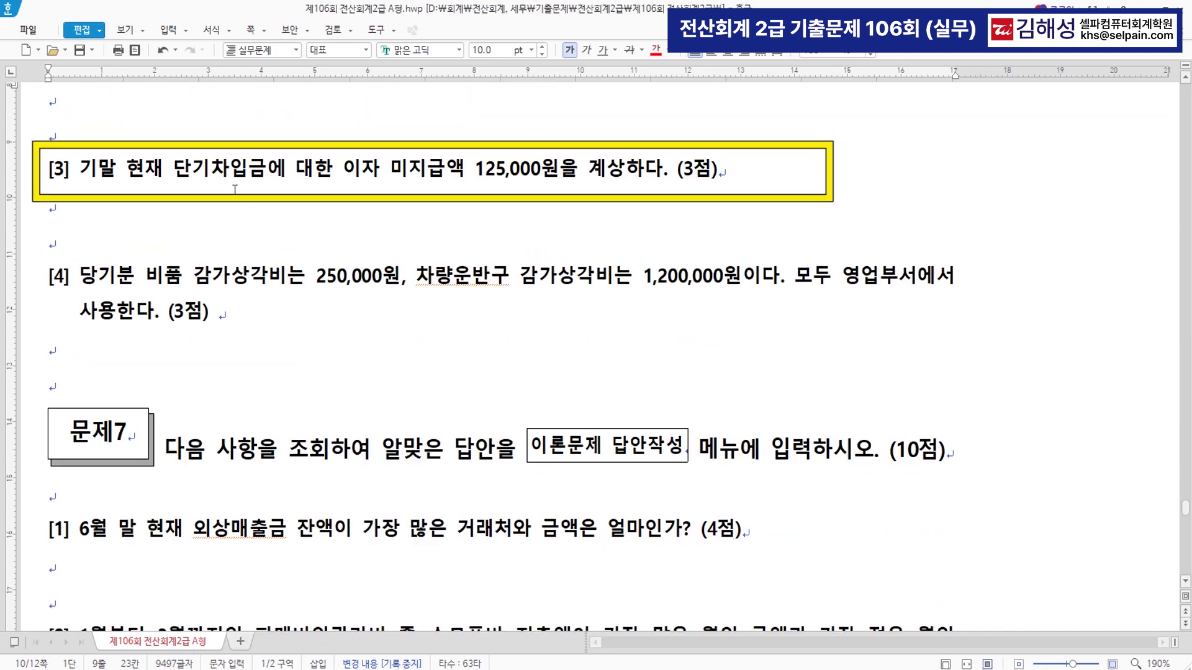
left_click_drag(345, 168, 624, 170)
left_click(434, 181)
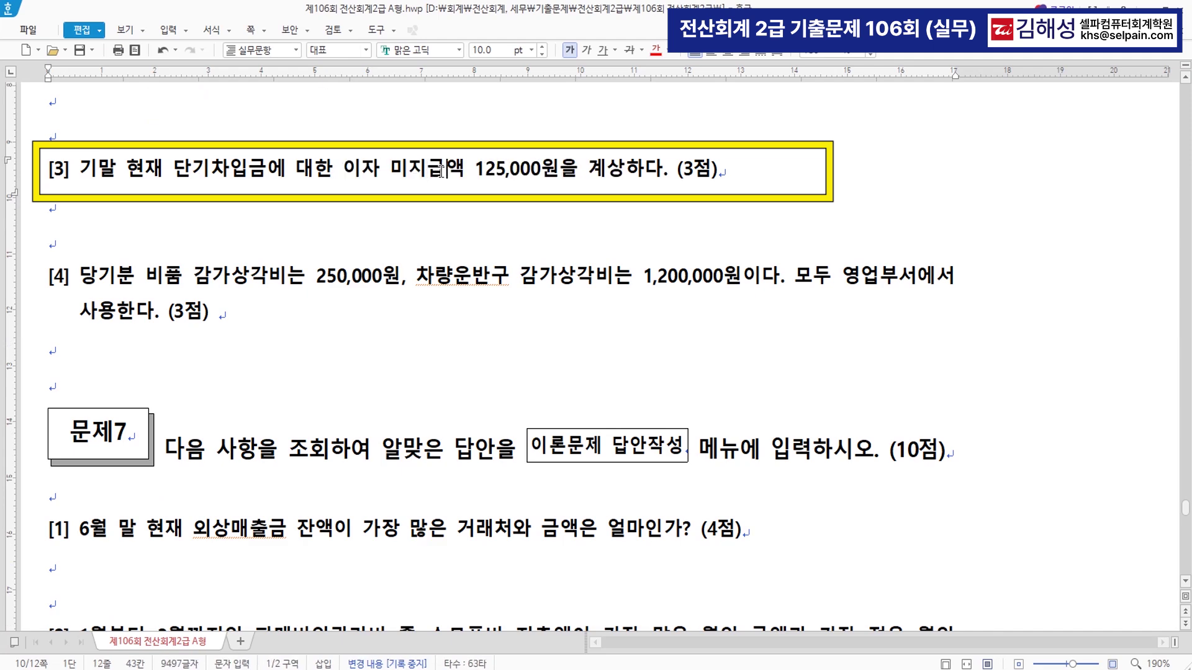
double_click(438, 171)
left_click(655, 49)
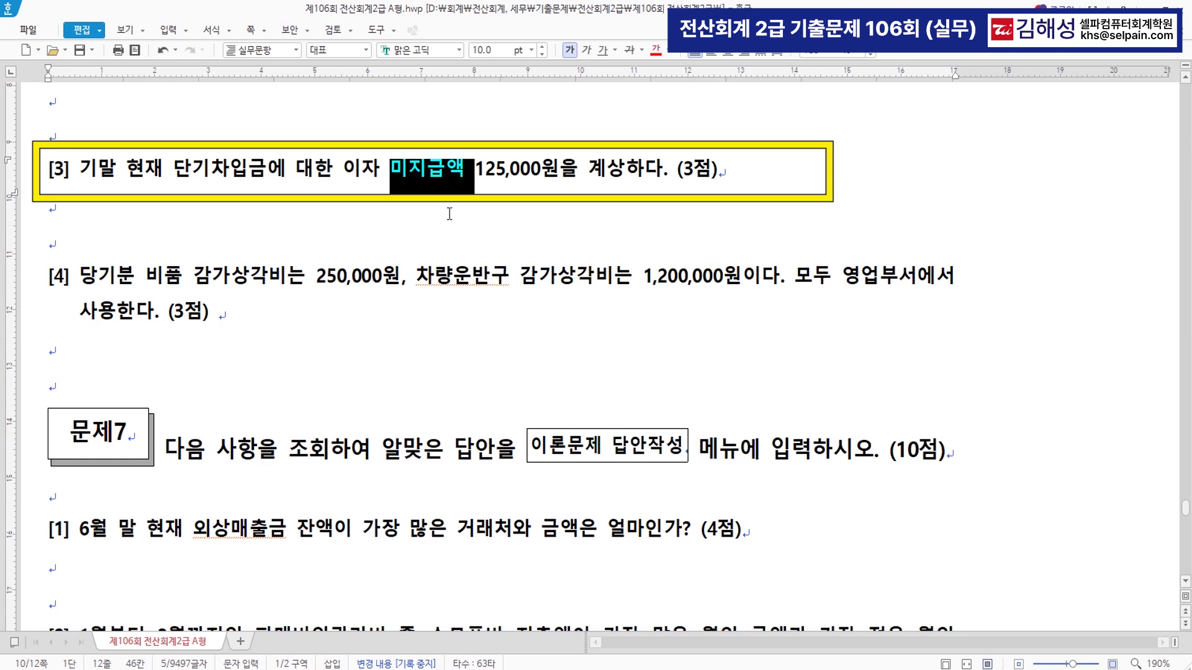
left_click(510, 182)
left_click(474, 174)
type("(부채")
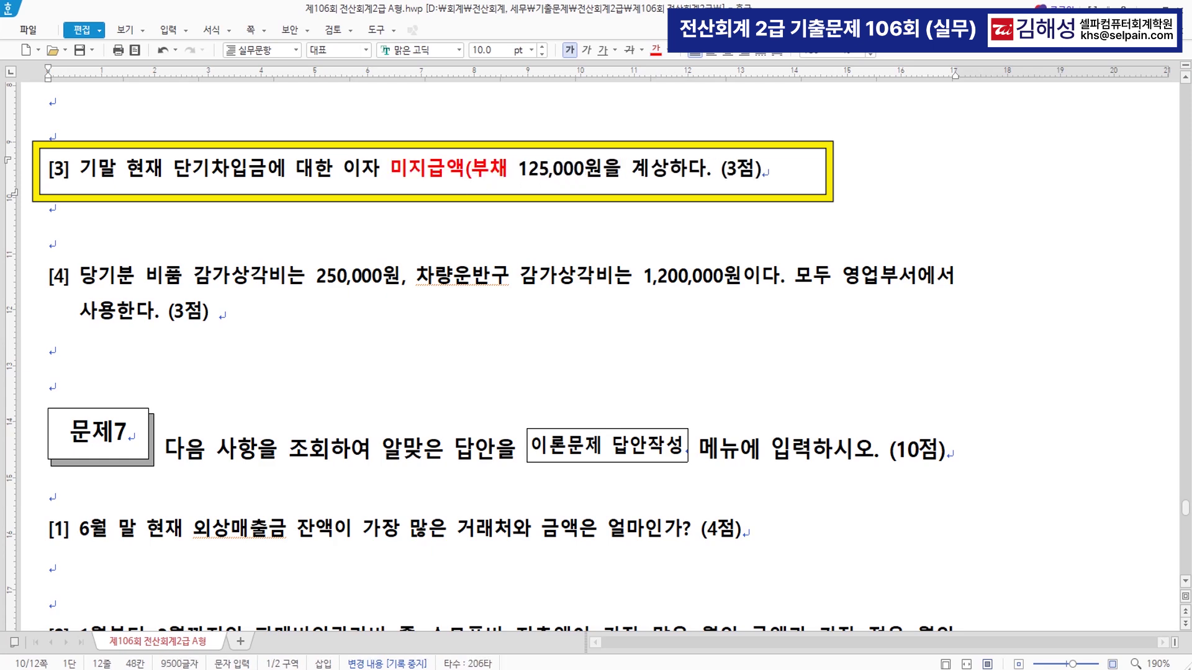
type(")")
key("BackSpace")
type("증가)")
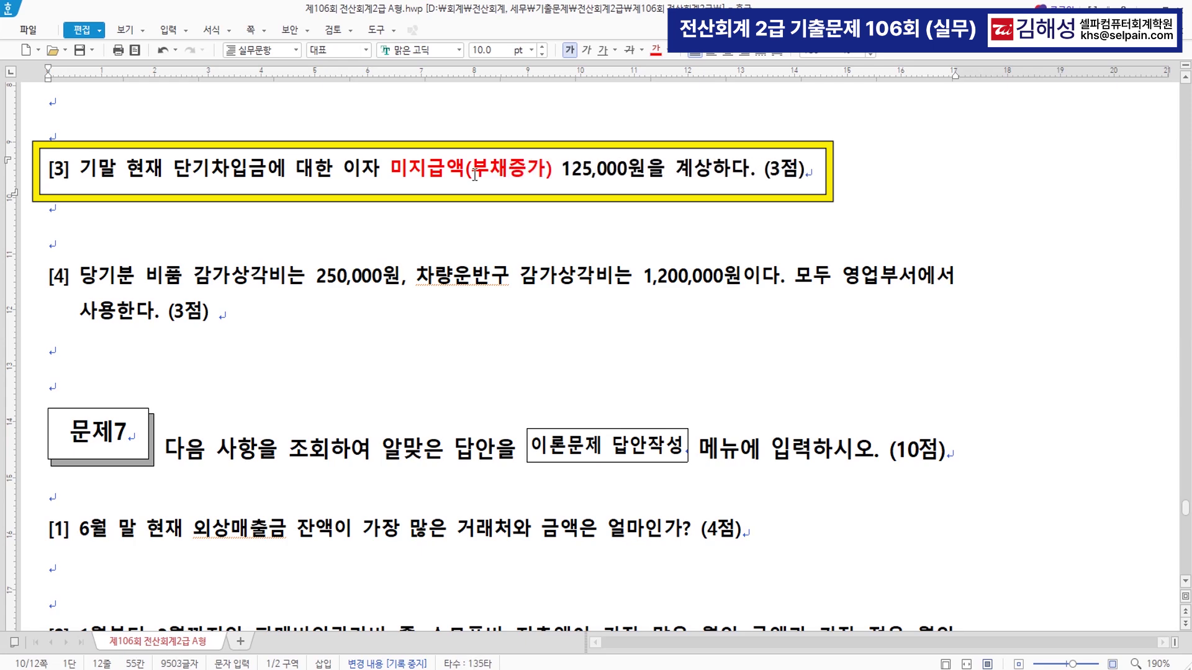
key("alt+Tab")
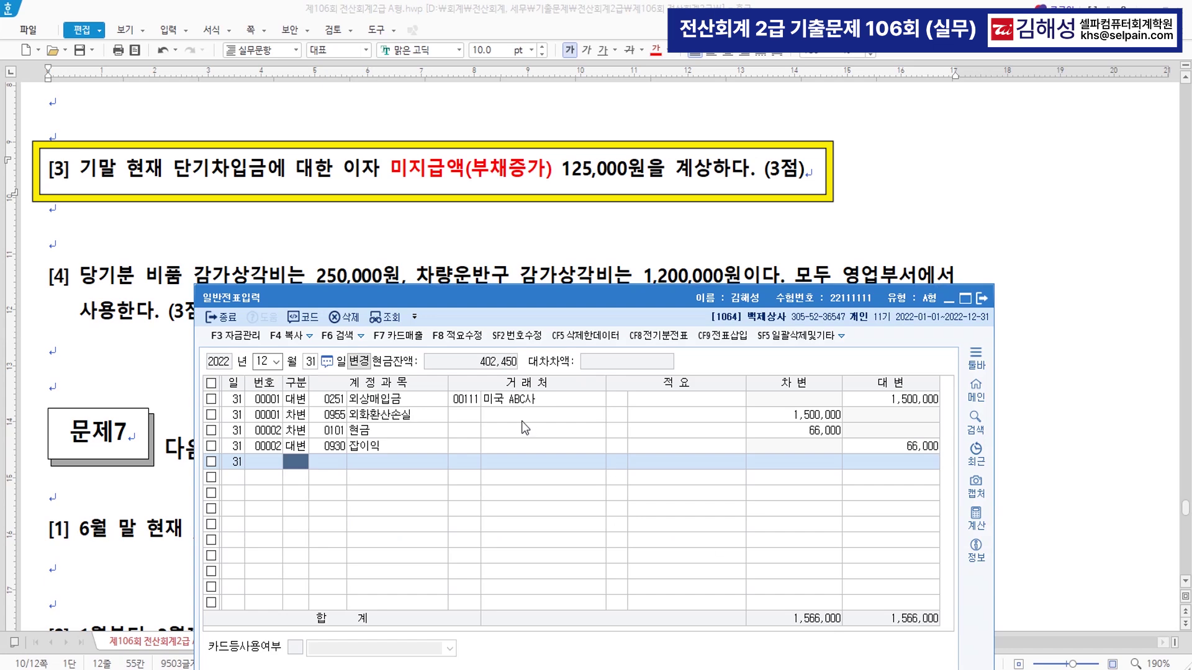
- Enter a 125,000 credit to 0262 미지급비용 and a debit line 0951 이자비용
type("4미지")
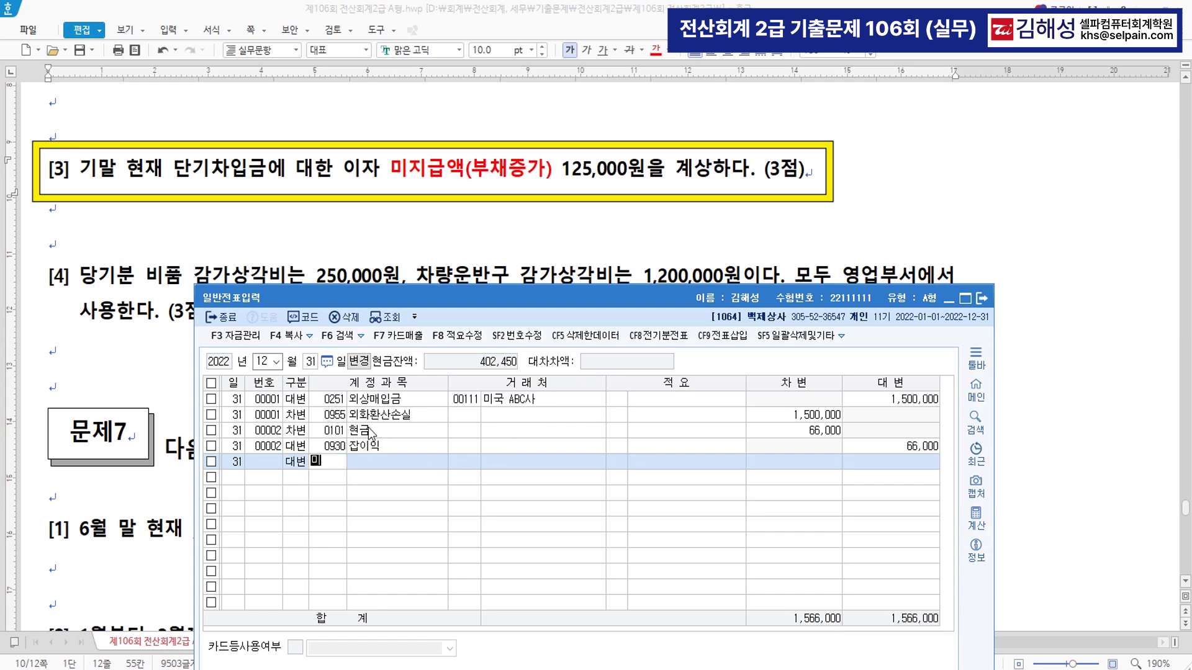
key("Return")
key("Down")
key("Down")
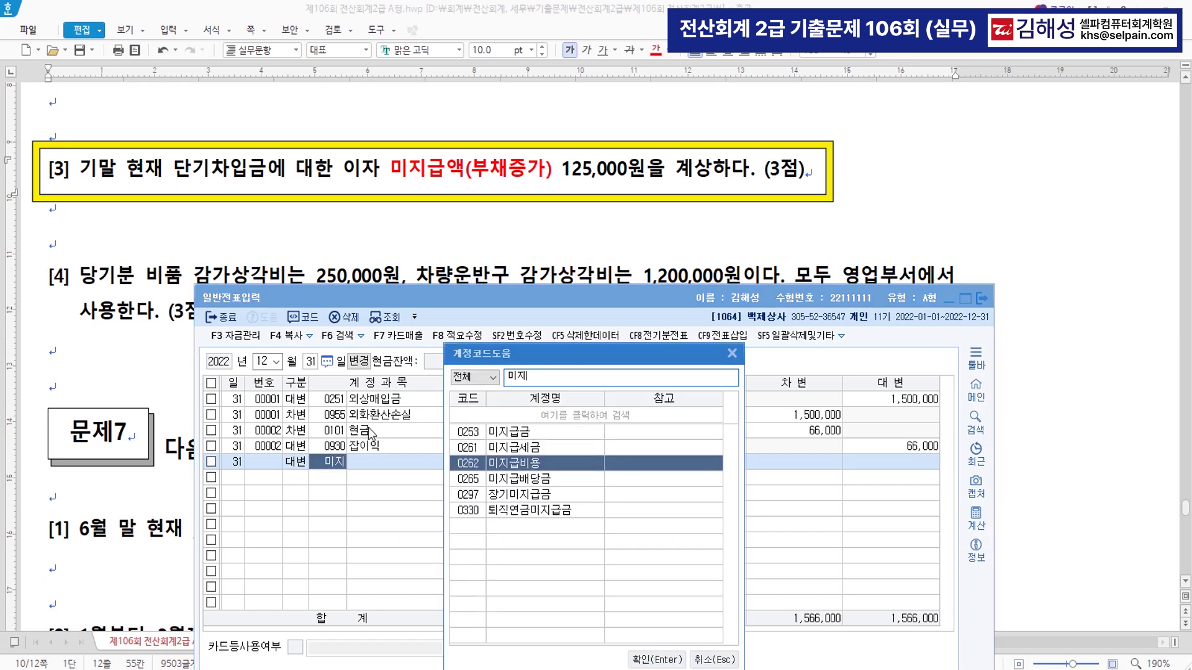
key("Return")
key("Return")
key("Return")
key("Return")
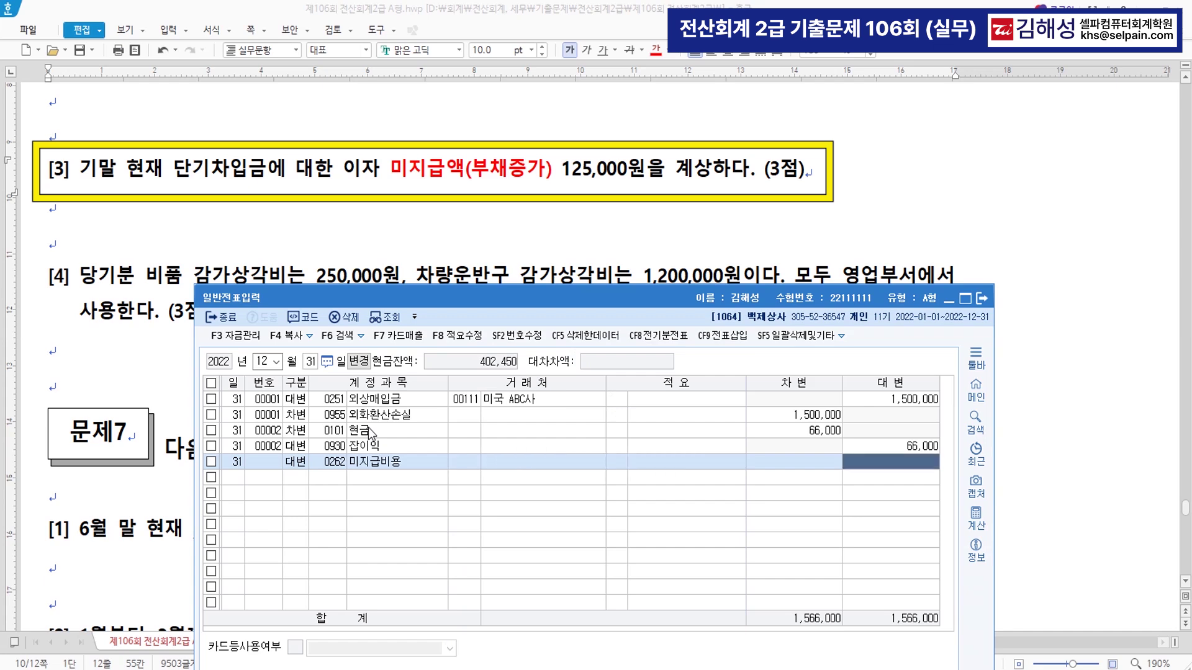
type("1250000")
key("Return")
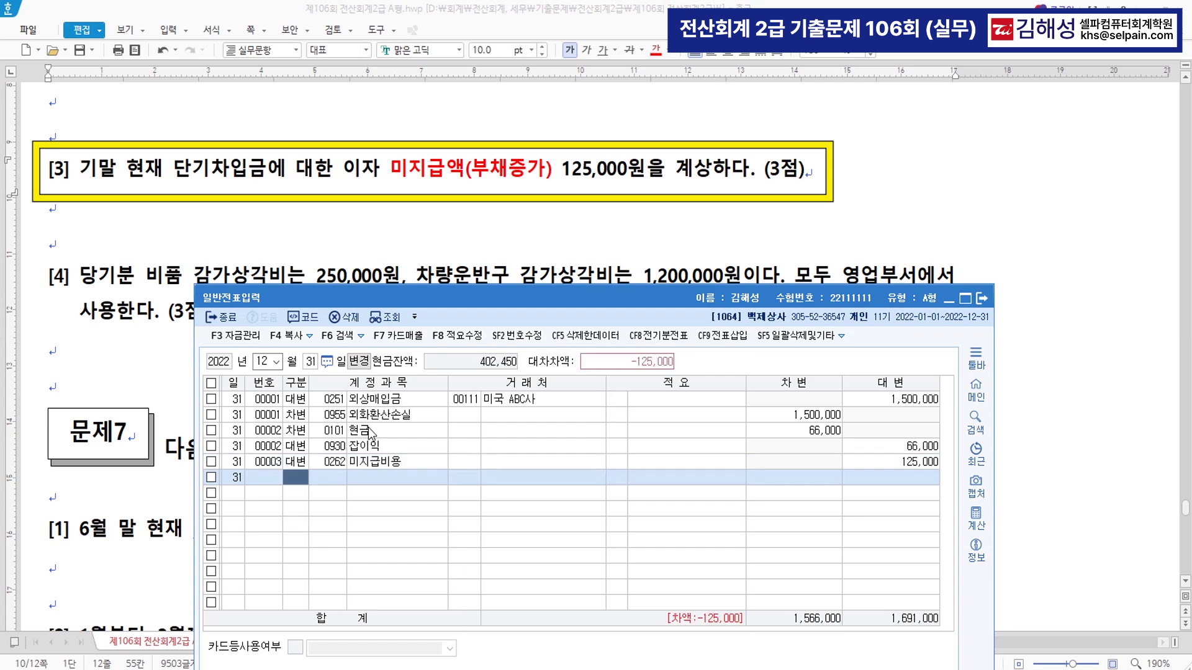
type("3")
key("Return")
type("951")
key("Return")
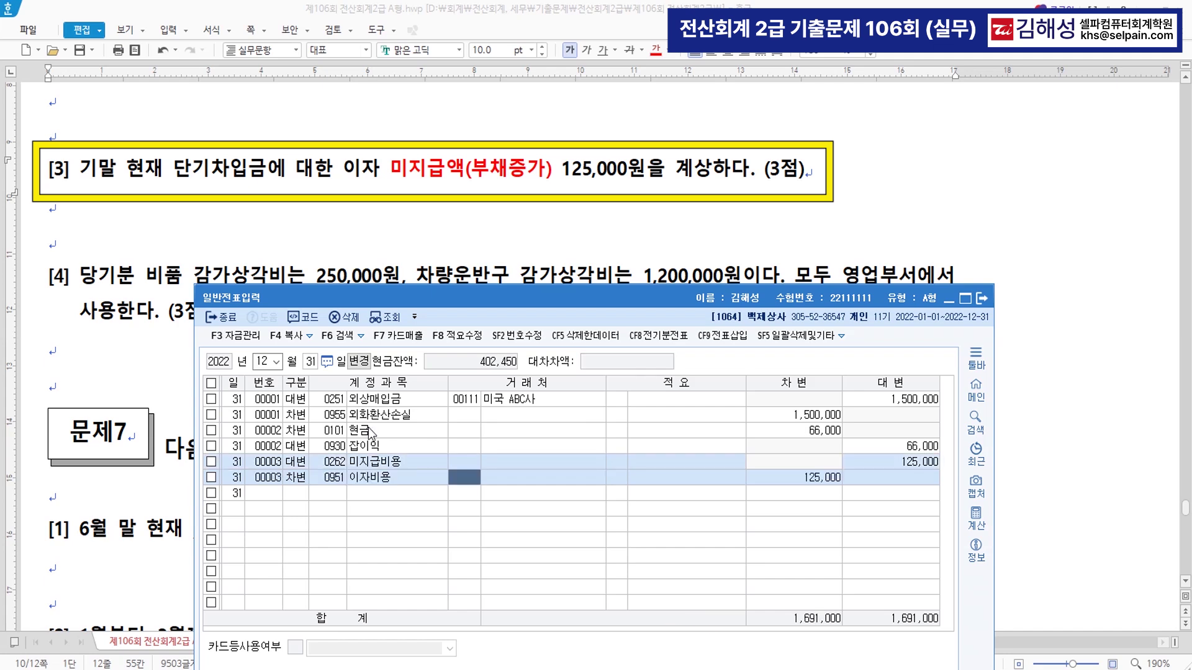
key("Return")
key("Return")
key("Return")
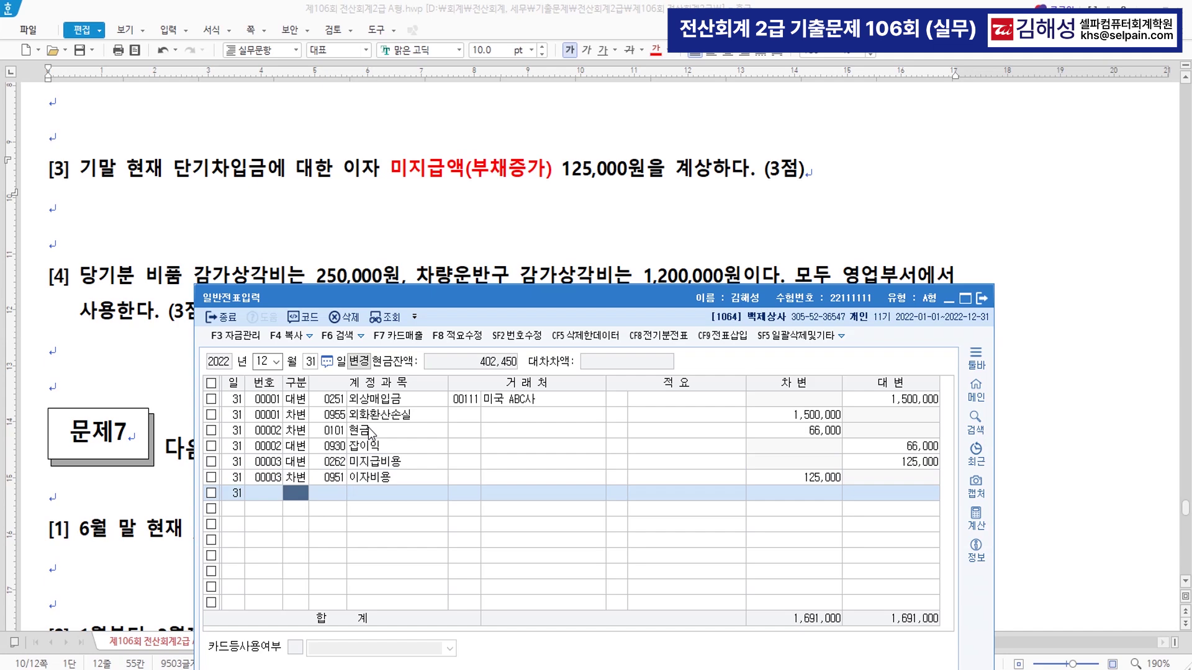
- Colour the 250,000 equipment and 1,200,000원 vehicle depreciation amounts in question [4] red
left_click(449, 276)
left_click_drag(146, 276, 734, 286)
left_click(656, 51)
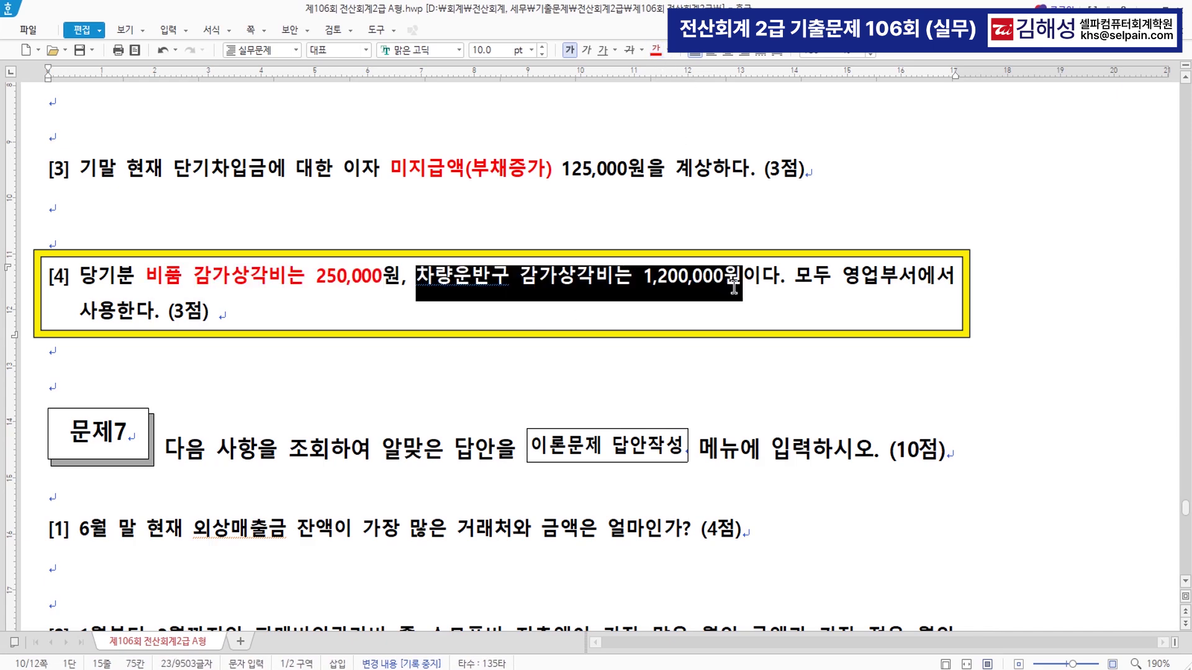
left_click(656, 51)
left_click(575, 319)
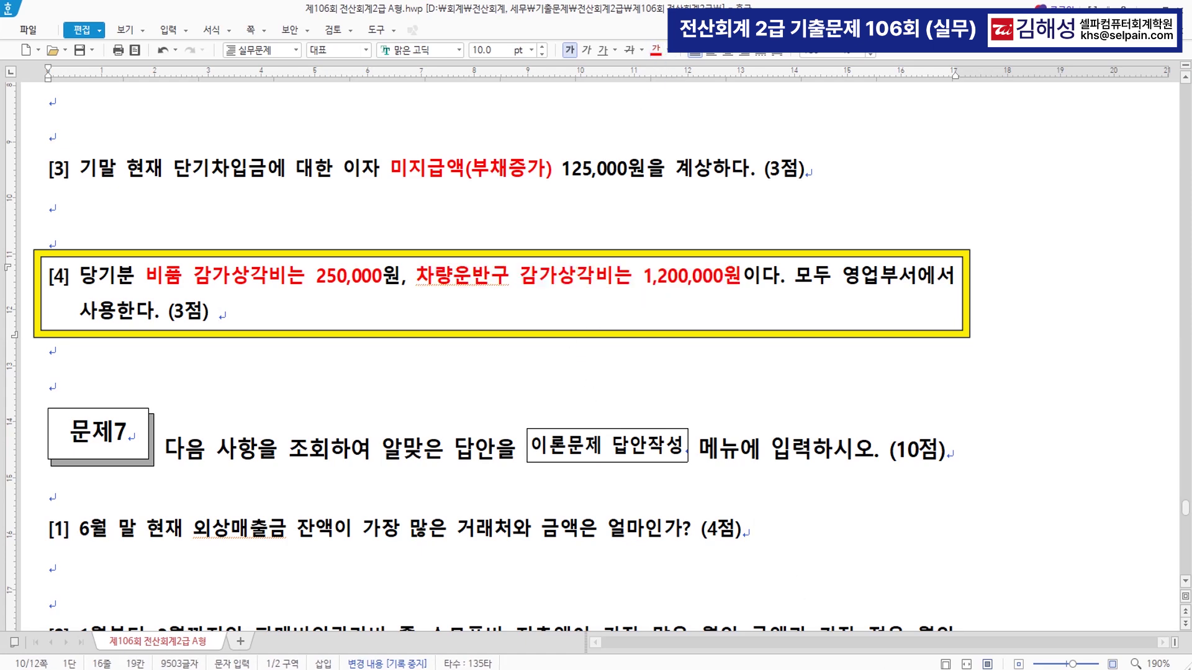
key("alt+Tab")
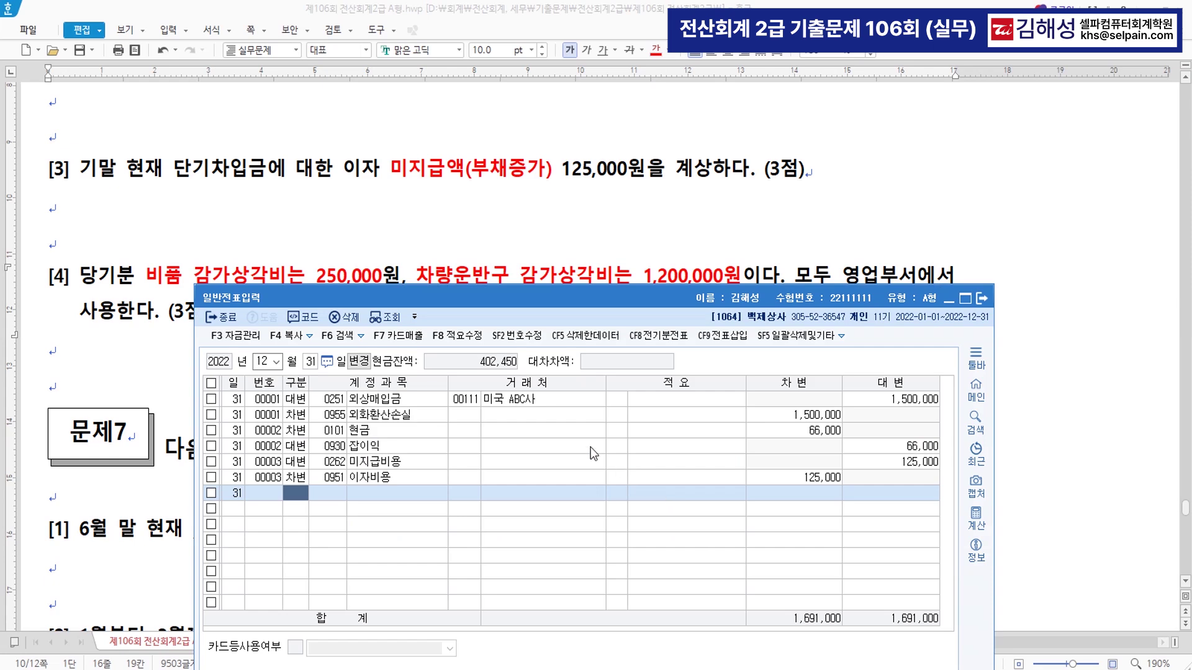
key("ctrl+f")
- Open 결산자료입력 for January–December and go to the 감가상각비 row
type("ㄱ")
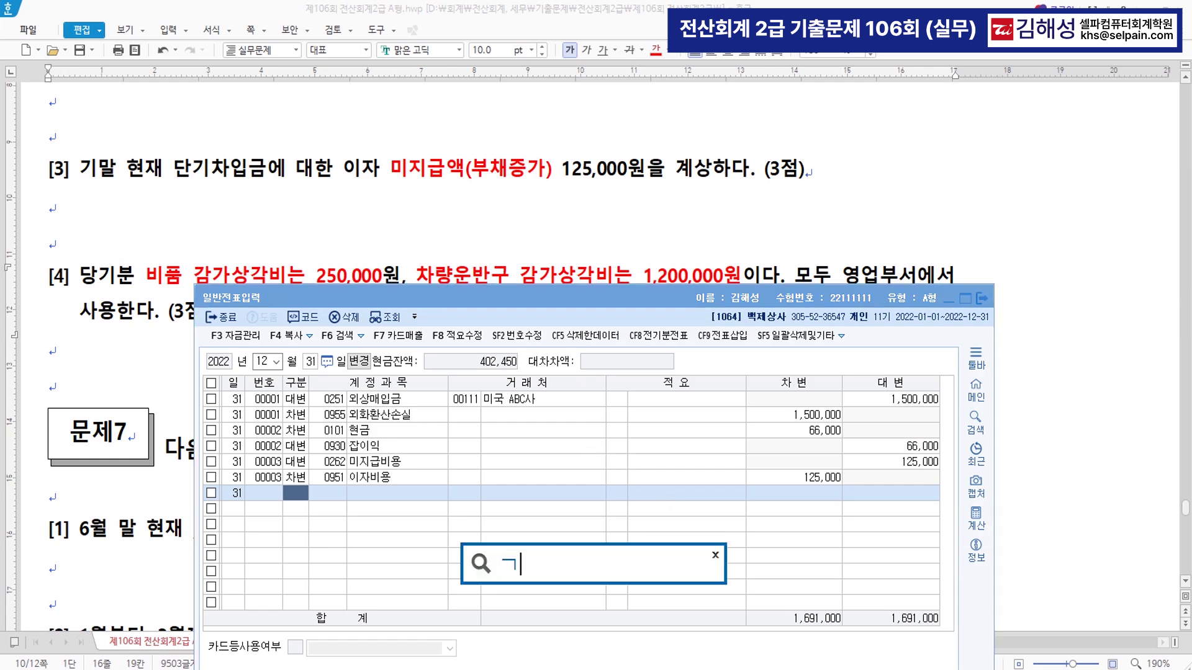
type("ㅅ")
key("Down")
key("Return")
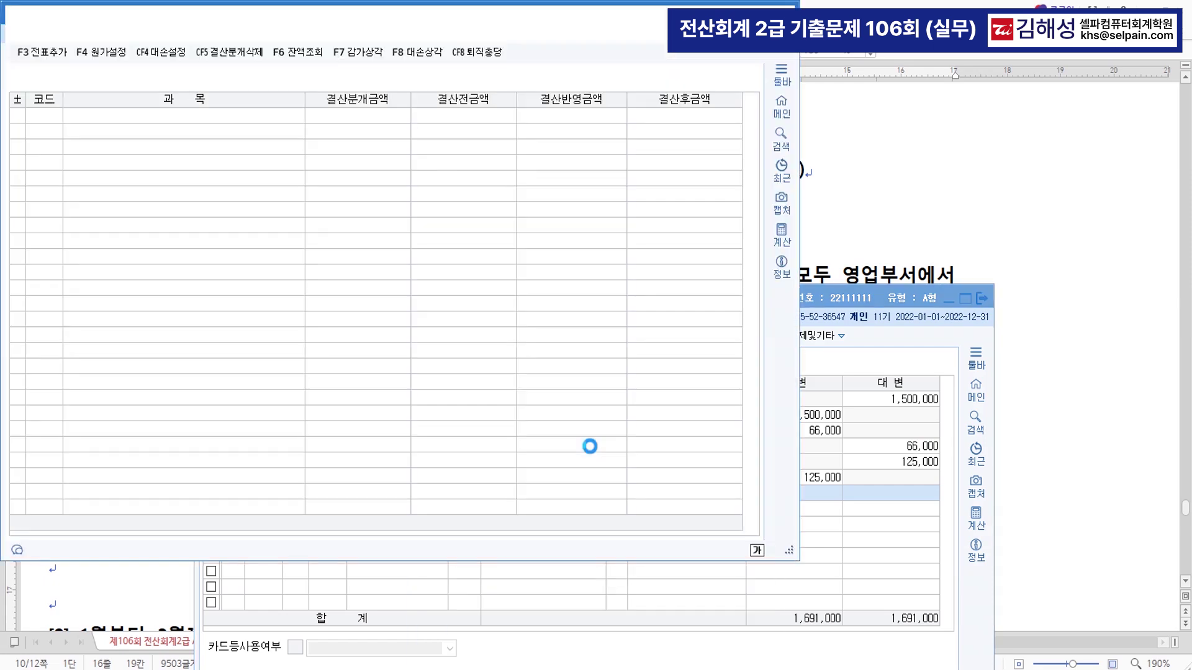
key("Return")
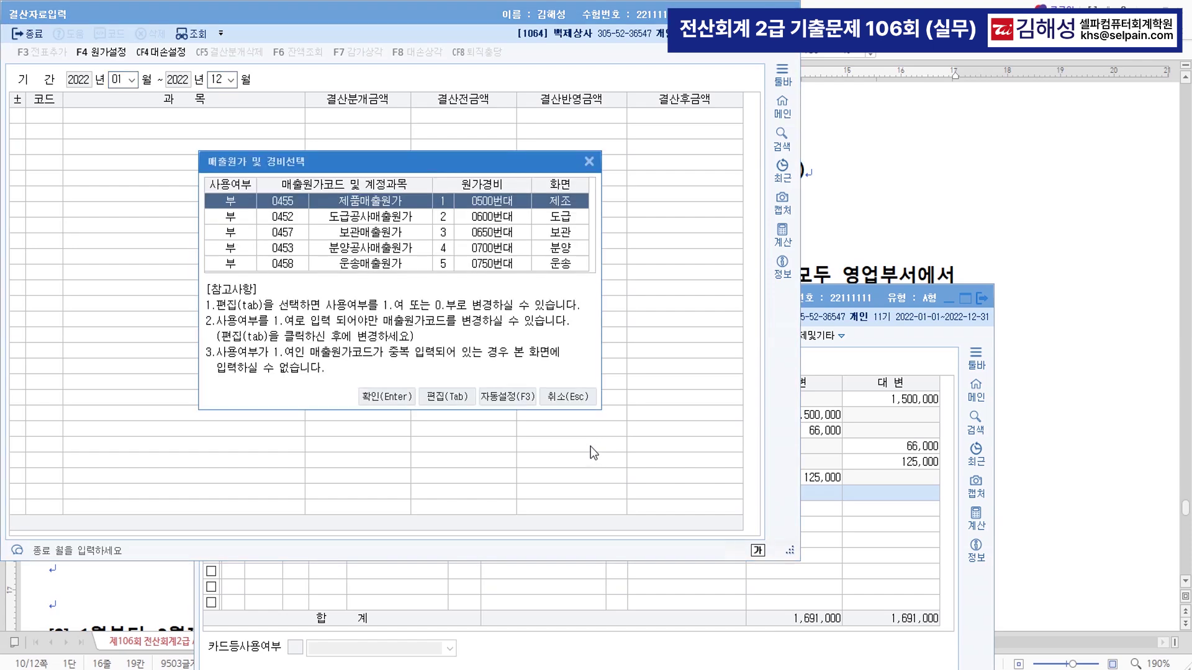
left_click(401, 400)
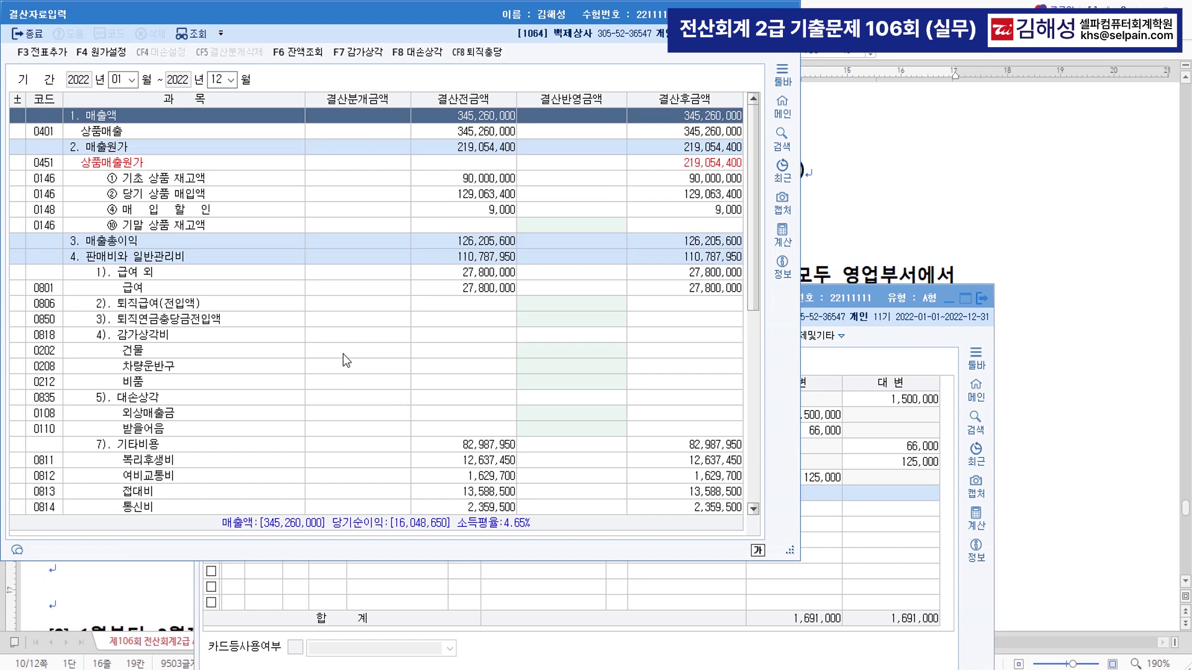
left_click(132, 261)
left_click(159, 338)
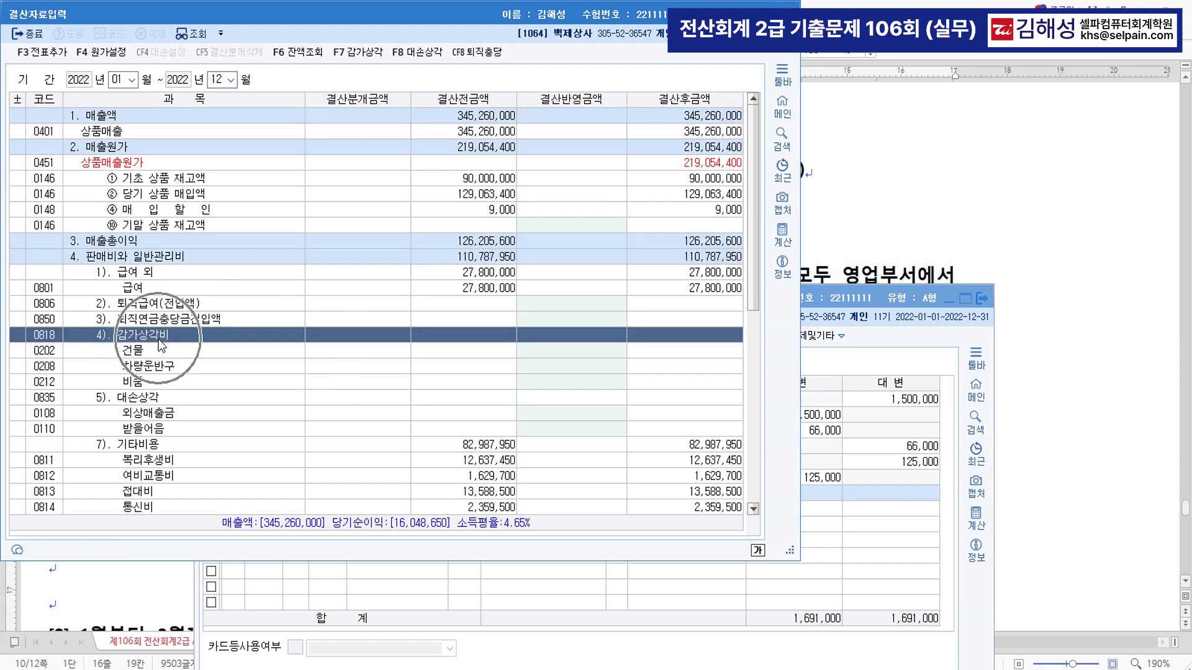
- Enter depreciation of 250,000 for 비품 and 1,200,000 for 차량운반구 in 결산반영금액
left_click_drag(314, 9, 534, 300)
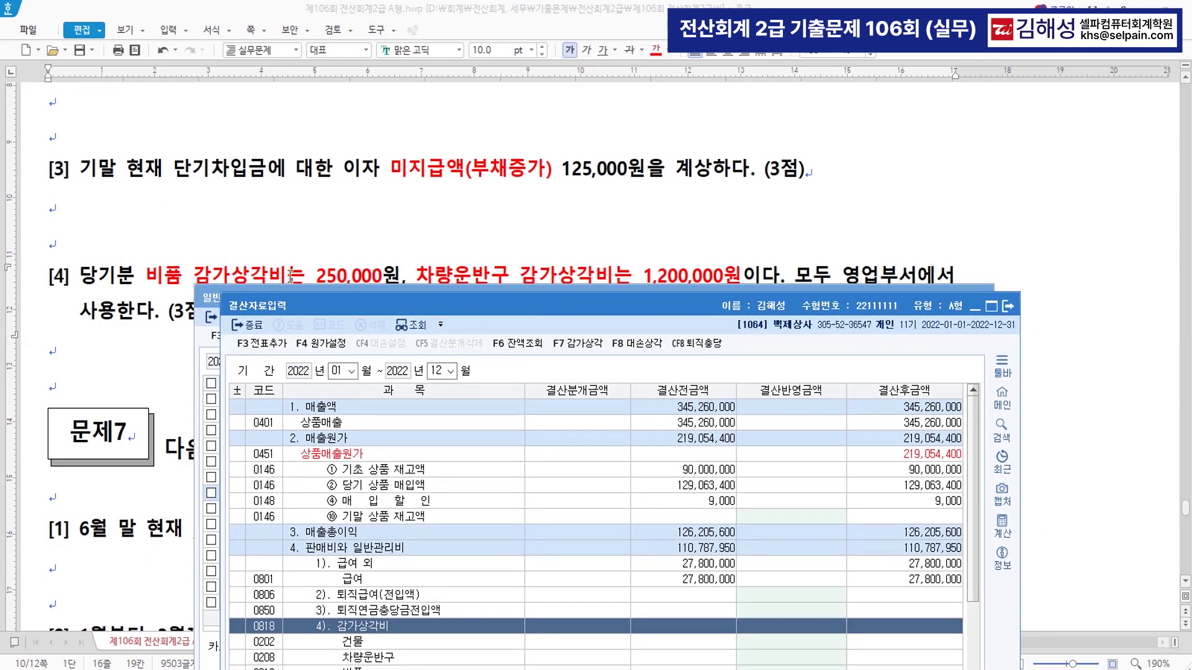
left_click(186, 271)
left_click(549, 270)
scroll(518, 594, "down", 1)
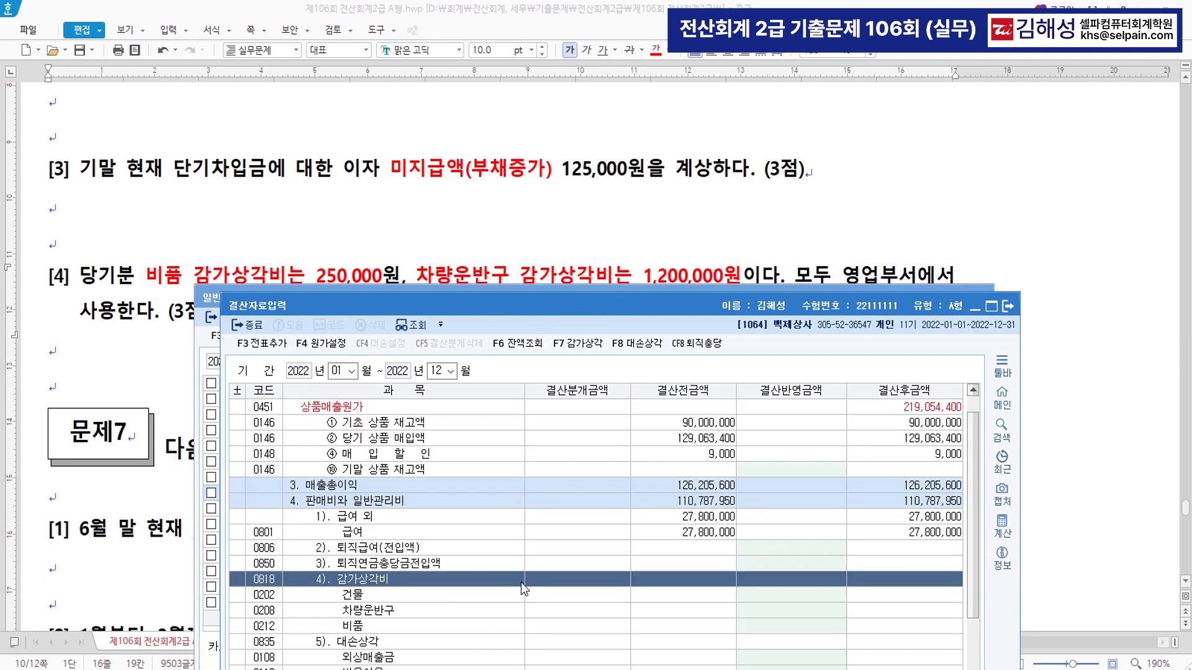
left_click(474, 627)
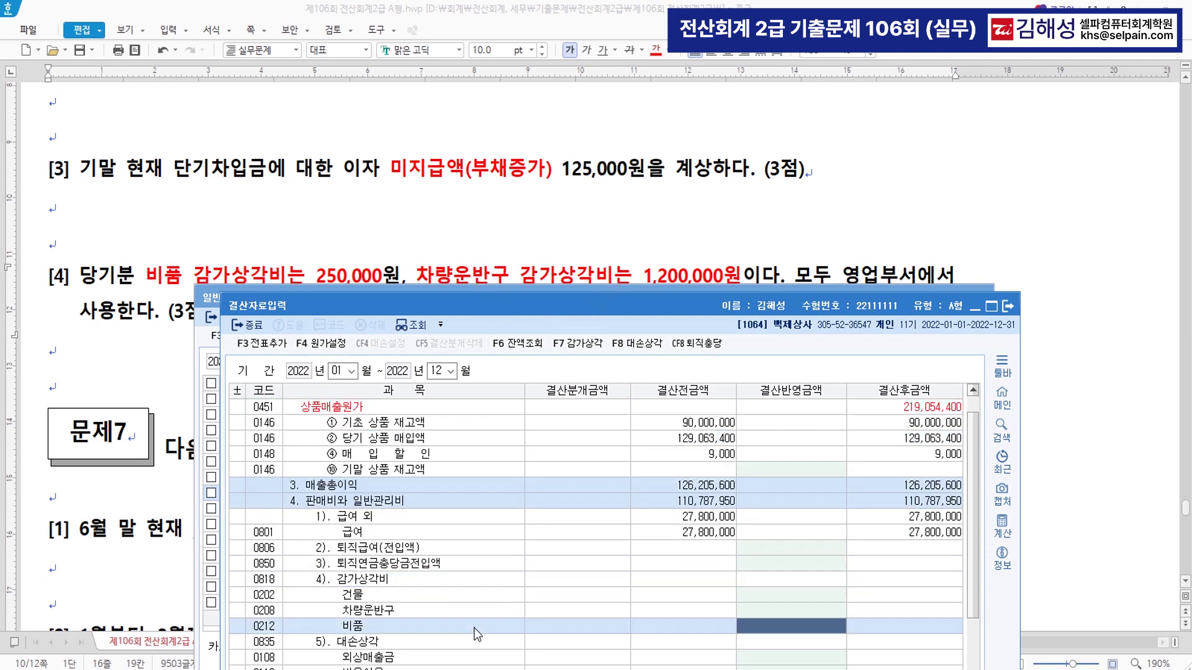
left_click(477, 633)
type("2500000")
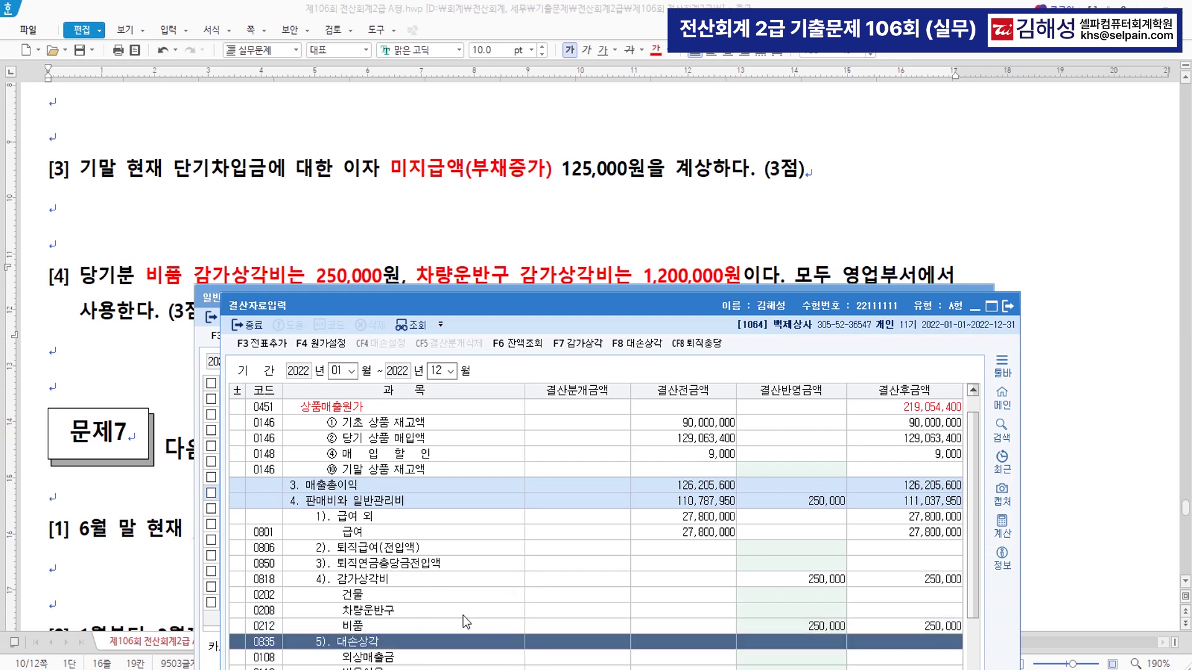
left_click(470, 614)
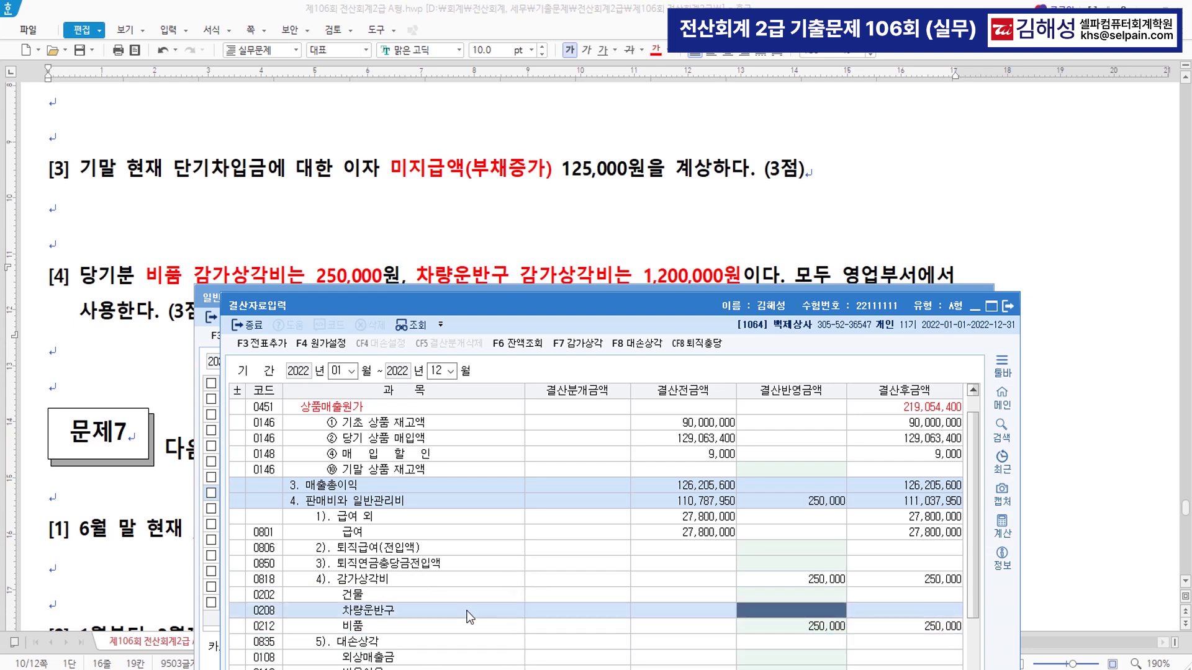
type("1,200,")
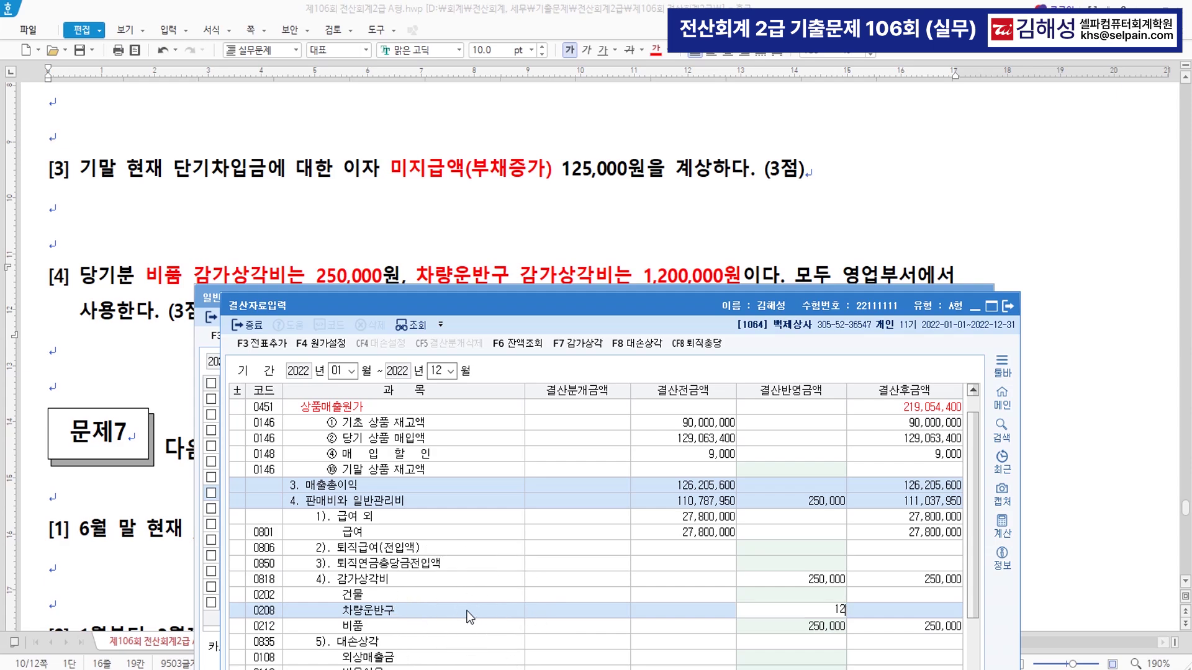
type("000")
key("Return")
- Add the closing entries to the journal with F3 전표추가, confirm, and close the screen
left_click_drag(533, 308, 523, 121)
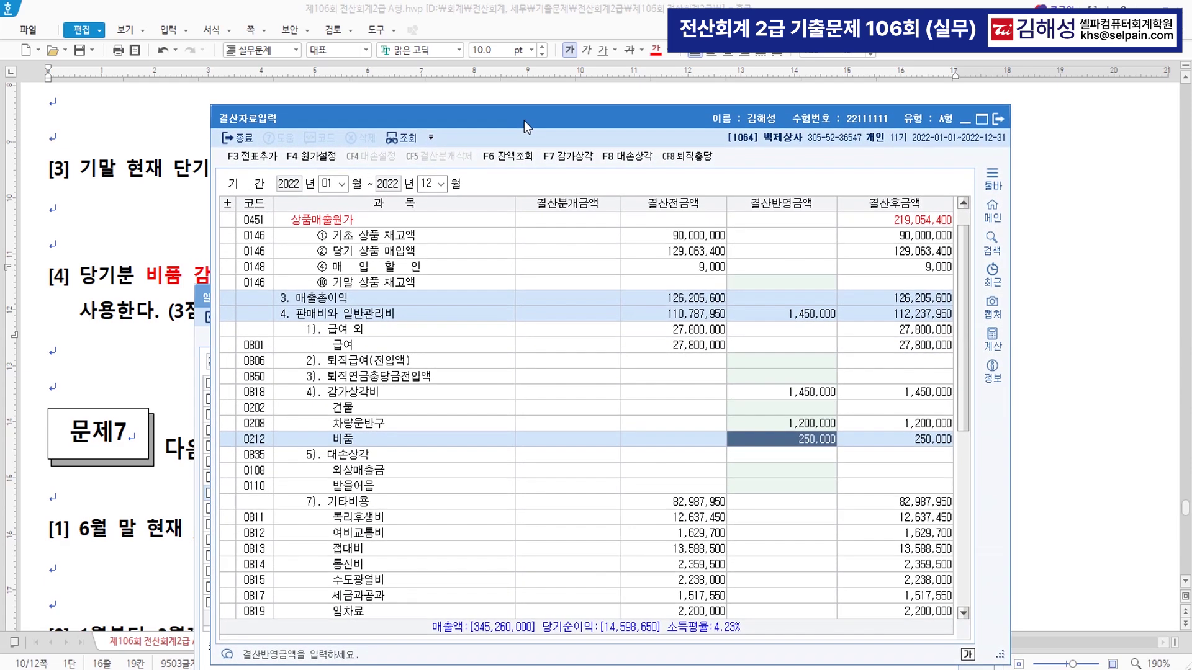
left_click(251, 160)
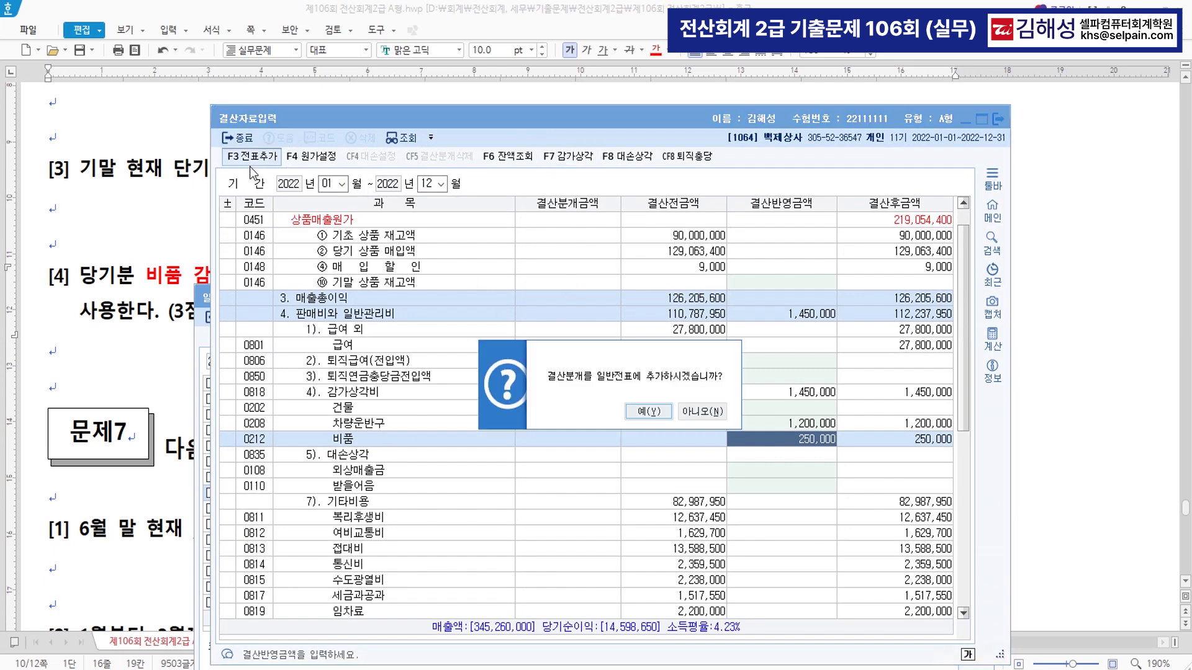
left_click(650, 412)
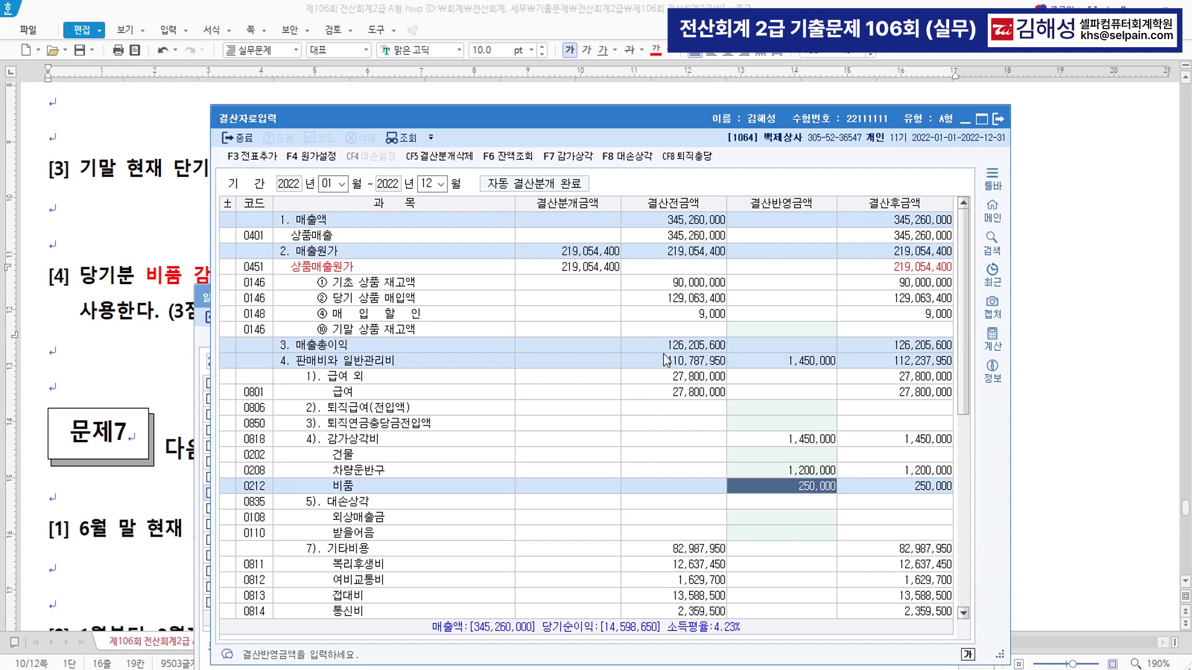
left_click(996, 120)
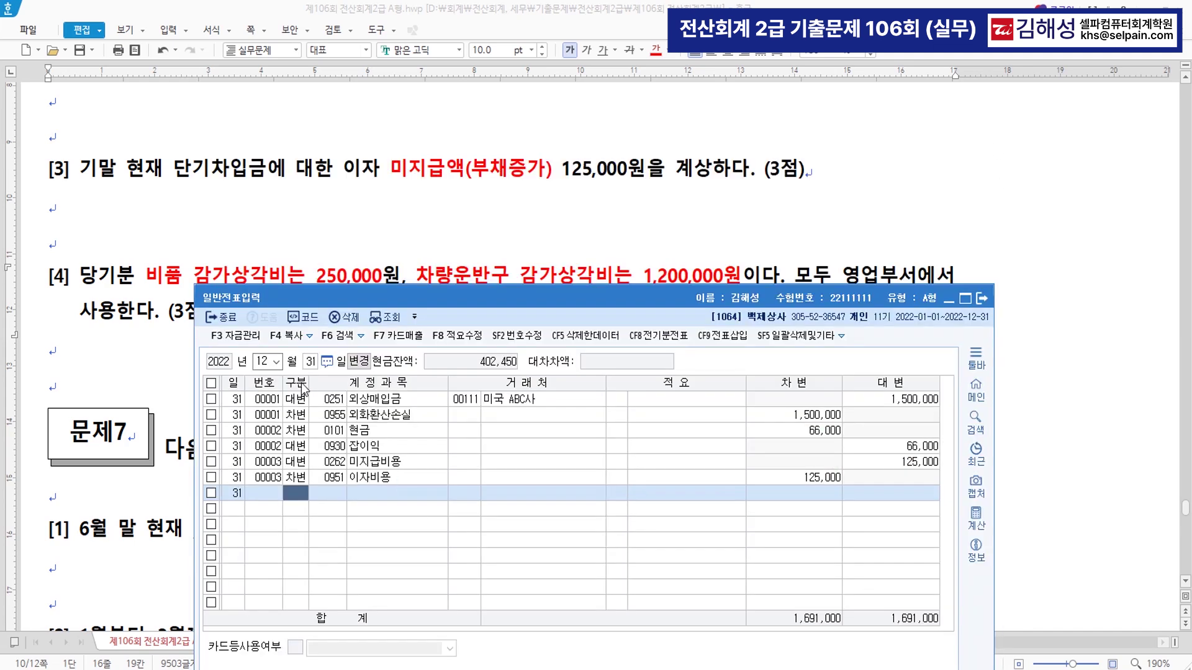
- Refresh the December journal to show closing vouchers 00004–00005 and inspect the depreciation entries
left_click(398, 319)
left_click(375, 528)
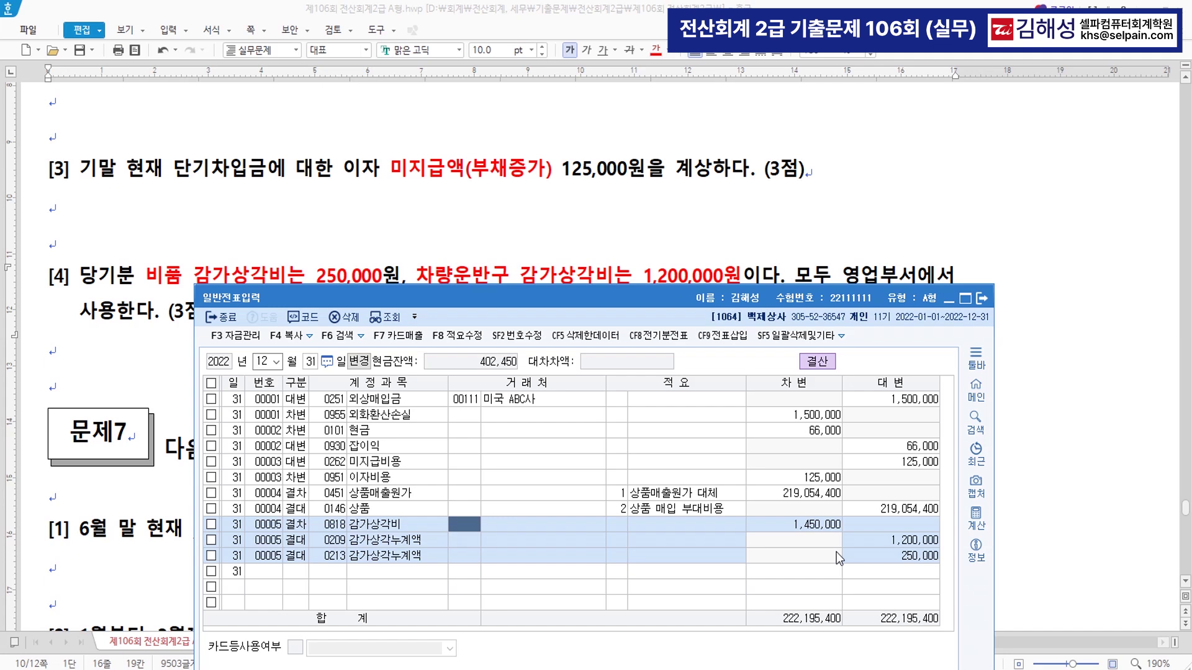
left_click(648, 231)
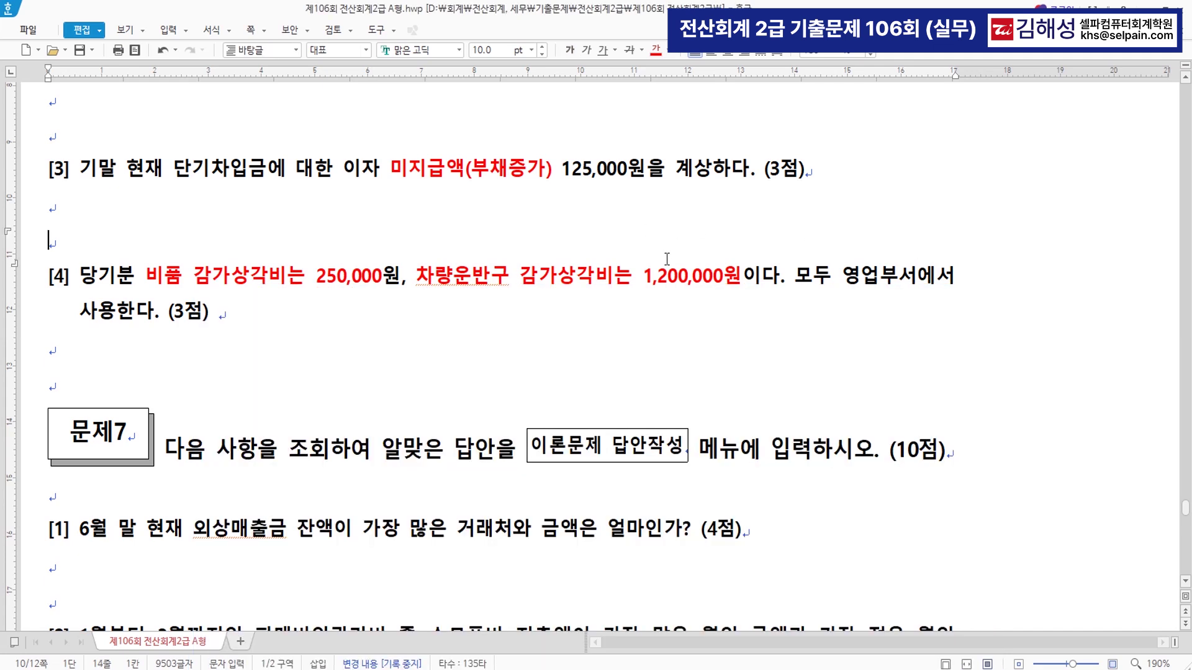
scroll(721, 327, "down", 2)
- Colour 6월 말 in question [1] red
scroll(722, 330, "down", 2)
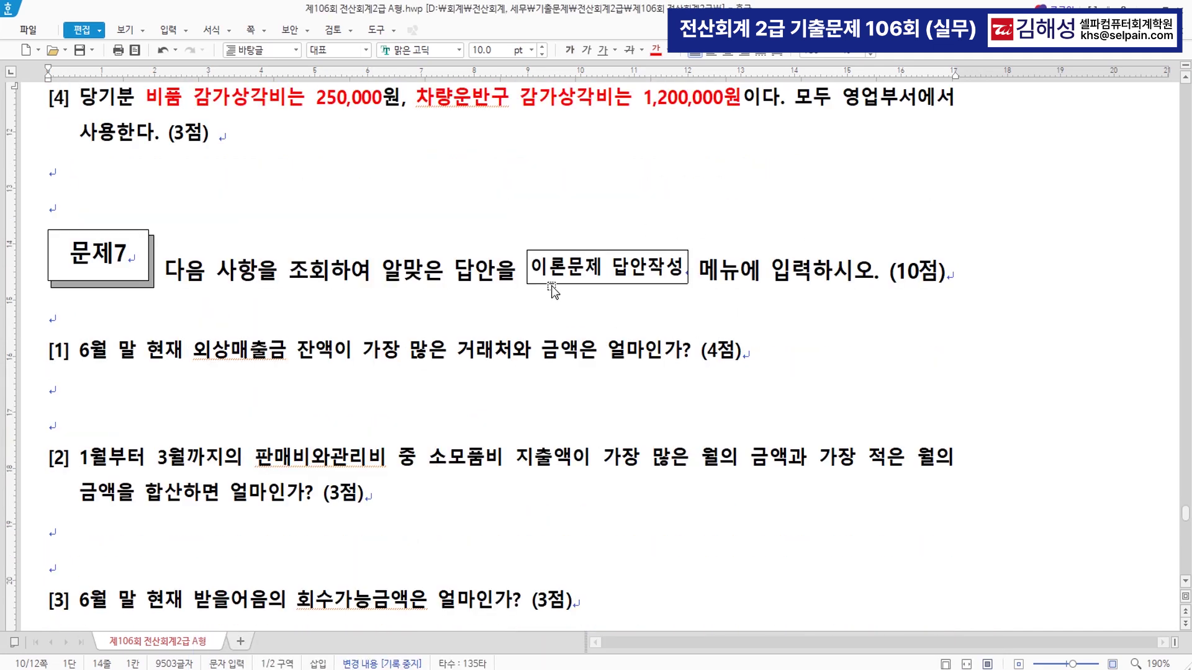
scroll(633, 315, "down", 4)
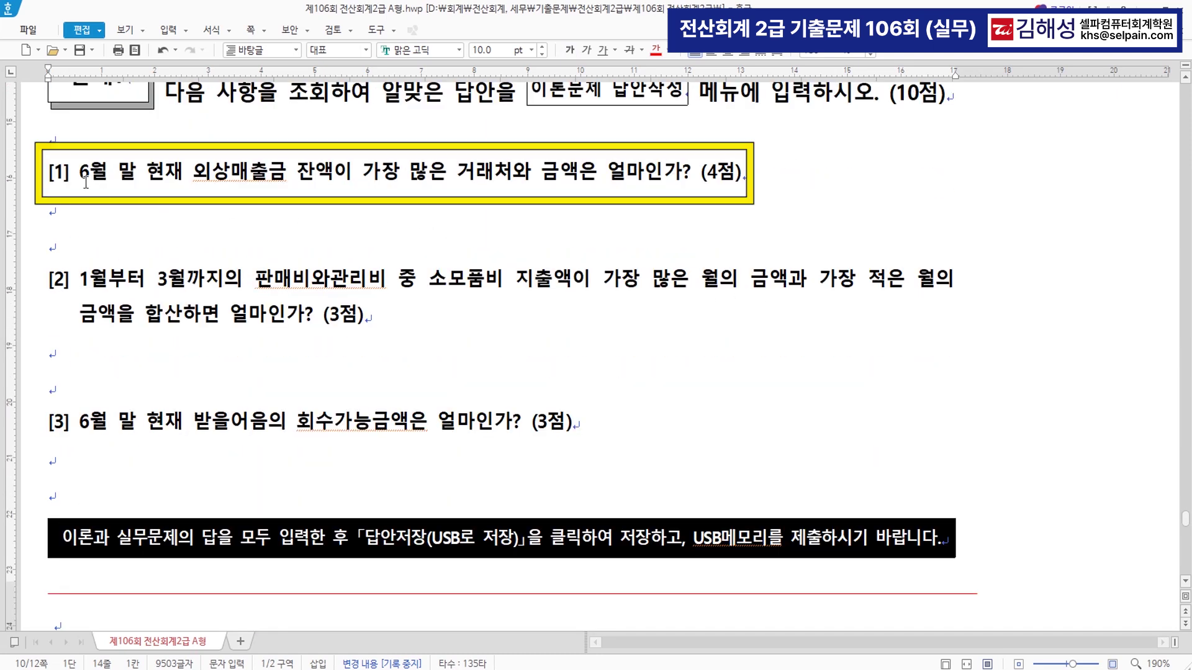
left_click_drag(80, 174, 691, 180)
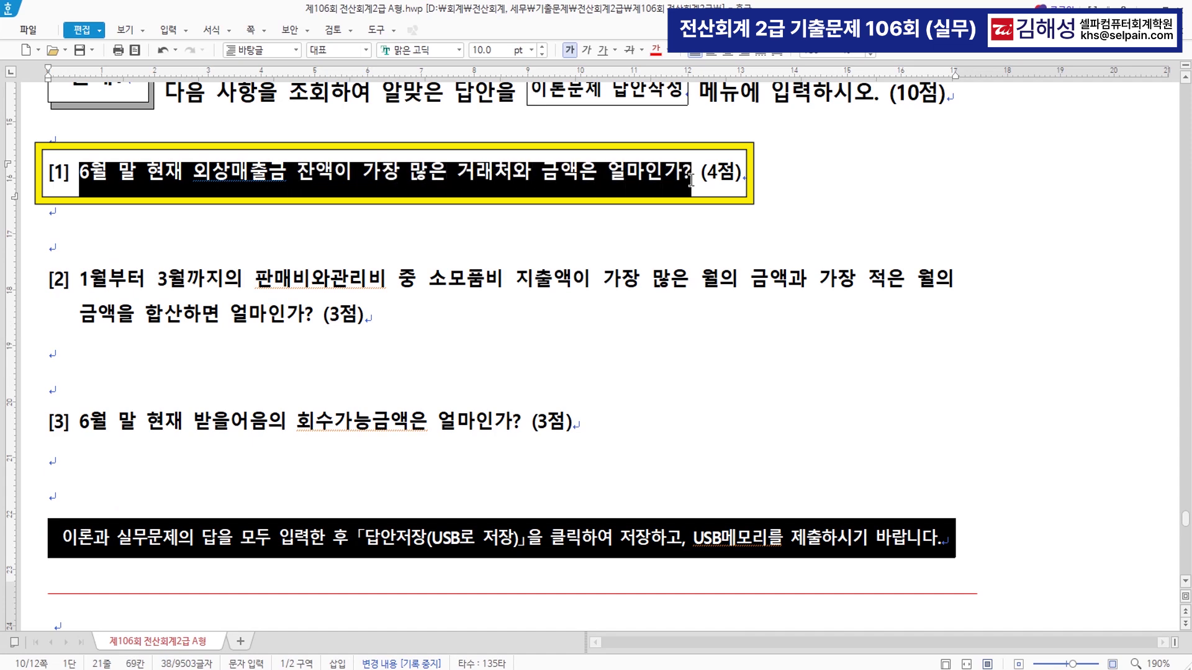
left_click(532, 191)
left_click_drag(193, 172, 311, 168)
left_click_drag(79, 173, 135, 174)
left_click(655, 49)
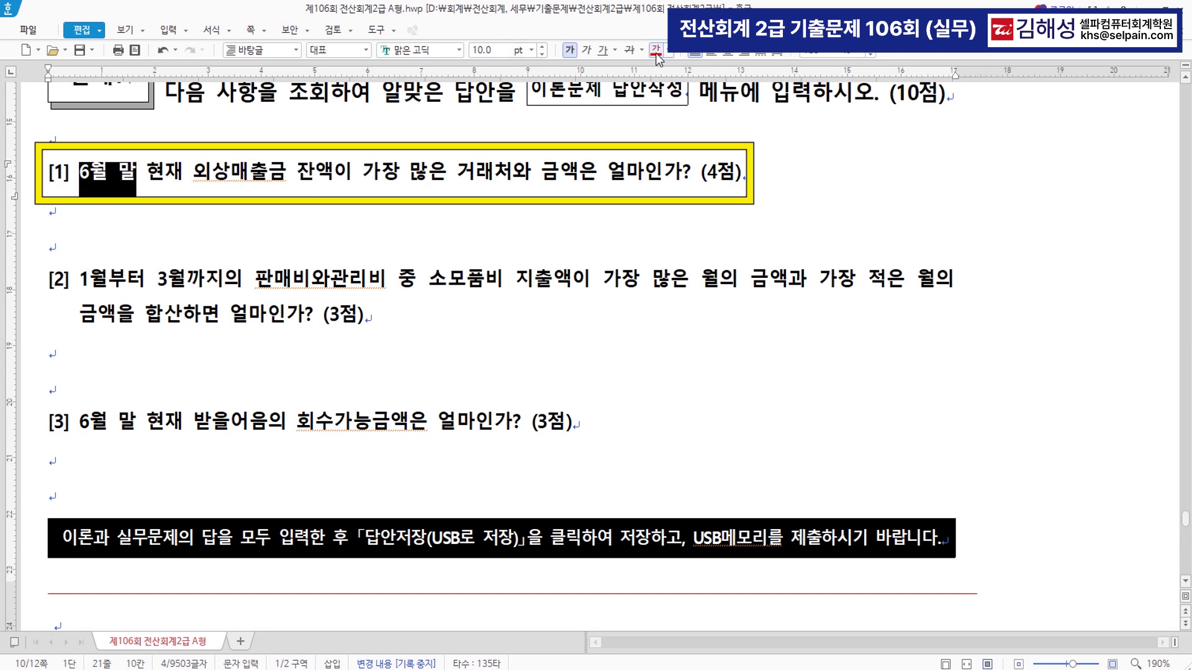
- Colour 외상매출금 잔액 and 가장 많은 거래처와 금액 red
left_click(193, 168)
left_click_drag(193, 169, 334, 173)
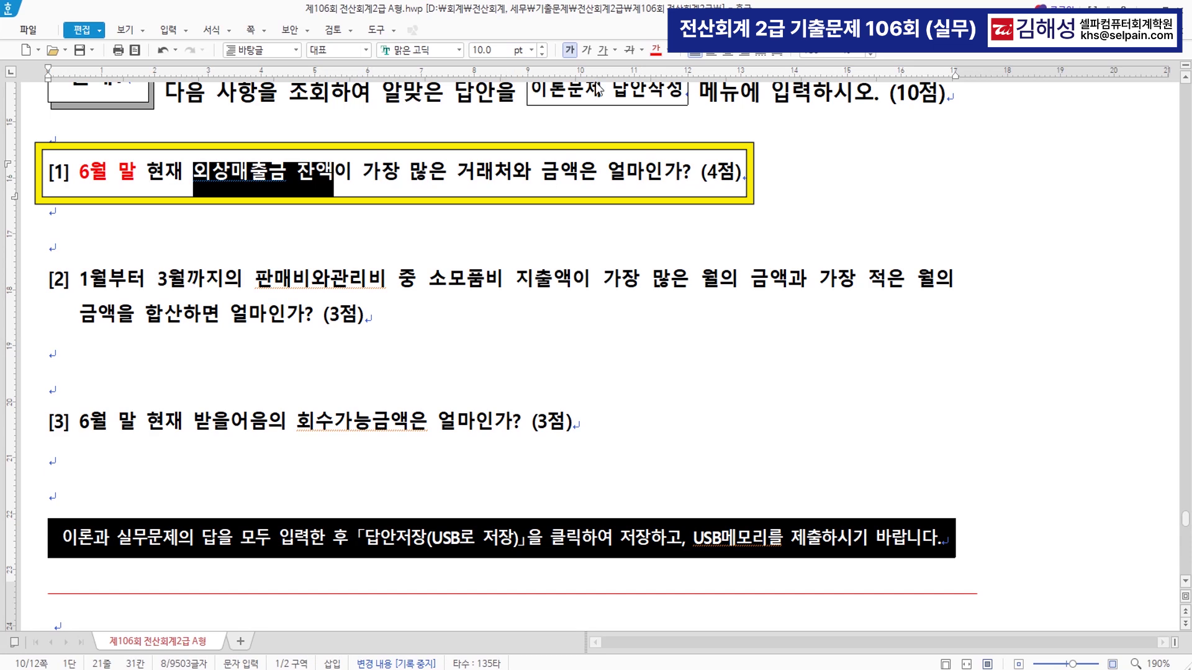
left_click(656, 51)
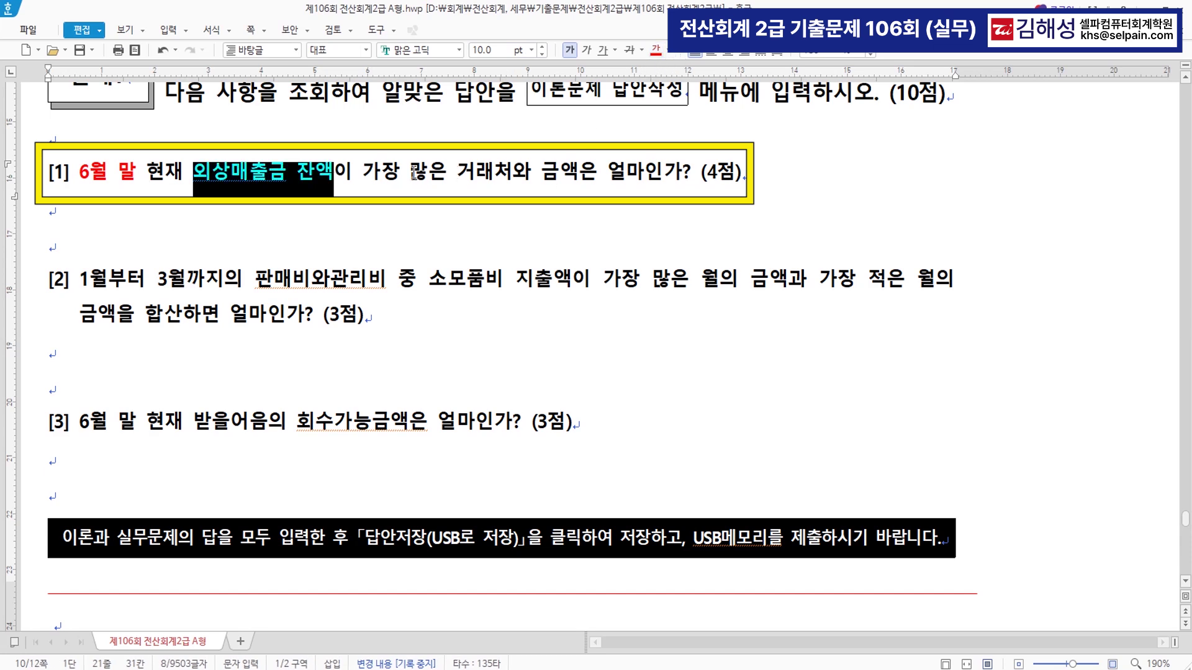
left_click_drag(362, 171, 578, 172)
left_click(658, 53)
left_click(504, 218)
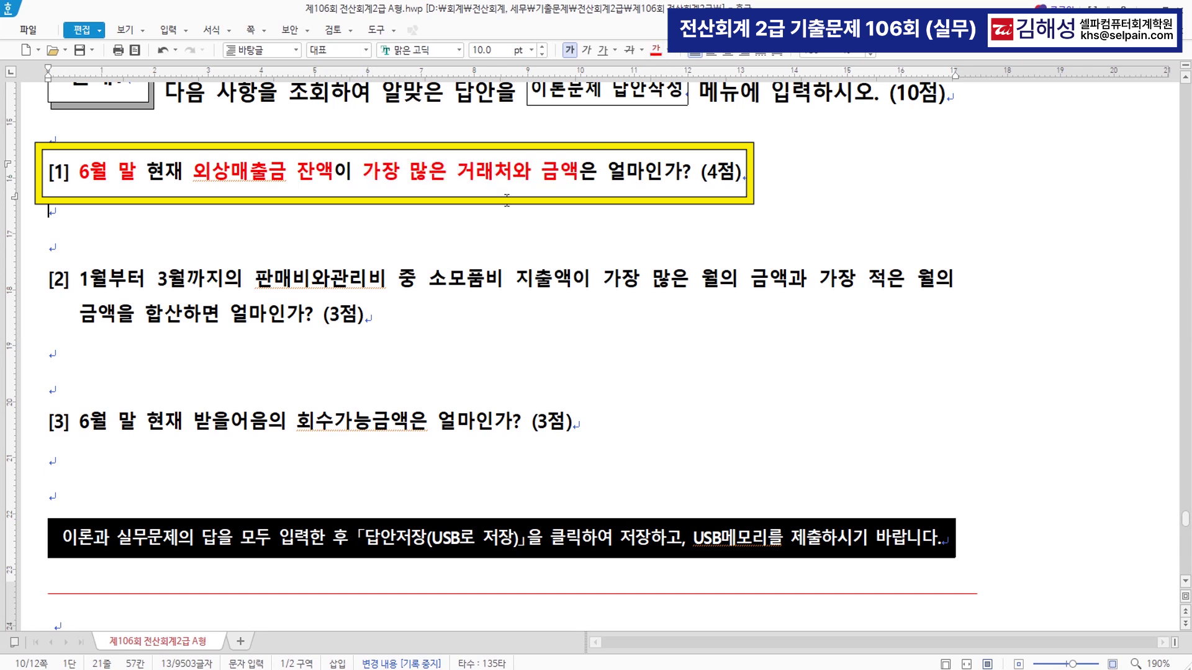
- Write the note '거래처원장 외상매출금 조회' under question [1], then search KcLep menus for ㄱㄹㅊ
type("거래처")
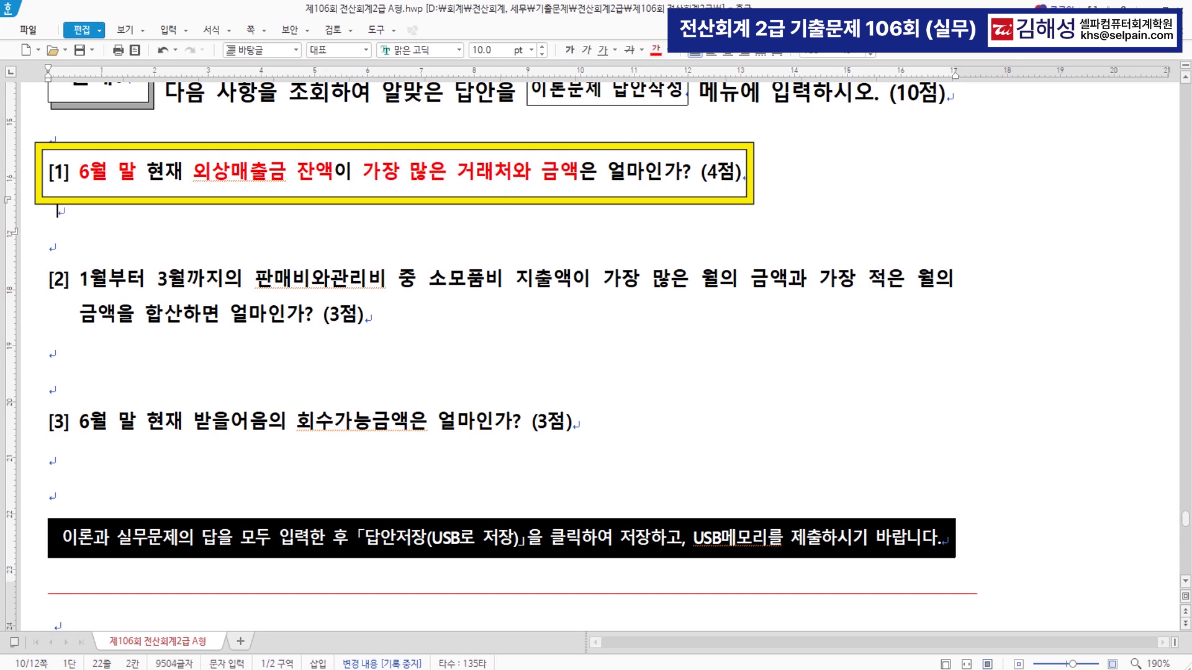
type("원장")
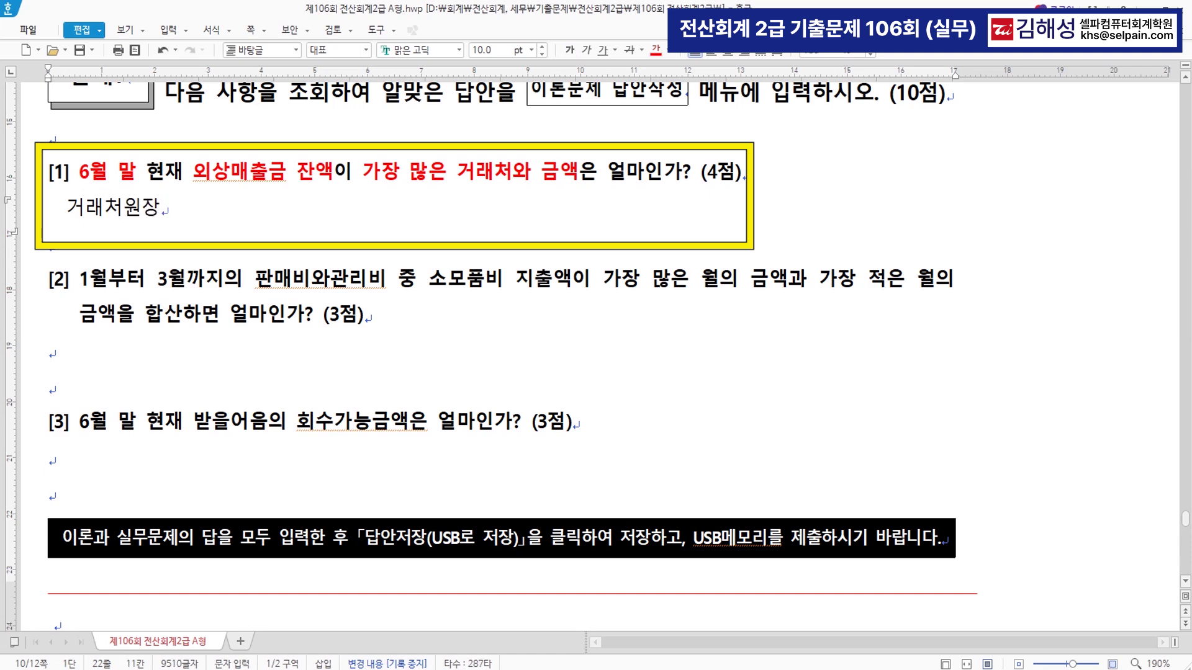
type("  외상매")
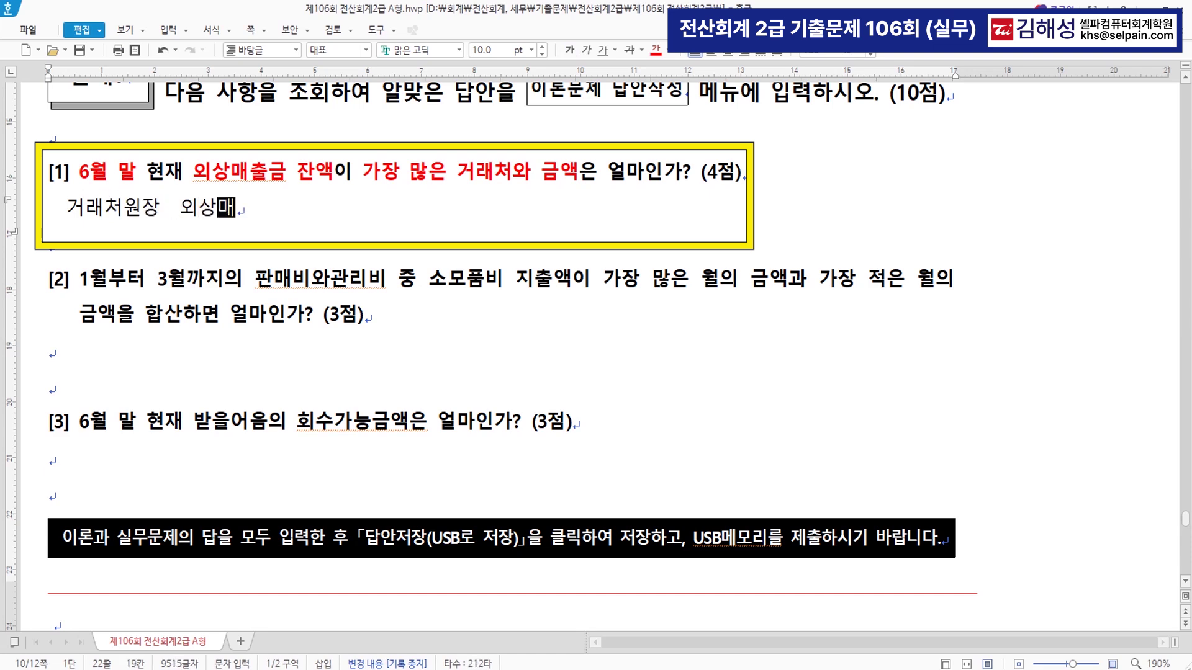
type("출금 조호")
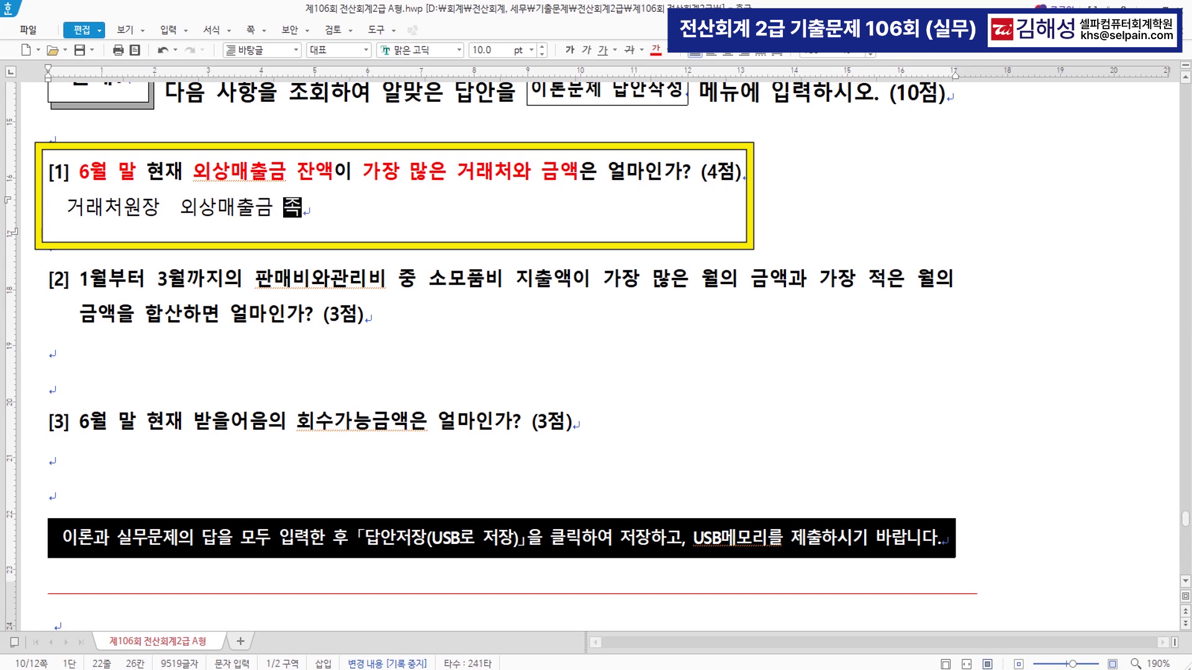
type("ㅣ")
key("Return")
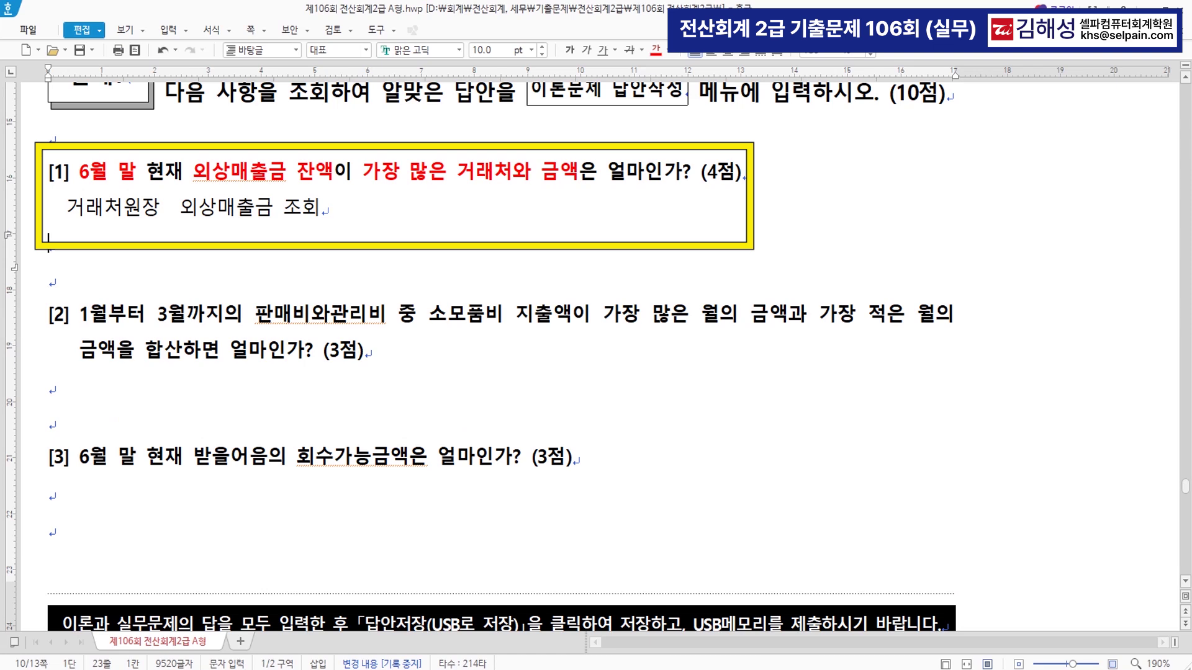
key("alt+Tab")
type("ㄱㄹㅊ")
key("Return")
key("Down")
key("Down")
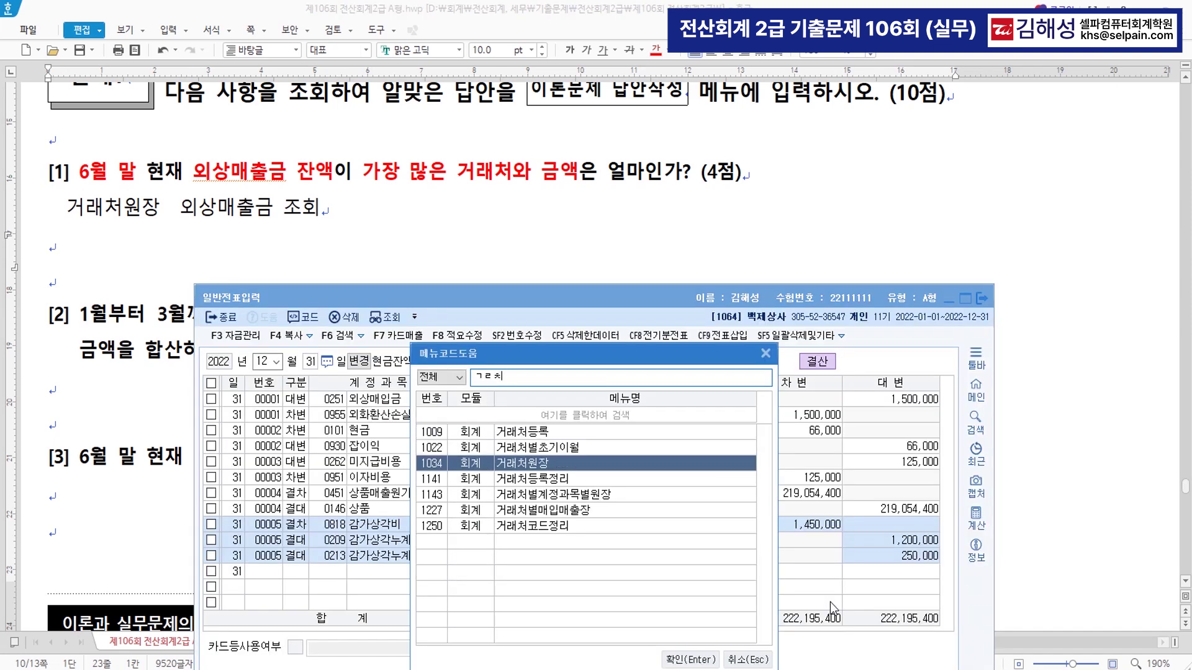
- Open 거래처원장 for 2022-06-30 to 06-30 with account 0108 외상매출금
key("Return")
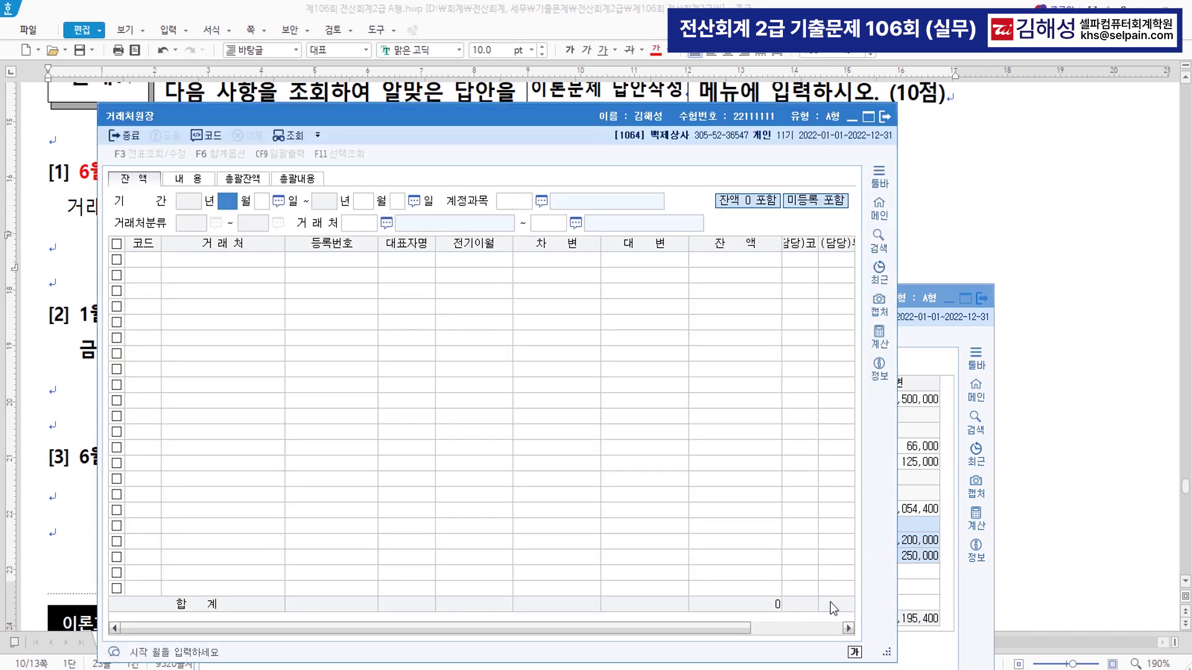
left_click_drag(505, 121, 575, 286)
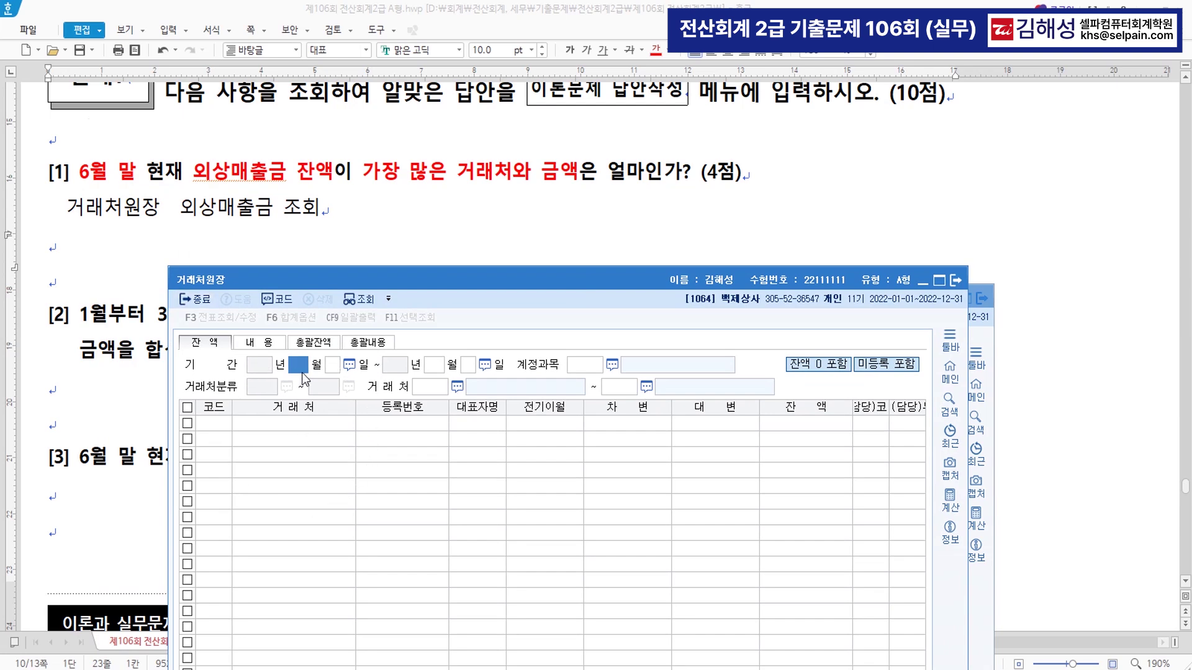
type("6")
key("Return")
type("30")
key("Return")
type("6")
key("Return")
type("30")
key("Return")
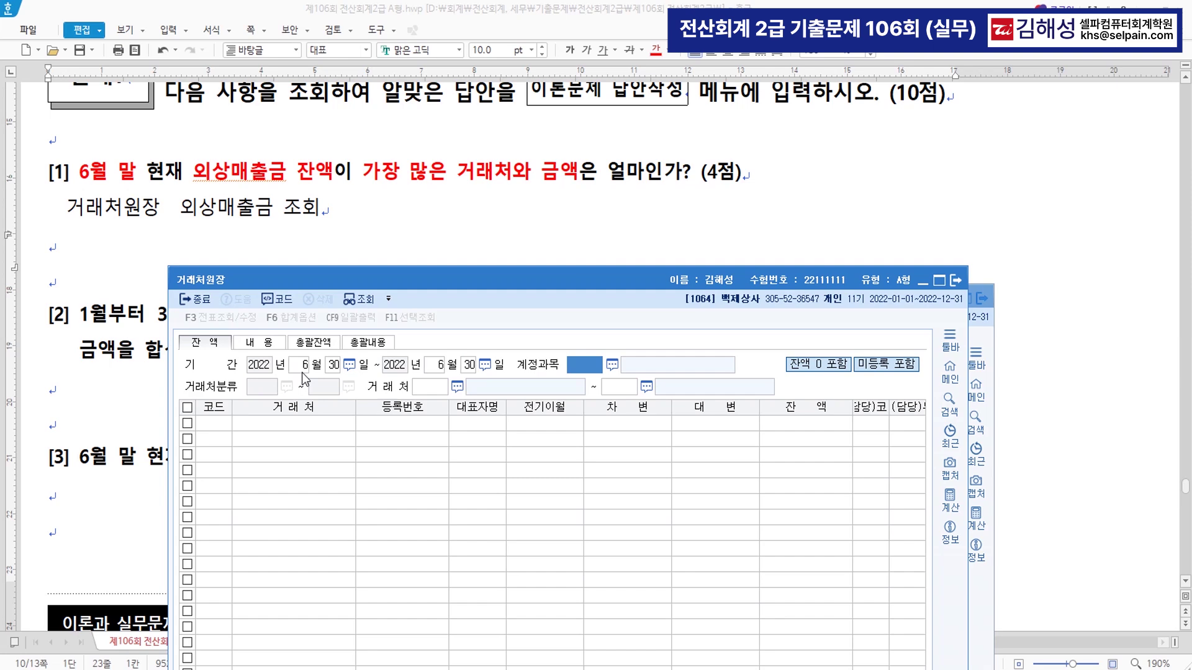
type("108")
key("Return")
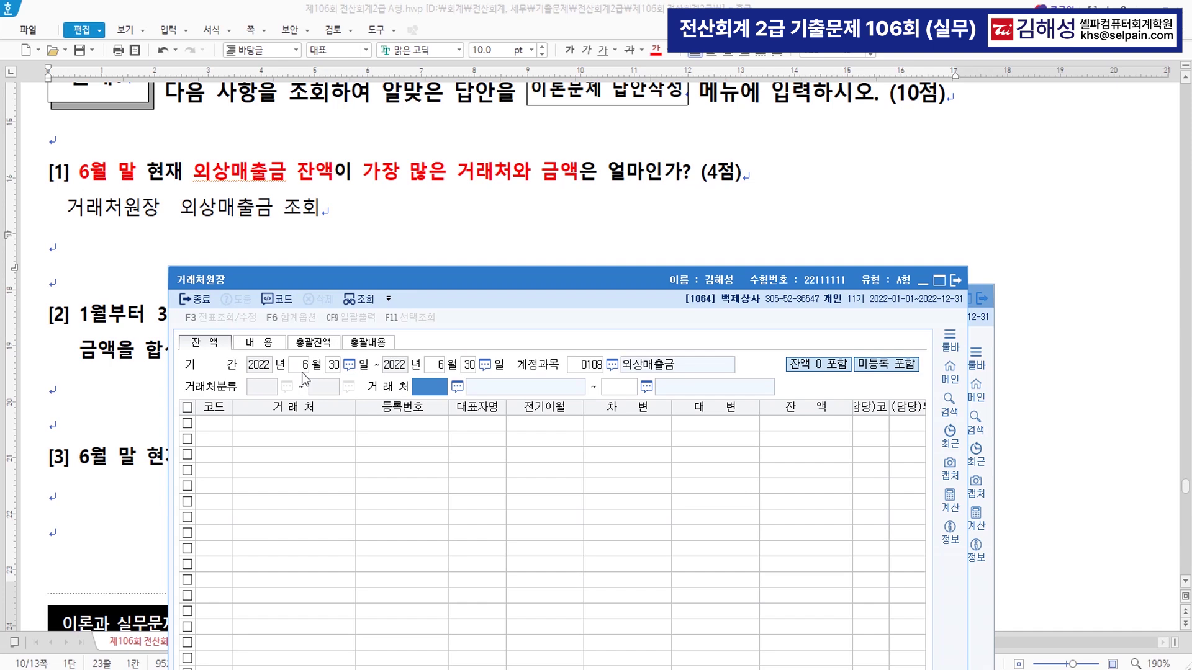
key("Return")
key("Return")
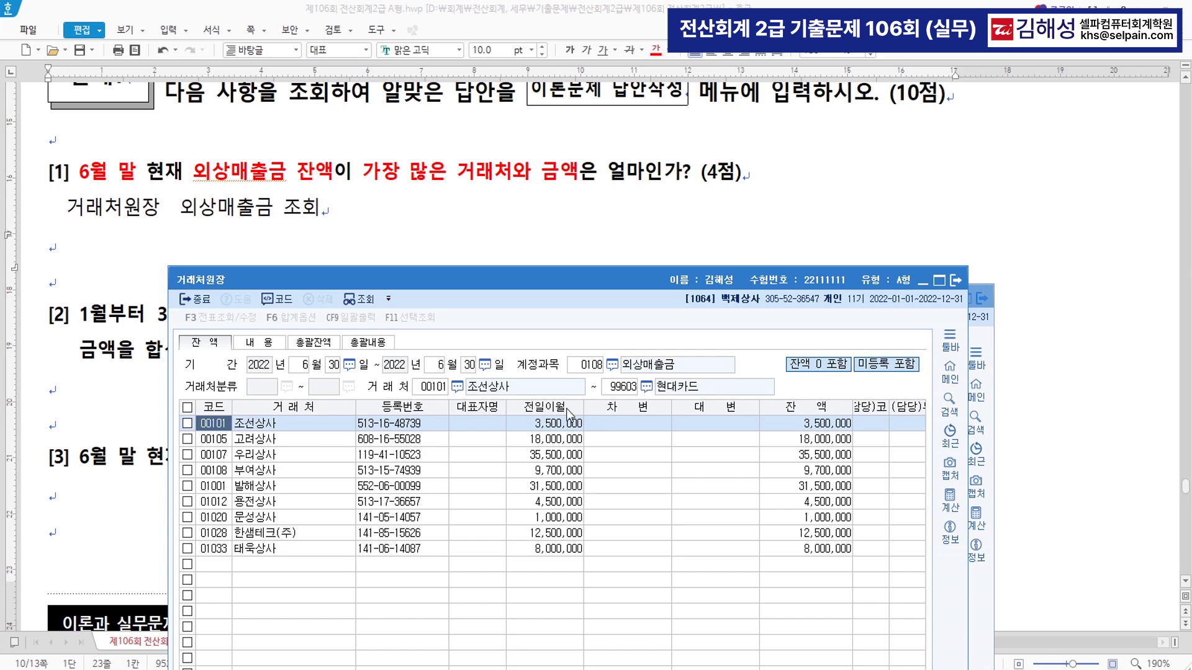
- Sort balances descending, find 우리상사 at 35,500,000, and type it on the answer line
left_click(824, 408)
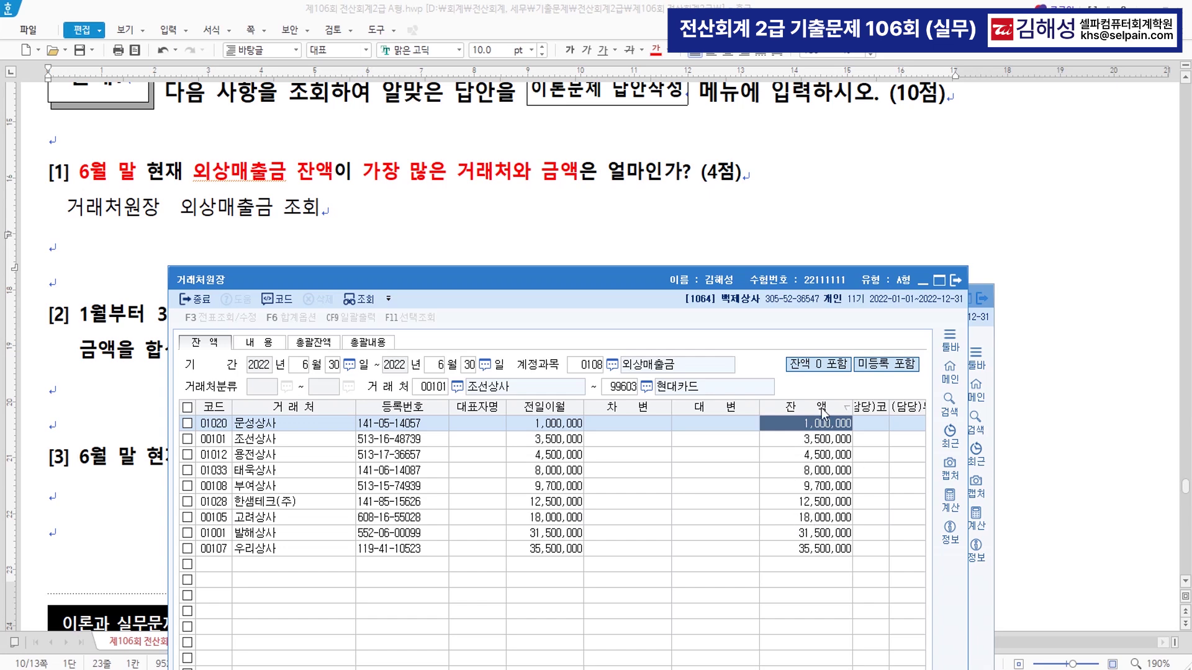
left_click(823, 410)
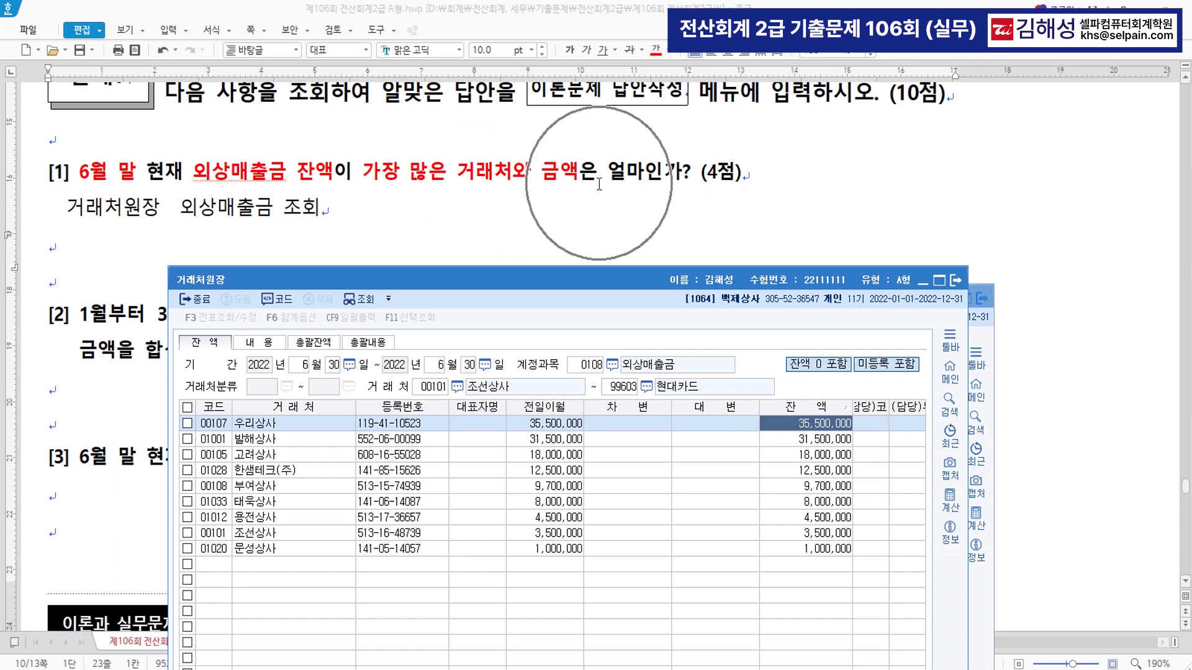
left_click(289, 426)
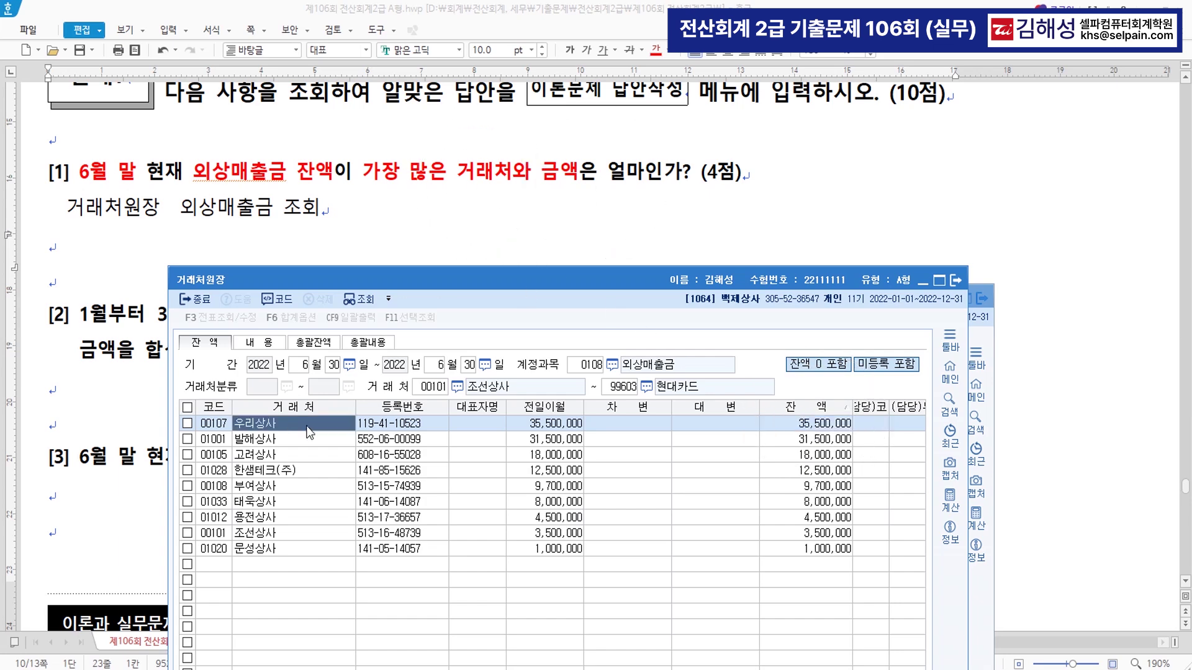
left_click(815, 429)
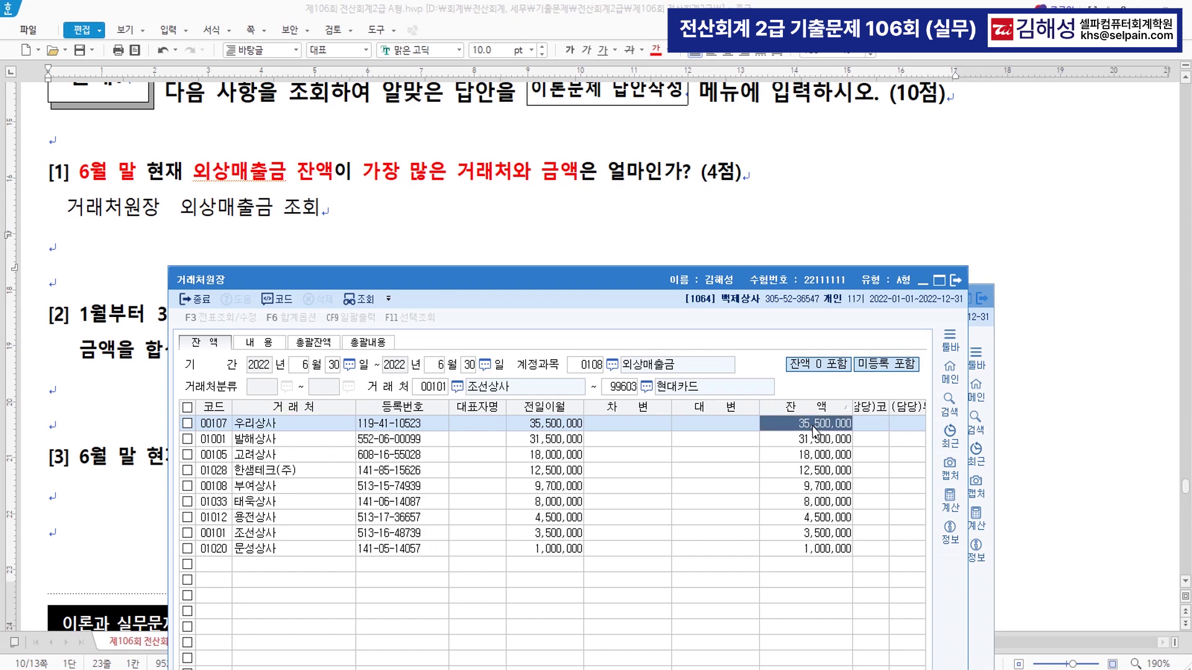
left_click(393, 205)
type("우릿")
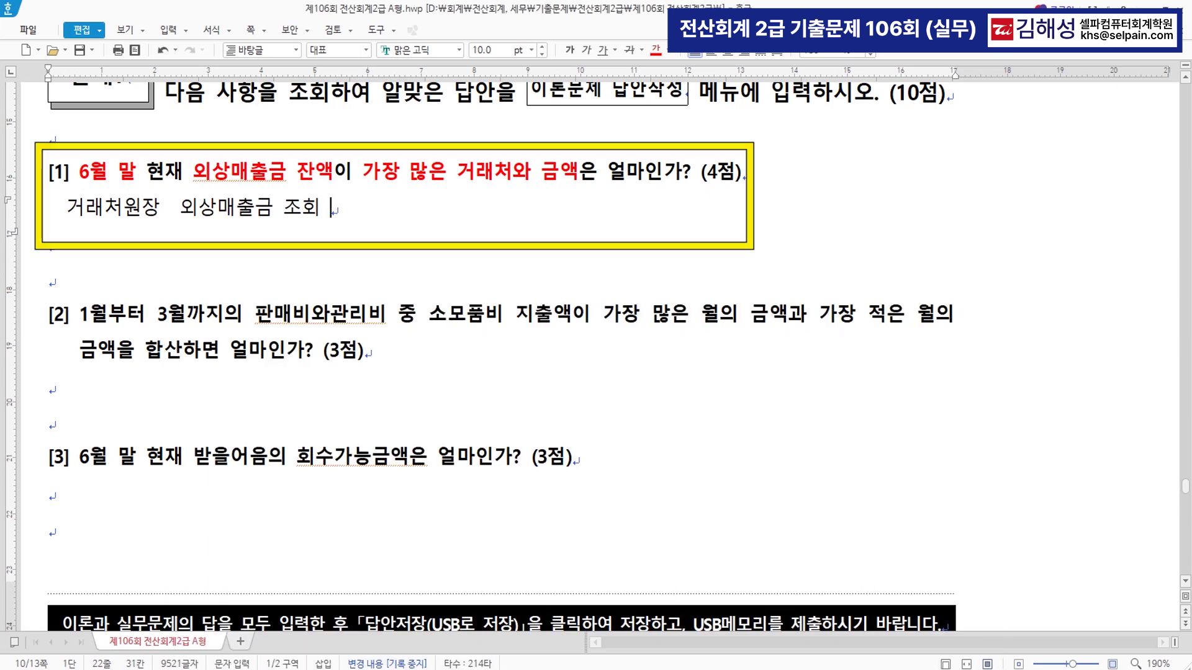
type("상사 35500000")
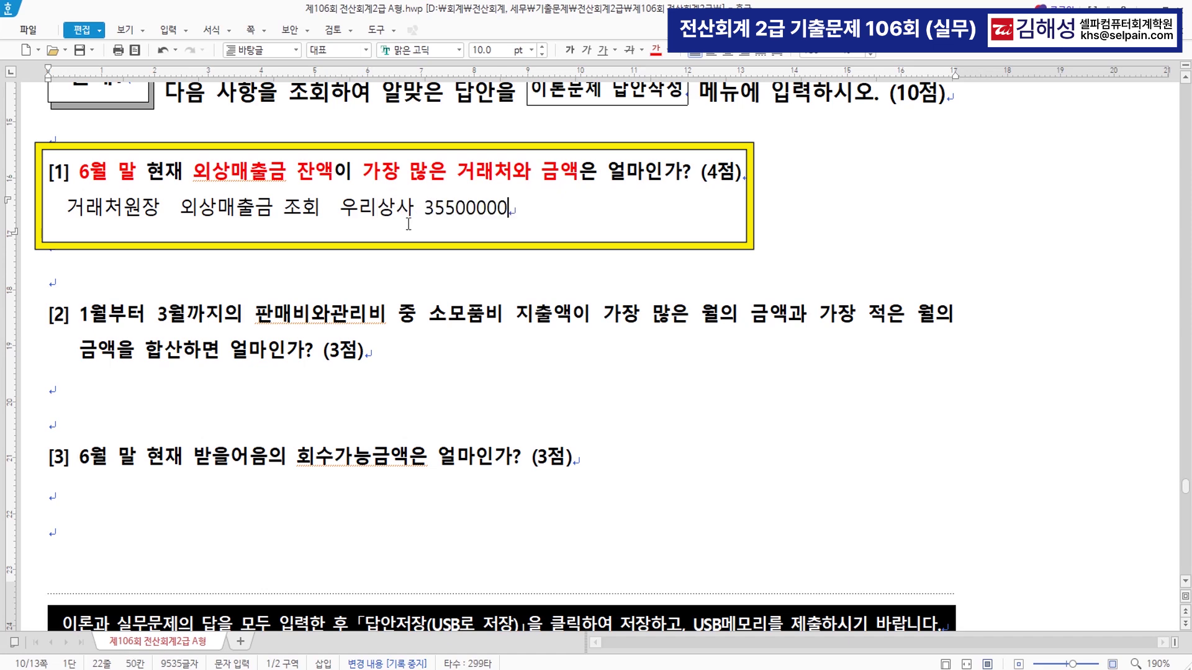
- Format the answer amount as 35,500,000 with thousands separators
key("Left")
key("Left")
key("Left")
key("Left")
key("Left")
key("Left")
type(",")
key("Right")
key("Right")
key("Right")
type(",")
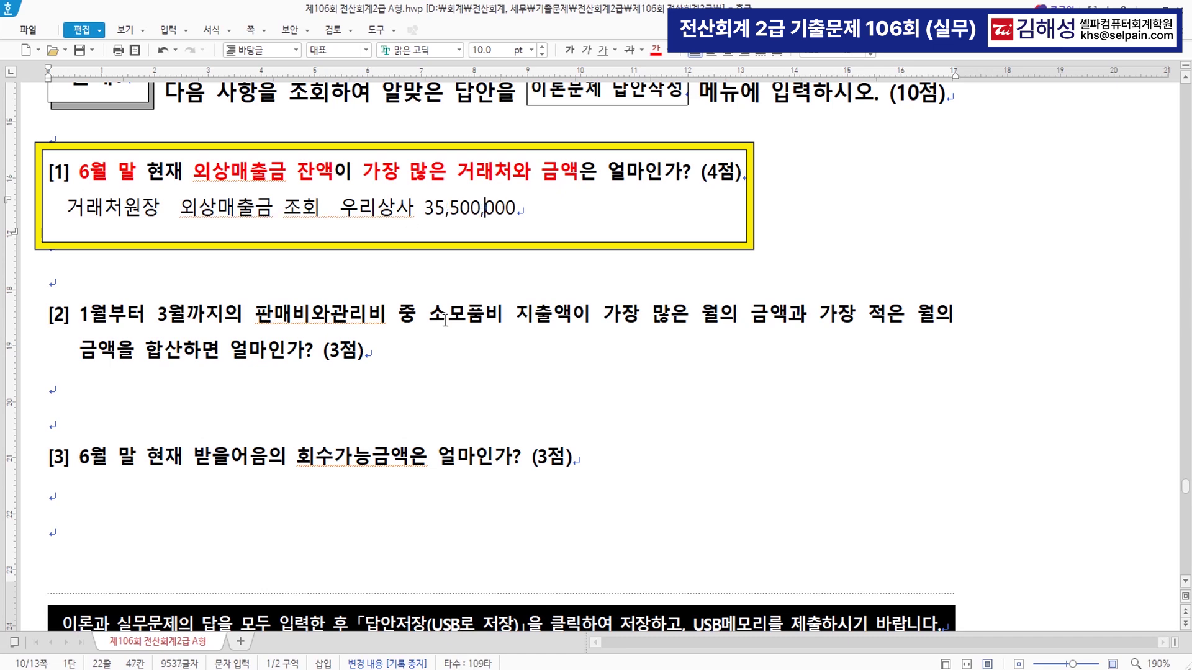
left_click(408, 357)
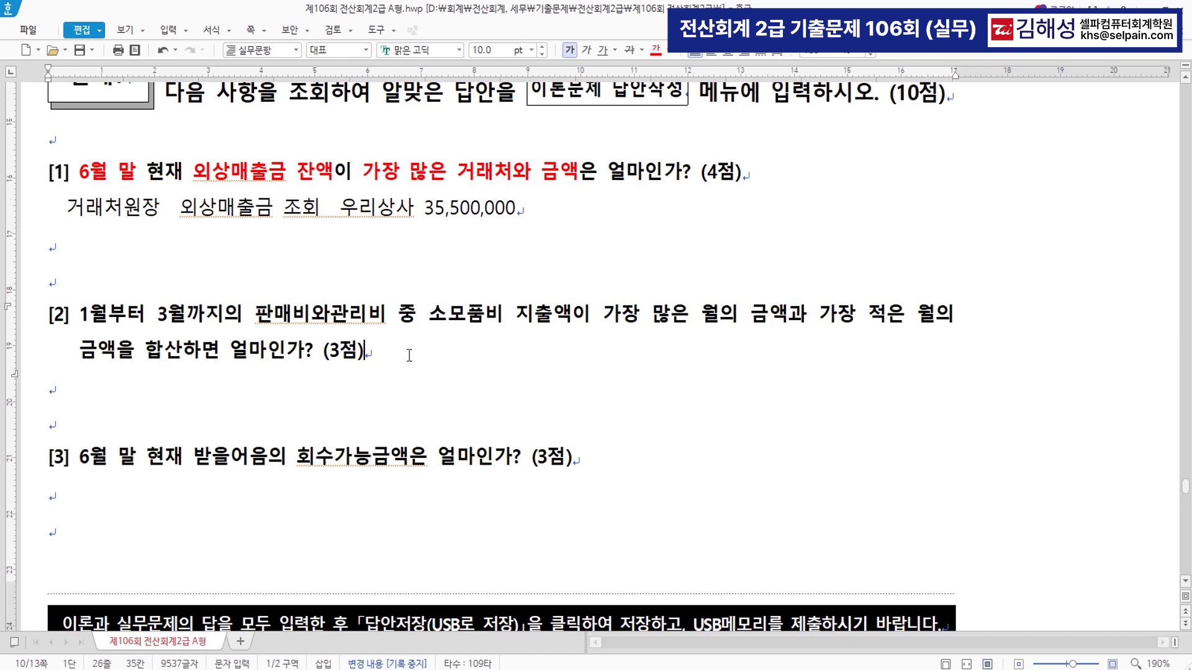
- Colour 가장 많은 월의 금액 in question [2] red
scroll(412, 354, "down", 2)
scroll(416, 354, "down", 2)
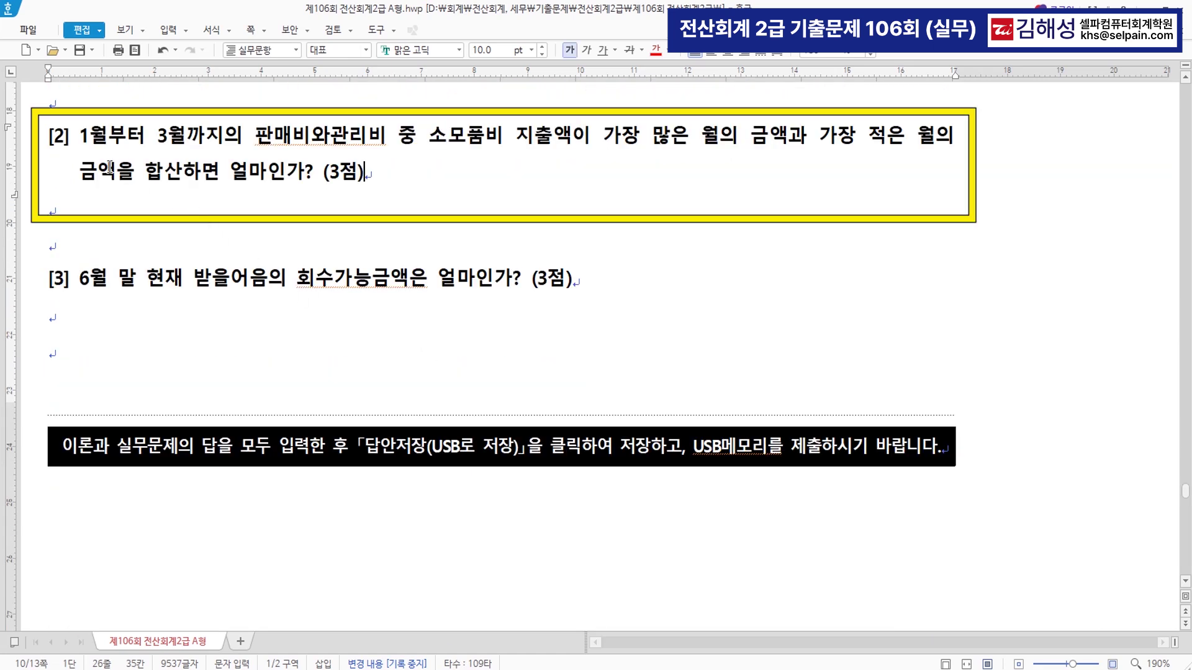
left_click_drag(79, 138, 802, 137)
left_click(801, 137)
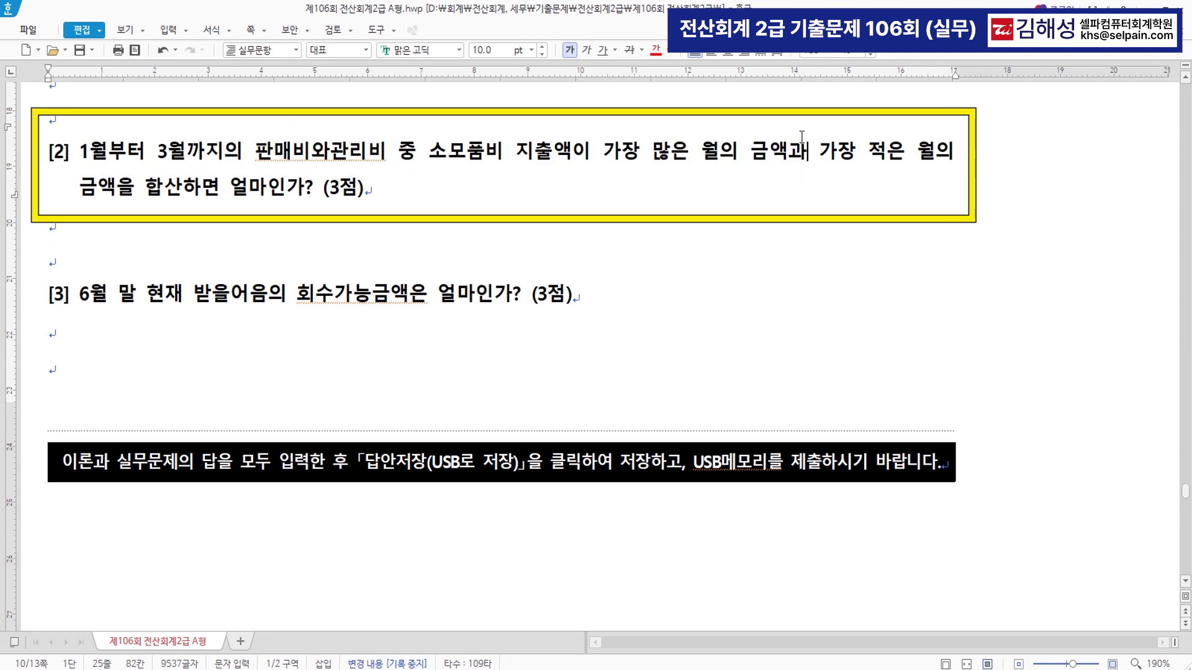
left_click_drag(605, 152, 116, 197)
left_click(655, 50)
- Colour 가장 적은 월의 금액 and 합산 red
left_click(655, 50)
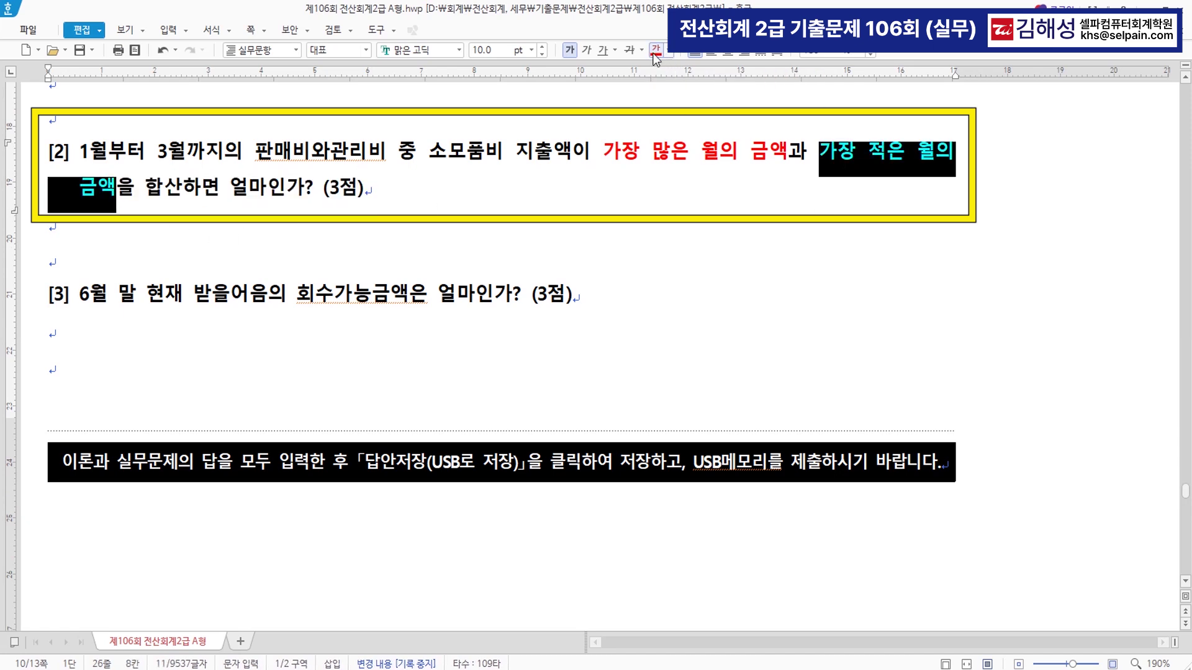
key("Right")
key("Right")
key("Right")
key("F9")
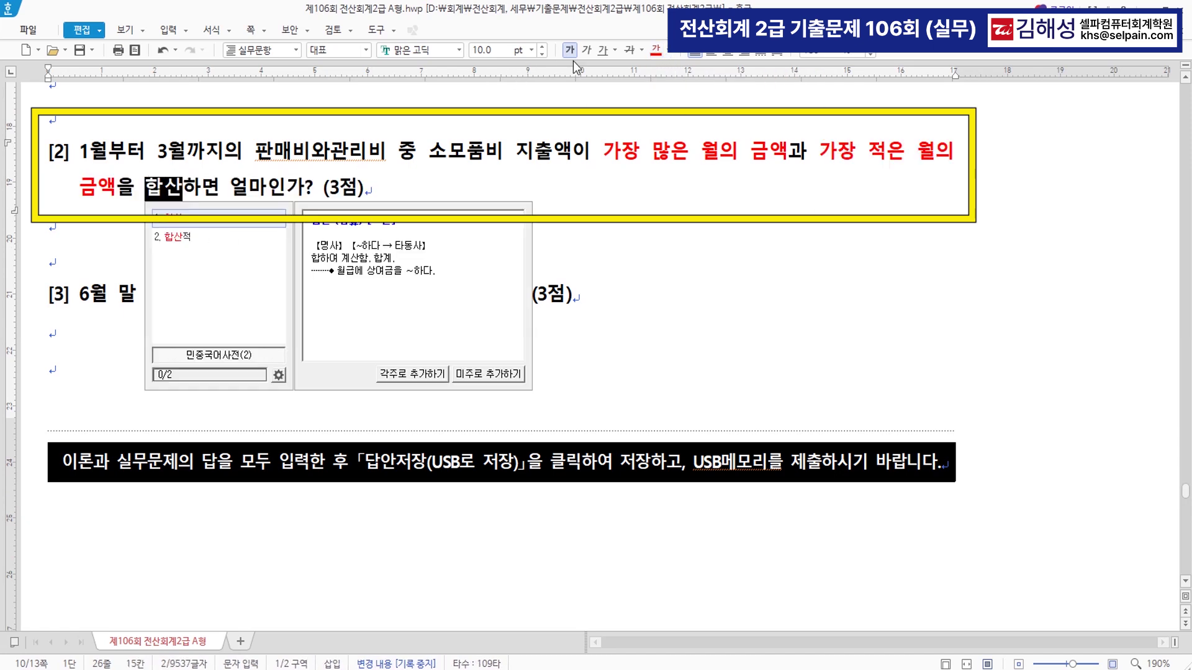
left_click(655, 49)
left_click(588, 231)
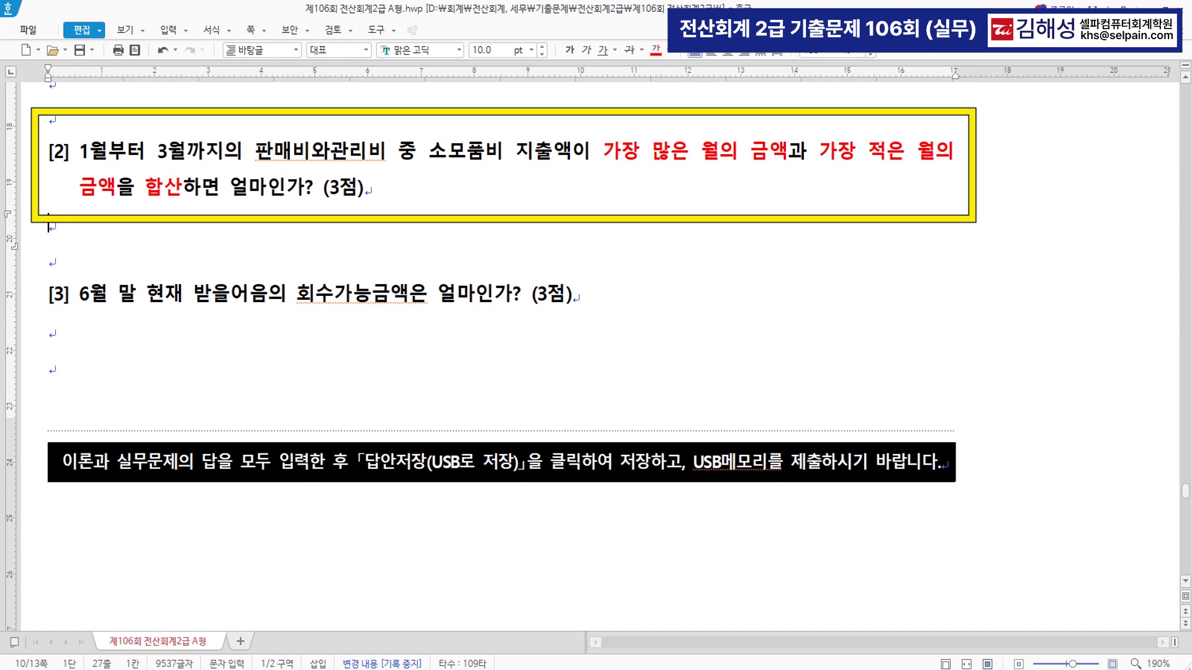
key("alt+Tab")
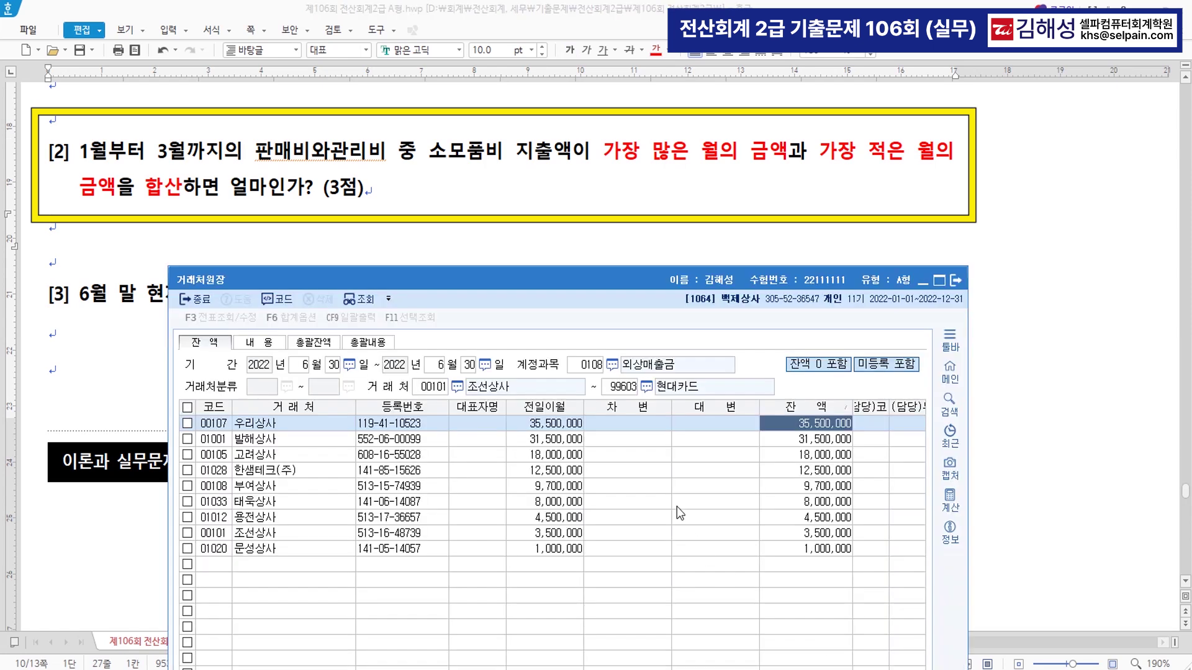
- Open 총계정원장 with the period 2022-01-01 to 2022-03-31
key("ctrl+f")
type("ㅊㄱㅈ")
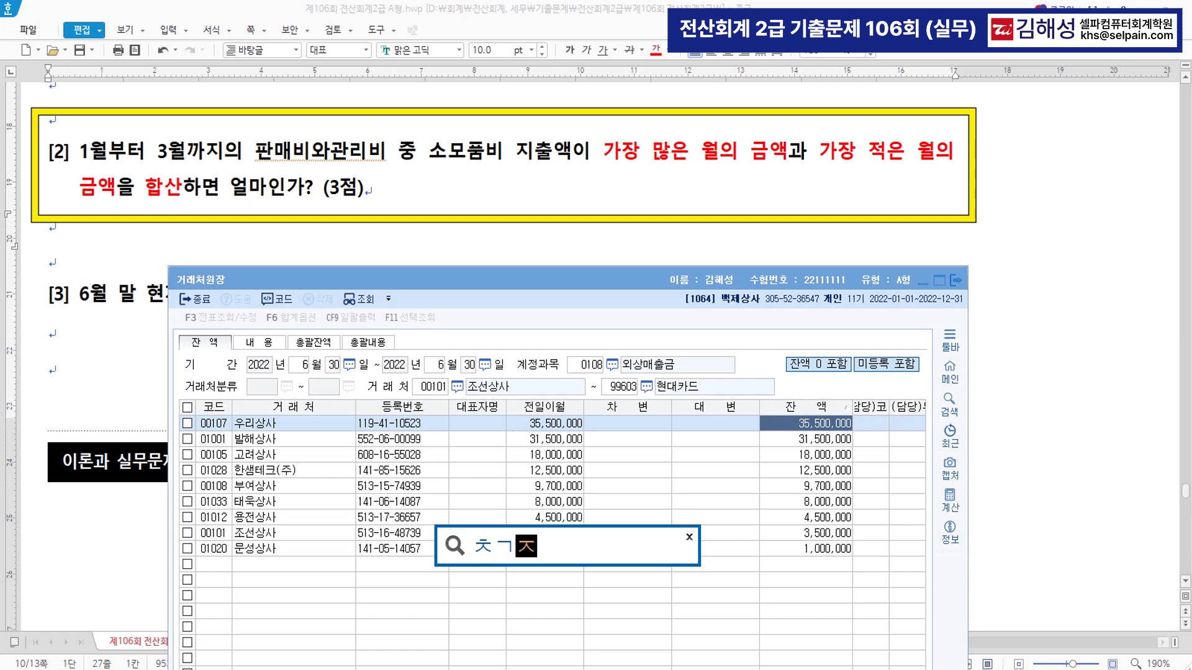
key("Return")
key("Return")
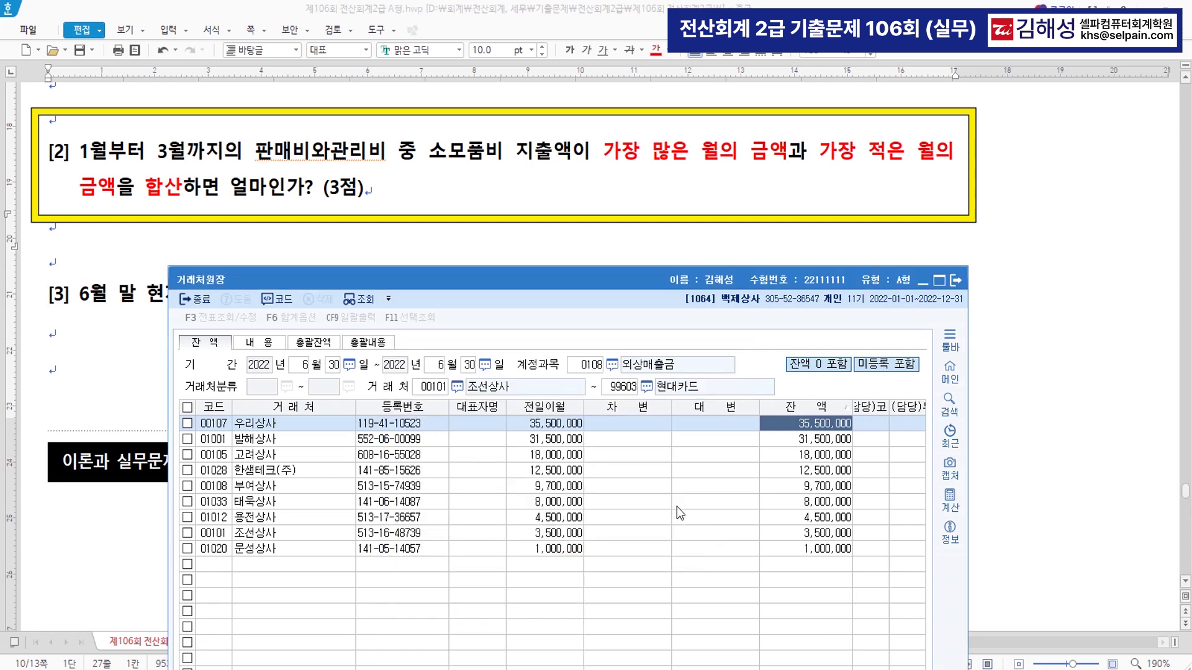
left_click_drag(587, 139, 645, 291)
left_click(674, 174)
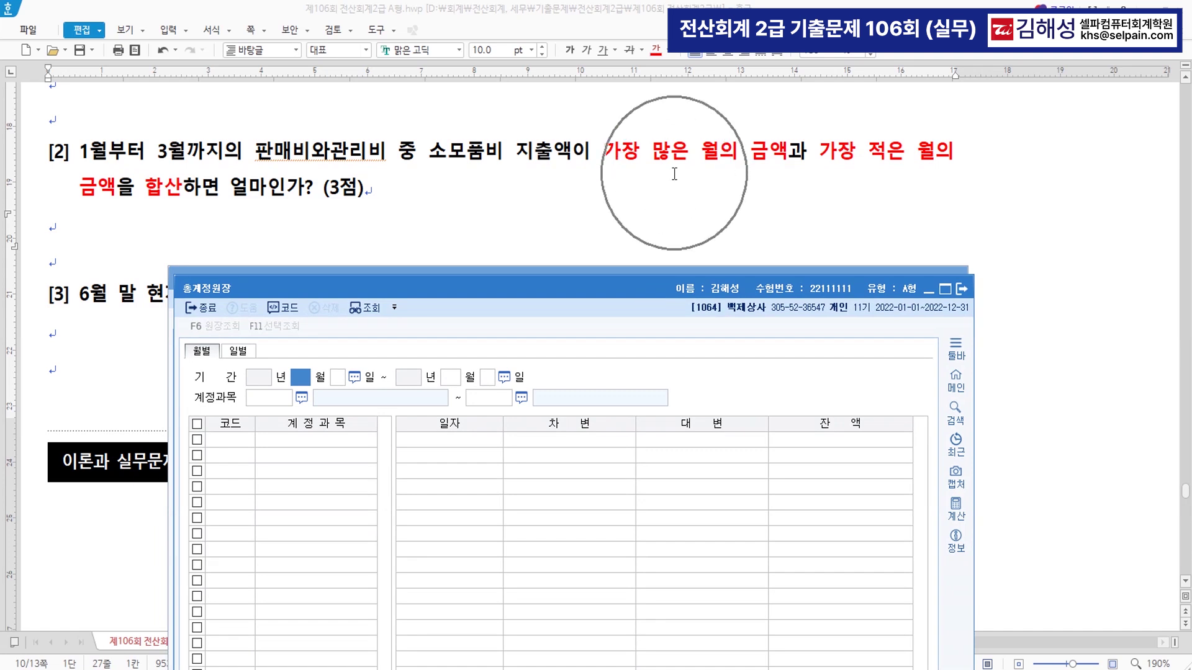
type("1")
key("Return")
key("Return")
type("3")
key("Return")
key("Return")
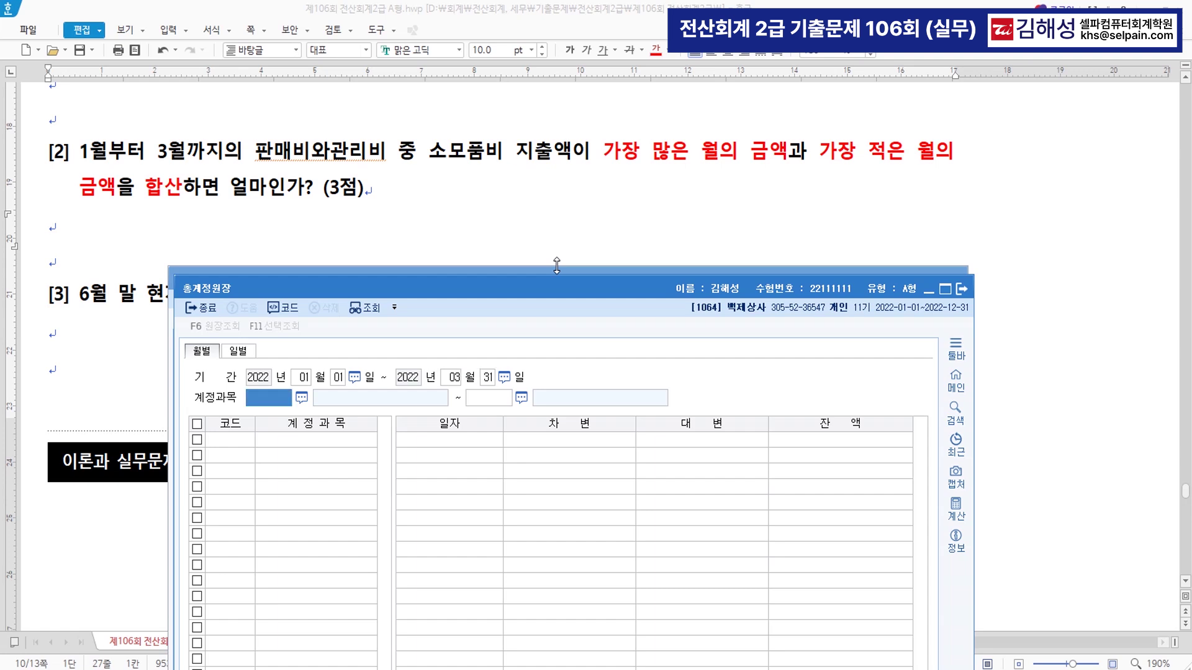
- Select account 0830 소모품비 and compare monthly totals 316,650, 45,000 and 146,530
key("F2")
type("소모")
key("Down")
key("Down")
key("Down")
key("Down")
key("Down")
key("Down")
key("Down")
key("Down")
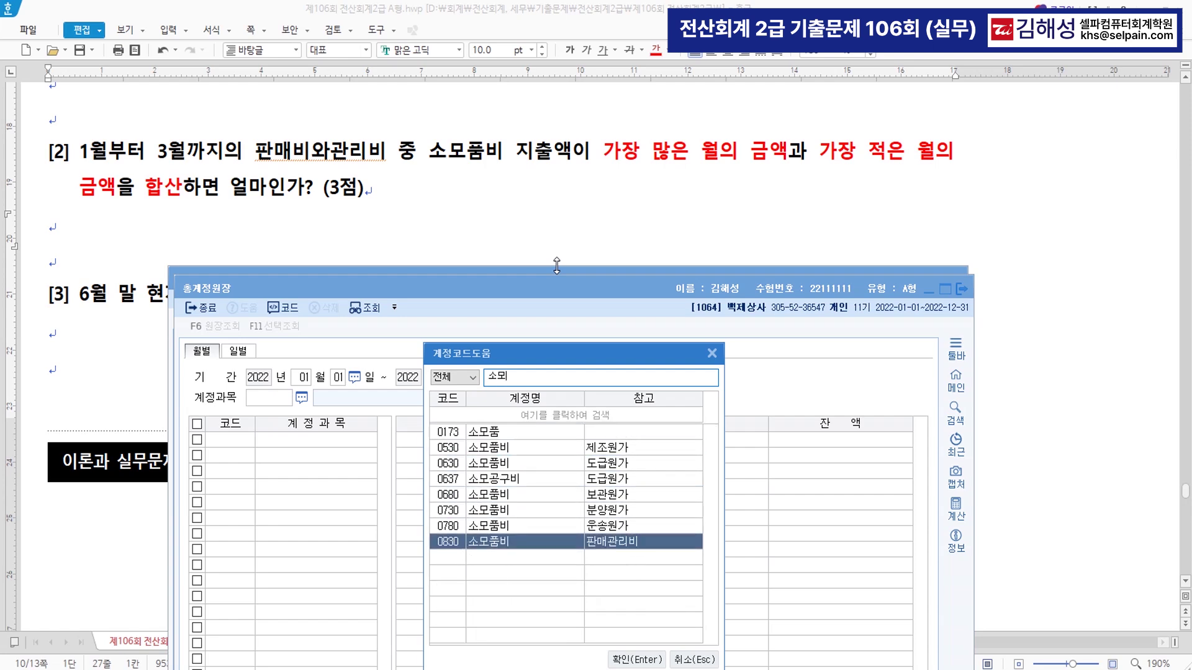
key("Return")
key("Return")
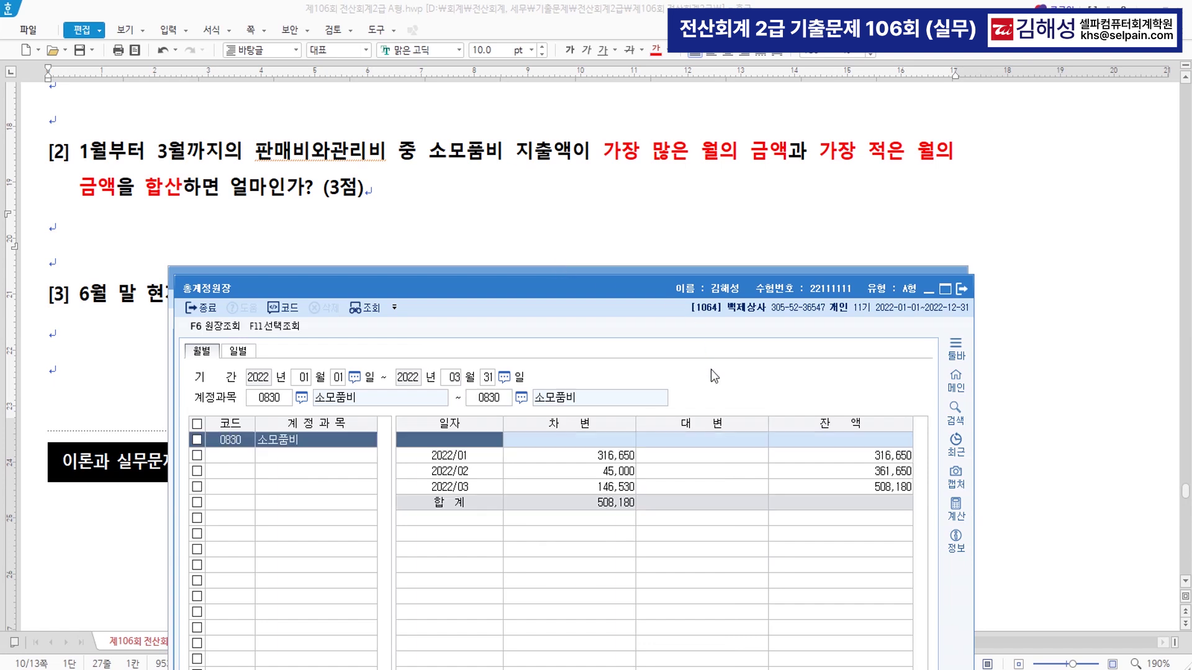
left_click(628, 460)
left_click(625, 471)
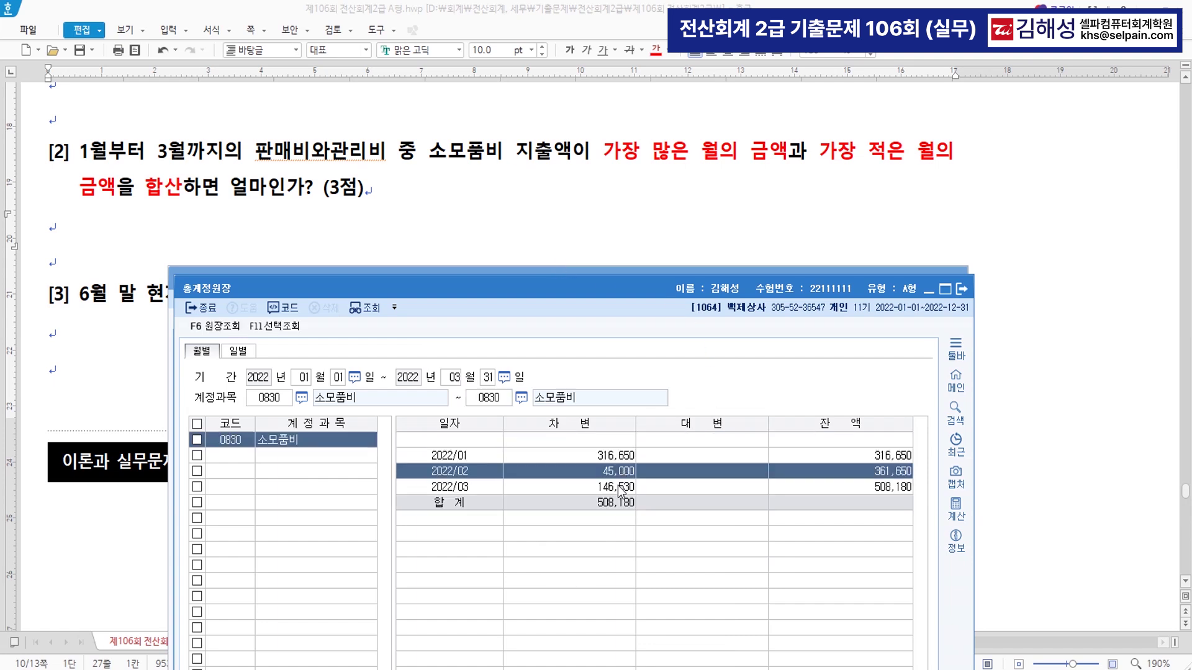
left_click(619, 486)
left_click(623, 458)
left_click(624, 472)
left_click(622, 488)
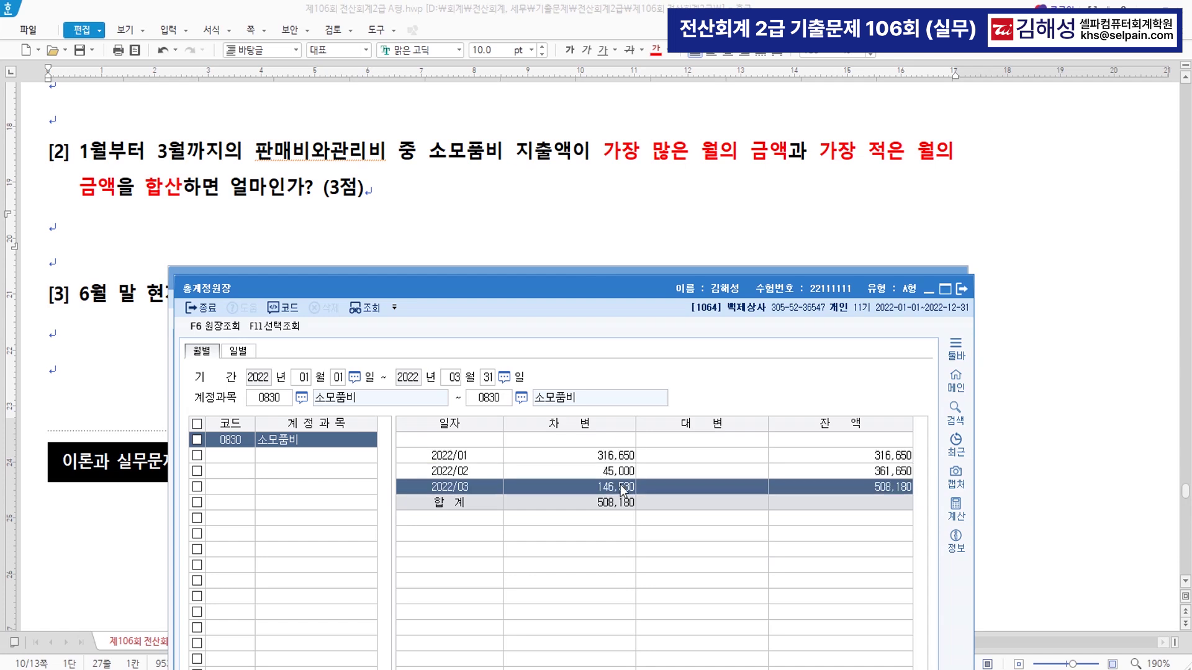
left_click(701, 161)
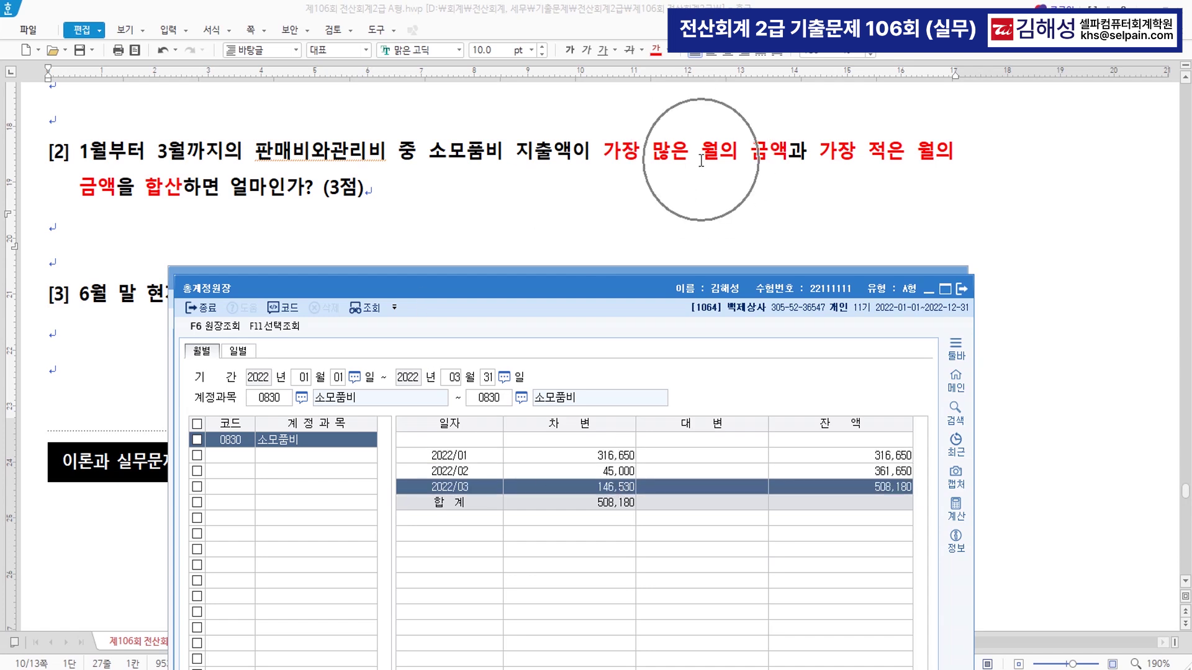
left_click(860, 160)
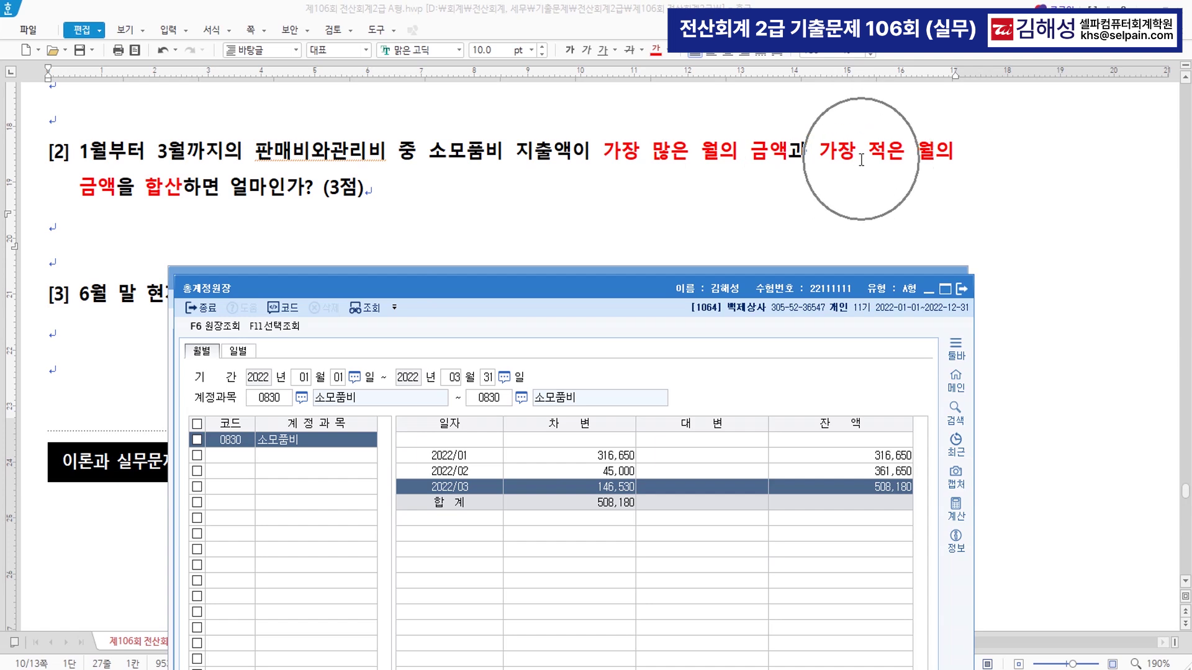
left_click(592, 459)
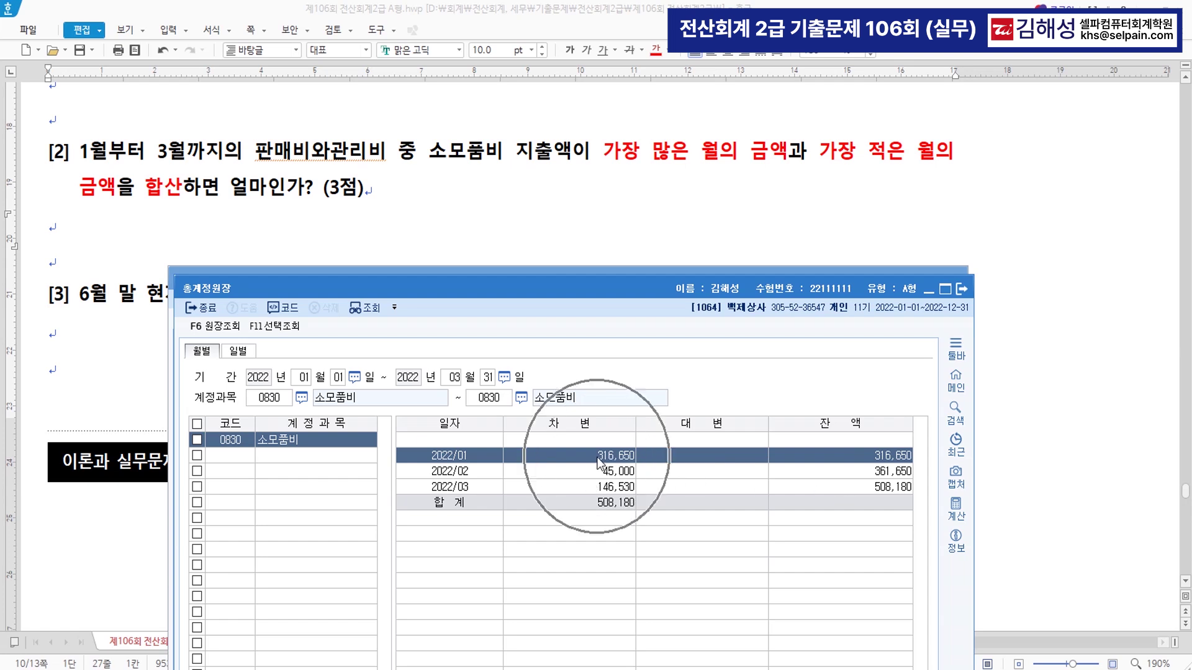
left_click(233, 228)
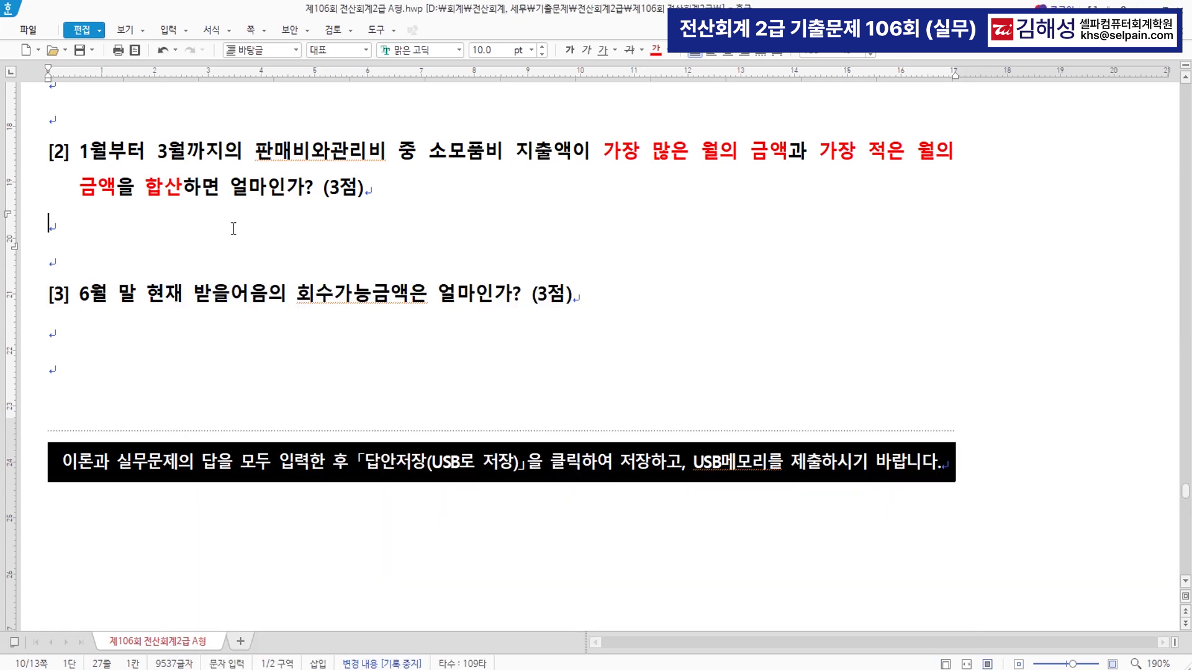
- Type the answer 1월 316,650 + 2월 45,000 = 361,650, reading figures from the ledger
type("틴")
type(" 월 1")
type("ㅇ")
key("BackSpace")
type("월  ")
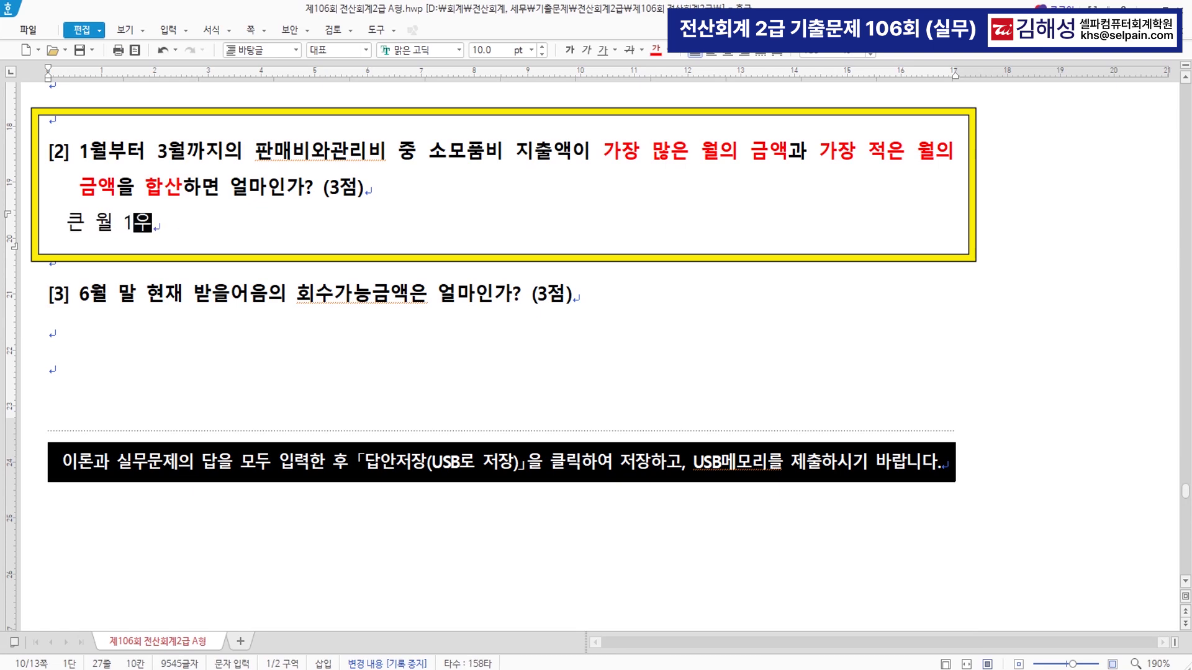
type("=")
key("alt+Tab")
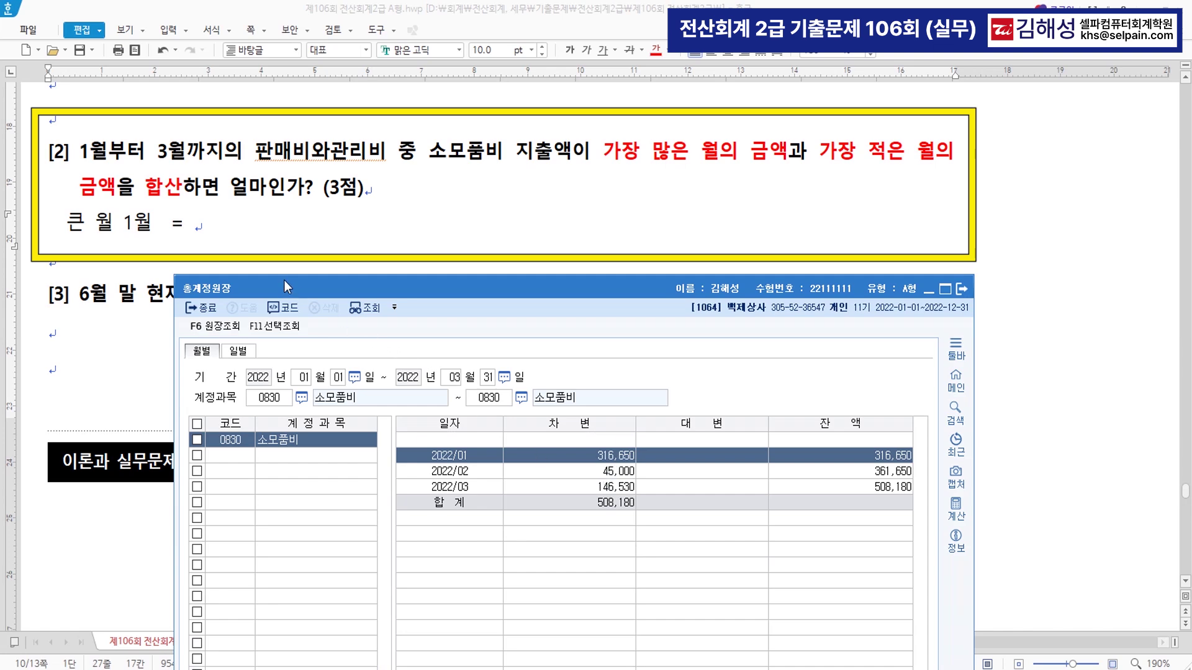
left_click(265, 231)
type("316")
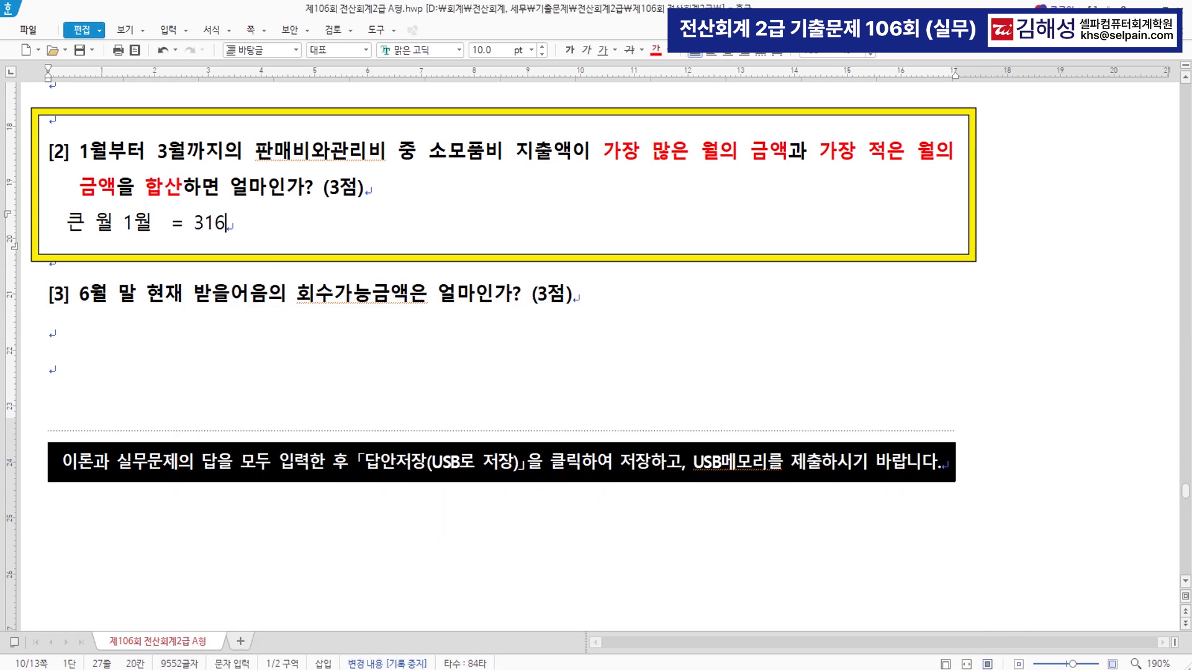
type(",650   +  작은 월")
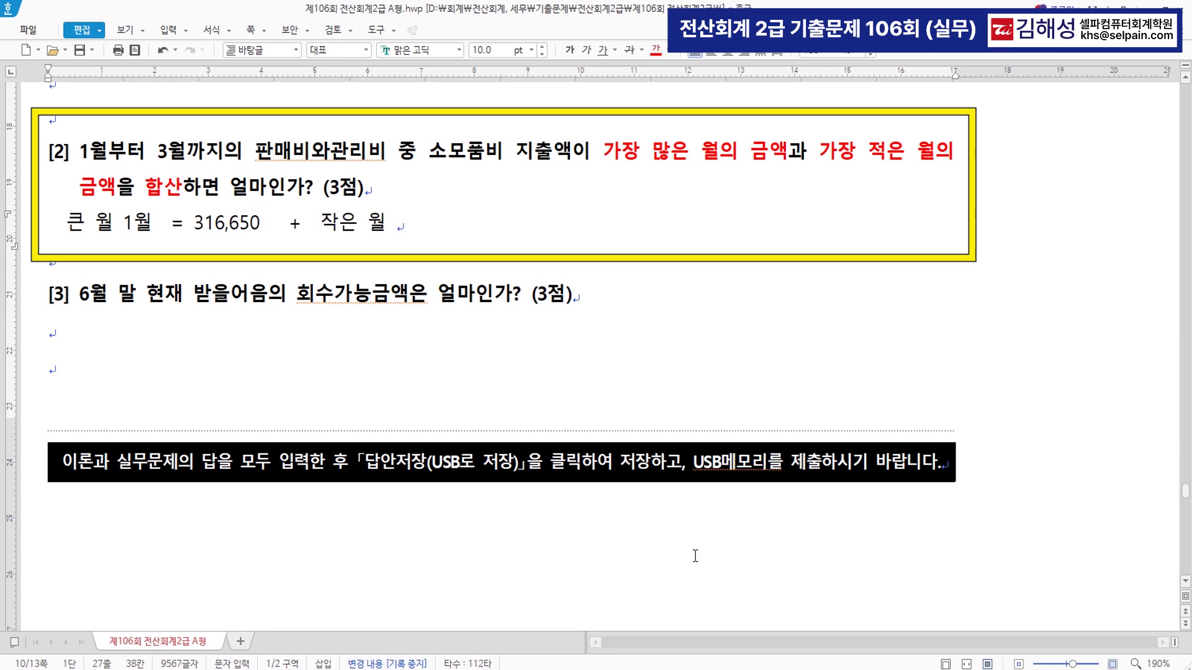
key("alt+Tab")
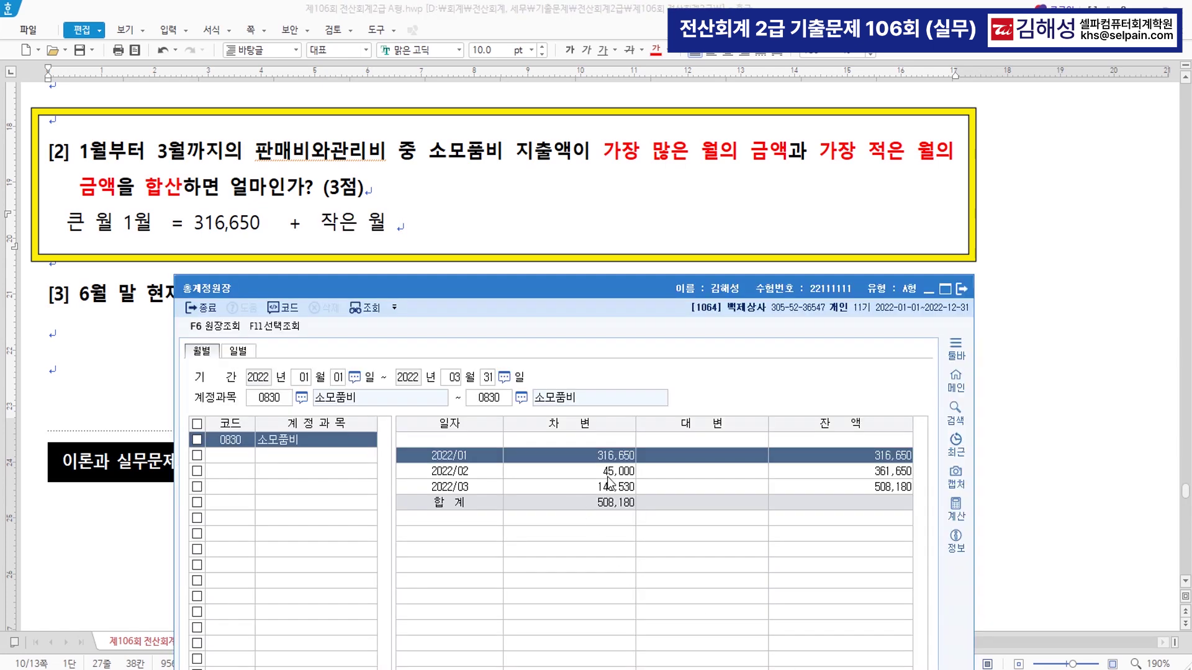
left_click(607, 474)
left_click(420, 243)
type("2월")
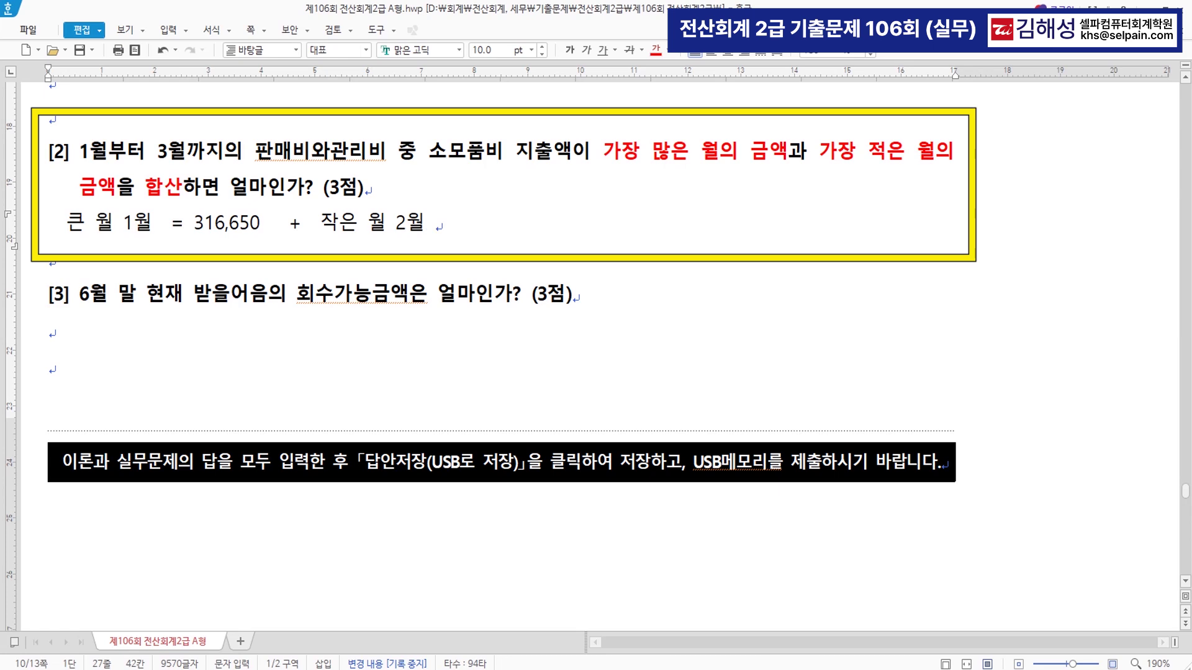
type(" = 45,000  =")
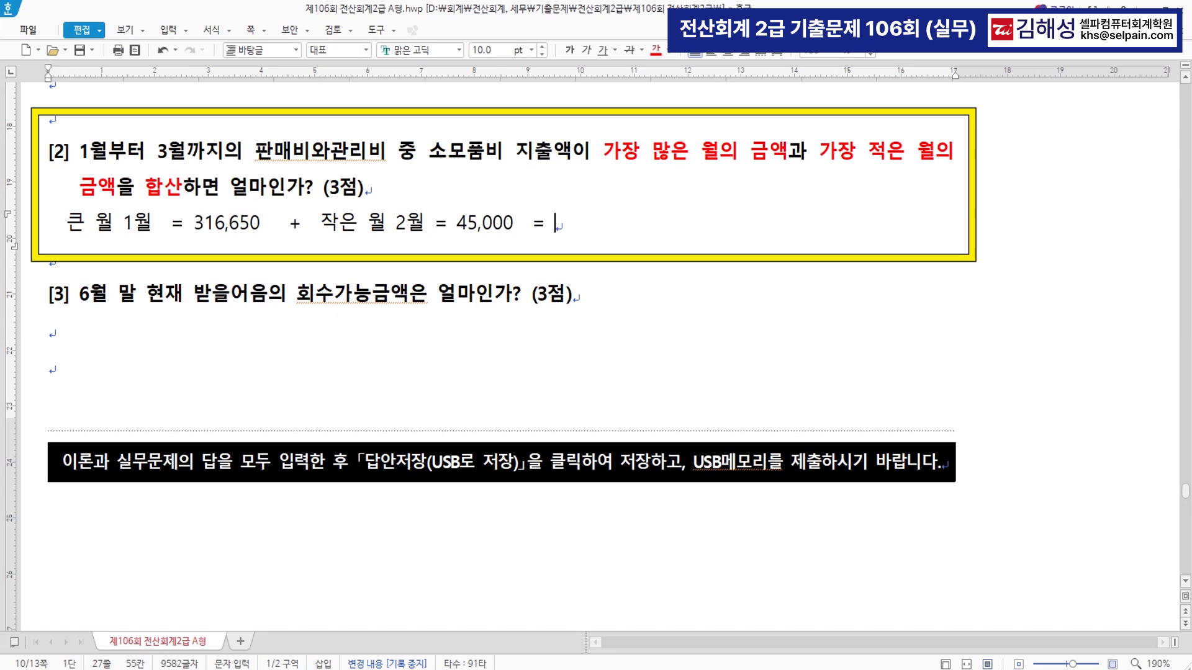
type("361")
type("650")
key("Left")
key("Left")
key("Left")
type(",")
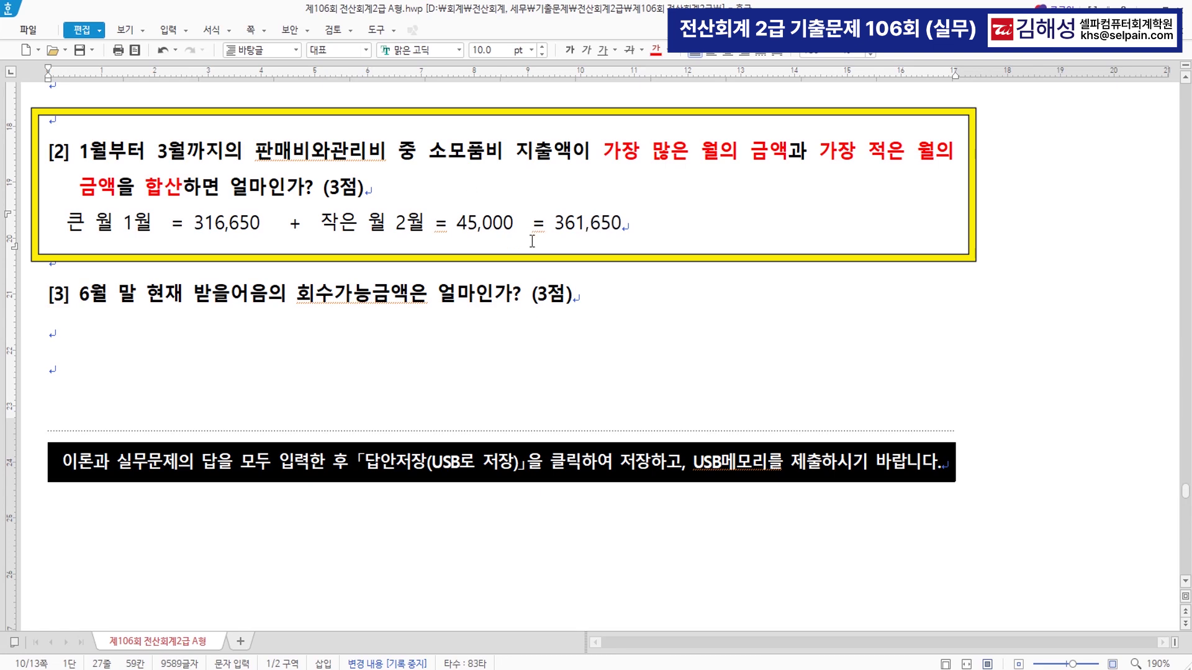
- Colour the total 361,650 red
left_click_drag(554, 222, 649, 234)
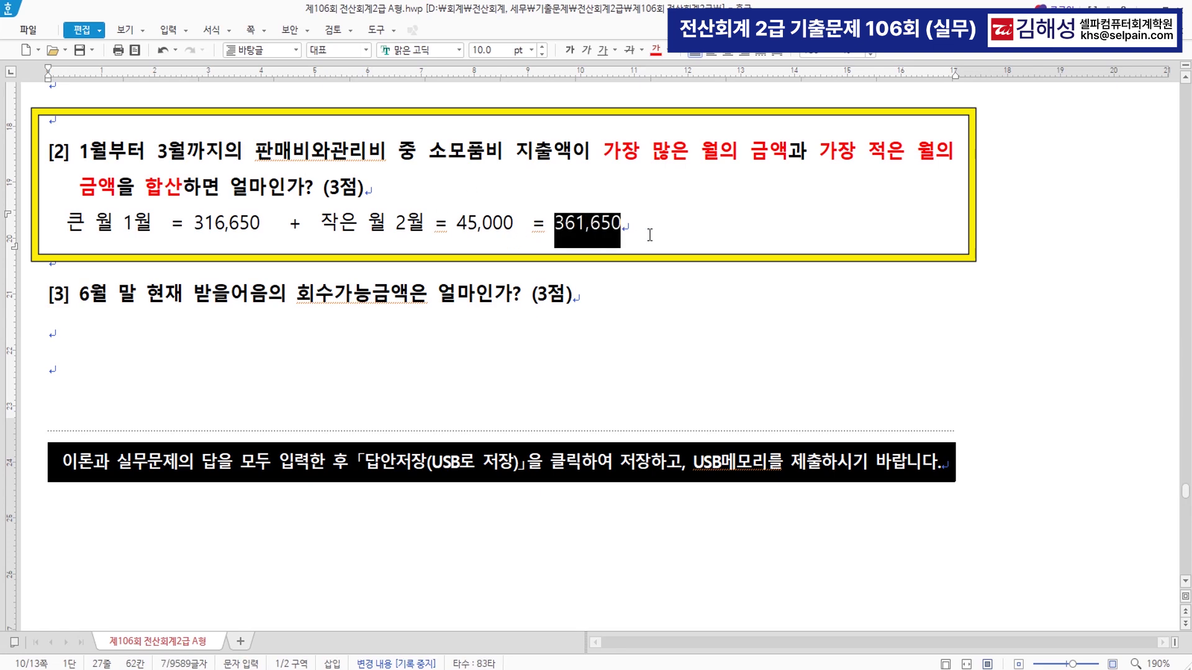
left_click(656, 49)
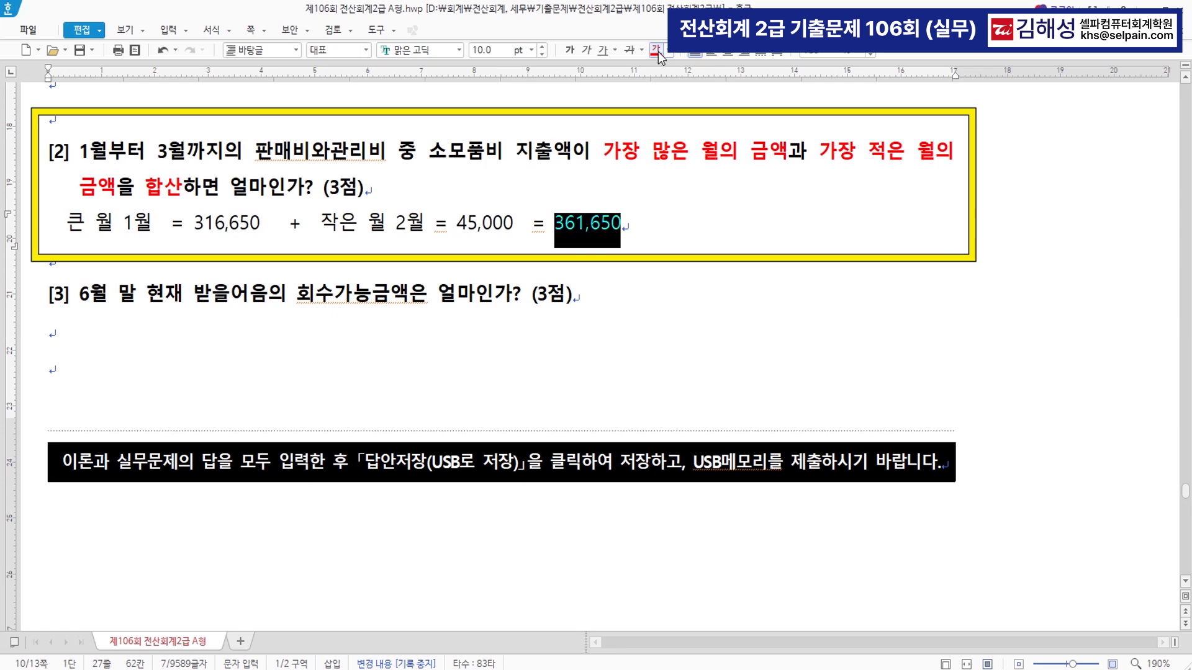
left_click(670, 239)
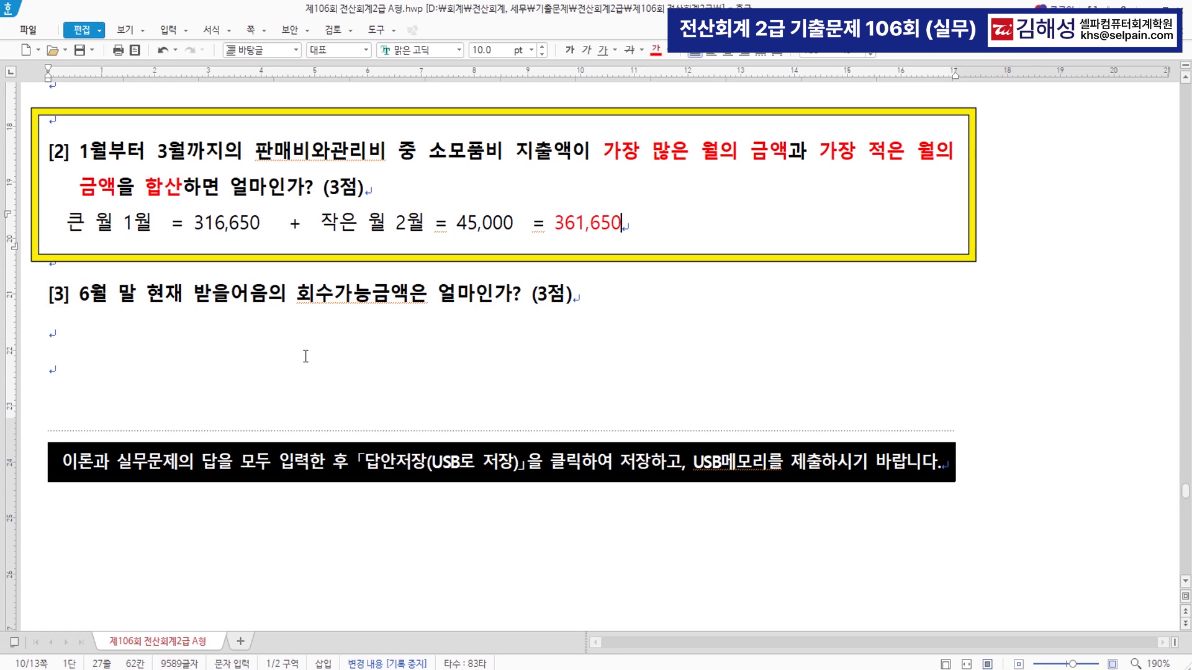
left_click_drag(79, 293, 519, 311)
left_click(438, 335)
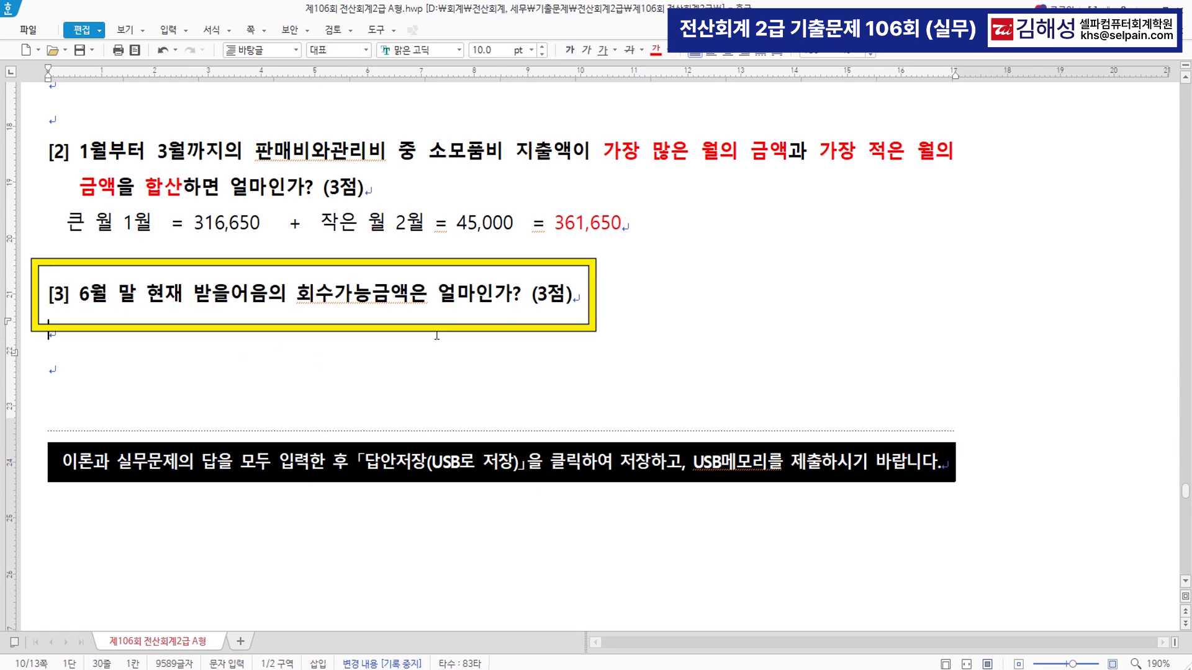
- Colour 받을어음의 회수가능금액 in question [3] red
left_click_drag(194, 295, 411, 301)
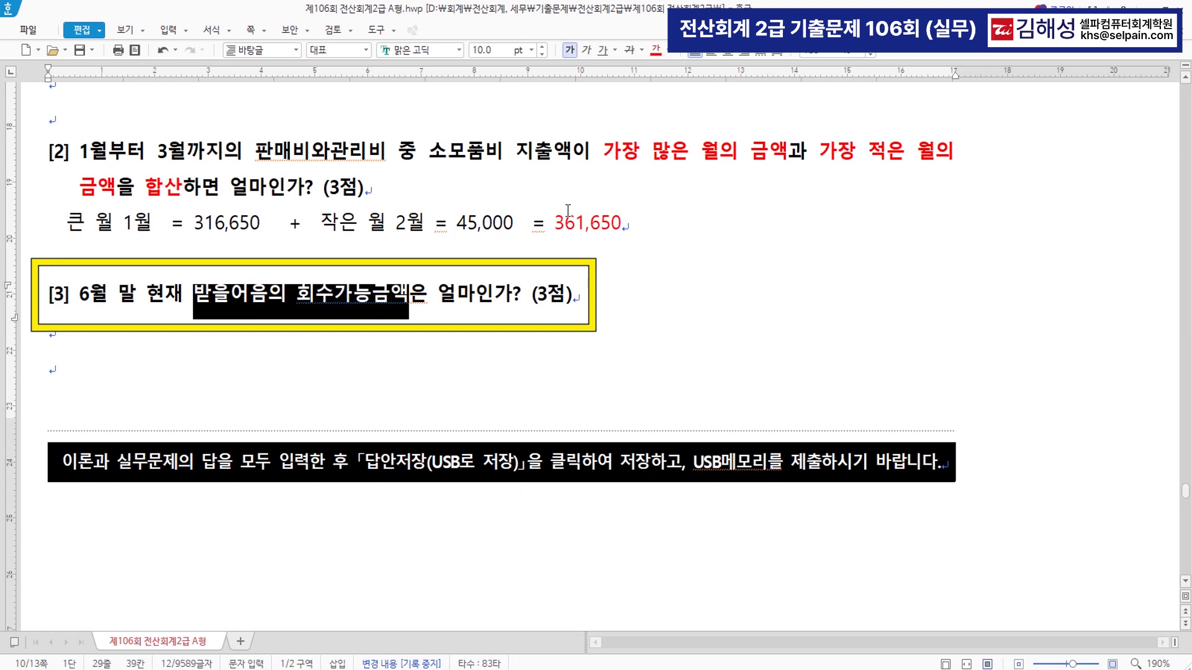
left_click(656, 50)
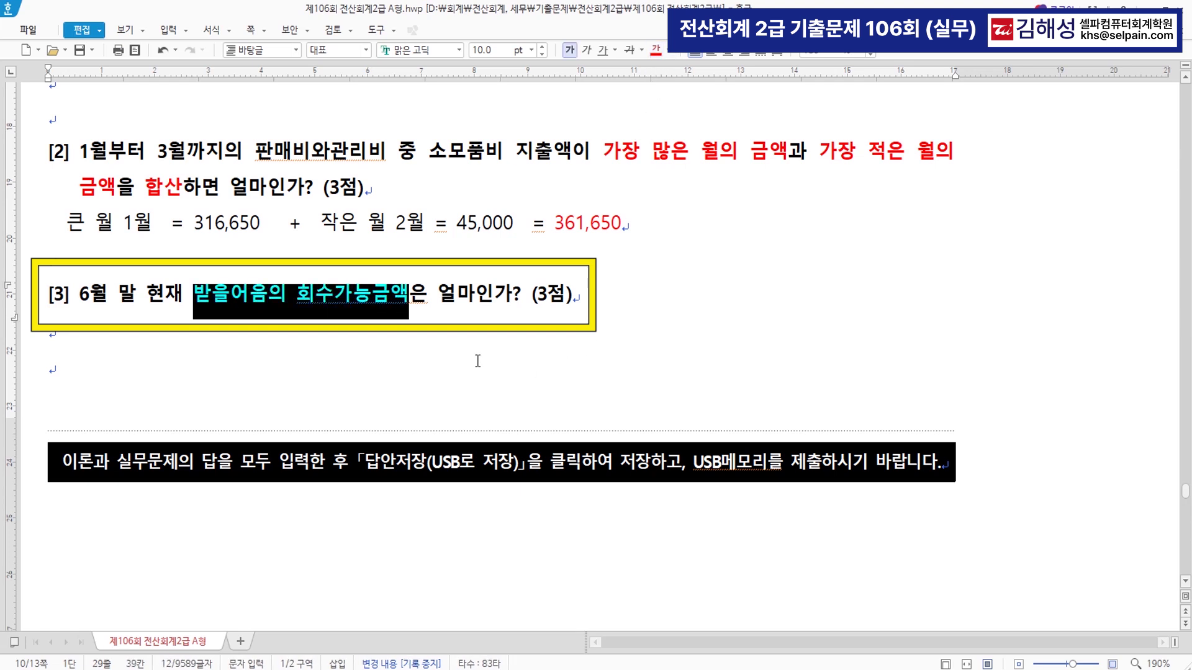
left_click(431, 341)
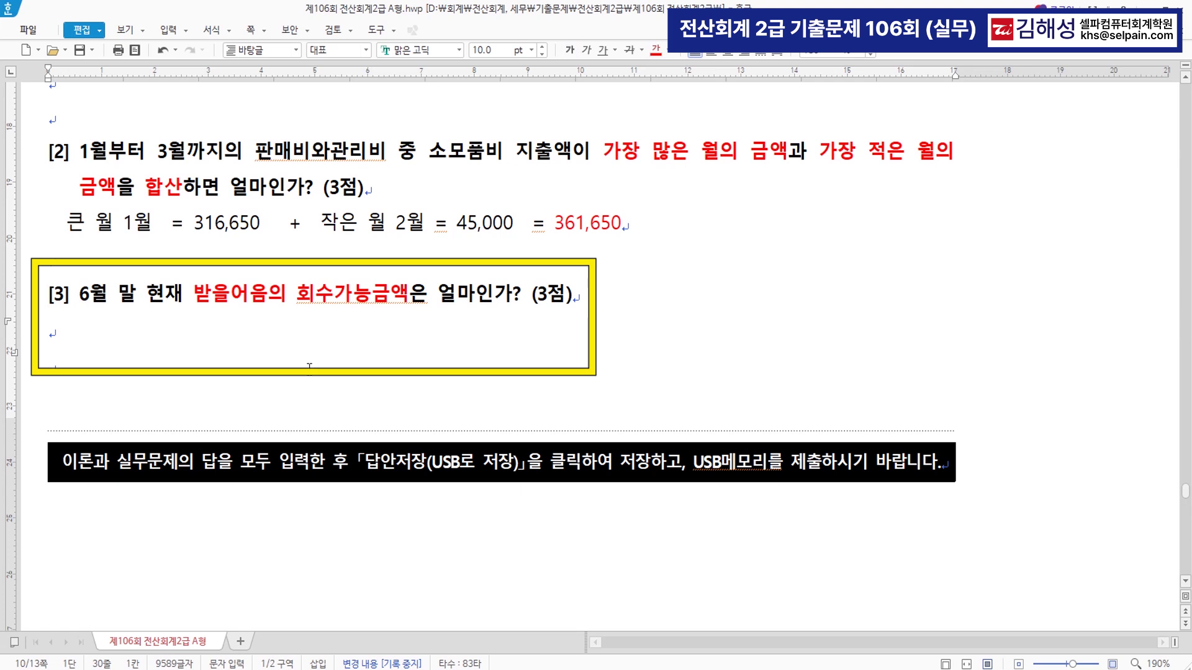
- Write the note '재무상태표 받을어음 대손충당금 차감 = 회수가능액' below question [3]
type("재무상")
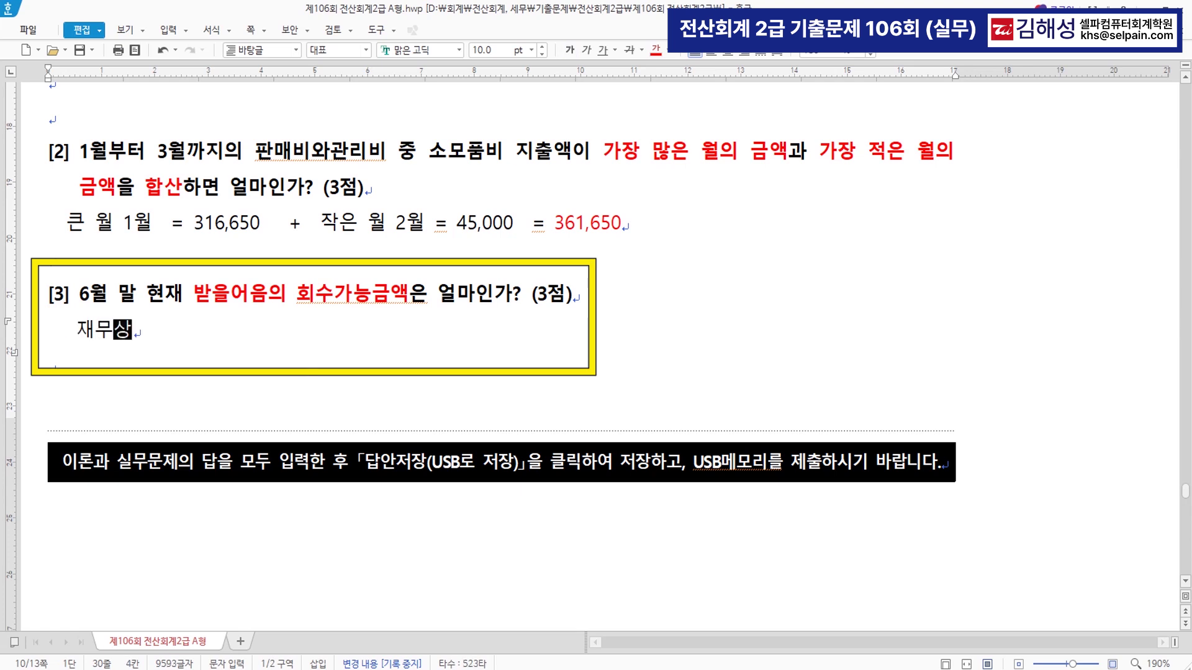
type("ㅌㅐ표")
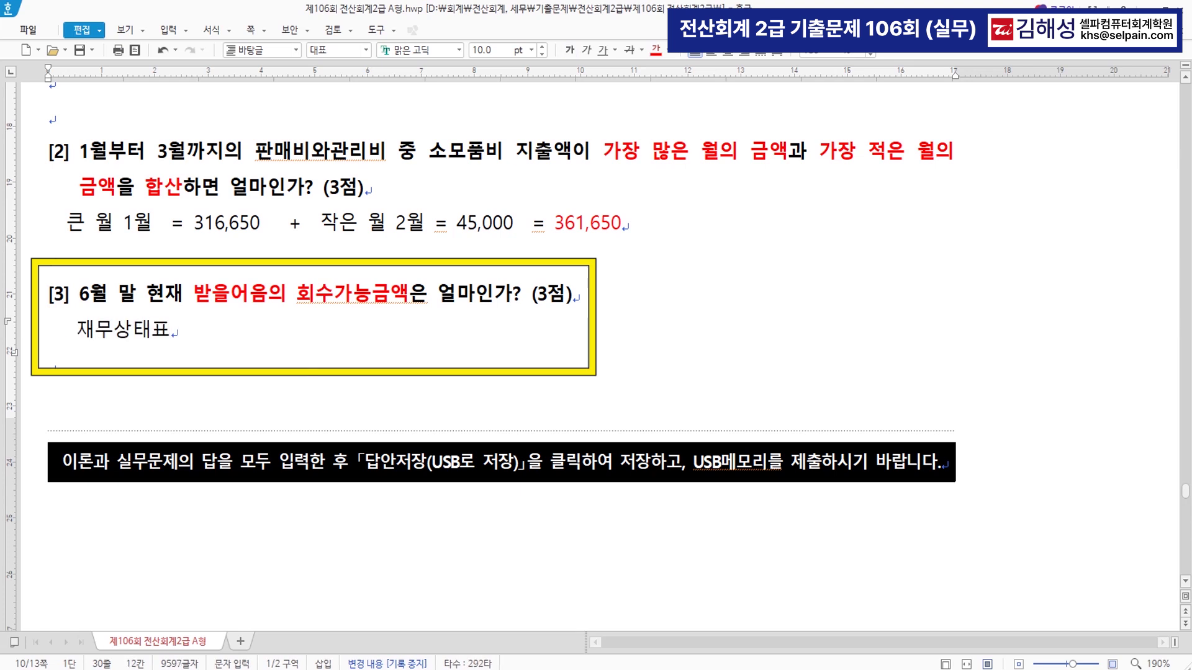
type("  받읕어음")
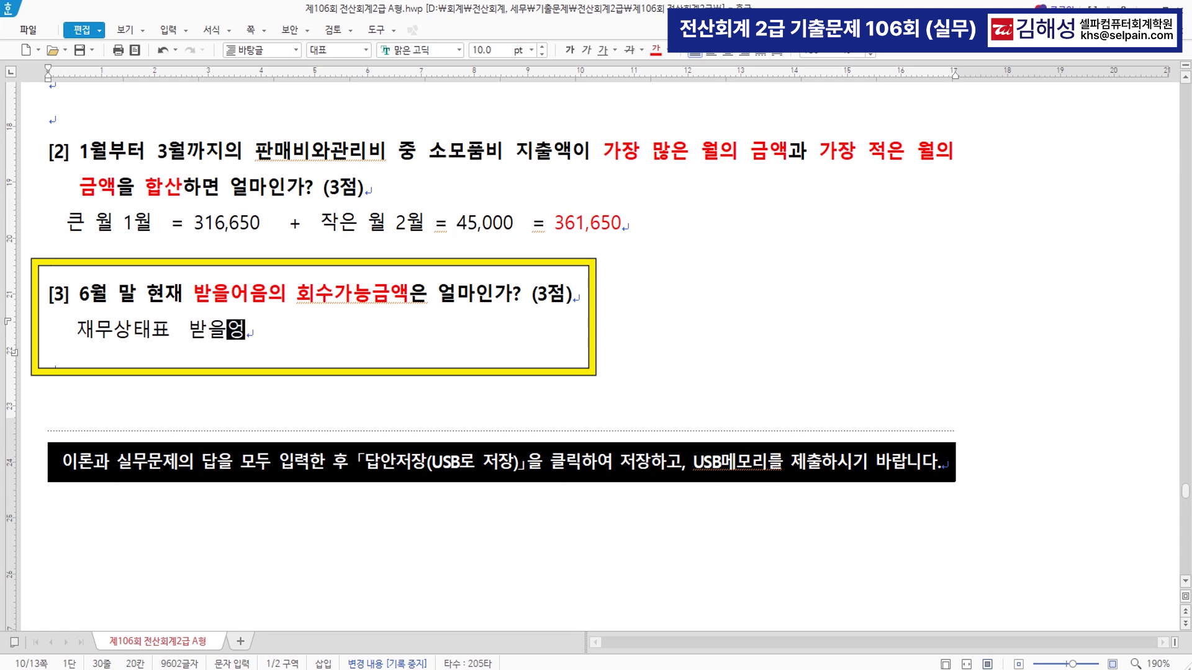
type(" __ ")
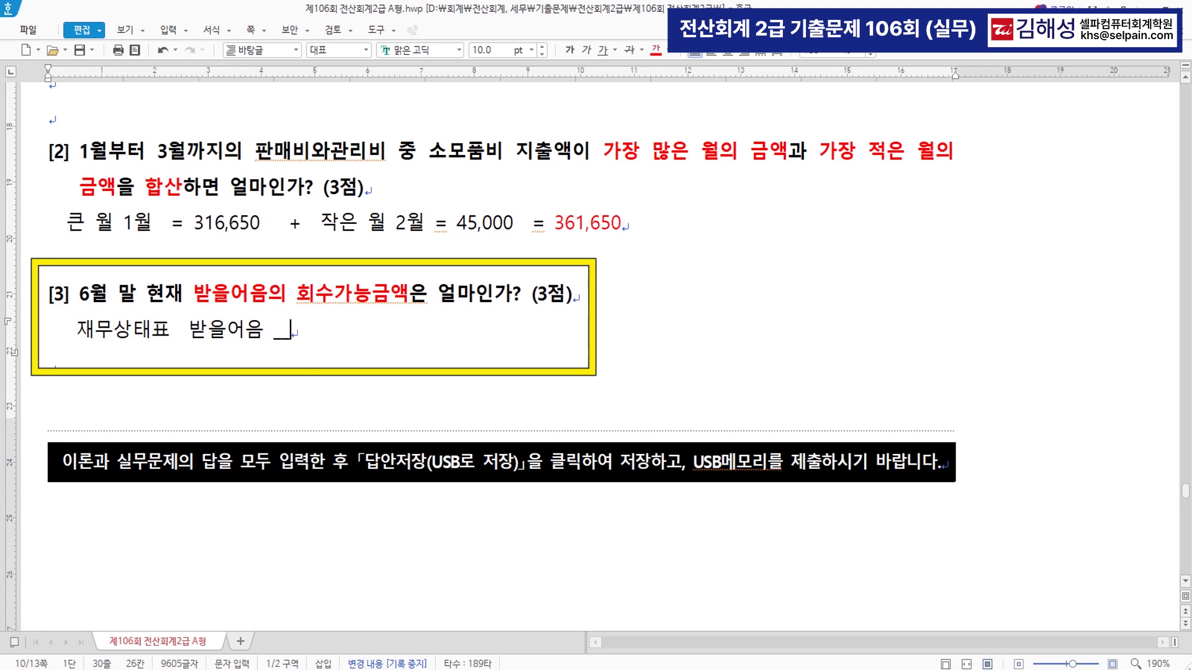
type("대손충")
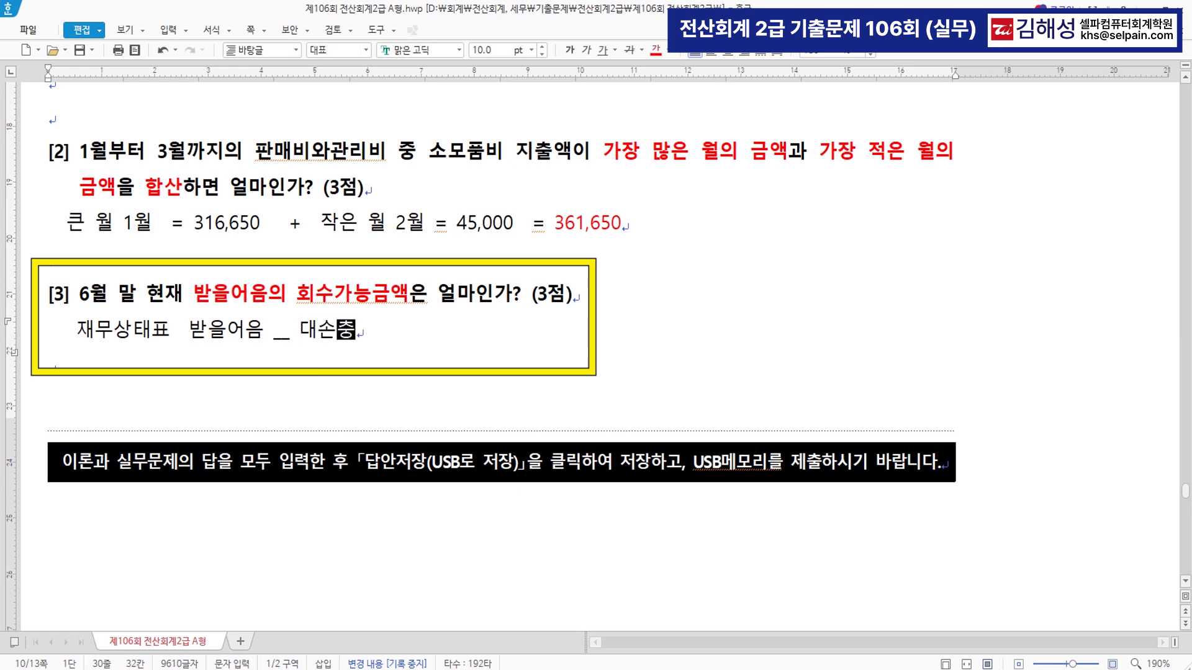
type("당금  차감")
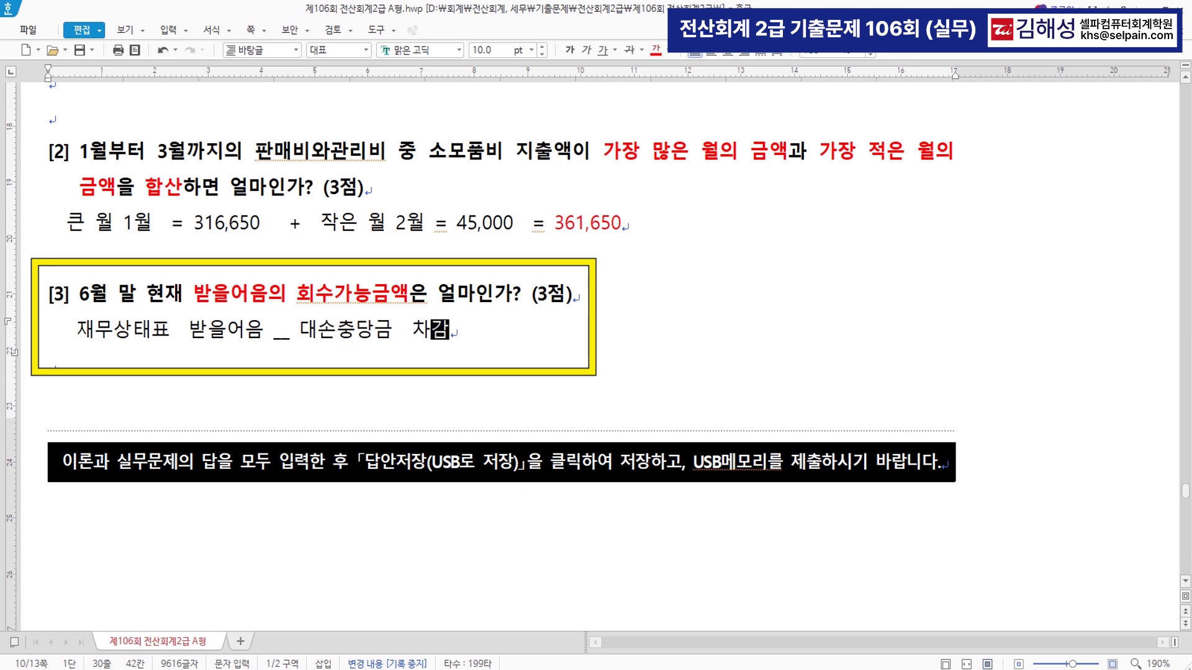
type(" = ")
type("회숙")
key("BackSpace")
type("능액")
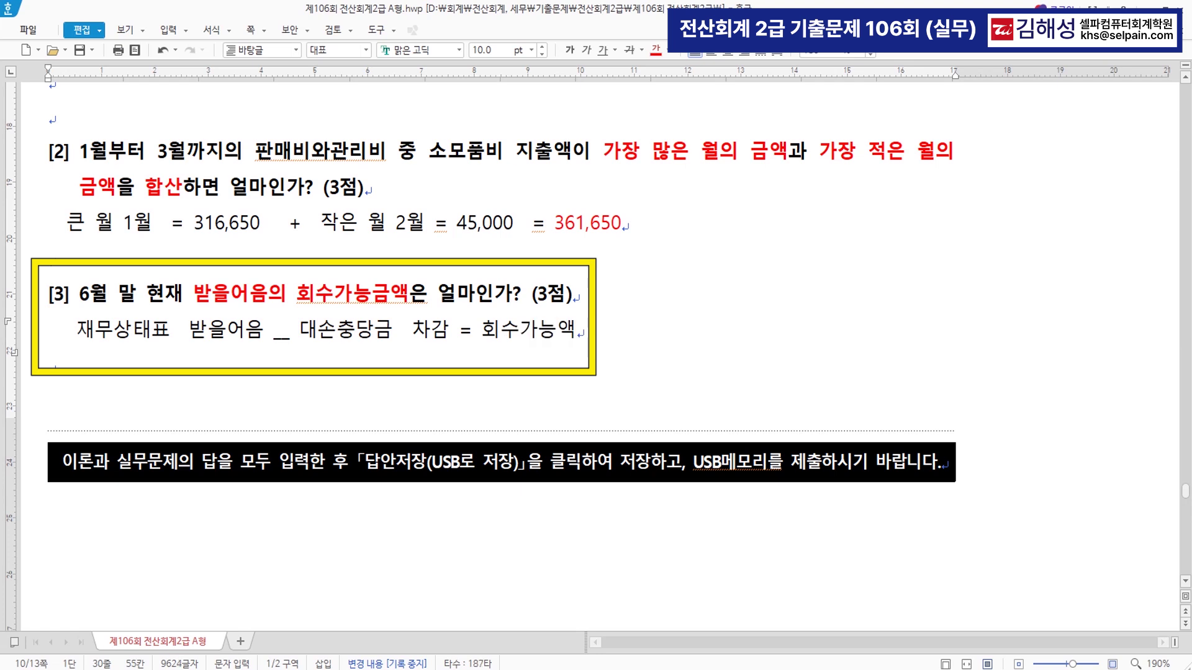
key("Return")
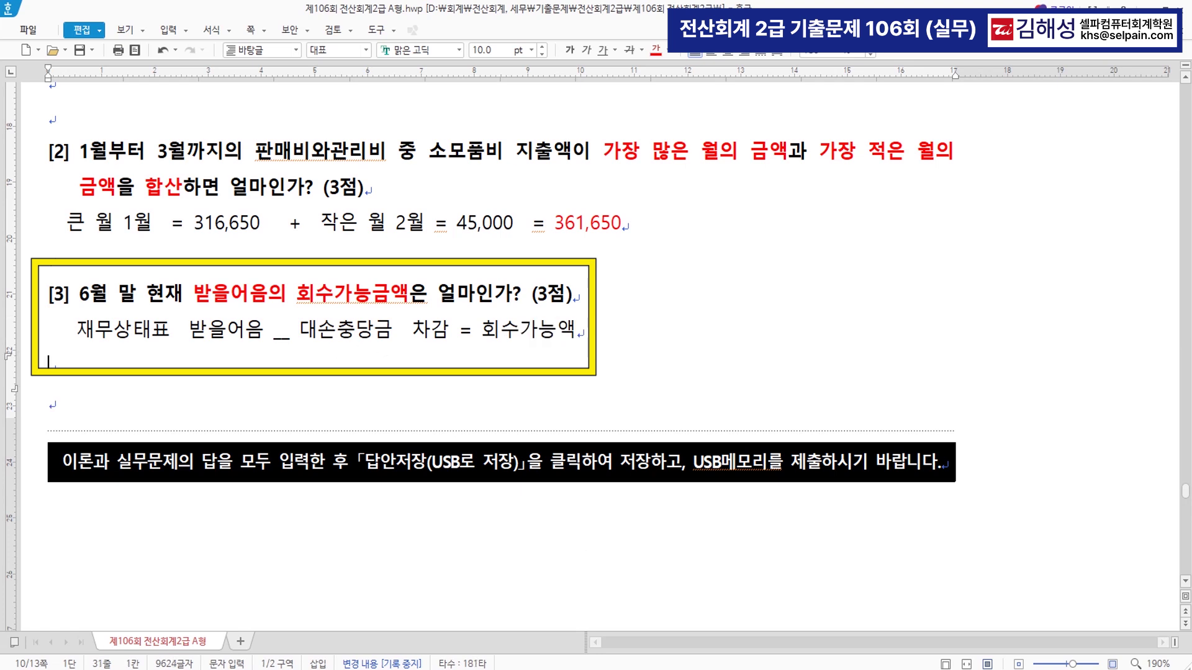
key("alt+Tab")
key("ctrl+f")
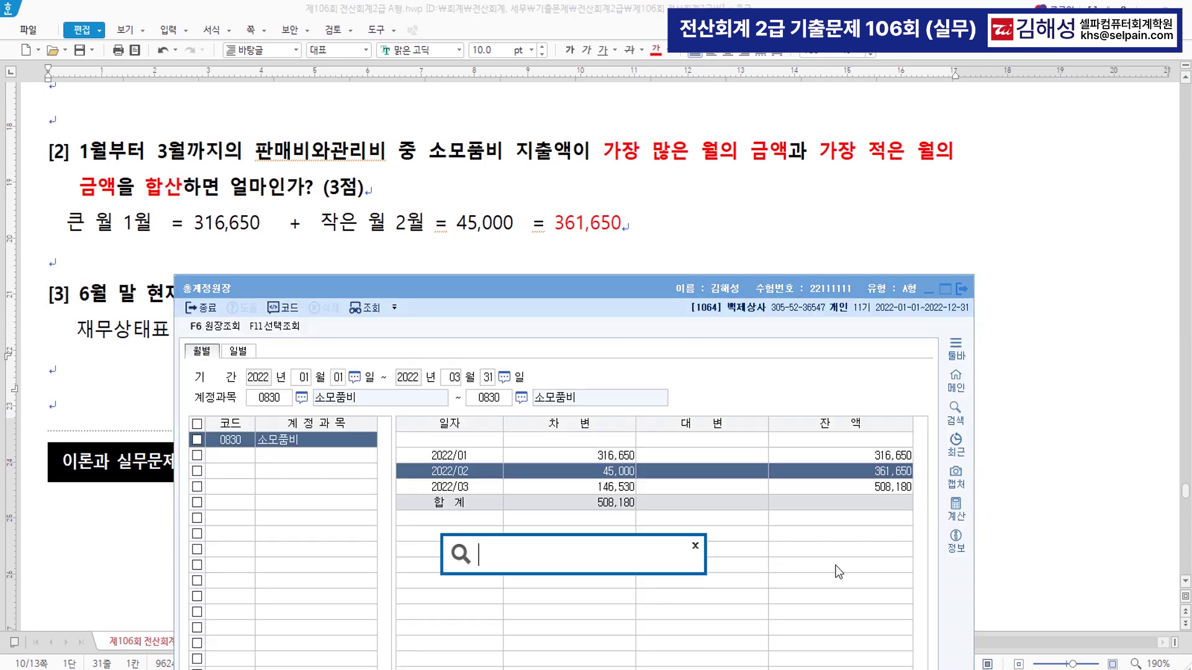
- Bring up the 재무상태표 (balance sheet) through June 2022
type("차대")
key("Return")
key("Escape")
key("alt+Tab")
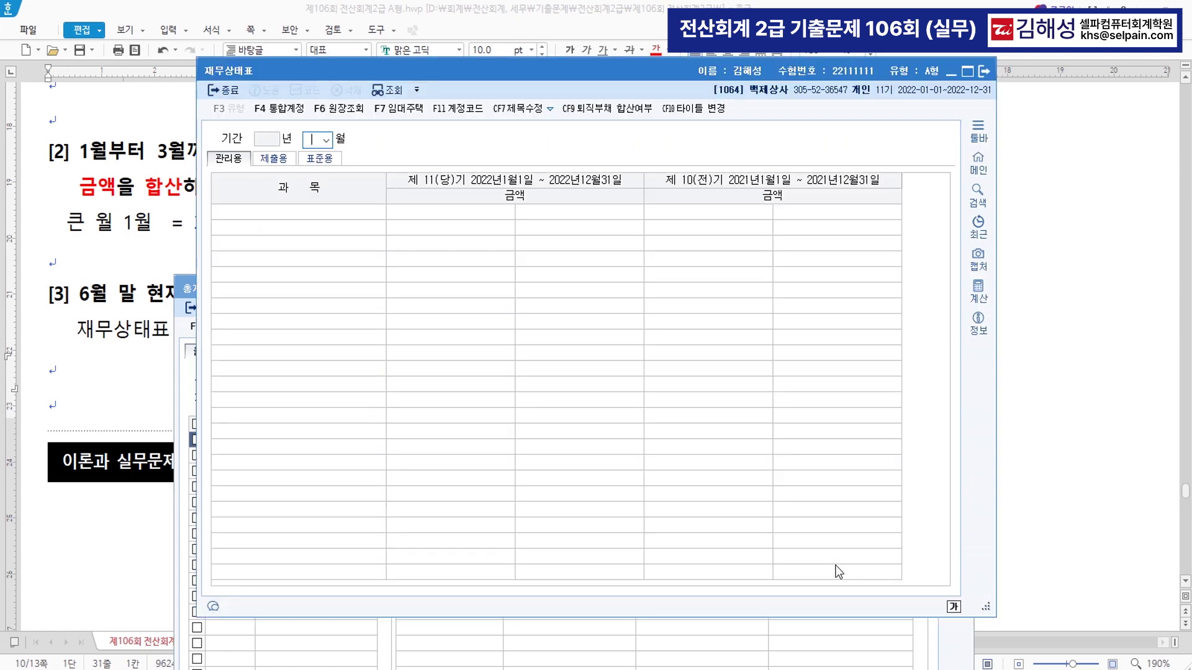
type("06")
key("Return")
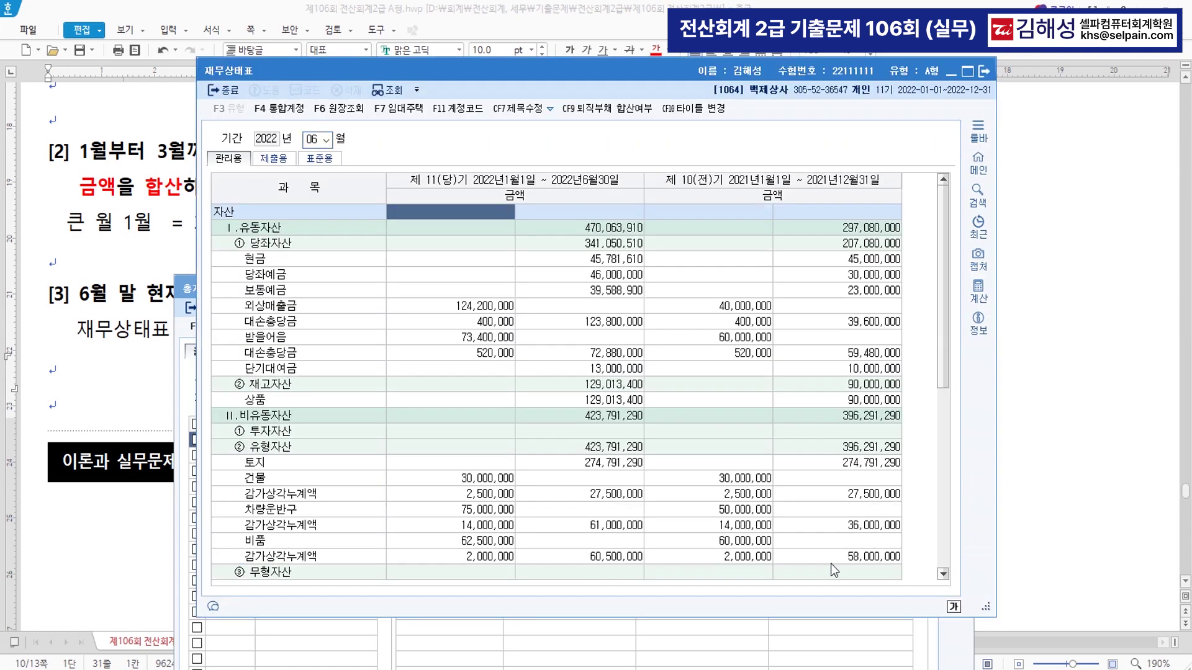
- Copy the net 받을어음 amount 72,880,000 after 대손충당금, then return to the exam document after 회수가능액
left_click(480, 340)
left_click(482, 354)
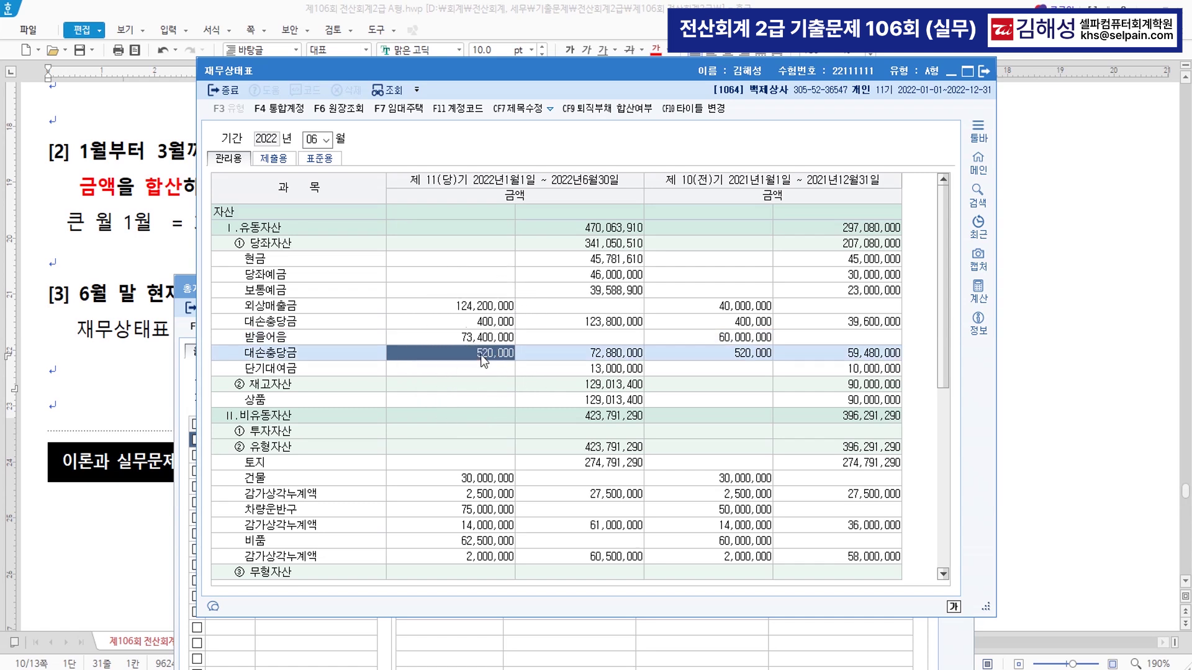
left_click(481, 354)
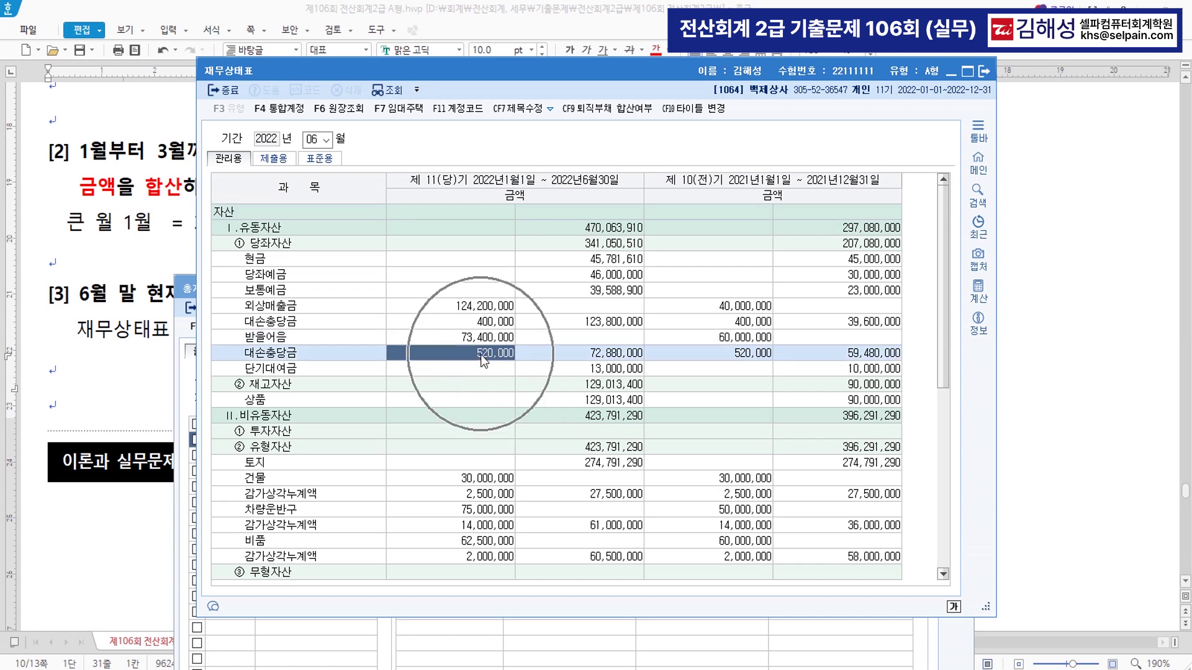
left_click(628, 359)
left_click(628, 358)
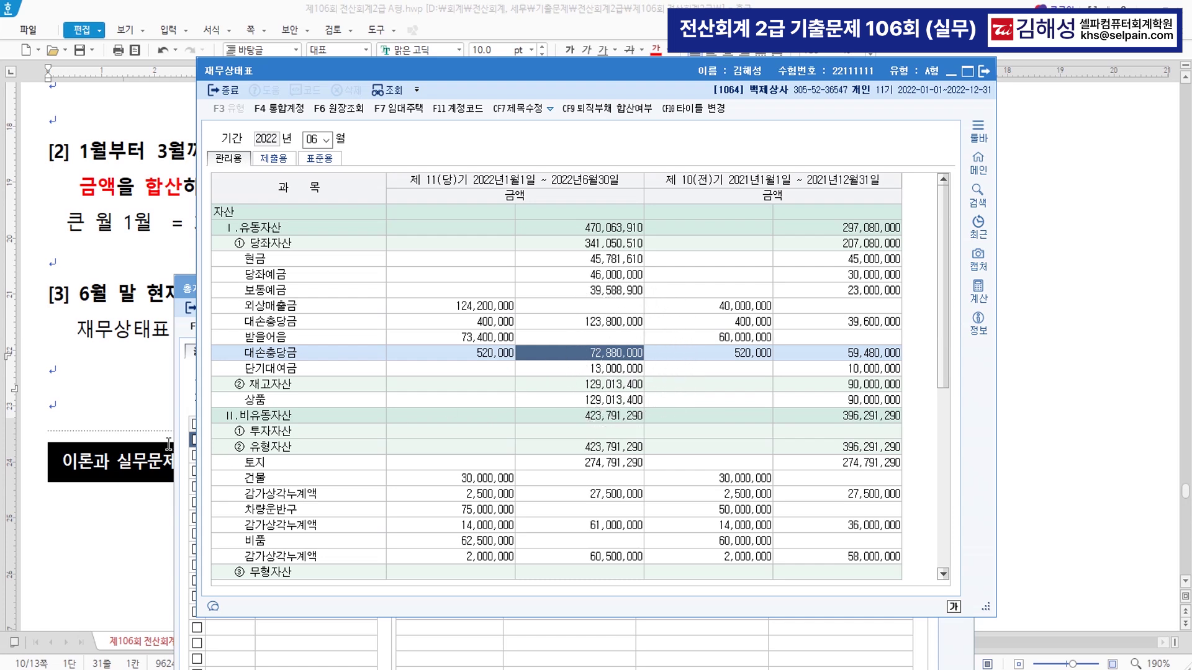
left_click(119, 397)
left_click(616, 339)
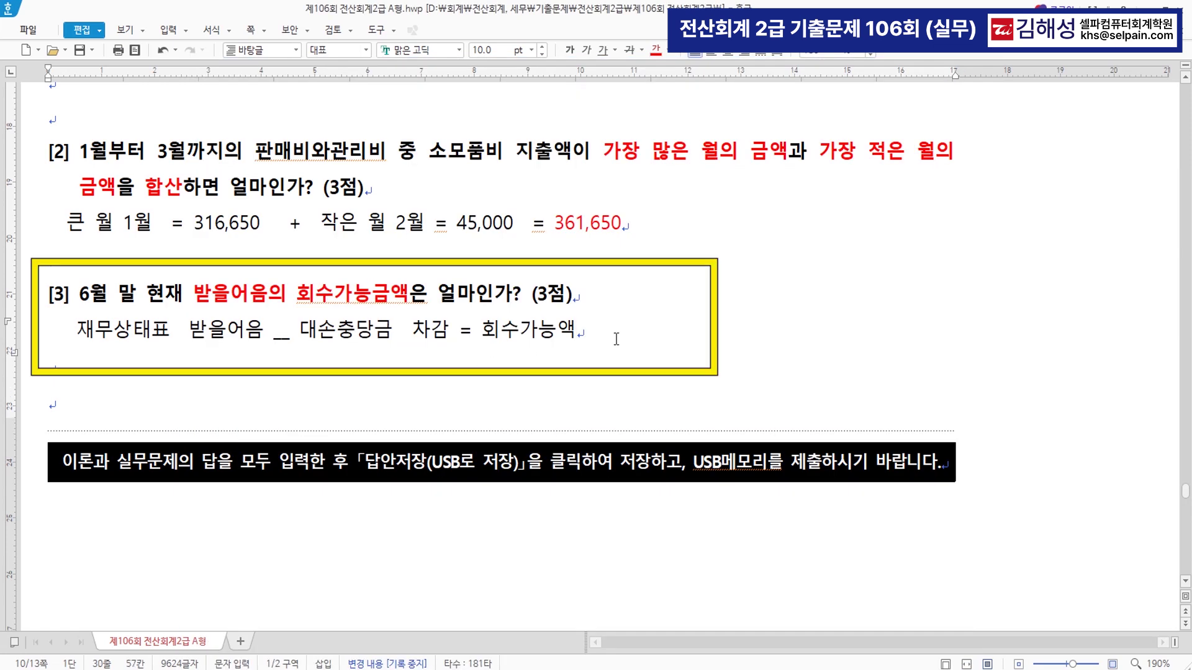
- Paste 72,880,000 after 회수가능액 and colour it red
type("72,880,000")
left_click_drag(584, 329, 679, 330)
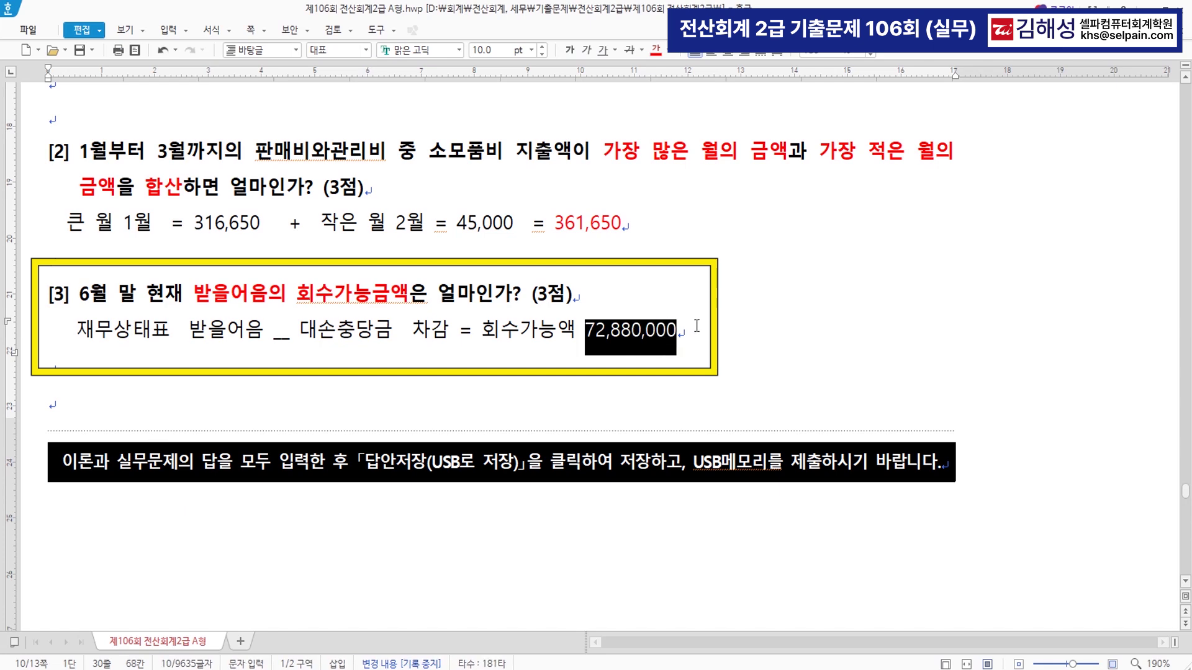
left_click(656, 51)
left_click(764, 376)
- Colour the [1] answer 우리상사 35,500,000 red and review the 361,650 and 72,880,000 answers
scroll(691, 380, "up", 2)
scroll(691, 380, "up", 2)
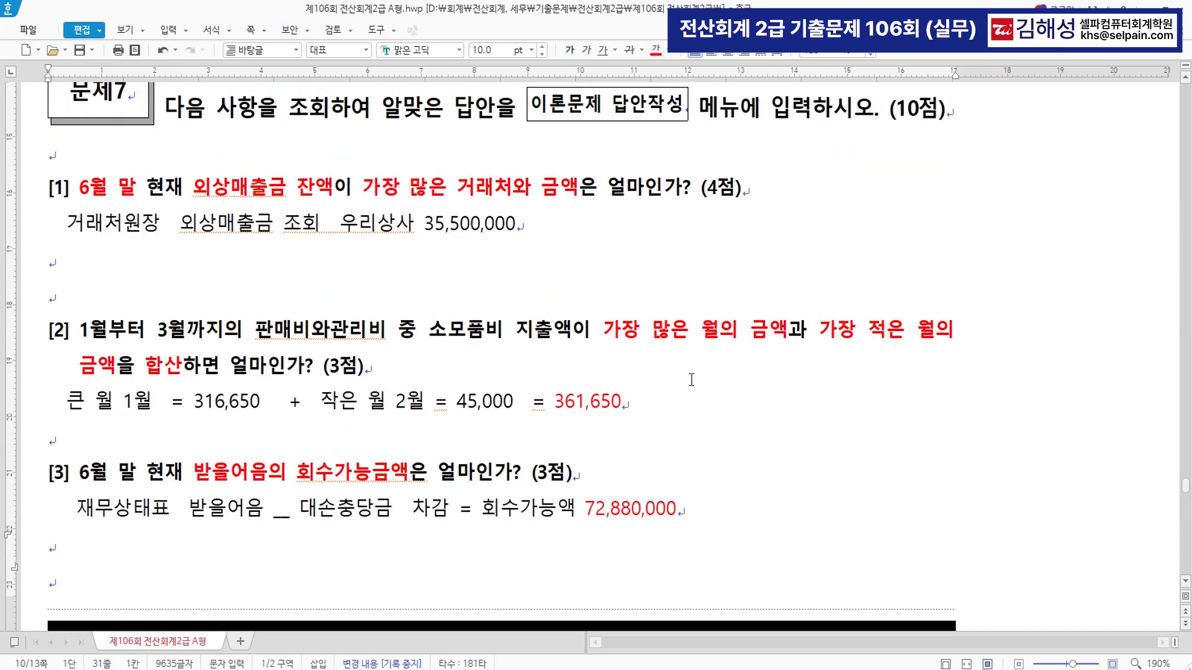
left_click(348, 224)
left_click_drag(348, 225, 522, 225)
left_click(656, 51)
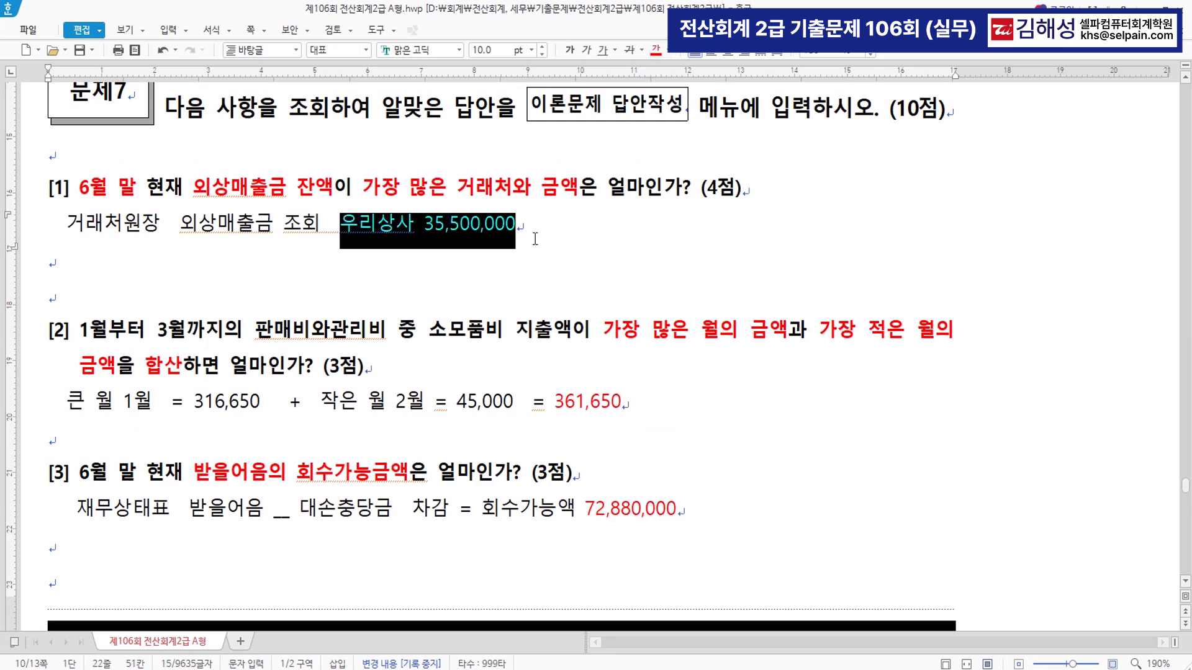
left_click(468, 232)
left_click_drag(554, 402, 644, 406)
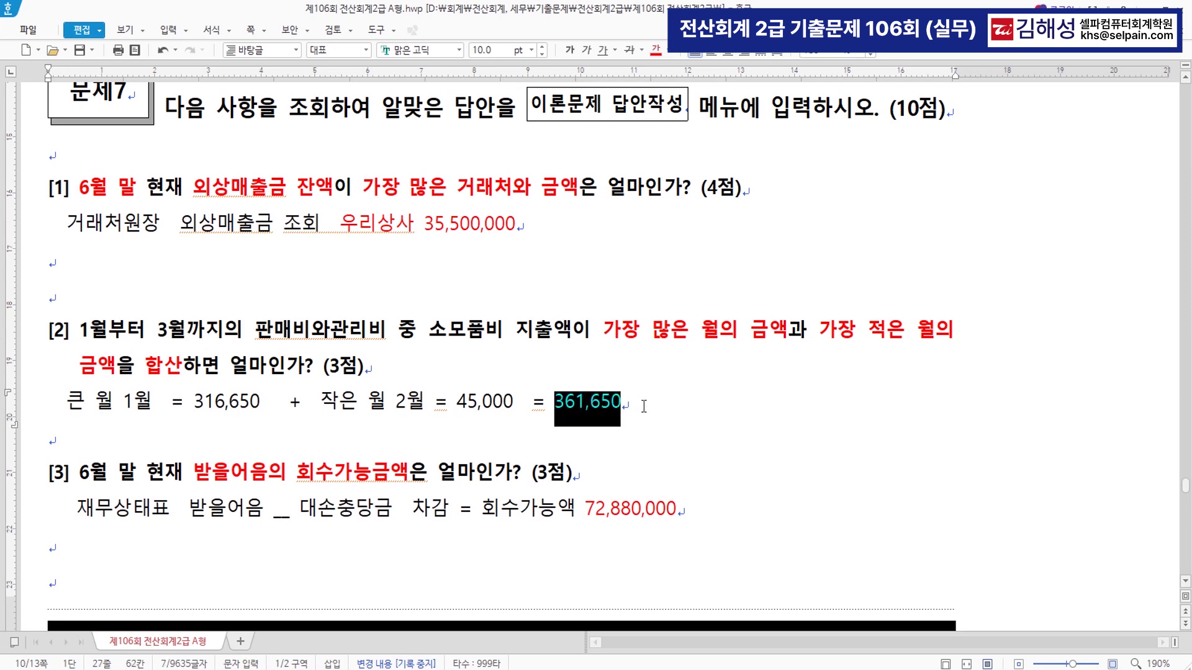
left_click_drag(585, 515, 698, 515)
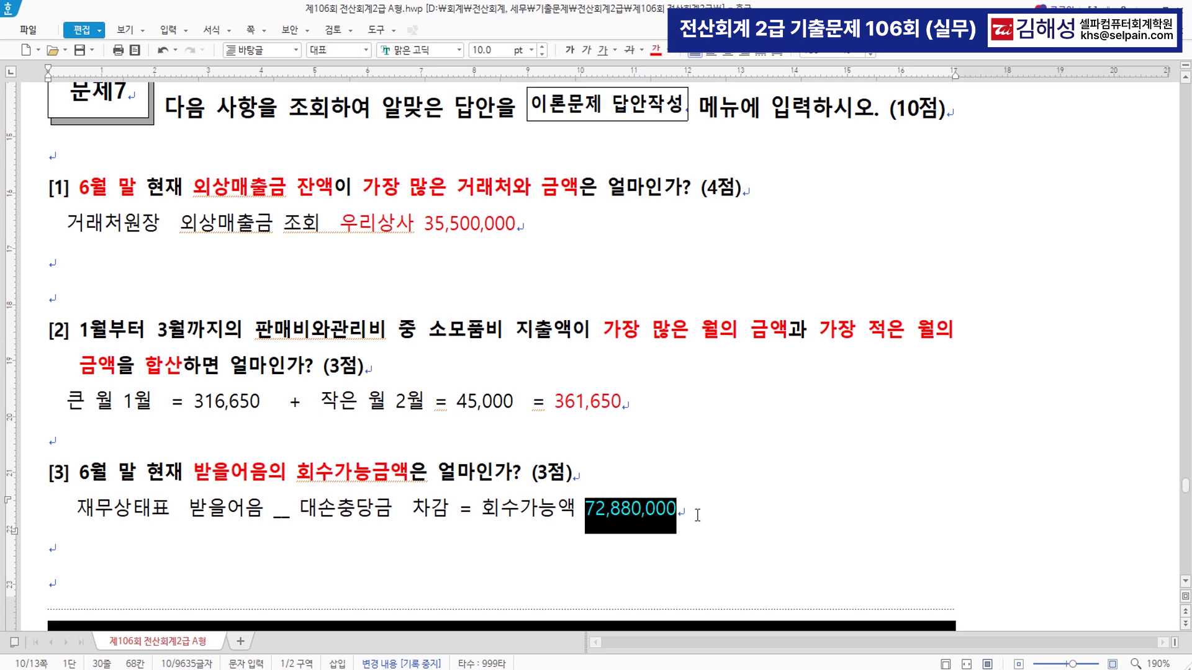
left_click(697, 524)
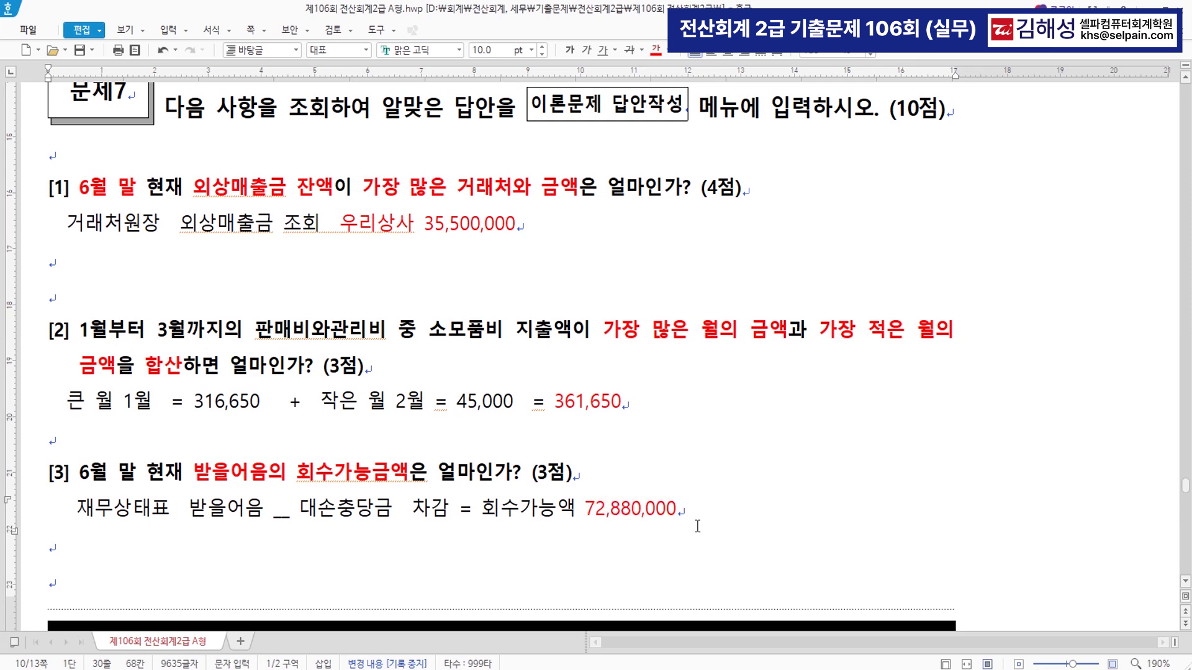
key("alt+Tab")
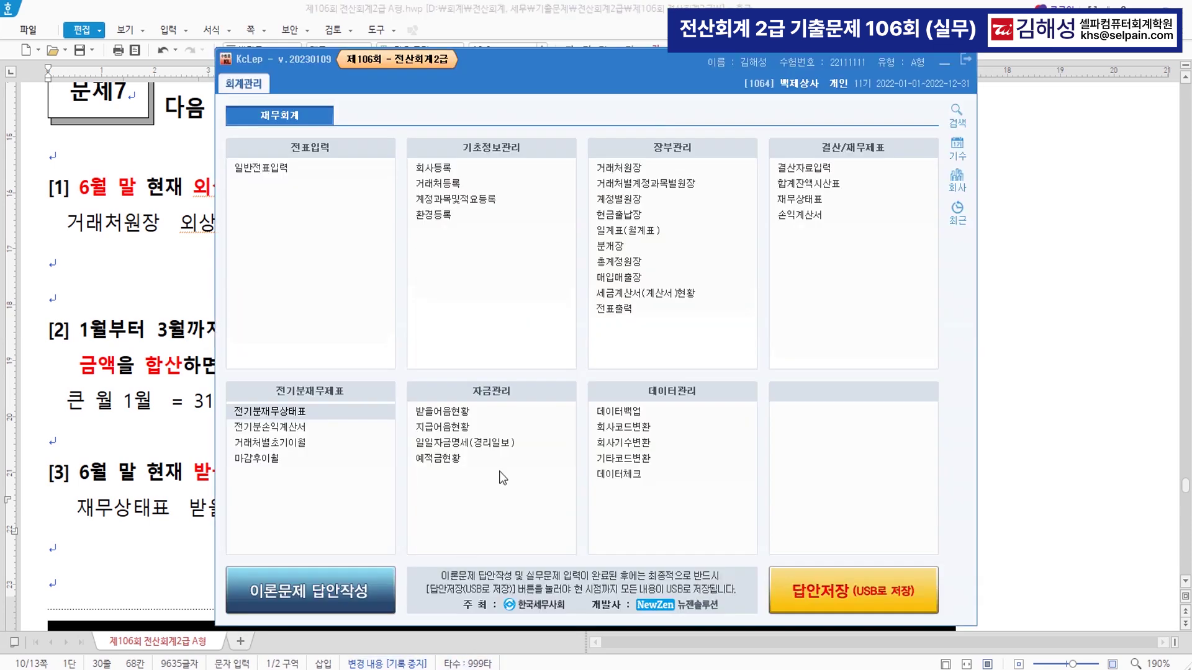
- In the 이론문제 답안작성 form, enter [1] as 우리상사 with 35,500,000
left_click(322, 593)
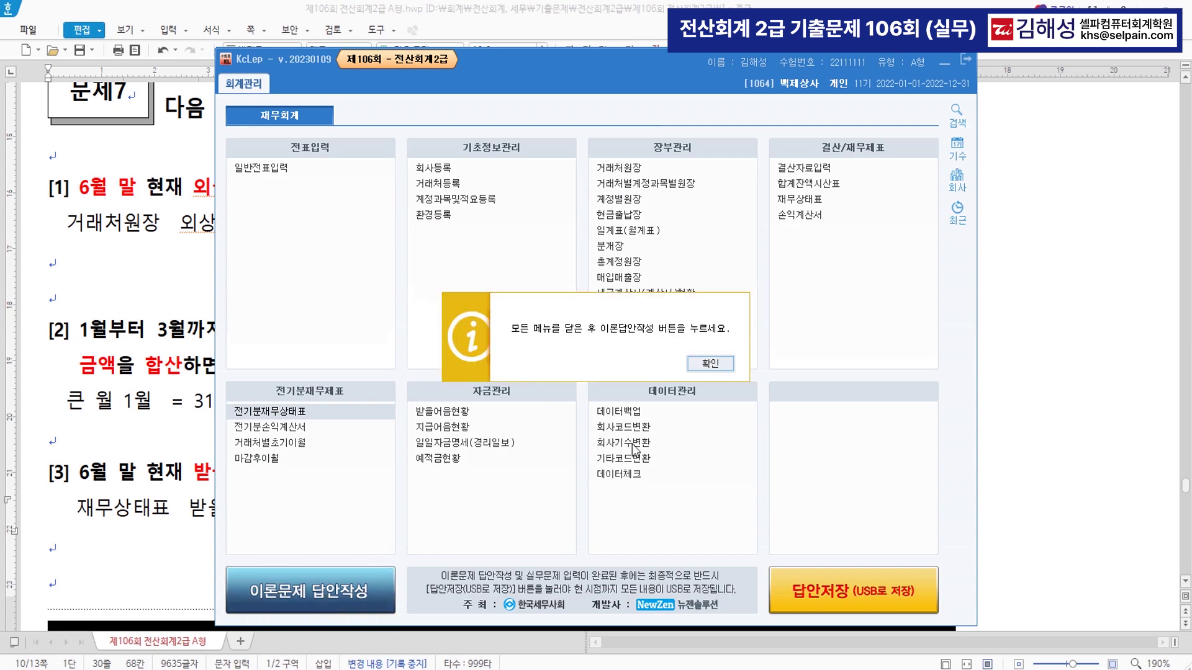
left_click(709, 364)
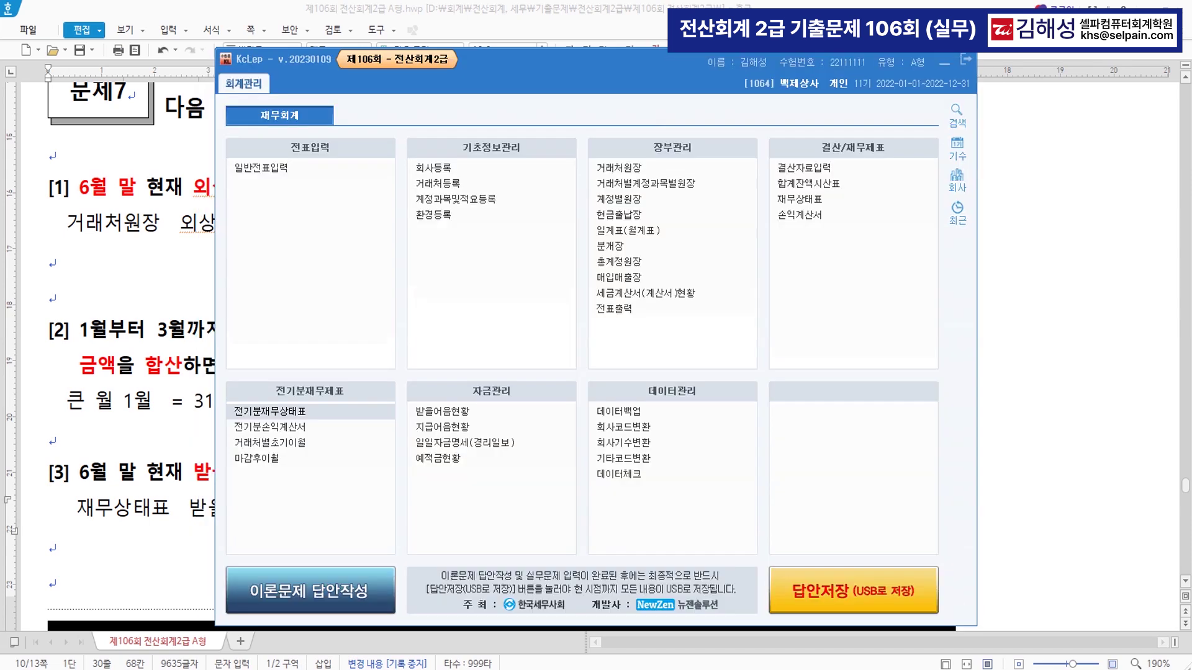
left_click(338, 599)
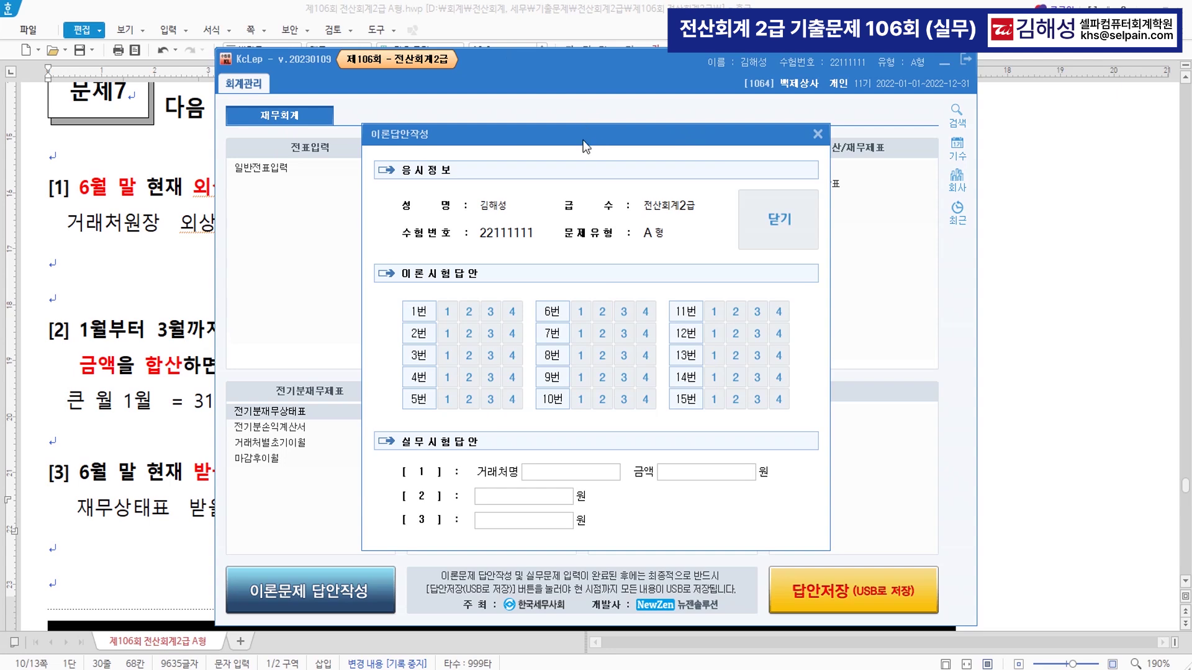
left_click(586, 475)
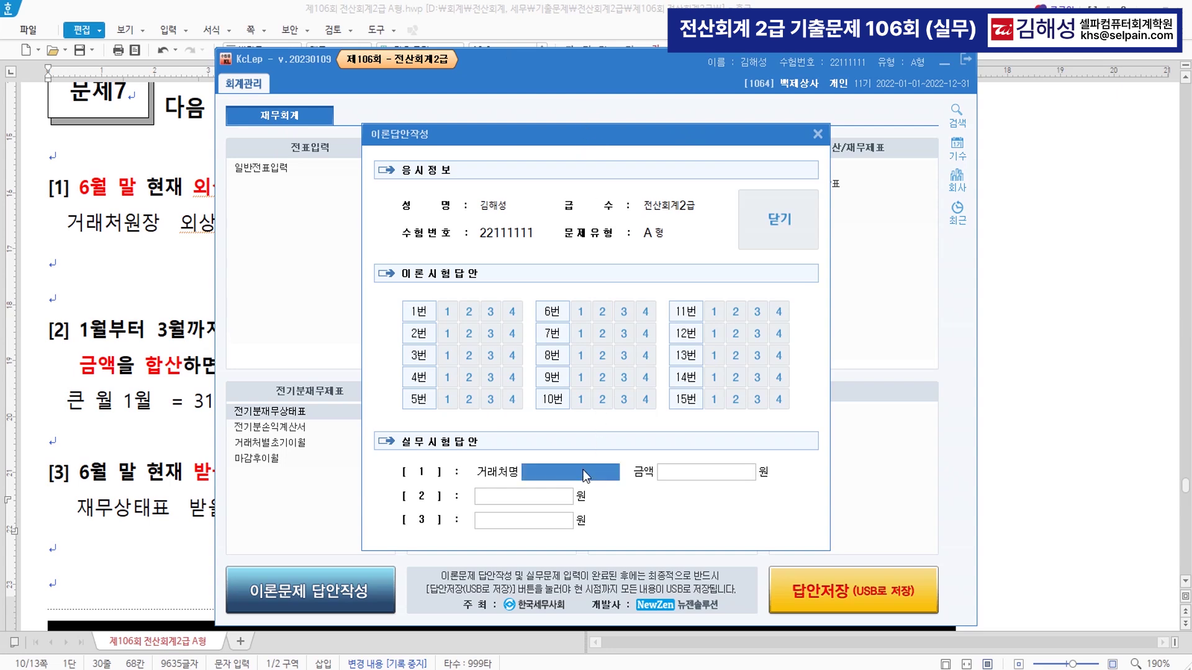
type("우리상사")
key("Return")
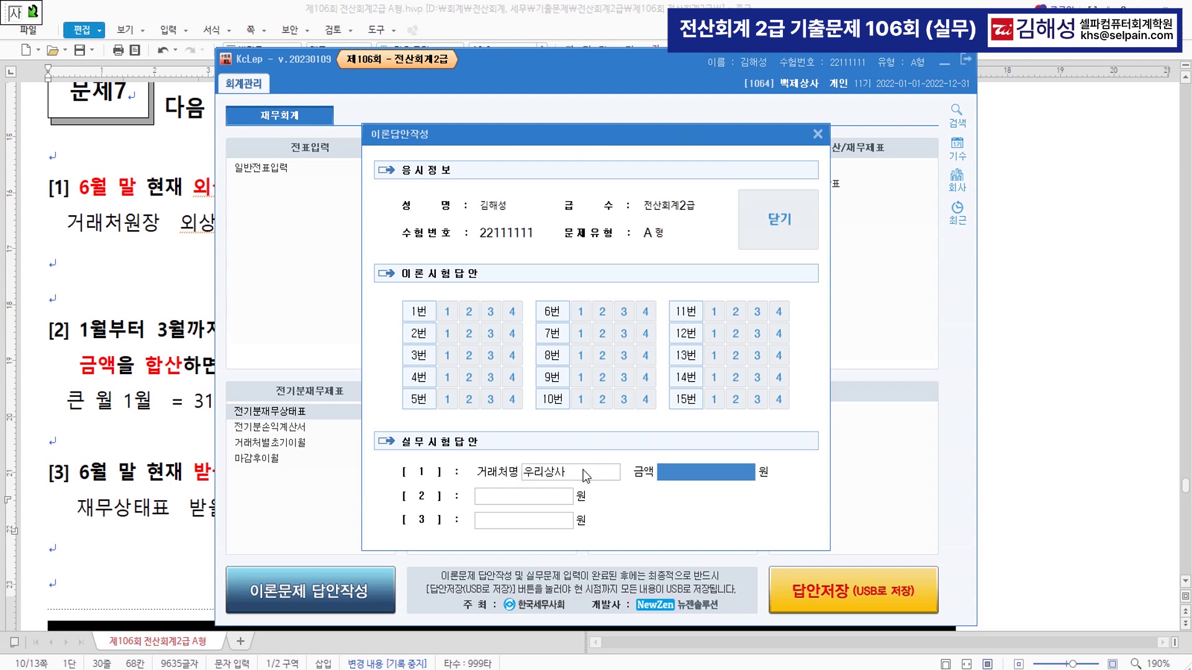
type("35500000")
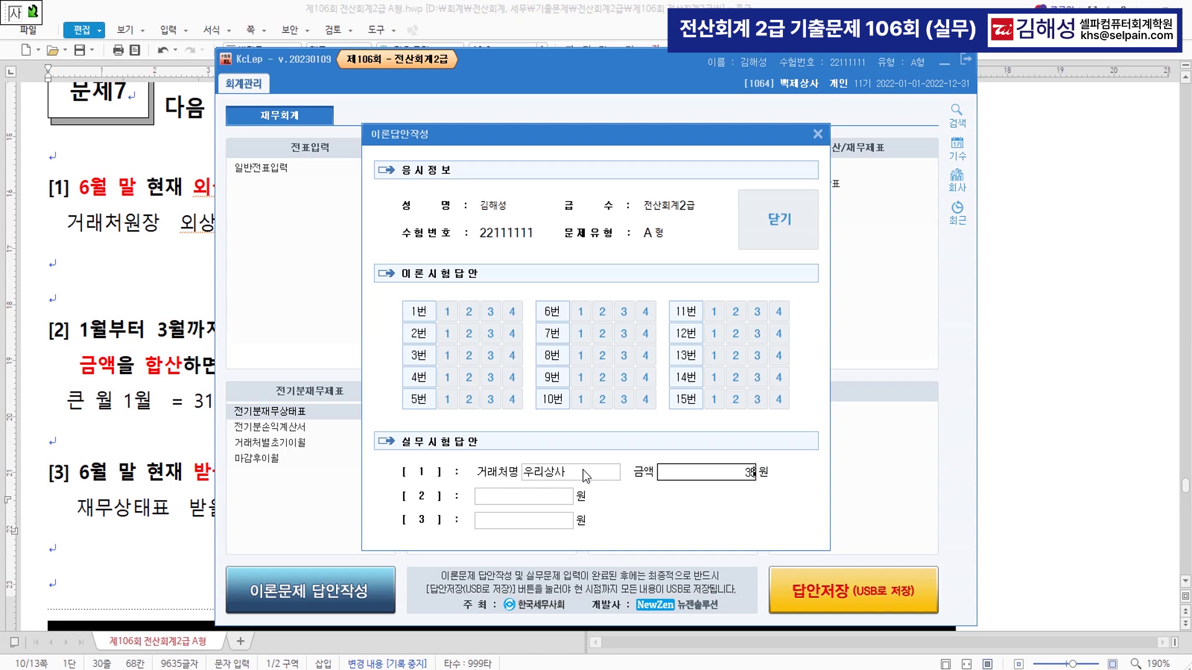
key("Return")
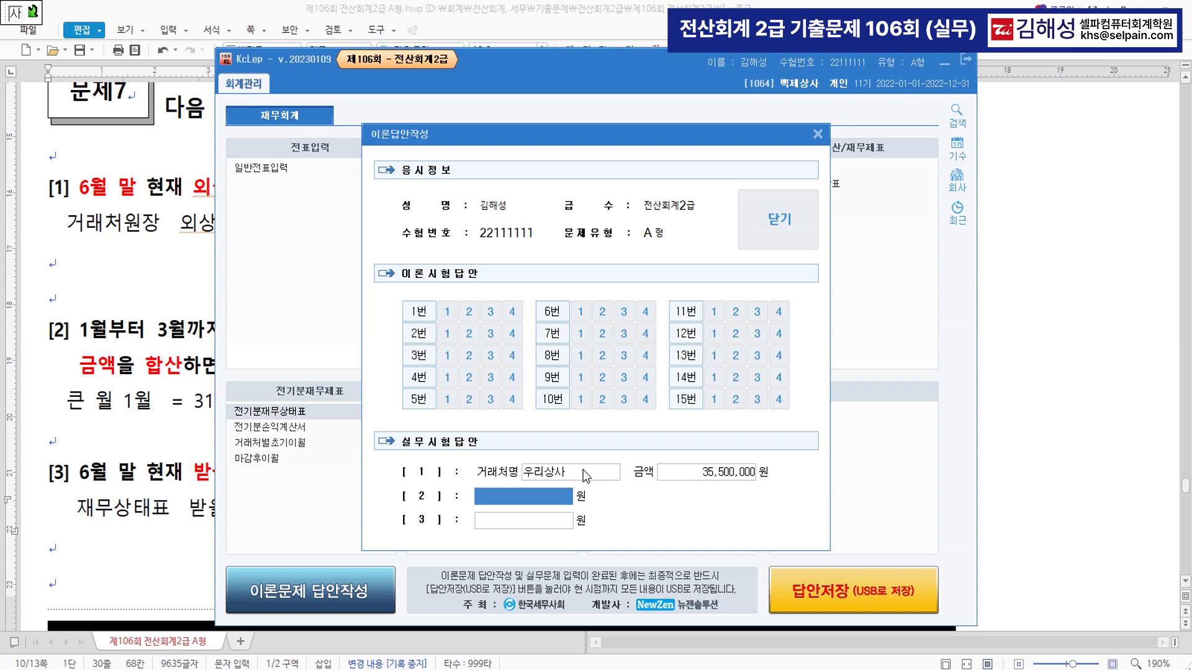
- Enter [2] 361,650 and [3] 72,880,000, close the form, and save answers to USB
type("38")
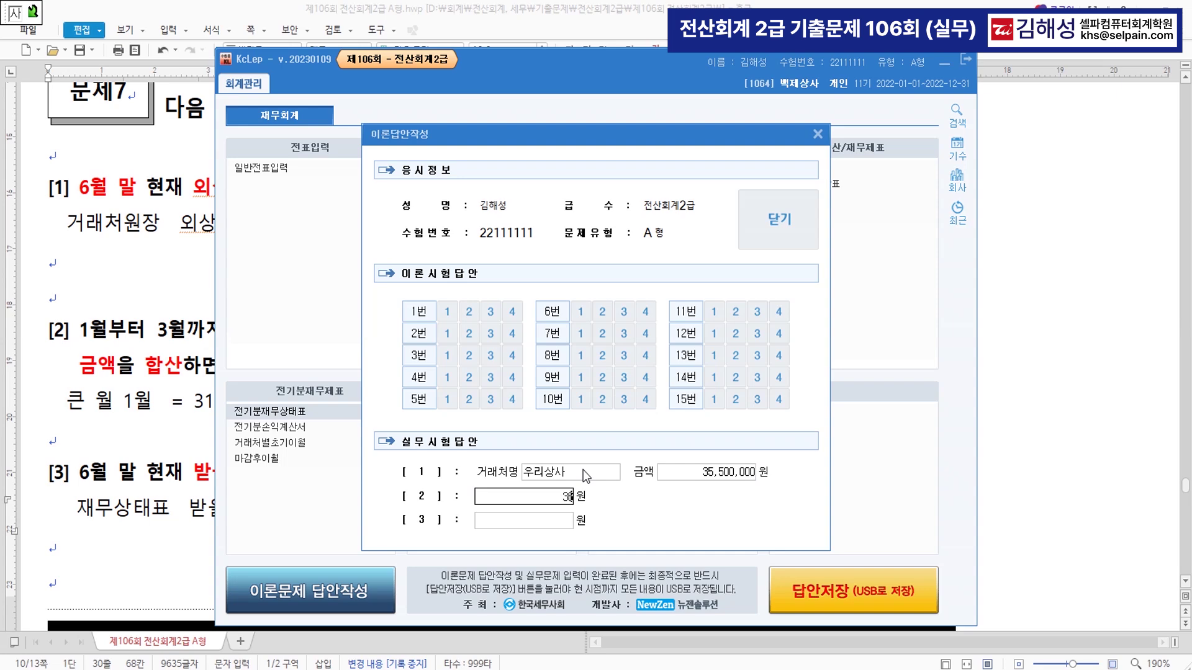
type("1650")
key("Return")
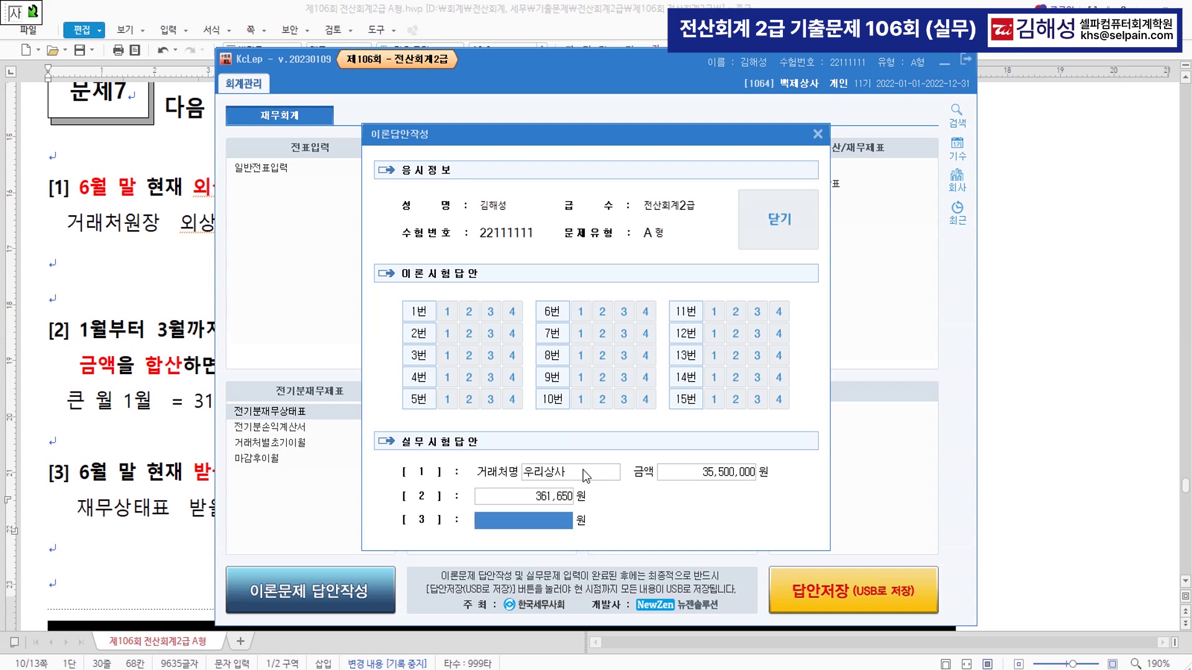
type("72,880,000")
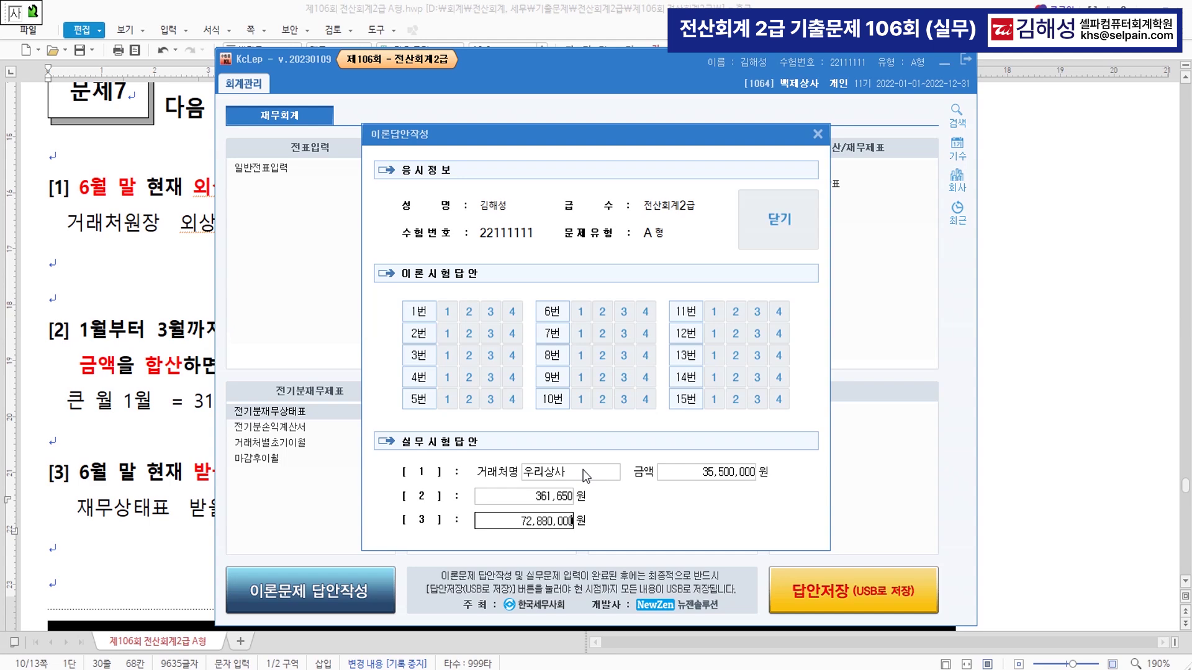
key("Return")
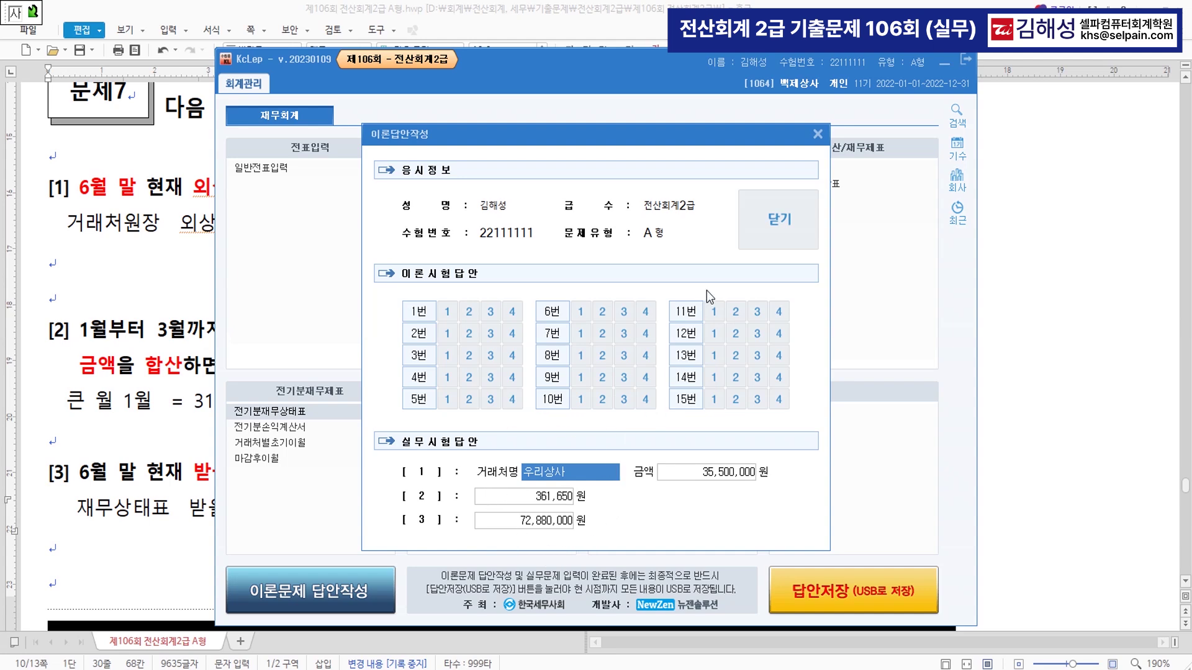
left_click(773, 233)
left_click(722, 392)
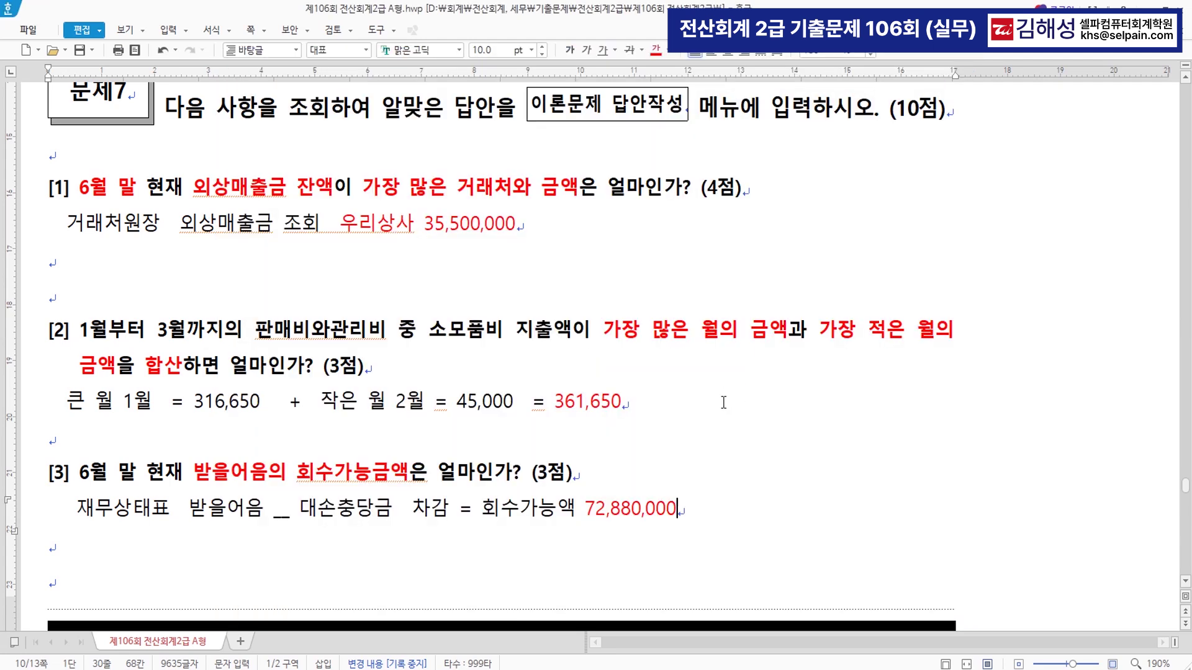
key("alt+Tab")
left_click(840, 597)
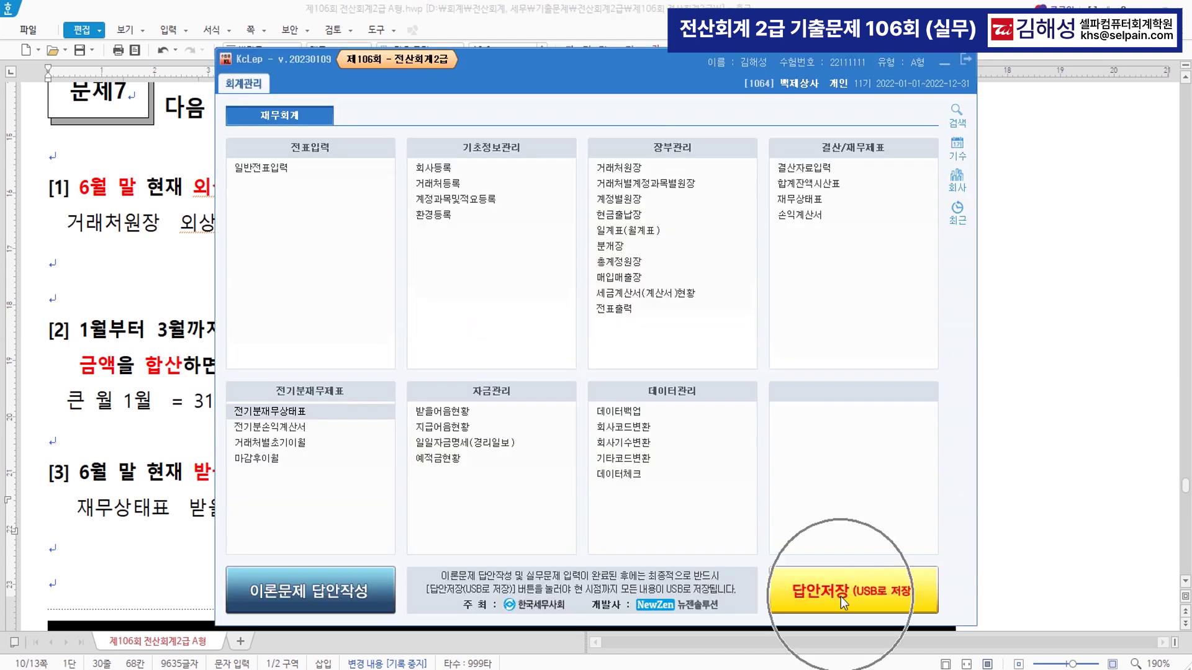